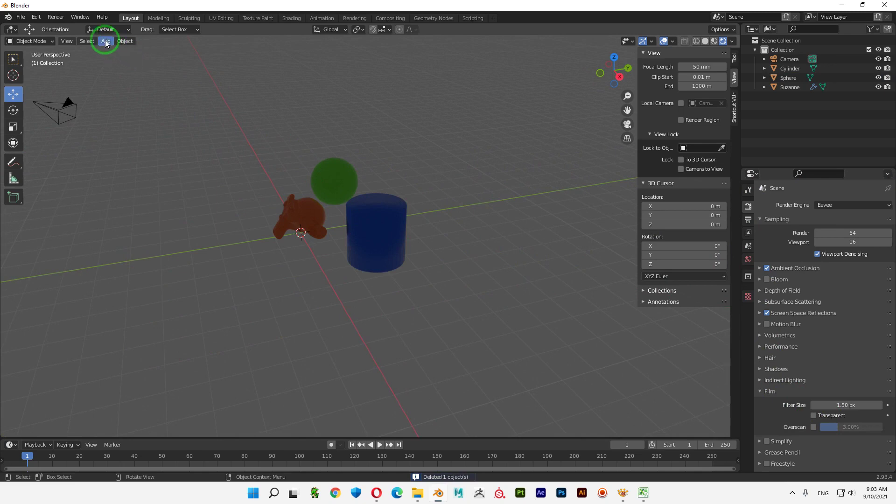
Add a plane and scale it up, stretching it along X into a wide floor
left_click(105, 41)
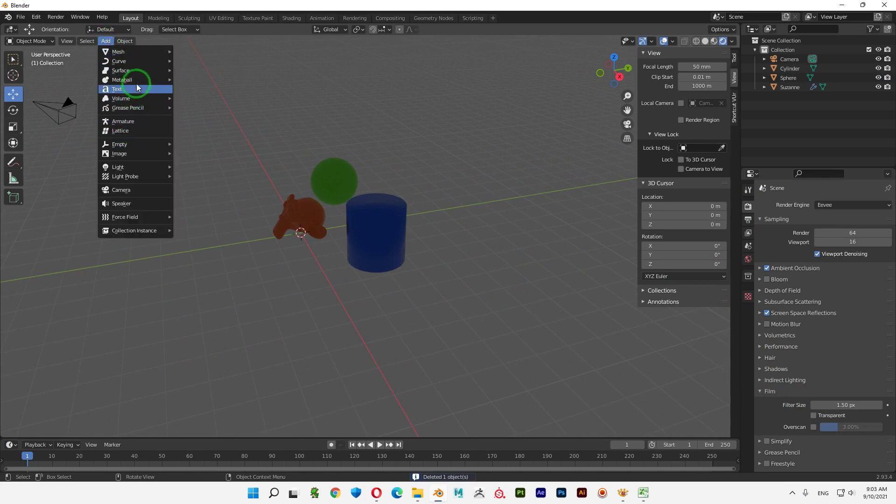
mouse_move(133, 52)
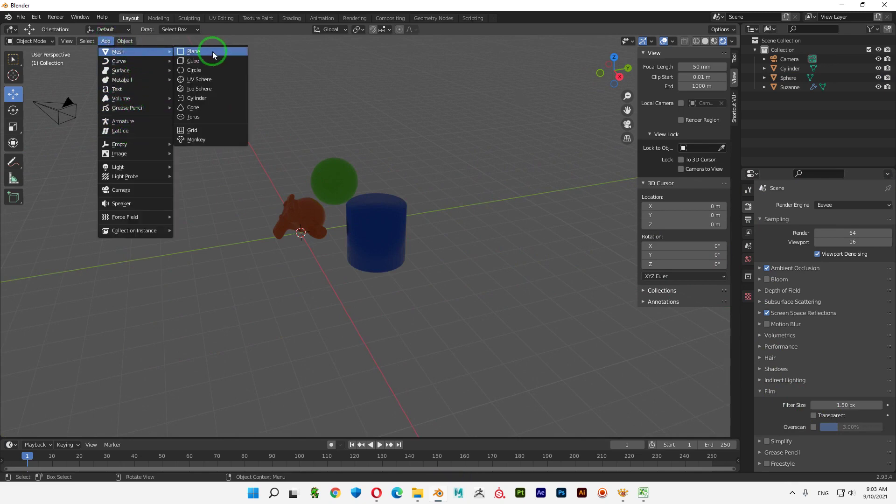
left_click(212, 51)
key("shift+space")
key("s")
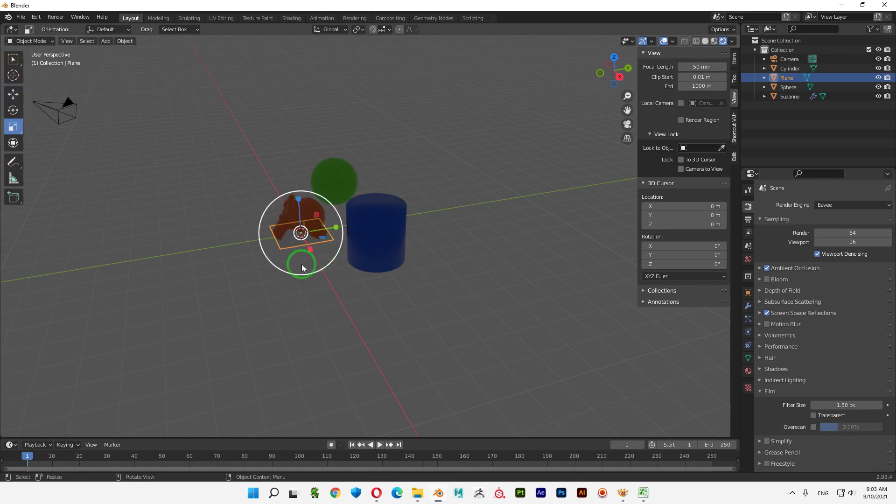
mouse_move(299, 259)
left_mouse_down()
mouse_move(461, 259)
mouse_move(406, 256)
left_mouse_up()
left_click_drag(339, 226, 365, 223)
mouse_move(365, 223)
middle_mouse_down()
mouse_move(475, 317)
mouse_move(377, 297)
middle_mouse_up()
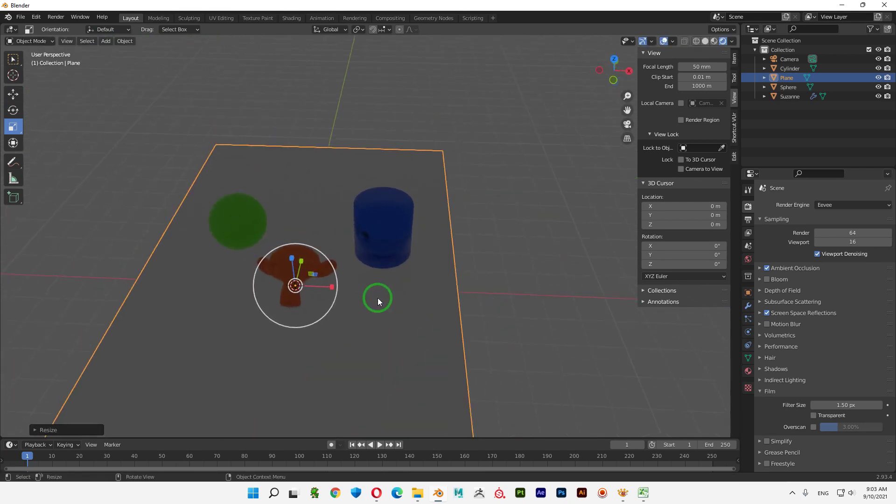
left_click_drag(335, 292, 353, 289)
mouse_move(353, 288)
middle_mouse_down()
mouse_move(421, 315)
mouse_move(439, 299)
middle_mouse_up()
Check the floor through the scene camera, then orbit back to see it whole
left_click(627, 124)
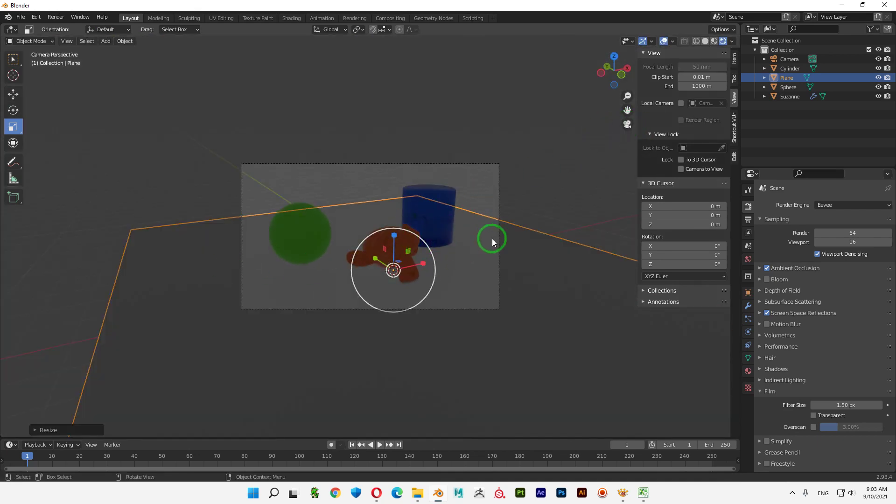
left_click(626, 122)
mouse_move(469, 242)
middle_mouse_down()
mouse_move(422, 259)
mouse_move(444, 236)
mouse_move(446, 248)
mouse_move(487, 224)
middle_mouse_up()
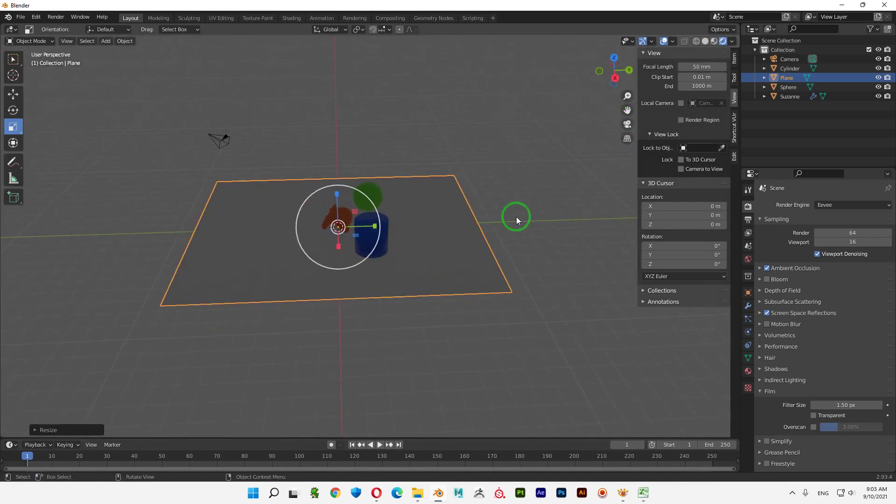
In edge mode, raise the plane's back edge straight up on Z into a backdrop wall
key("Tab")
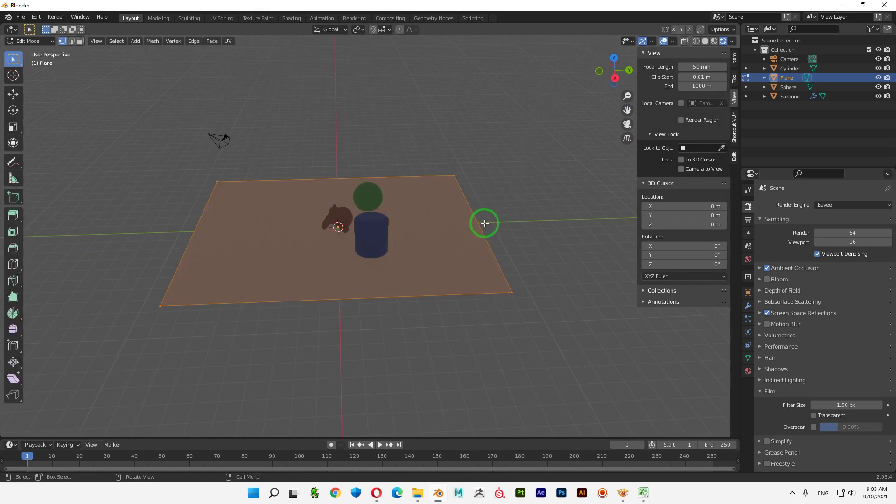
key("2")
left_click(481, 226)
scroll(481, 228, "down", 2)
scroll(483, 231, "down", 2)
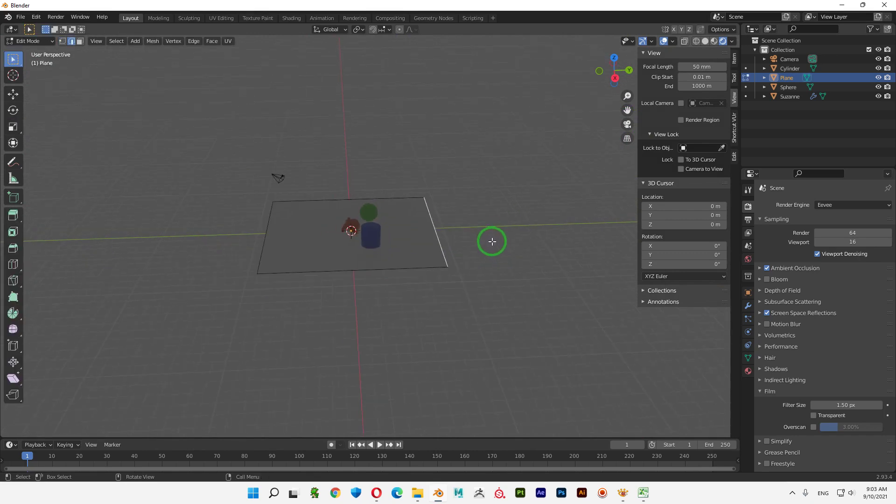
key("g")
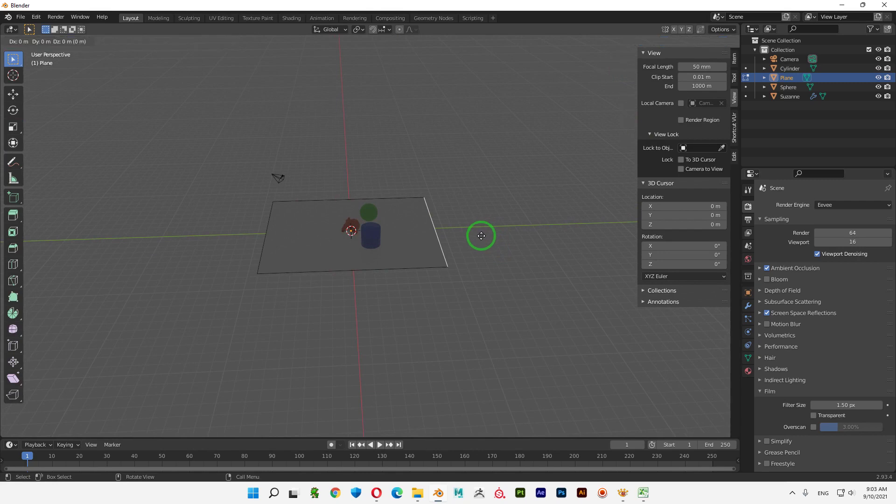
key("z")
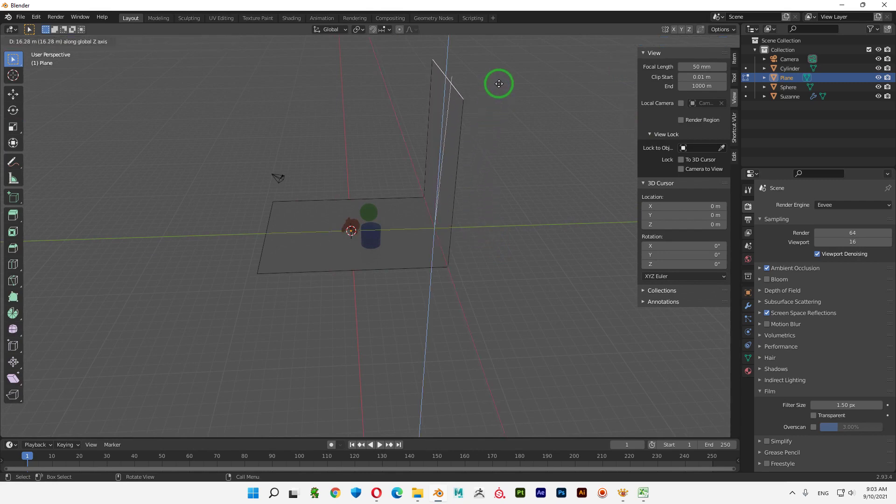
left_click(498, 93)
mouse_move(498, 89)
middle_mouse_down()
mouse_move(534, 224)
mouse_move(427, 226)
middle_mouse_up()
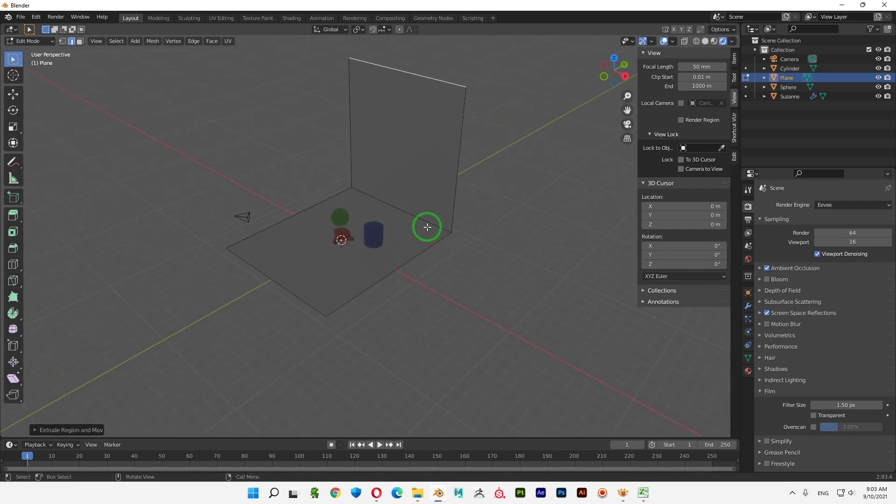
left_click(431, 226)
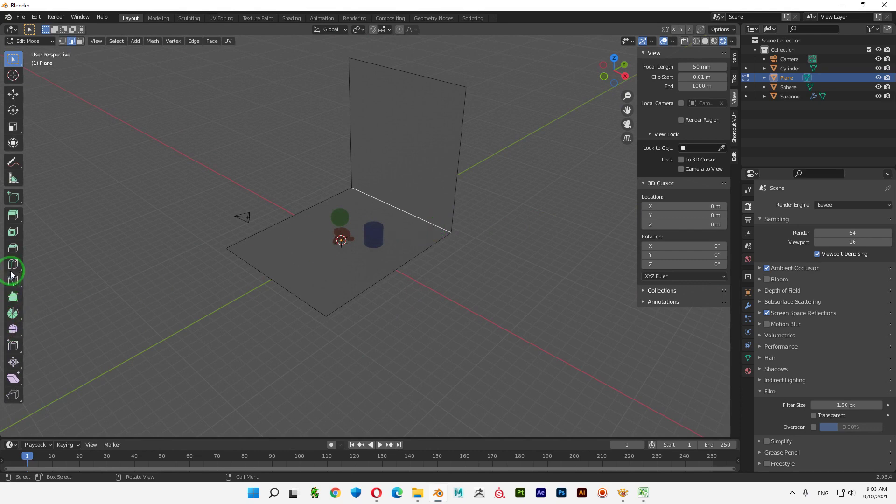
left_click(13, 248)
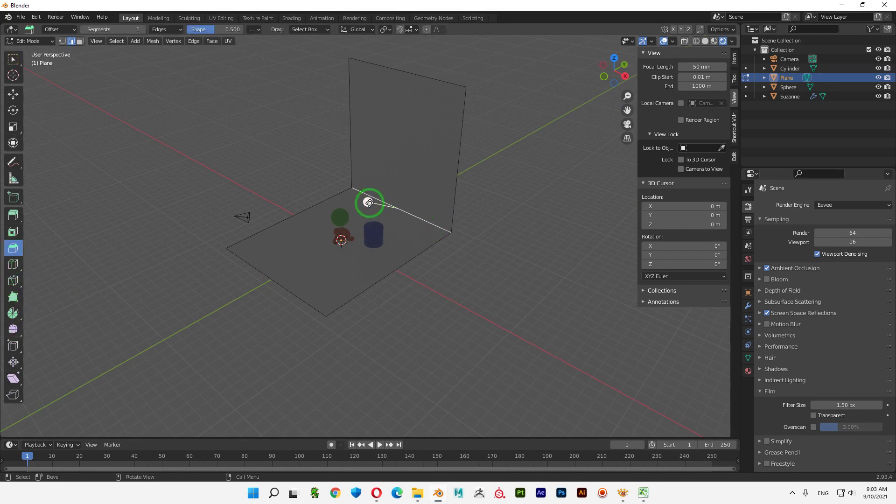
left_click_drag(369, 202, 348, 168)
mouse_move(348, 168)
middle_mouse_down()
mouse_move(447, 280)
mouse_move(438, 280)
middle_mouse_up()
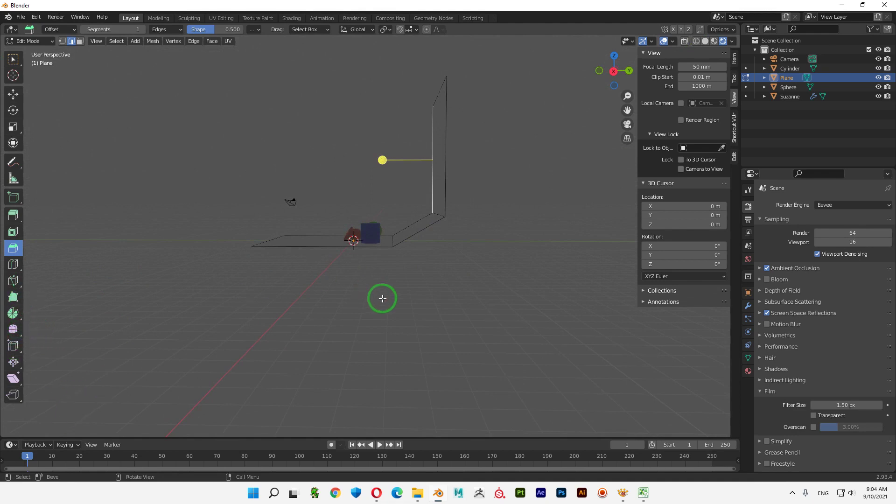
key("ctrl+z")
key("ctrl+z")
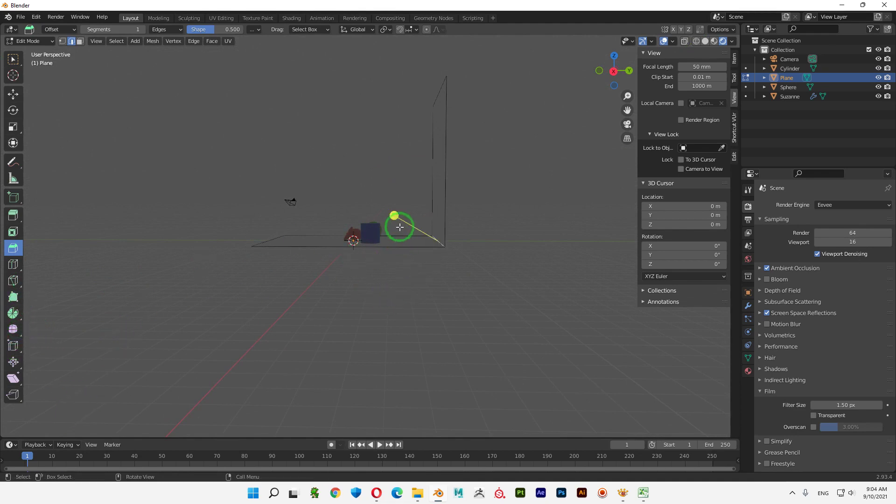
left_click_drag(395, 214, 351, 193)
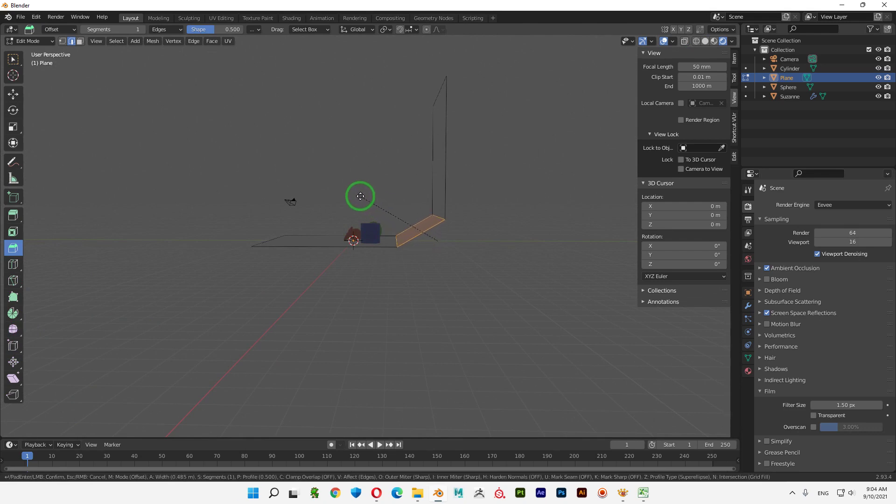
left_click(64, 429)
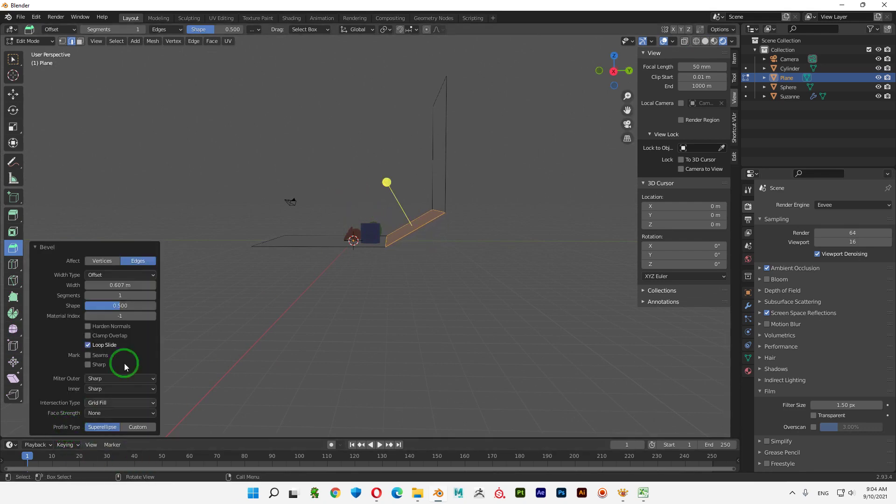
left_click(154, 295)
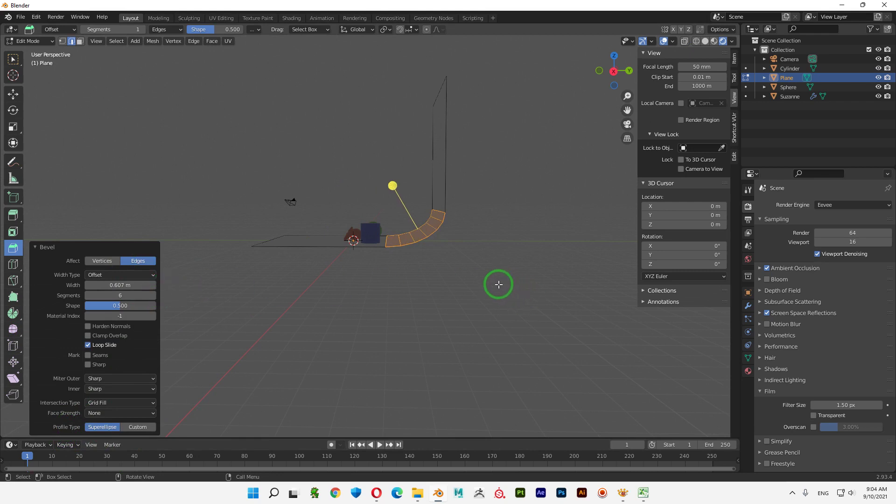
Undo the corner bevel and move the wall's top edge higher on Z
key("ctrl+z")
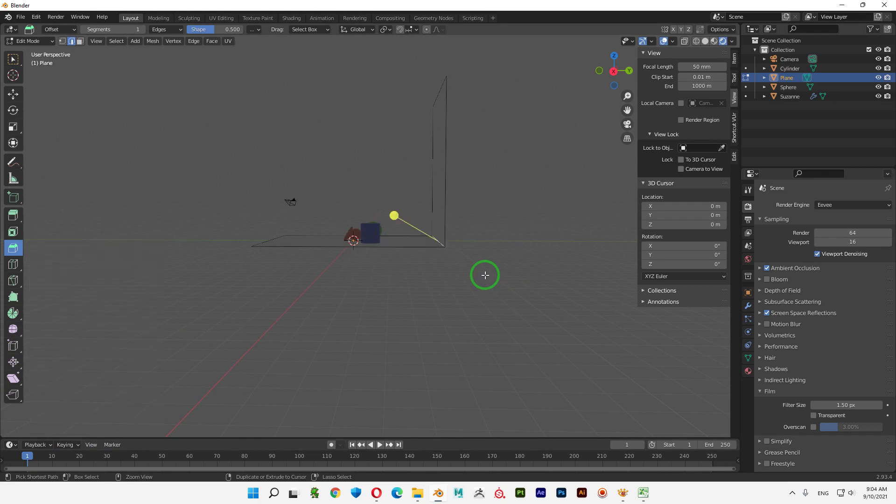
scroll(478, 244, "down", 1)
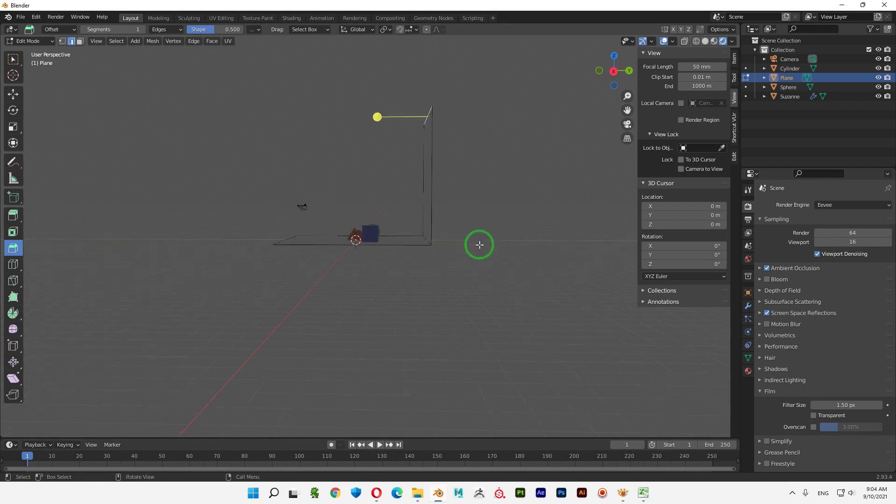
scroll(448, 201, "down", 2)
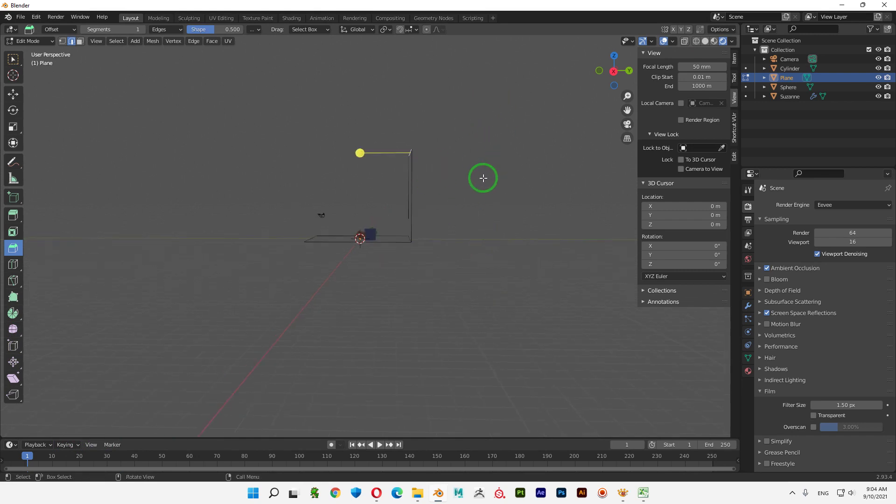
key("shift+space")
key("g")
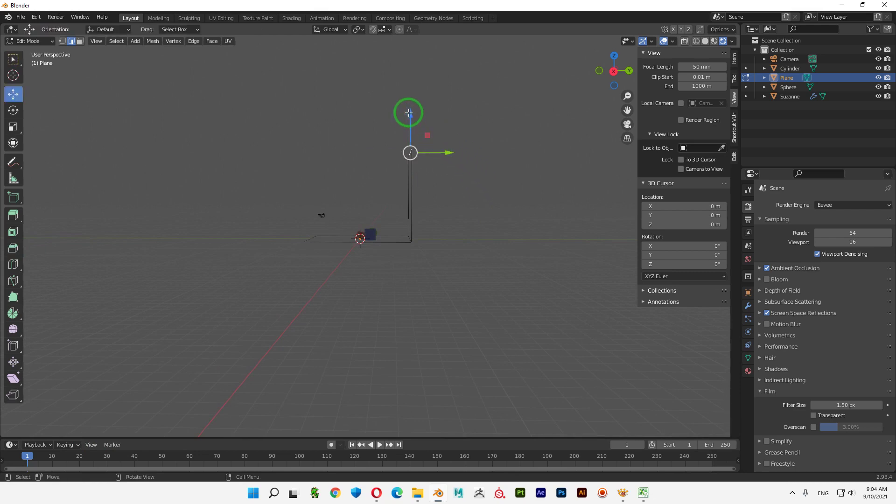
left_click_drag(408, 113, 412, 71)
middle_click_drag(508, 276, 409, 234)
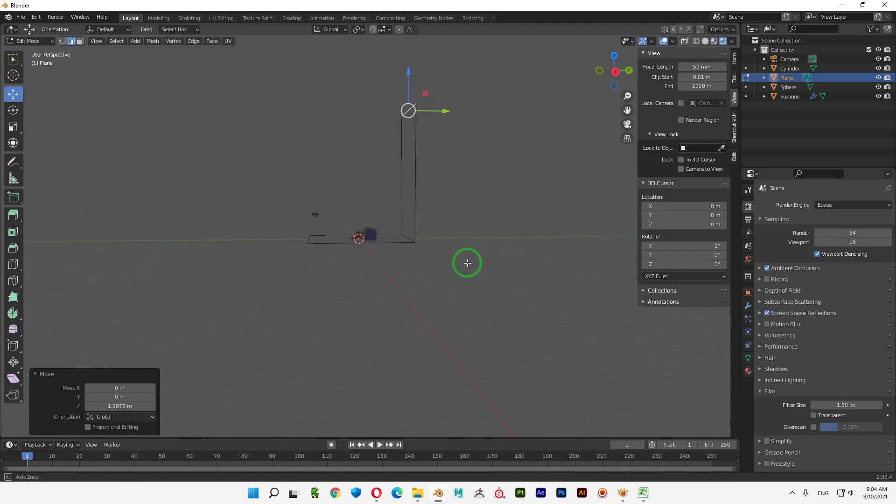
Bevel the floor-to-wall corner edge 0.654 m wide with 7 segments
left_click(409, 234)
left_click(13, 248)
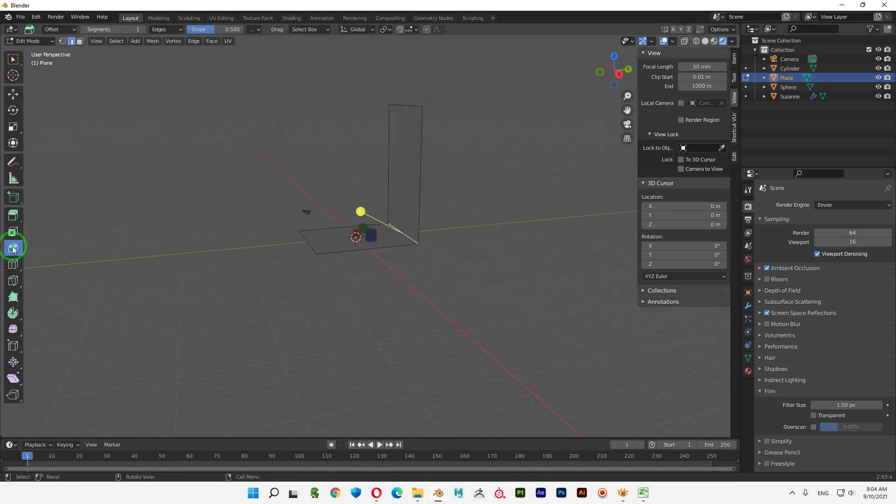
left_click_drag(360, 211, 360, 179)
middle_click_drag(410, 250, 391, 247)
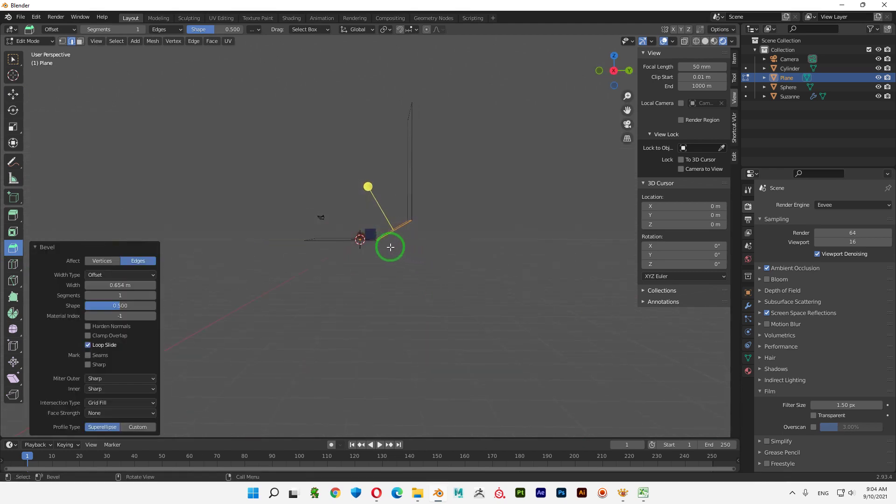
left_click(153, 295)
left_click(152, 295)
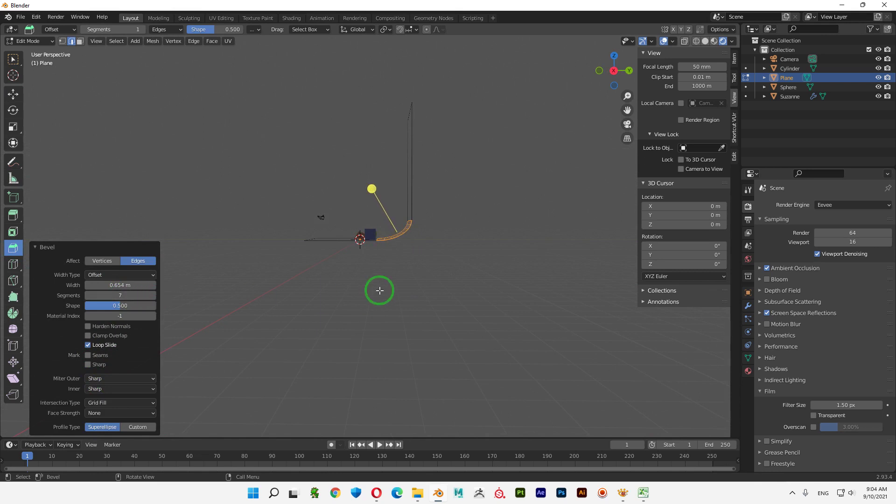
mouse_move(381, 290)
middle_mouse_down()
mouse_move(471, 340)
mouse_move(533, 320)
mouse_move(482, 287)
mouse_move(409, 304)
mouse_move(676, 104)
middle_mouse_up()
left_click(481, 287)
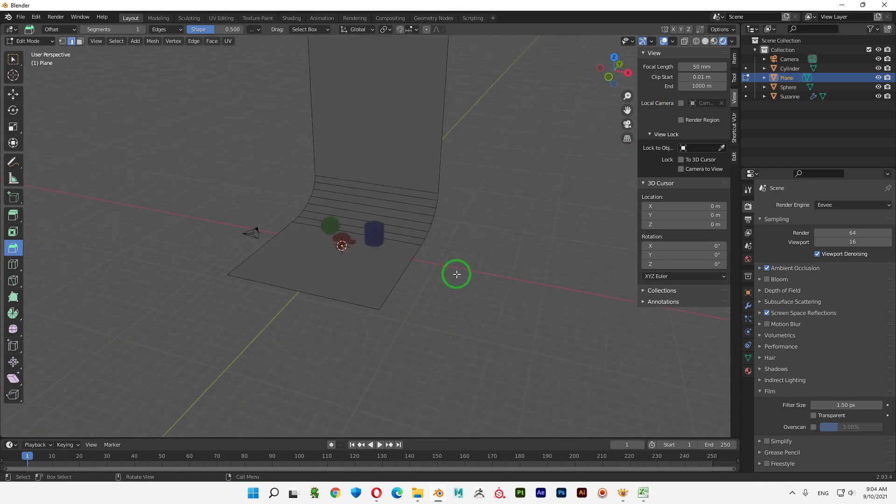
Toggle the wireframe overlay to inspect the curved backdrop, then return to Object Mode
mouse_move(456, 274)
middle_mouse_down()
mouse_move(520, 346)
mouse_move(538, 331)
middle_mouse_up()
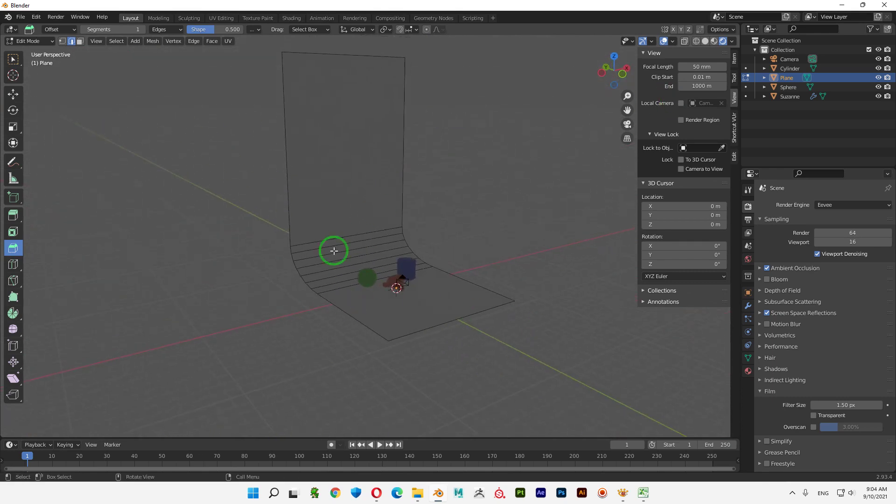
mouse_move(428, 309)
middle_mouse_down()
mouse_move(482, 310)
mouse_move(440, 308)
mouse_move(459, 284)
mouse_move(488, 290)
middle_mouse_up()
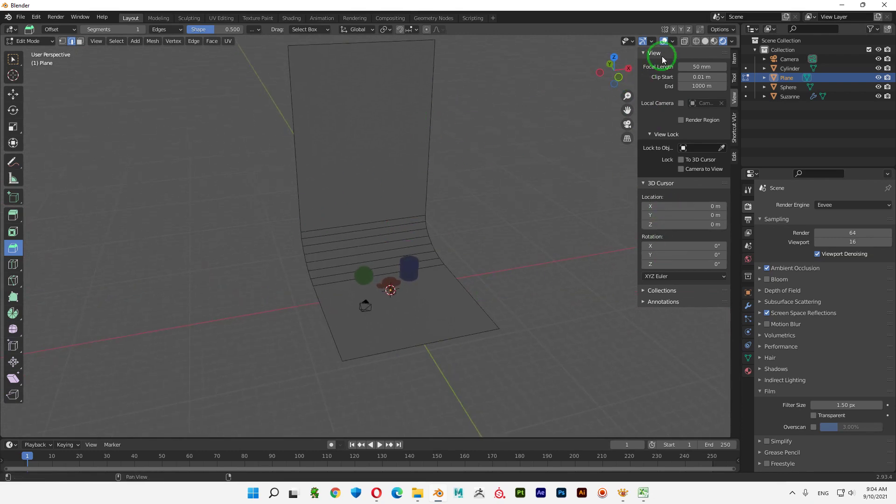
left_click(672, 42)
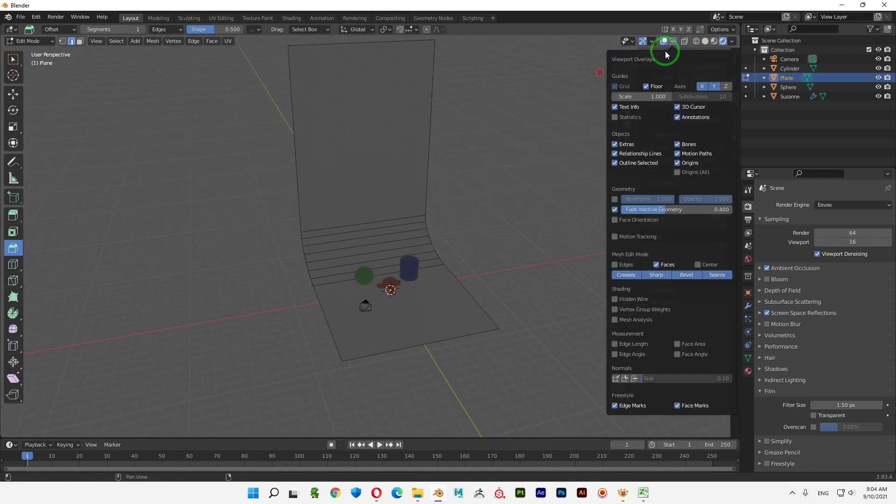
left_click(615, 199)
left_click(615, 200)
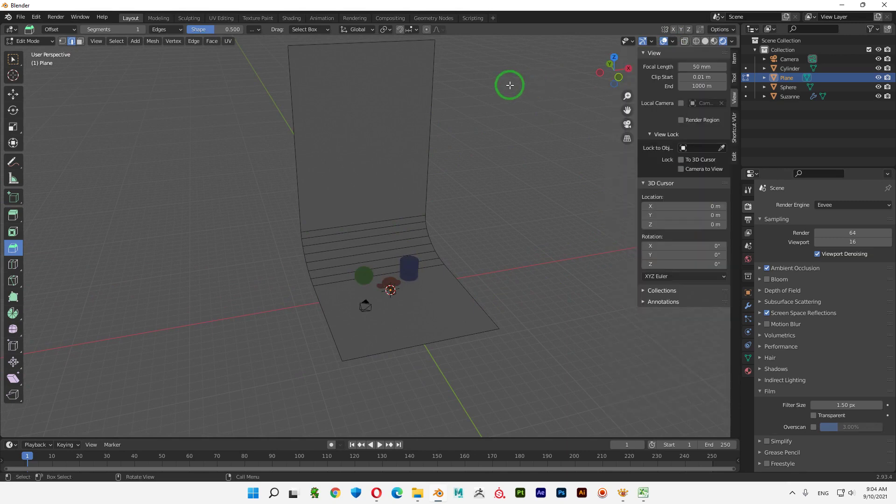
key("Tab")
mouse_move(527, 234)
middle_mouse_down()
mouse_move(481, 274)
mouse_move(492, 264)
mouse_move(507, 275)
mouse_move(498, 279)
mouse_move(556, 242)
middle_mouse_up()
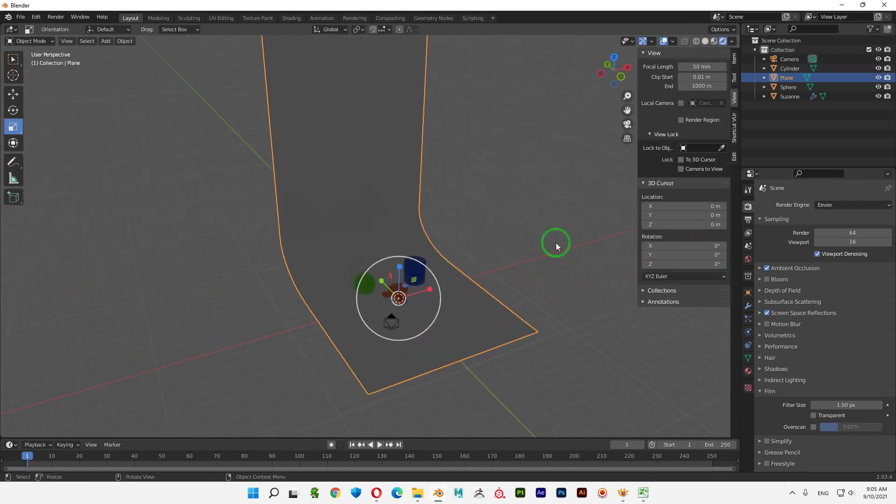
Switch to Material Preview, Shade Smooth the backdrop plane, and enter camera view
left_click(714, 41)
mouse_move(467, 262)
middle_mouse_down()
mouse_move(438, 284)
mouse_move(512, 315)
mouse_move(597, 307)
mouse_move(456, 314)
middle_mouse_up()
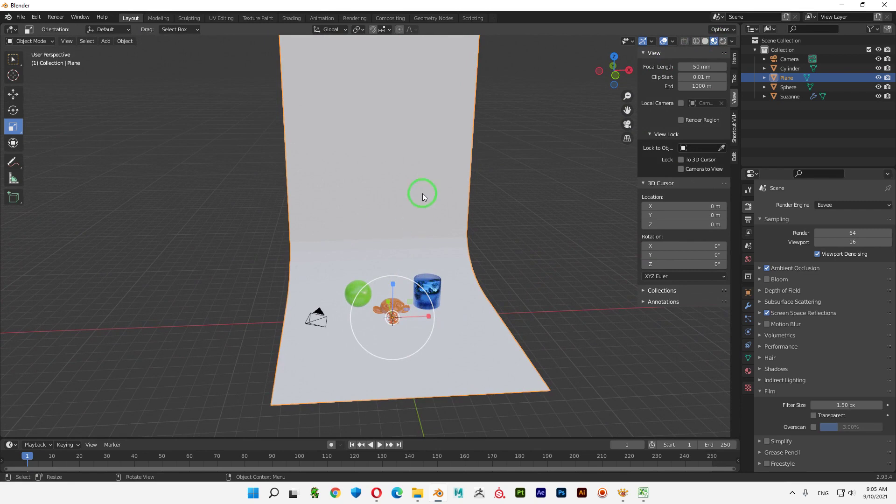
right_click(419, 130)
left_click(418, 129)
mouse_move(435, 229)
middle_mouse_down()
mouse_move(454, 290)
mouse_move(312, 235)
mouse_move(427, 332)
middle_mouse_up()
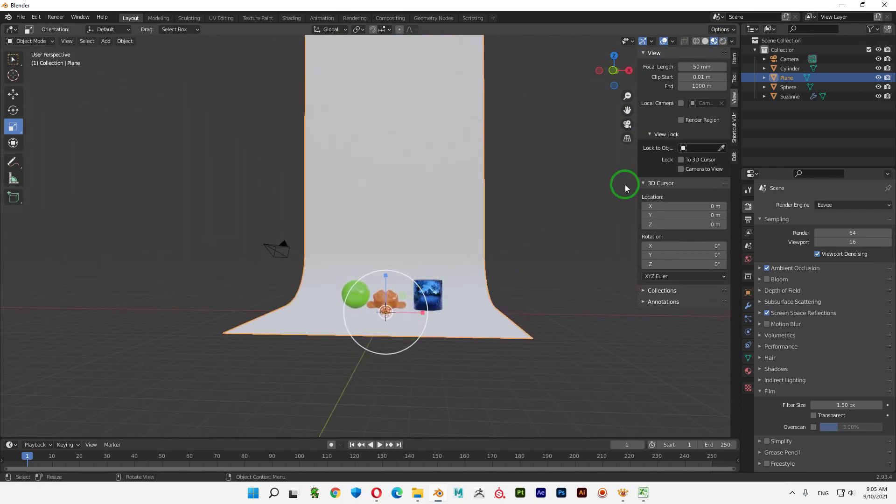
left_click(626, 127)
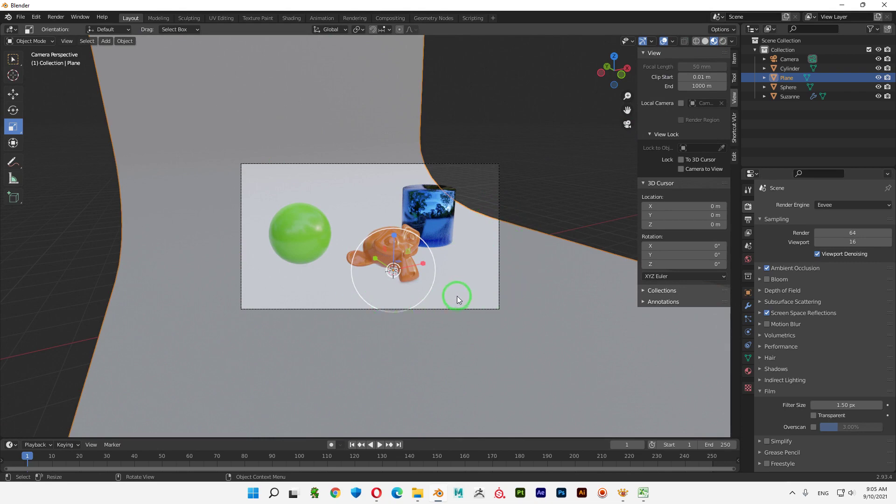
Try rotating the backdrop plane, then undo the rotation
key("shift+space")
key("r")
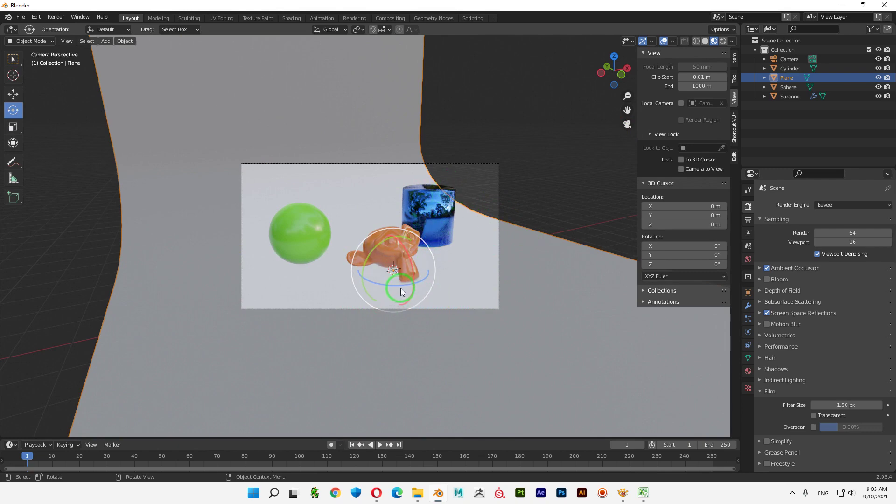
left_click_drag(402, 290, 392, 289)
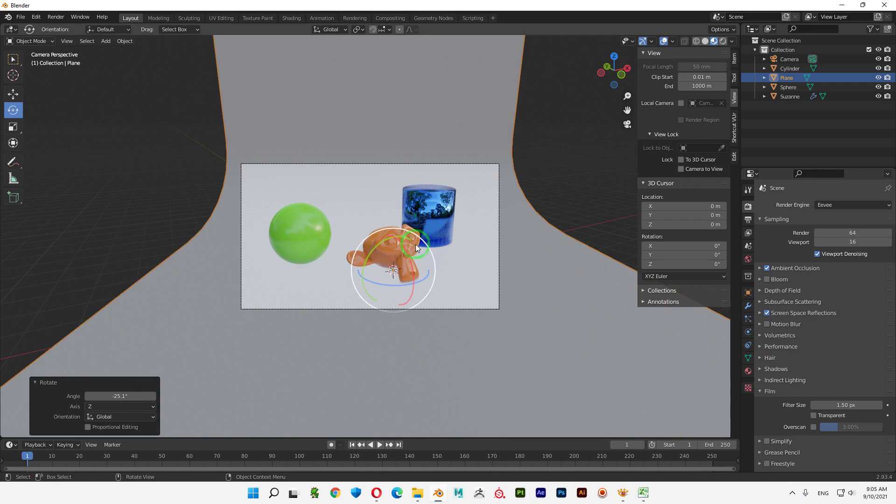
left_click_drag(377, 283, 393, 285)
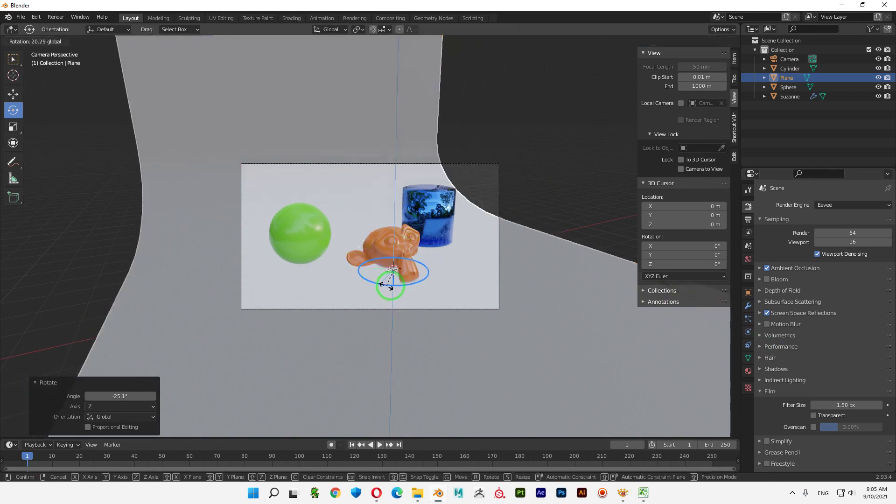
key("ctrl+z")
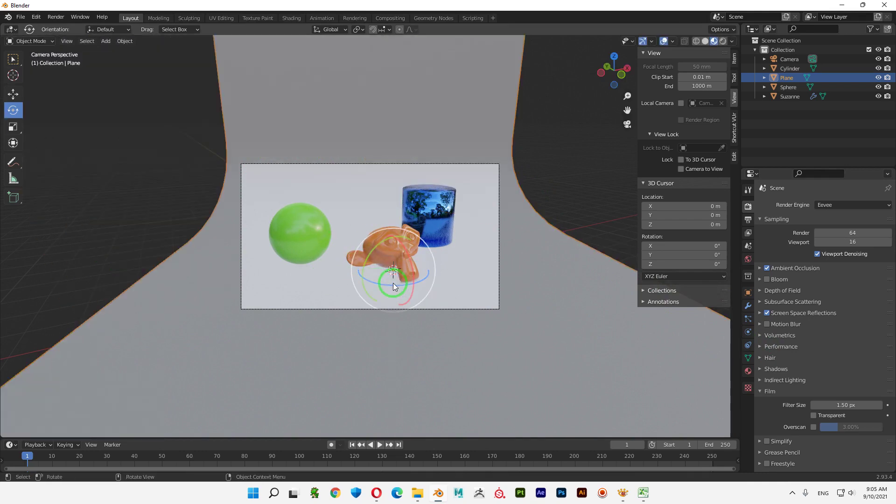
Lock Camera to View and pull the camera back to centre the objects
left_click(681, 169)
scroll(404, 247, "down", 2)
scroll(404, 247, "down", 2)
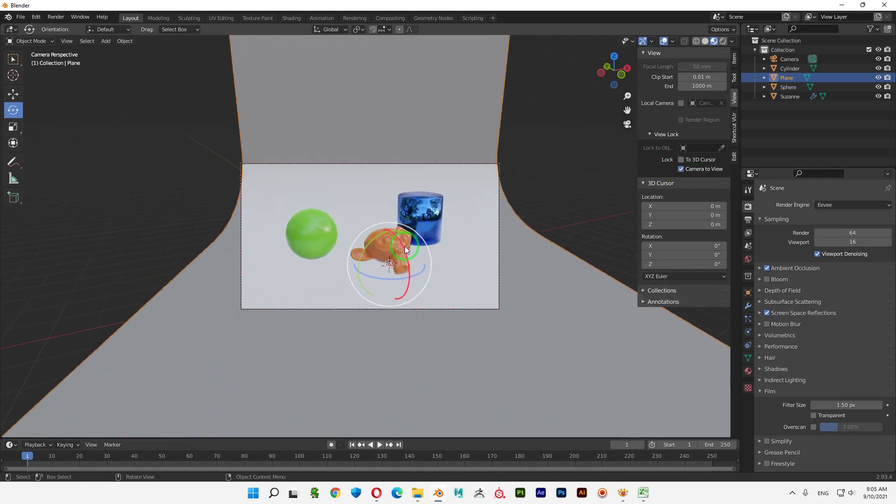
middle_click_drag(576, 140, 600, 136)
left_click(558, 186)
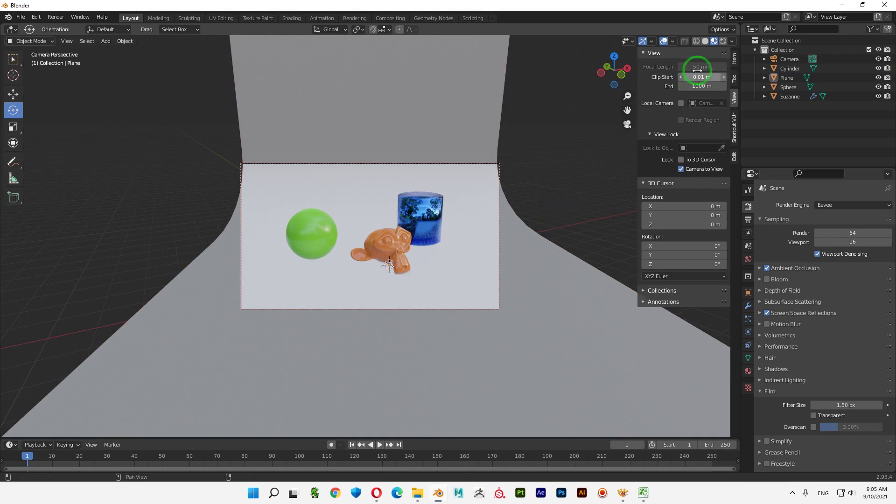
Switch to Rendered shading, turn off Ambient Occlusion, and check the world colour (value 0.070)
left_click(723, 41)
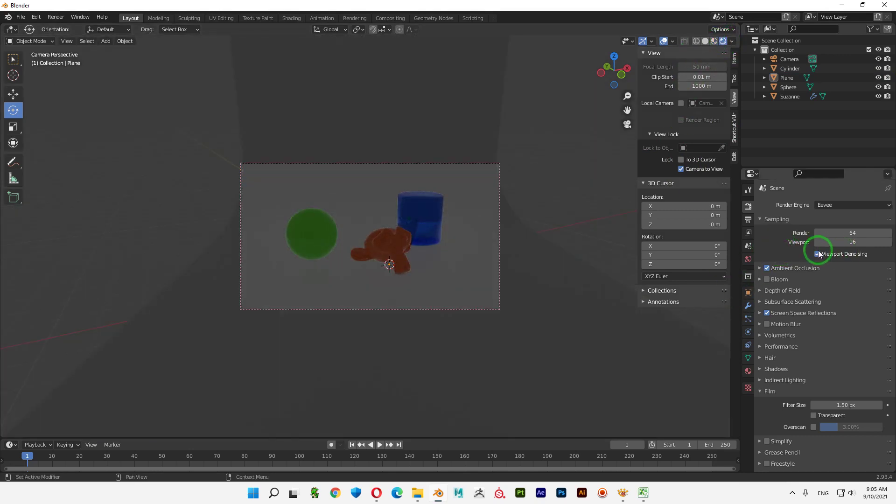
left_click(767, 267)
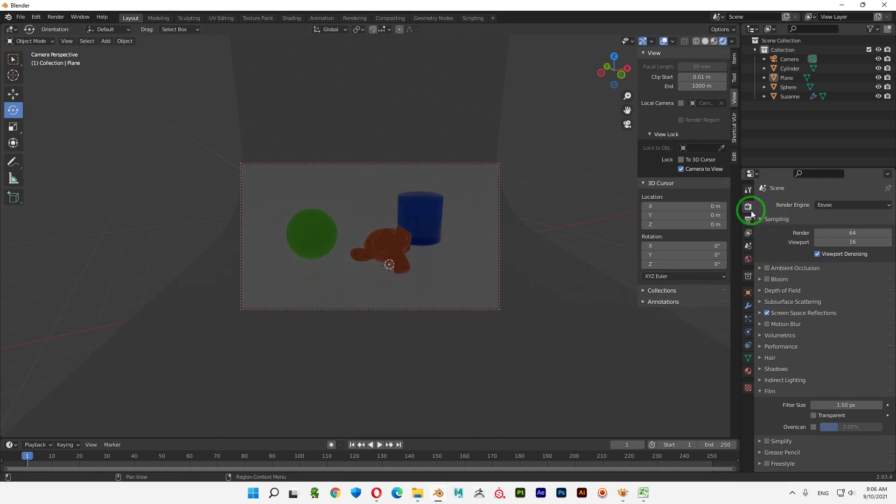
left_click(748, 259)
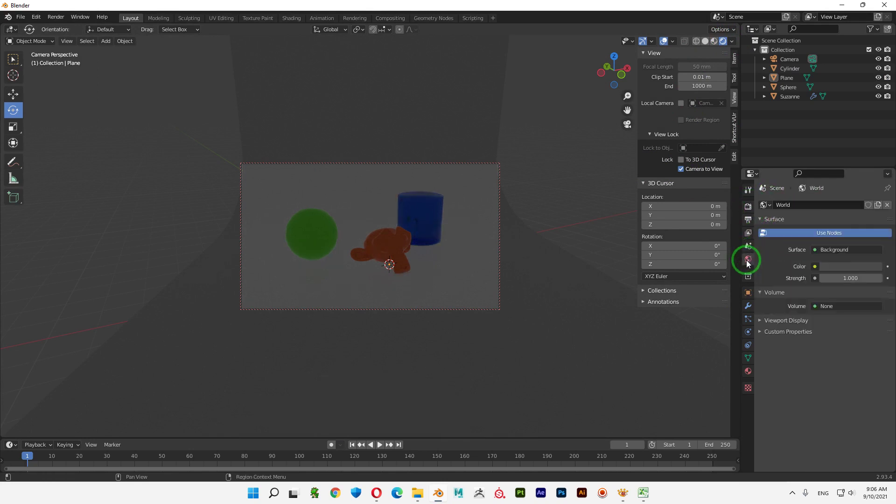
left_click(866, 267)
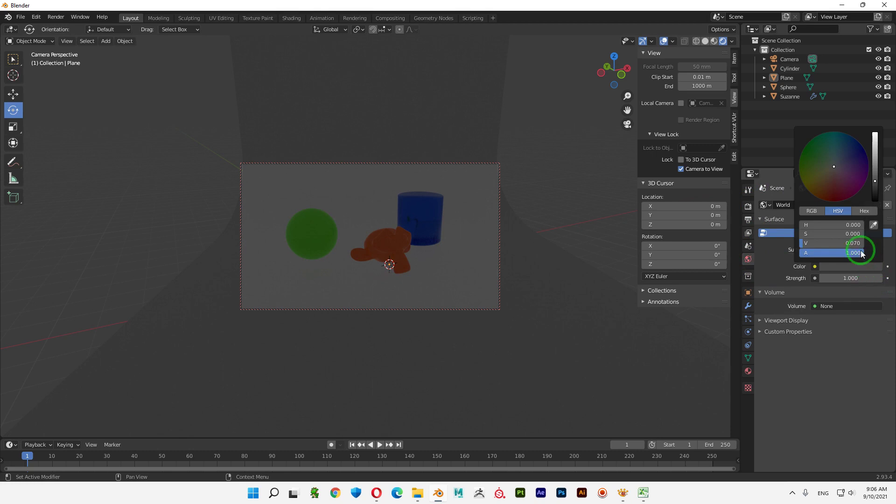
Light the viewport preview with the built-in HDRI instead of the Scene World
left_click(732, 41)
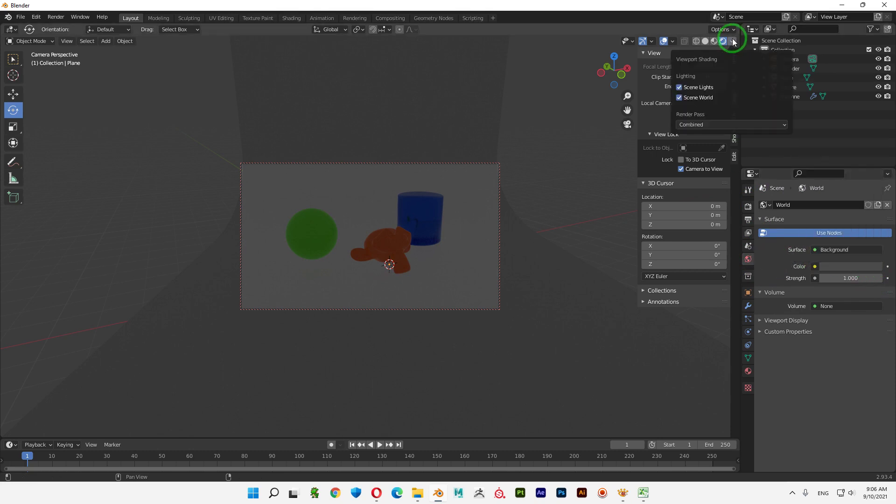
left_click(679, 98)
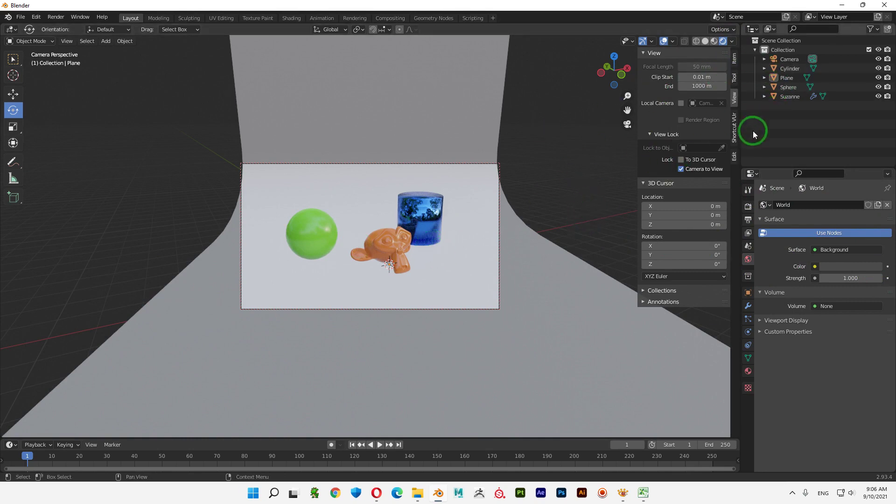
left_click(58, 17)
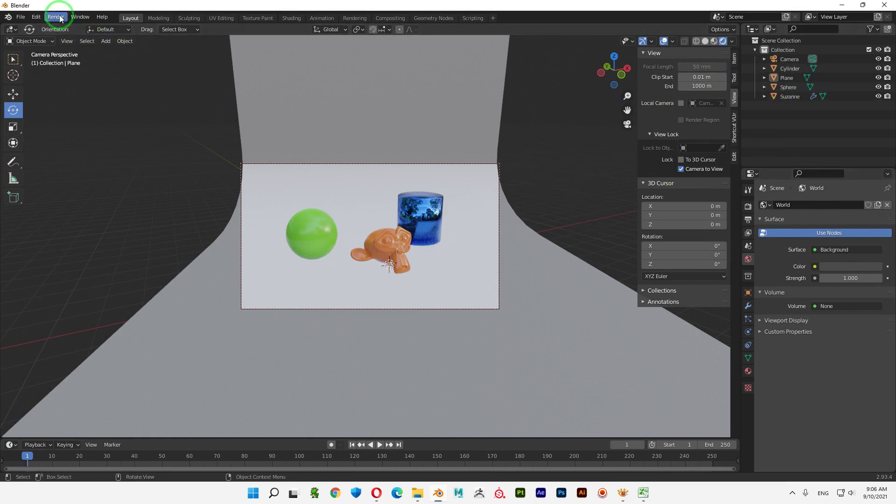
left_click(760, 162)
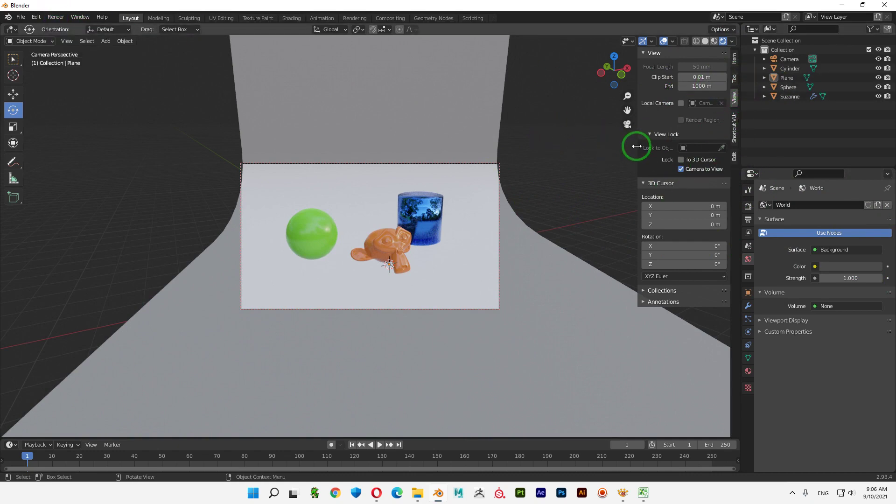
Test the Cycles render engine, switch back to Eevee, and reframe the camera
left_click(748, 206)
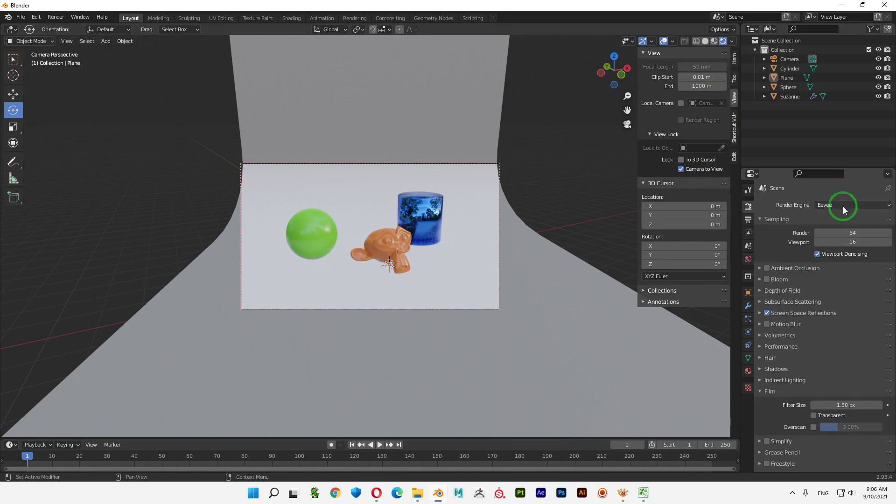
left_click(844, 207)
left_click(829, 232)
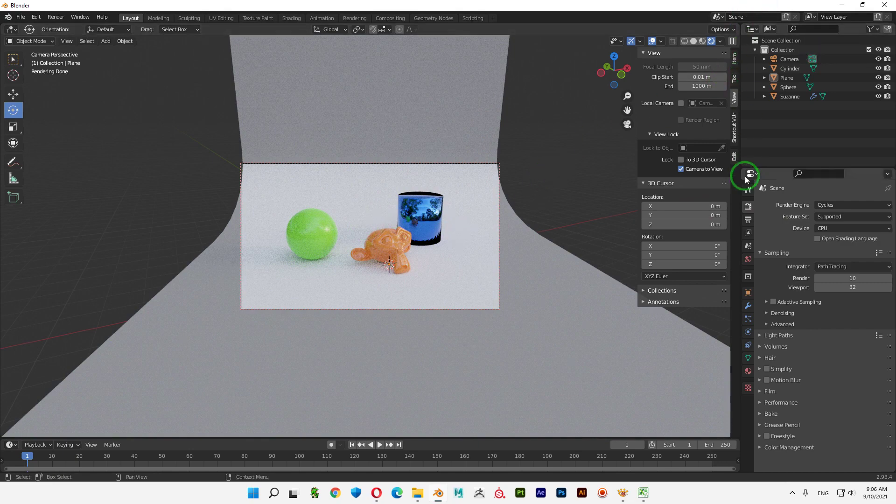
left_click(845, 202)
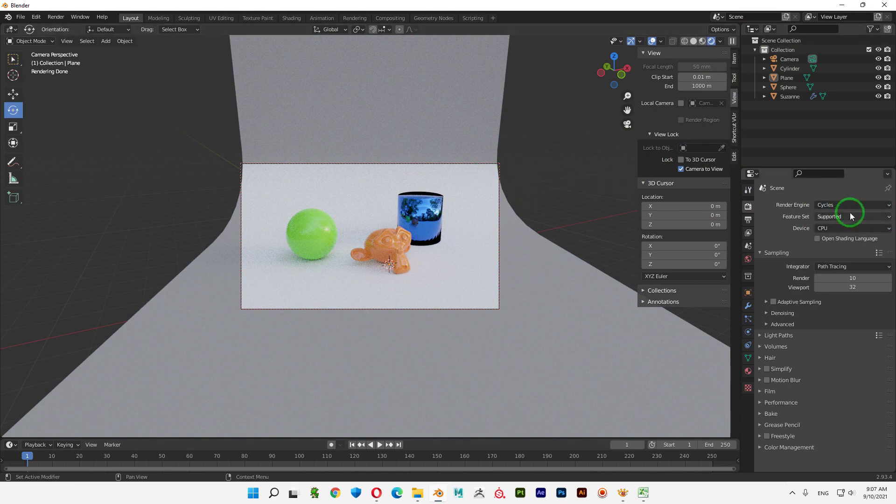
left_click(848, 206)
left_click(819, 219)
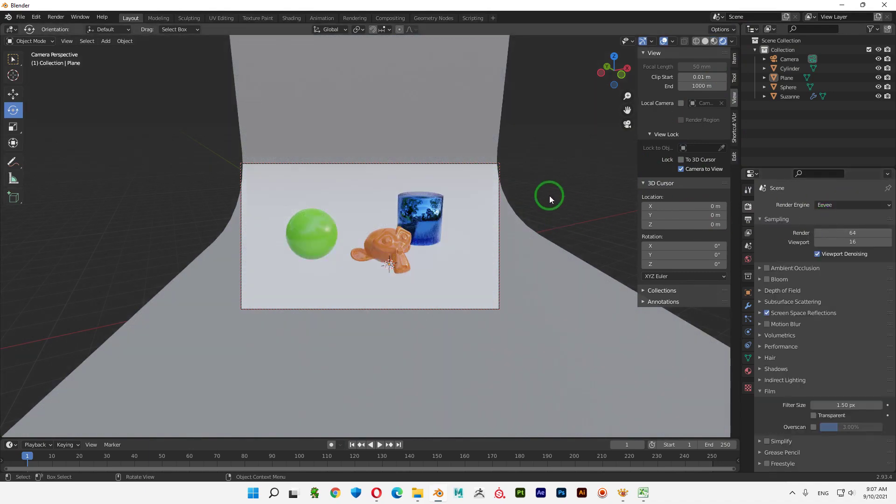
middle_click_drag(549, 195, 550, 209)
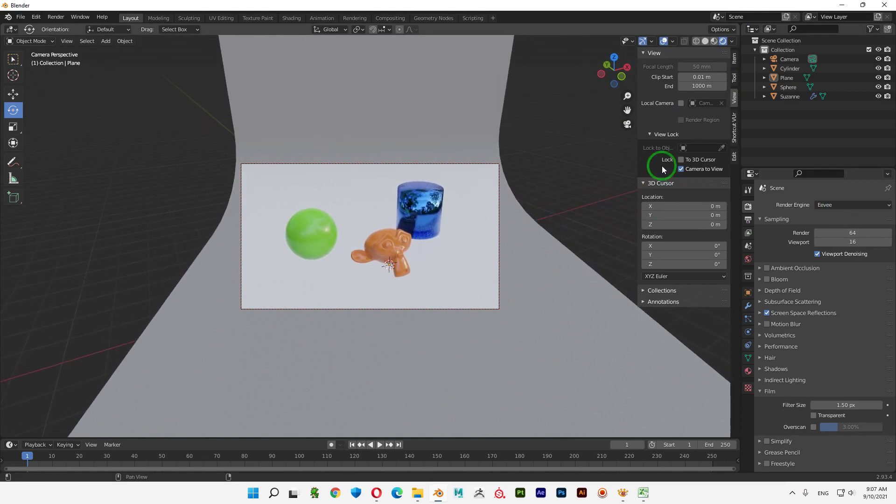
Exit camera view and add a Sun light to the scene
left_click(628, 126)
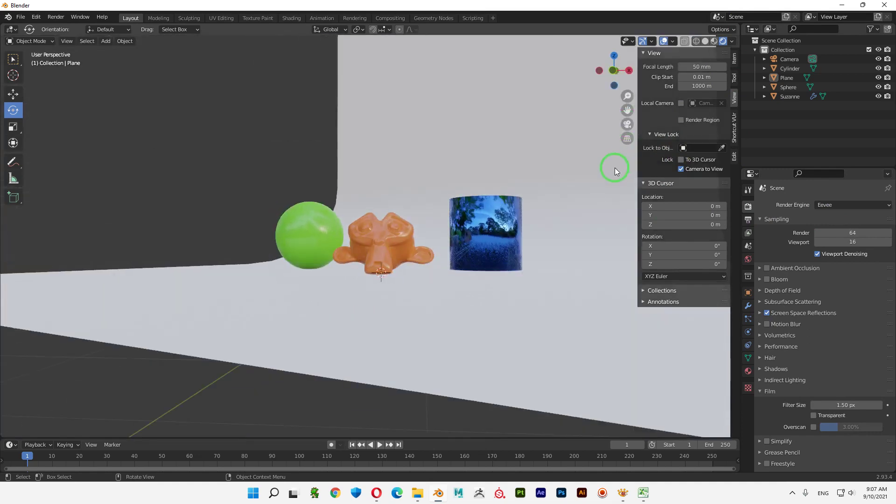
mouse_move(608, 198)
middle_mouse_down()
mouse_move(398, 315)
mouse_move(426, 310)
mouse_move(418, 304)
mouse_move(455, 307)
mouse_move(455, 293)
mouse_move(739, 80)
middle_mouse_up()
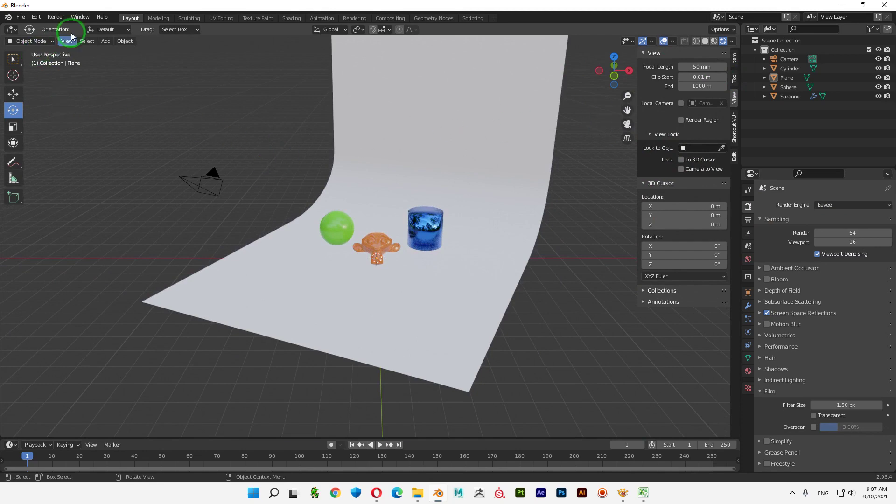
left_click(106, 41)
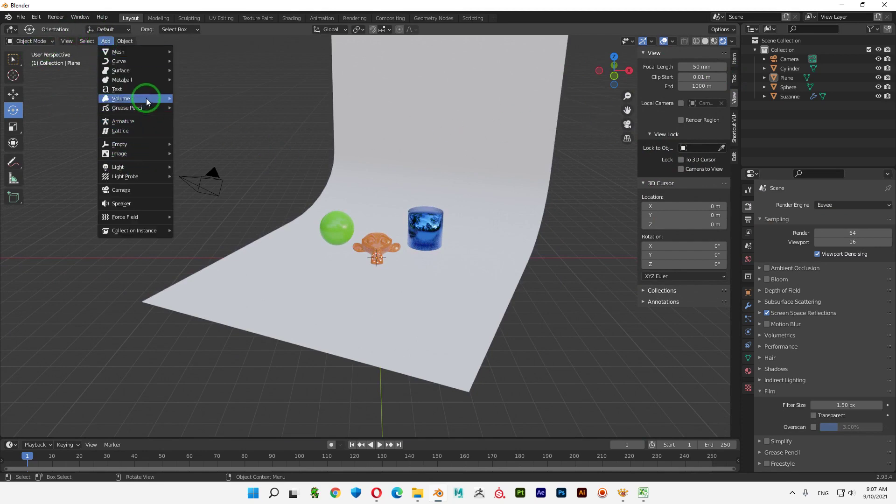
mouse_move(133, 167)
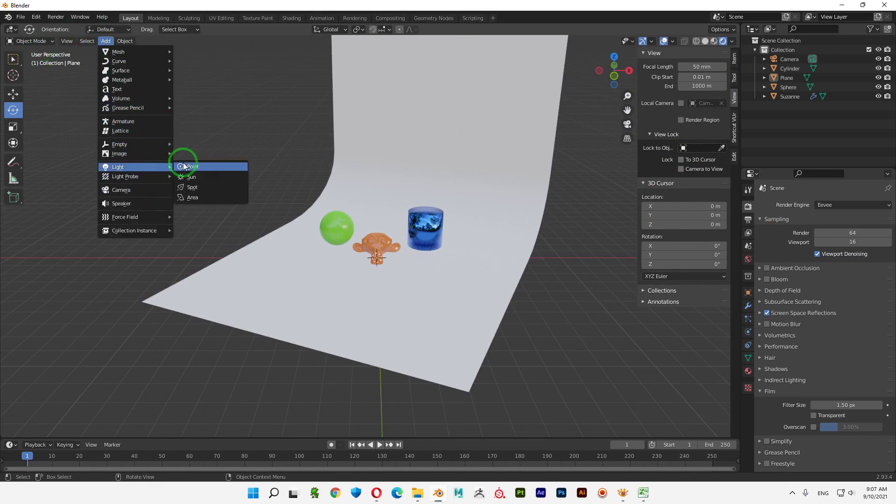
left_click(199, 176)
middle_click_drag(442, 314, 443, 326)
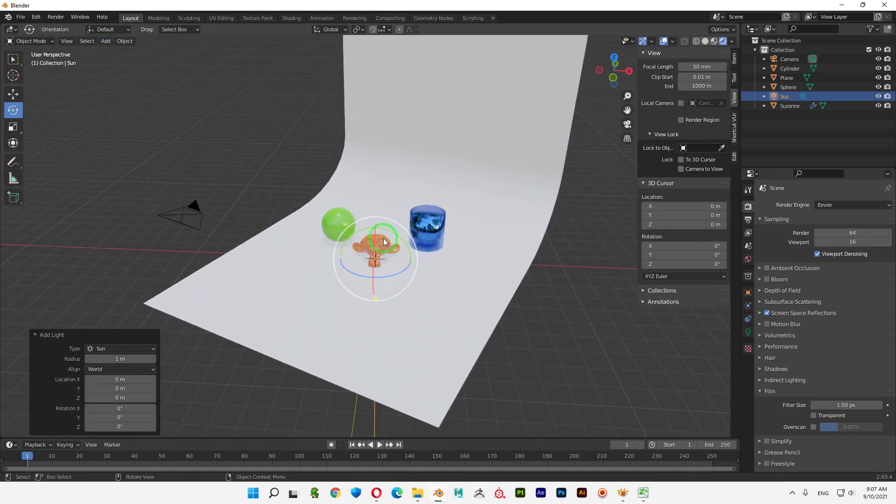
mouse_move(383, 240)
middle_mouse_down()
mouse_move(432, 267)
mouse_move(437, 293)
middle_mouse_up()
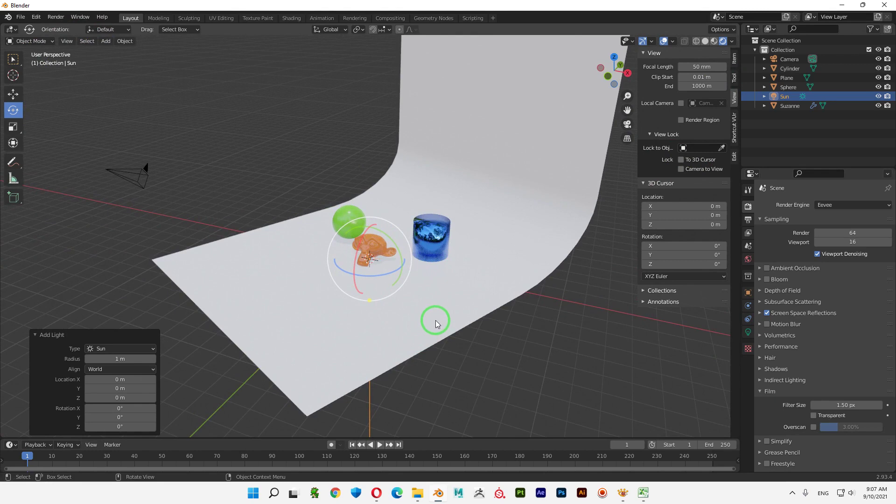
Raise the Sun light about 7.9 m and set transform orientation to Local
key("shift+space")
key("g")
mouse_move(372, 224)
left_mouse_down()
mouse_move(366, 113)
mouse_move(206, 77)
left_mouse_up()
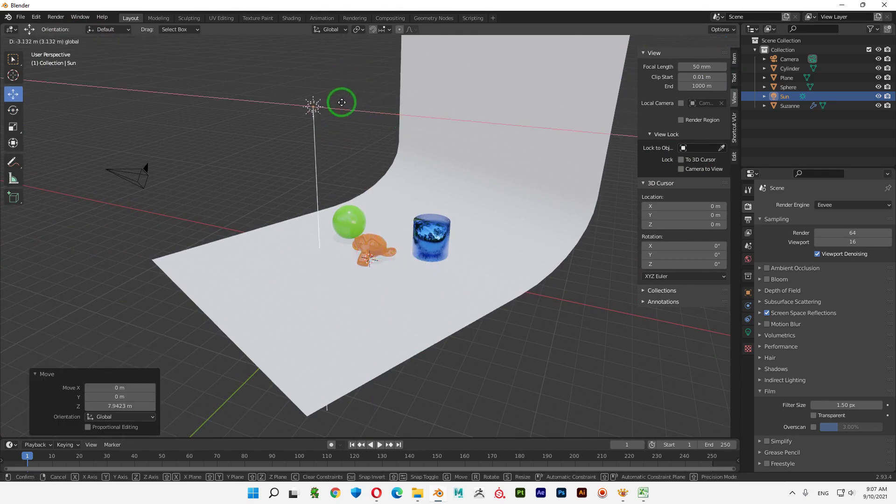
mouse_move(419, 215)
middle_mouse_down()
mouse_move(429, 279)
mouse_move(431, 244)
mouse_move(438, 281)
mouse_move(421, 235)
middle_mouse_up()
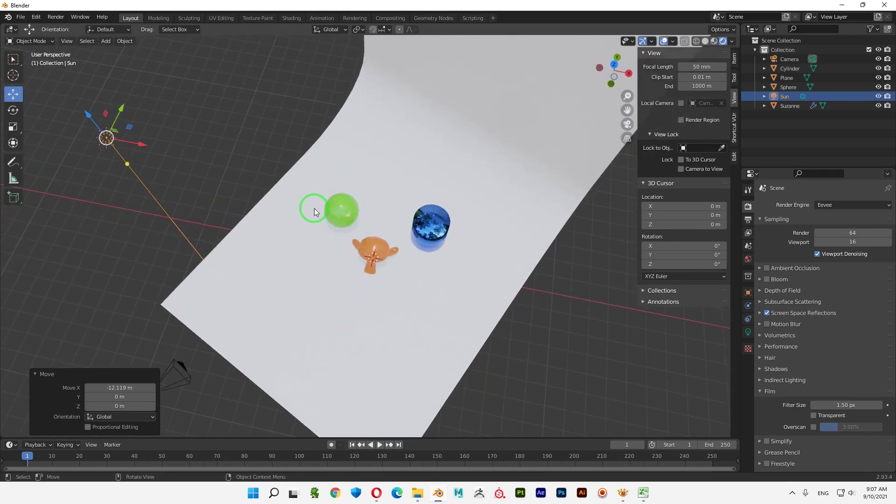
left_click(337, 30)
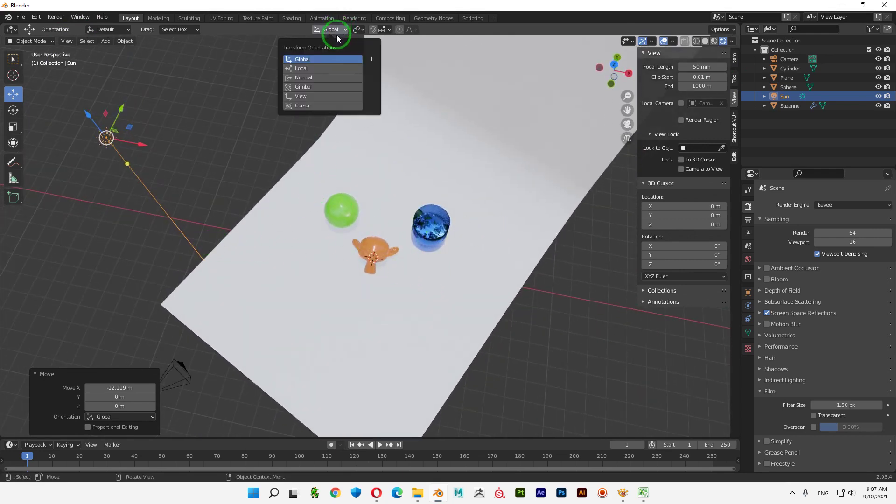
left_click(315, 68)
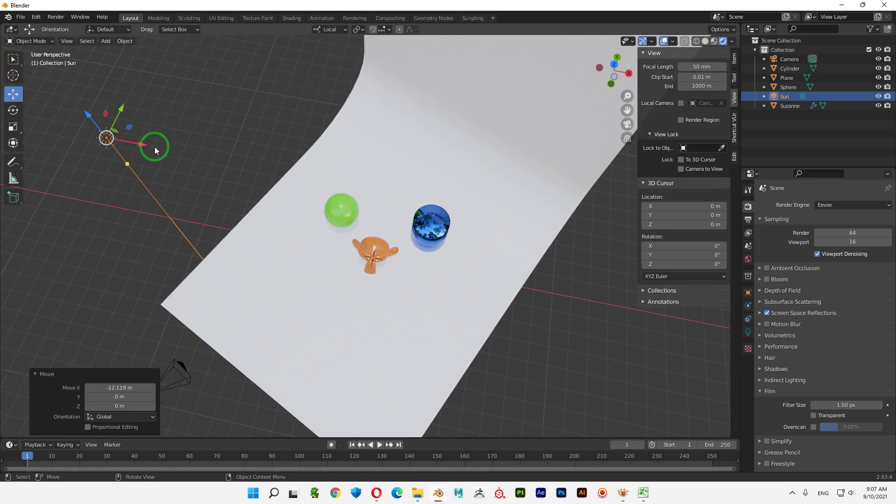
Tilt the Sun light around its Y and X axes toward the backdrop
key("shift+space")
key("r")
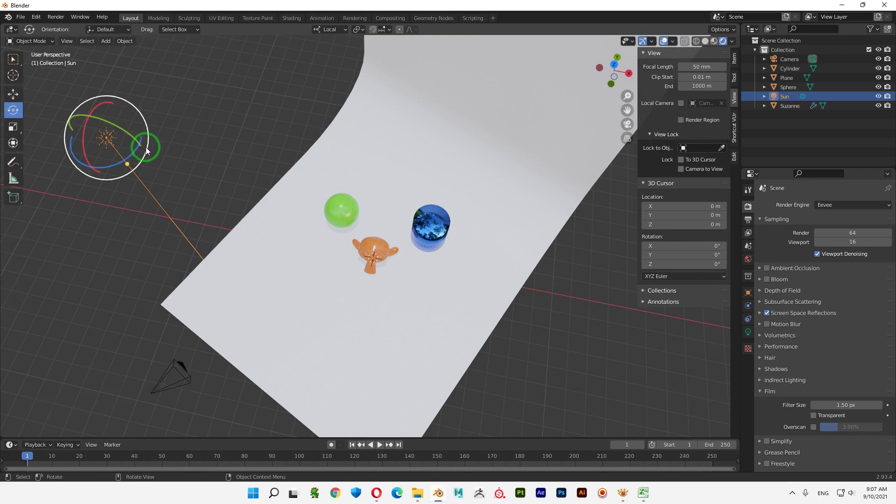
left_click_drag(119, 122, 114, 127)
mouse_move(115, 127)
middle_mouse_down()
mouse_move(226, 178)
mouse_move(211, 158)
middle_mouse_up()
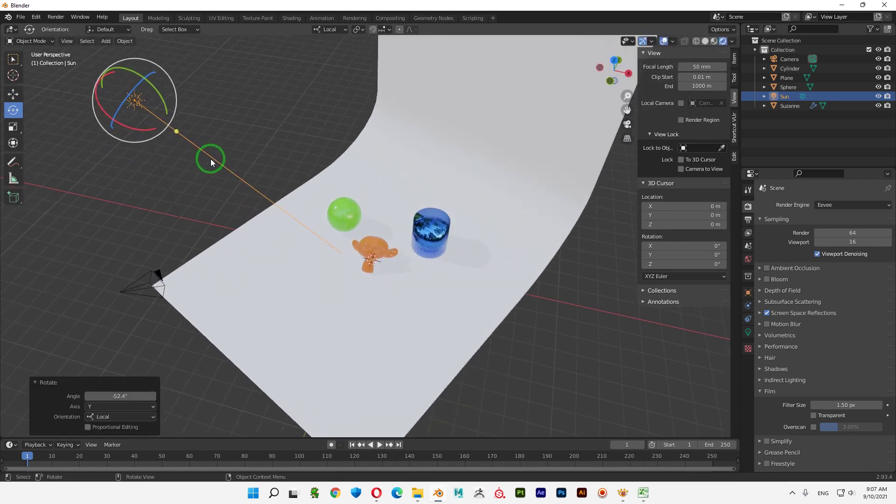
left_click_drag(133, 128, 138, 122)
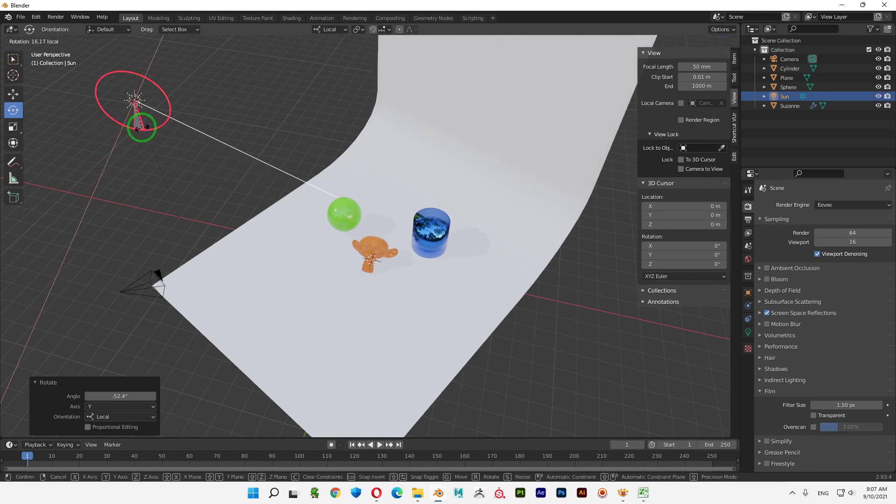
mouse_move(139, 122)
middle_mouse_down()
mouse_move(237, 200)
mouse_move(262, 178)
mouse_move(259, 166)
mouse_move(248, 175)
mouse_move(287, 208)
mouse_move(286, 264)
mouse_move(367, 219)
mouse_move(367, 267)
mouse_move(382, 268)
mouse_move(364, 254)
mouse_move(359, 201)
mouse_move(360, 242)
mouse_move(377, 230)
mouse_move(394, 243)
mouse_move(396, 274)
mouse_move(384, 284)
middle_mouse_up()
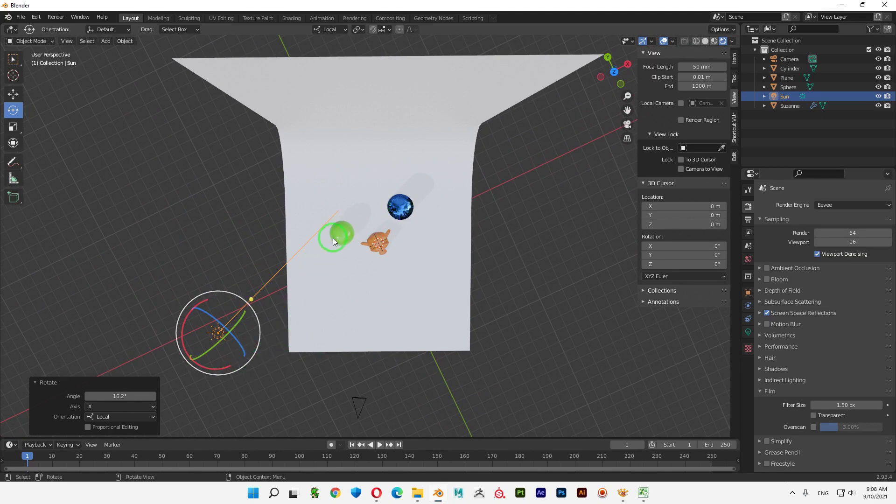
Fine-tune the Sun's tilt to 3.78° around Y so shadows cross the objects
left_click_drag(220, 368, 216, 367)
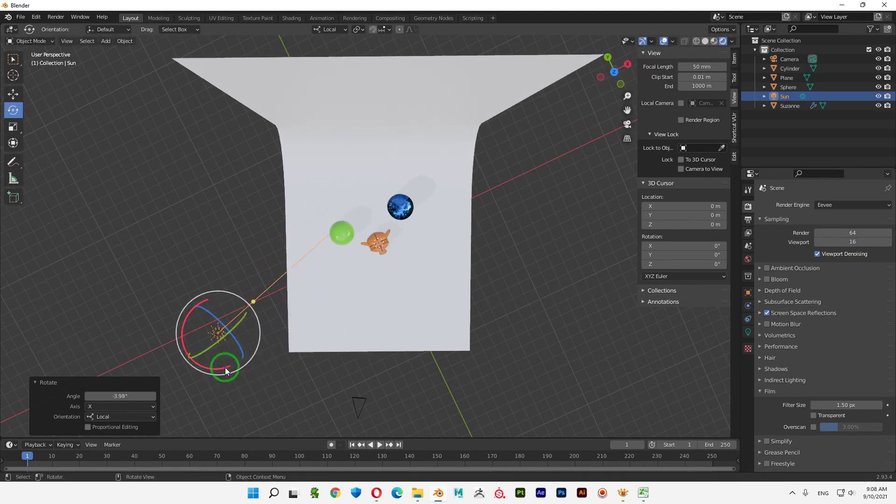
middle_click_drag(219, 364, 358, 293)
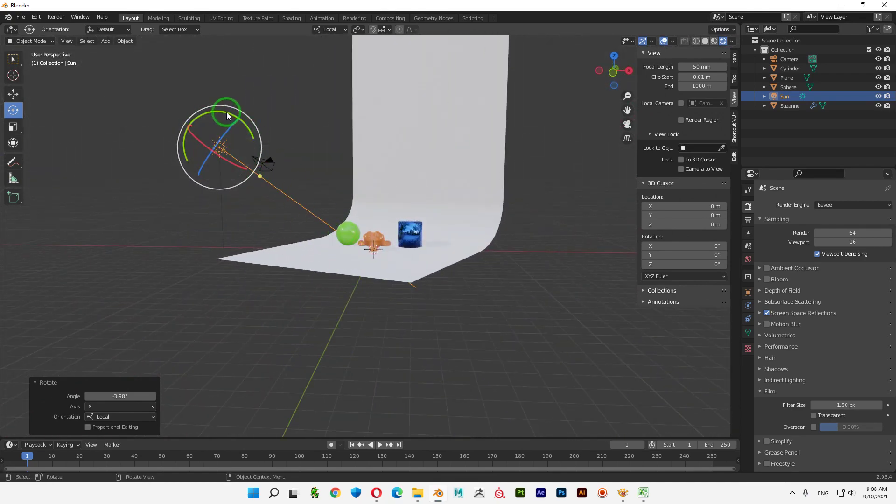
left_click_drag(227, 113, 230, 67)
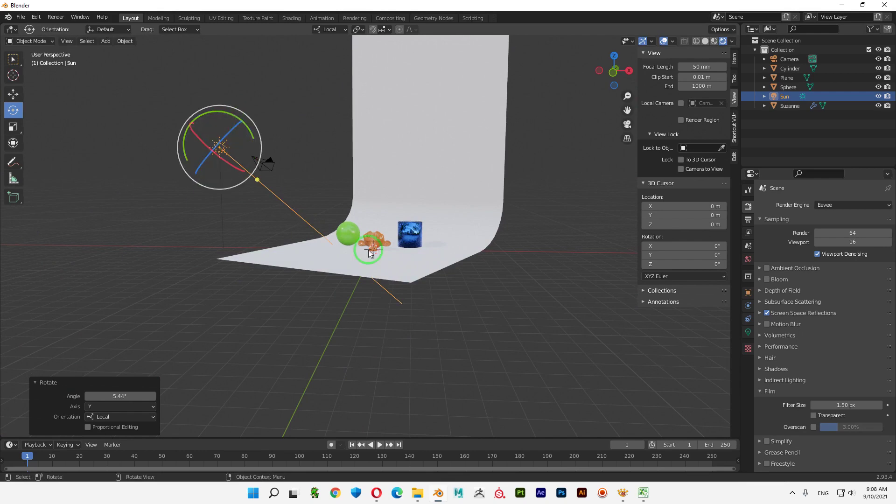
left_click_drag(229, 111, 233, 114)
mouse_move(280, 242)
middle_mouse_down()
mouse_move(347, 315)
mouse_move(394, 270)
mouse_move(390, 314)
mouse_move(467, 297)
middle_mouse_up()
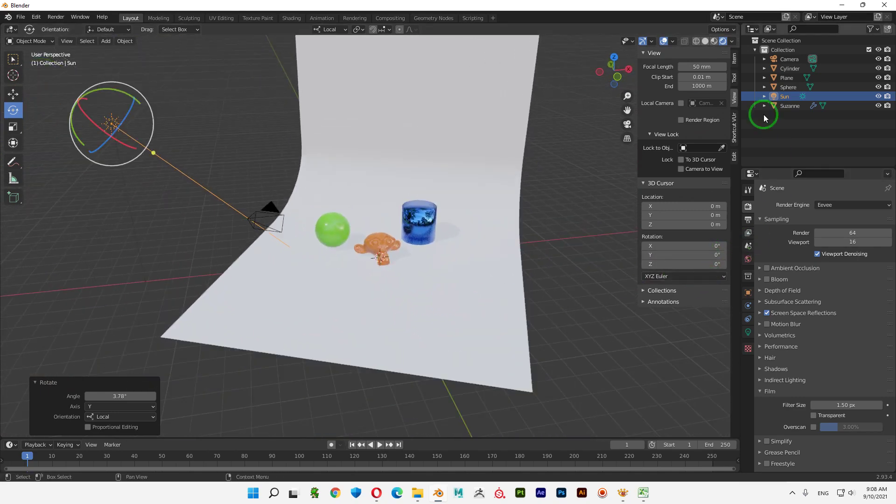
Enable Scene Lights and Scene World in Viewport Shading, then orbit to view the shadows
left_click(732, 42)
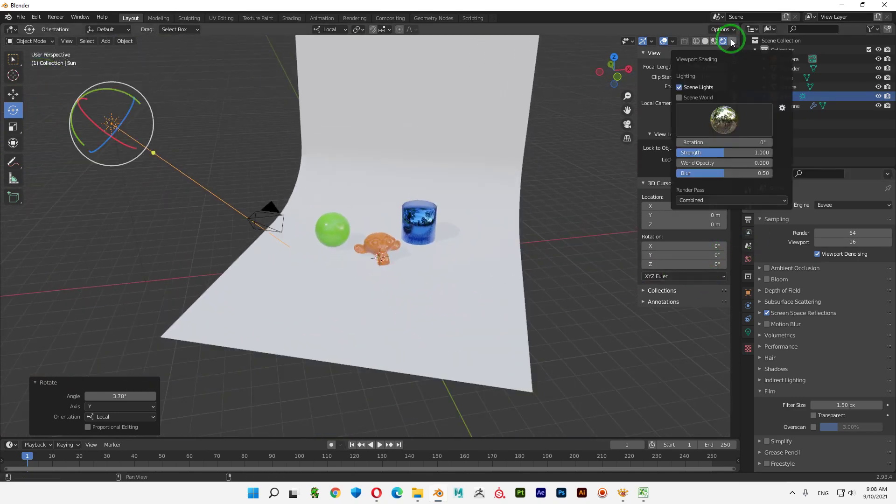
left_click(679, 88)
left_click(679, 88)
left_click(679, 97)
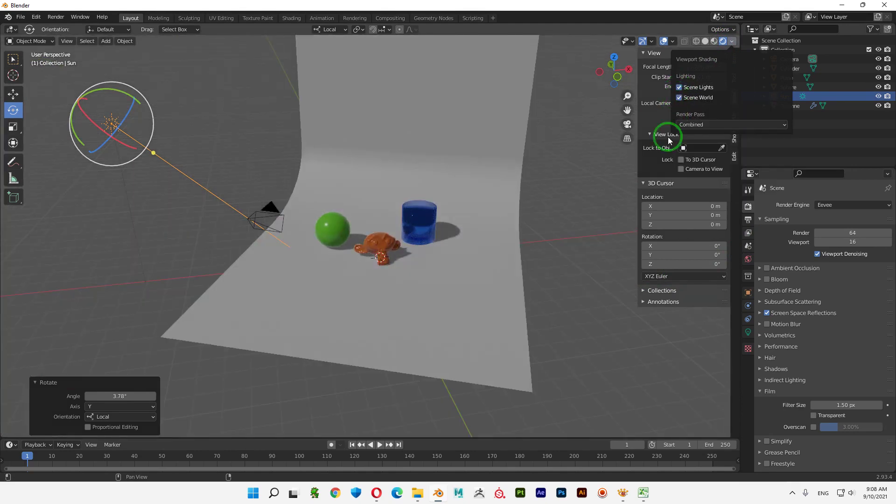
mouse_move(461, 273)
middle_mouse_down()
mouse_move(443, 294)
mouse_move(455, 284)
mouse_move(510, 295)
mouse_move(495, 296)
mouse_move(508, 279)
middle_mouse_up()
scroll(508, 279, "down", 2)
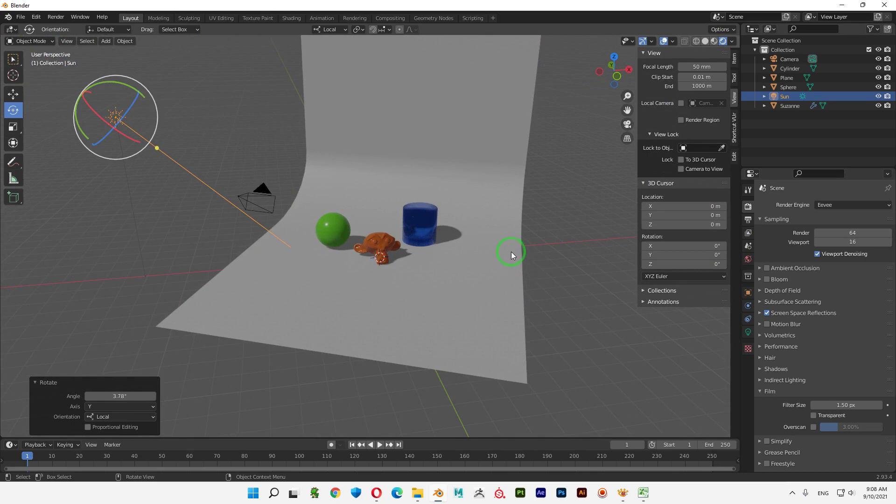
mouse_move(443, 268)
middle_mouse_down()
mouse_move(451, 293)
mouse_move(443, 283)
middle_mouse_up()
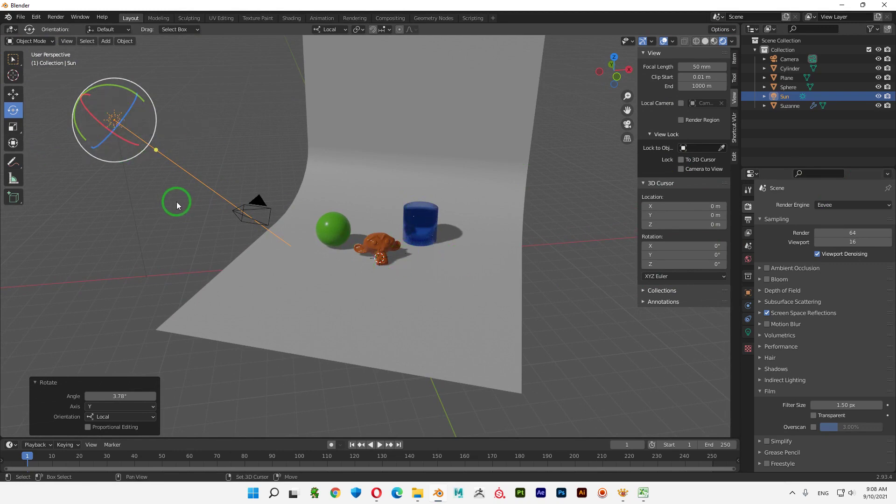
Add a new sun light and move it 10.362 m along X beside the backdrop
key("shift+a")
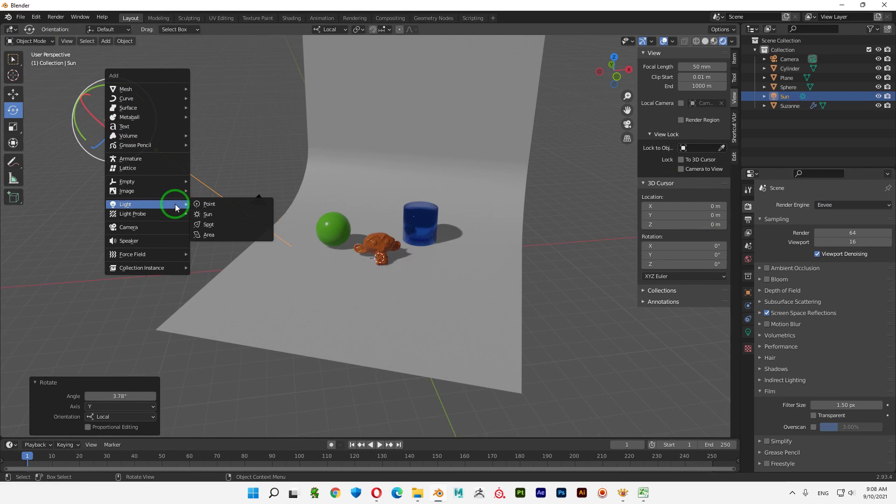
left_click(214, 216)
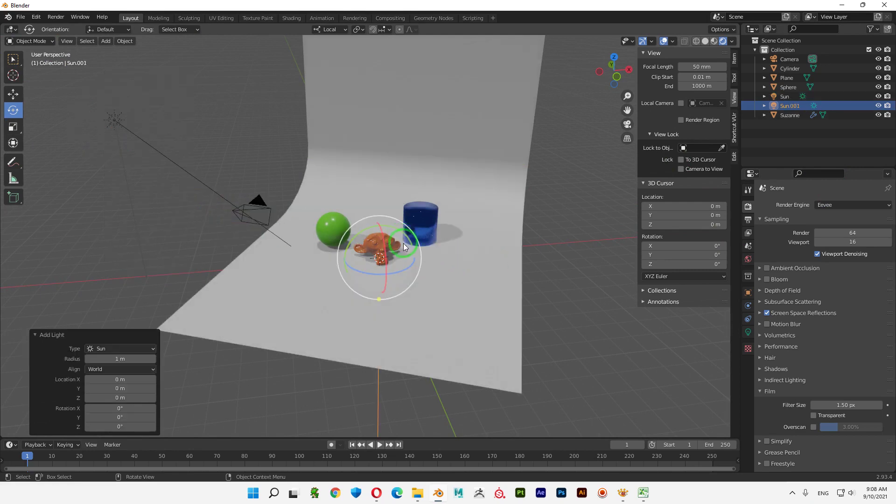
key("shift+space")
key("g")
left_click_drag(412, 254, 589, 247)
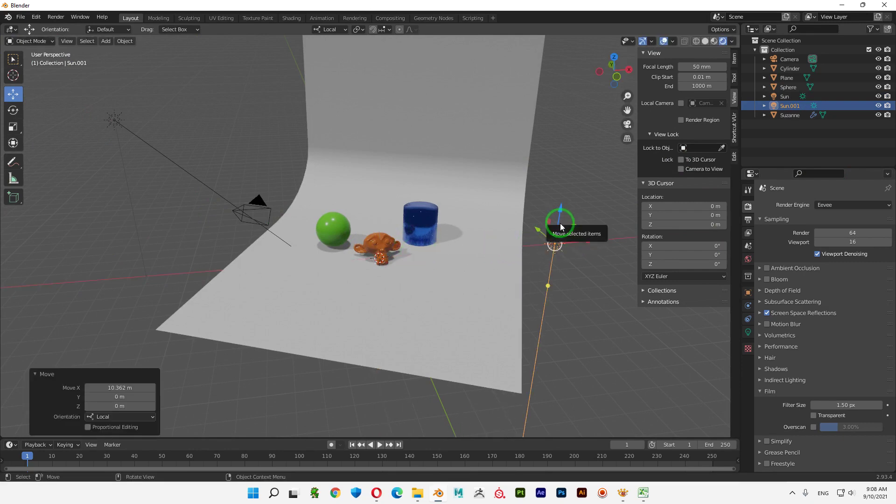
Rotate Sun.001 90° on Y and tilt it 26.3° on X to shine sideways
key("shift+space")
key("r")
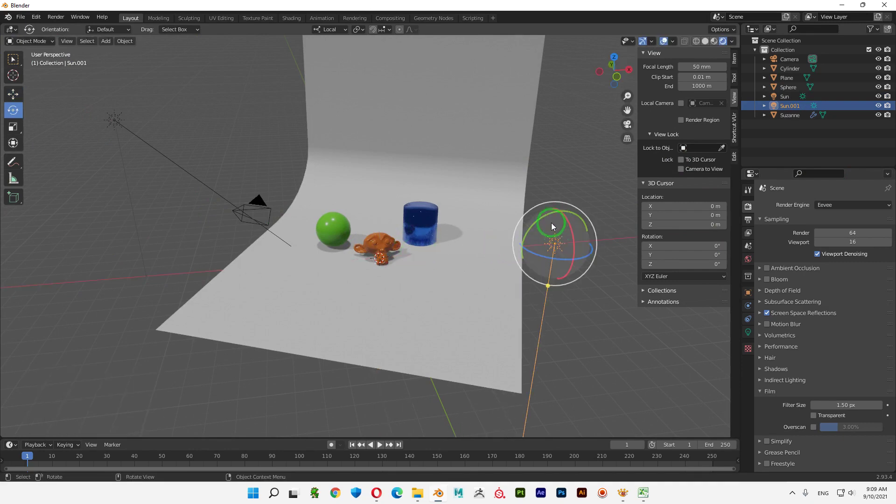
mouse_move(550, 226)
left_mouse_down()
mouse_move(573, 208)
mouse_move(589, 212)
left_mouse_up()
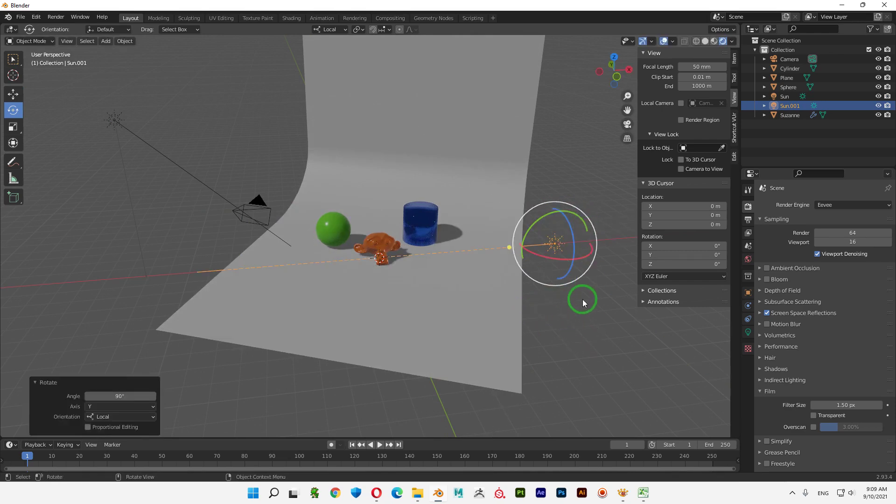
mouse_move(582, 298)
middle_mouse_down()
mouse_move(469, 278)
mouse_move(514, 306)
mouse_move(428, 264)
mouse_move(421, 287)
mouse_move(394, 265)
mouse_move(415, 322)
middle_mouse_up()
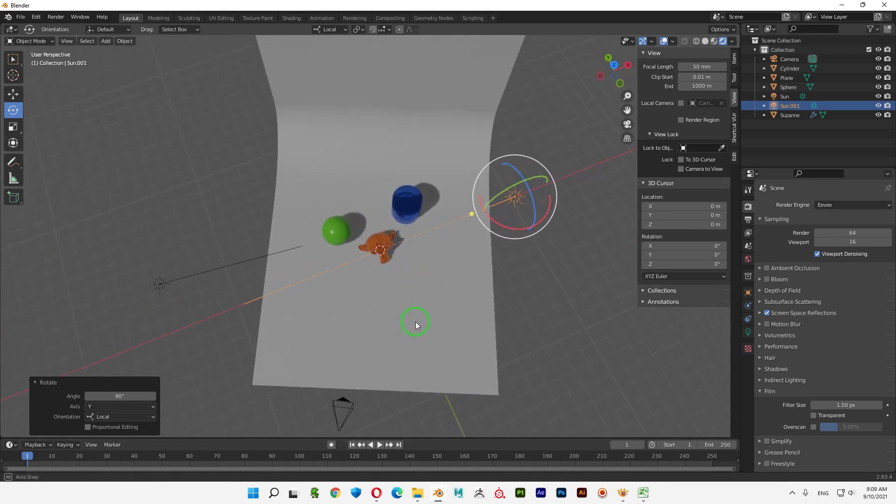
mouse_move(520, 219)
middle_mouse_down()
mouse_move(531, 272)
mouse_move(185, 262)
middle_mouse_up()
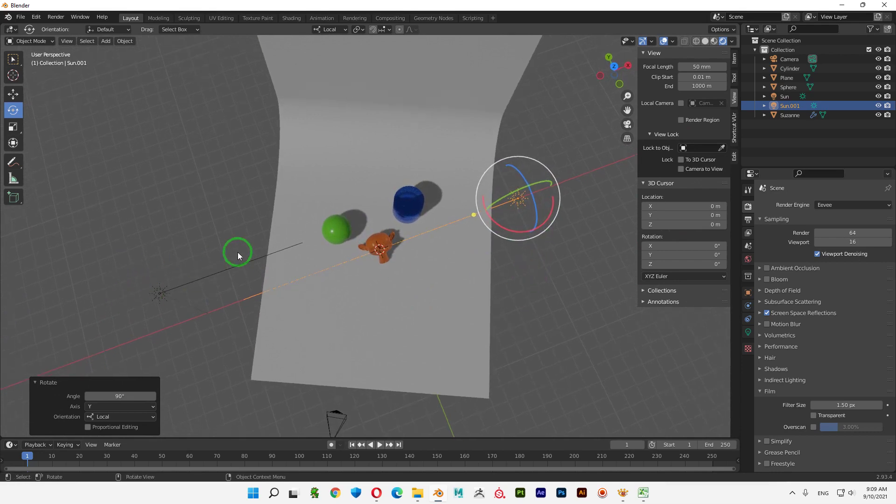
mouse_move(552, 209)
left_mouse_down()
mouse_move(542, 222)
mouse_move(536, 217)
left_mouse_up()
middle_click_drag(530, 289, 521, 305)
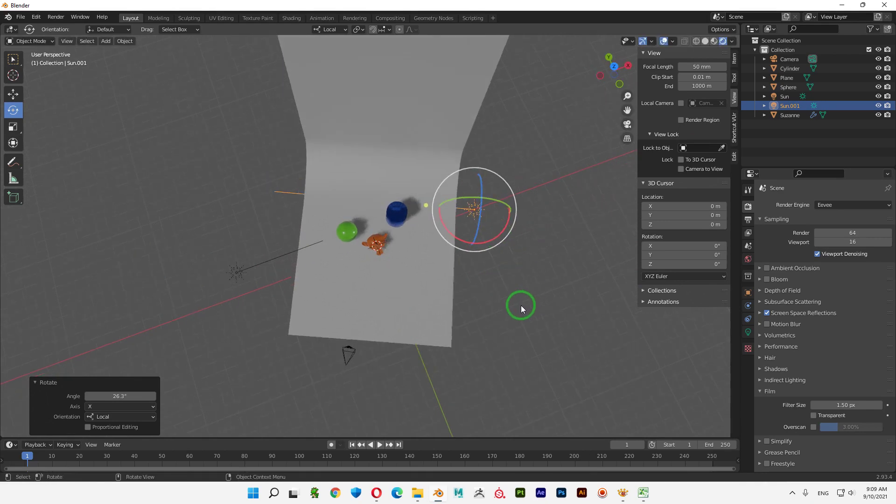
middle_click_drag(370, 374, 372, 379)
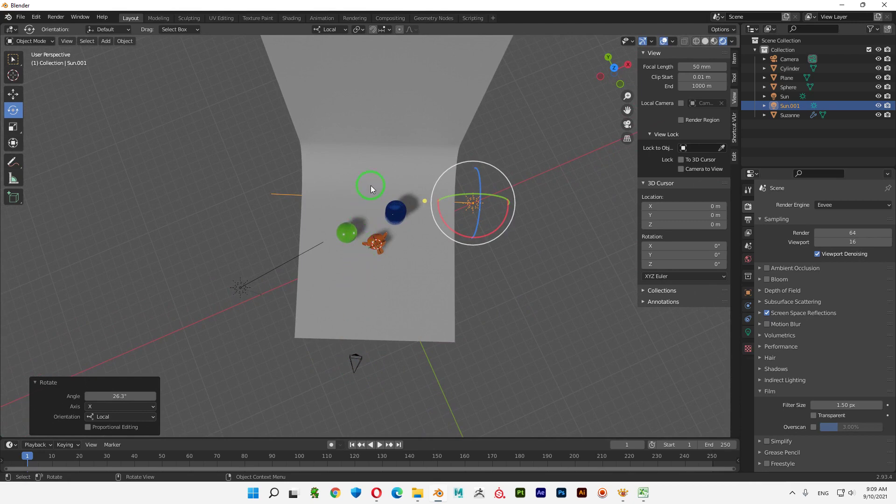
mouse_move(376, 218)
middle_mouse_down()
mouse_move(388, 251)
mouse_move(406, 263)
mouse_move(399, 273)
mouse_move(478, 275)
mouse_move(531, 302)
mouse_move(435, 293)
mouse_move(400, 206)
middle_mouse_up()
mouse_move(452, 344)
middle_mouse_down()
mouse_move(437, 372)
mouse_move(441, 348)
middle_mouse_up()
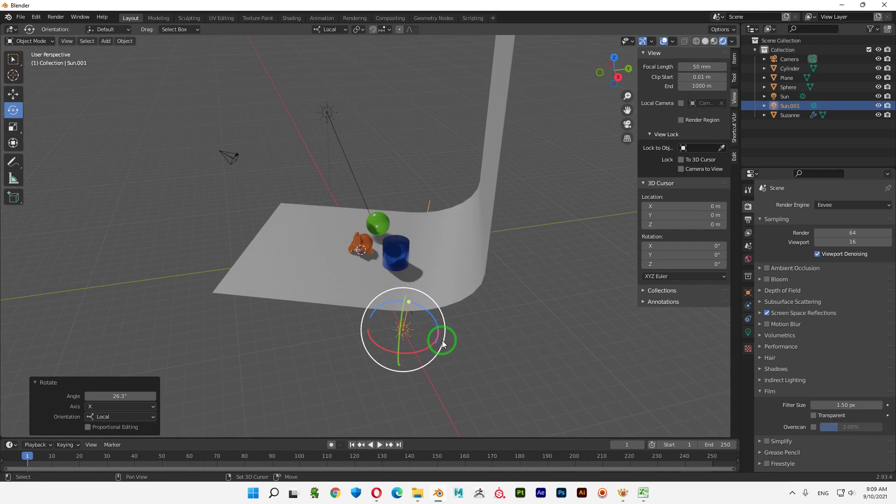
Duplicate Sun.001 into Sun.002 and tilt the copy around its X axis
key("shift+d")
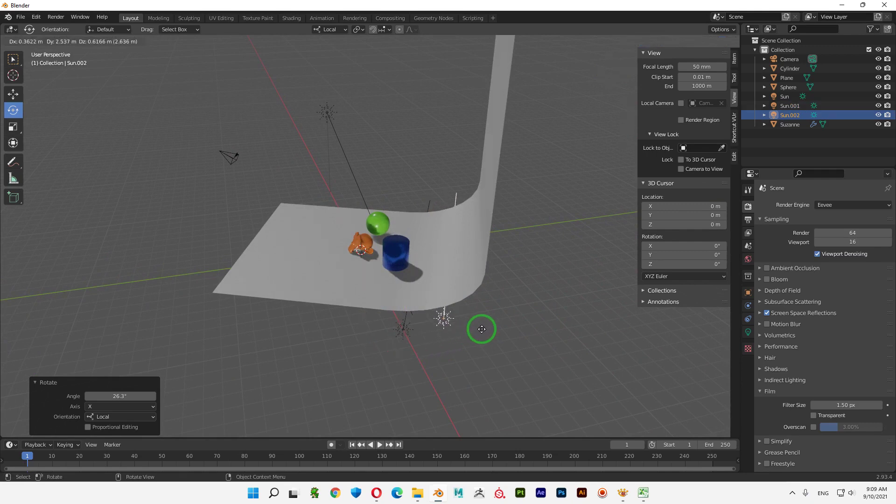
left_click(519, 335)
key("r")
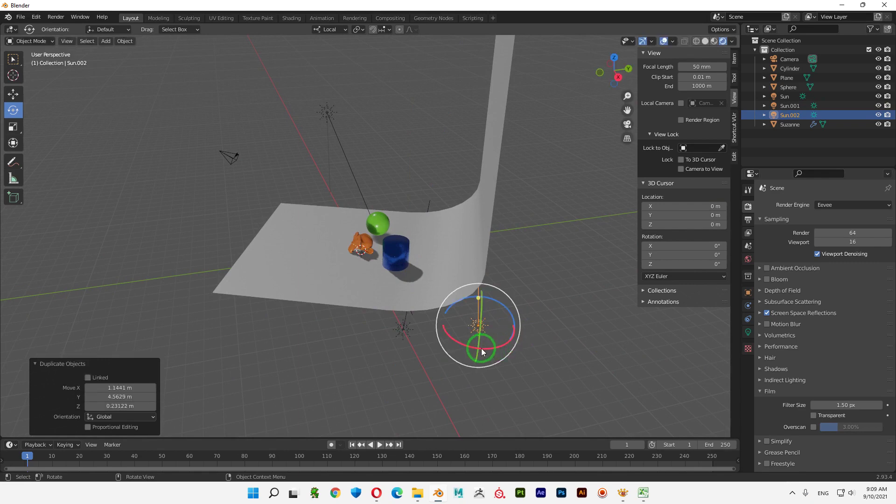
key("x")
key("x")
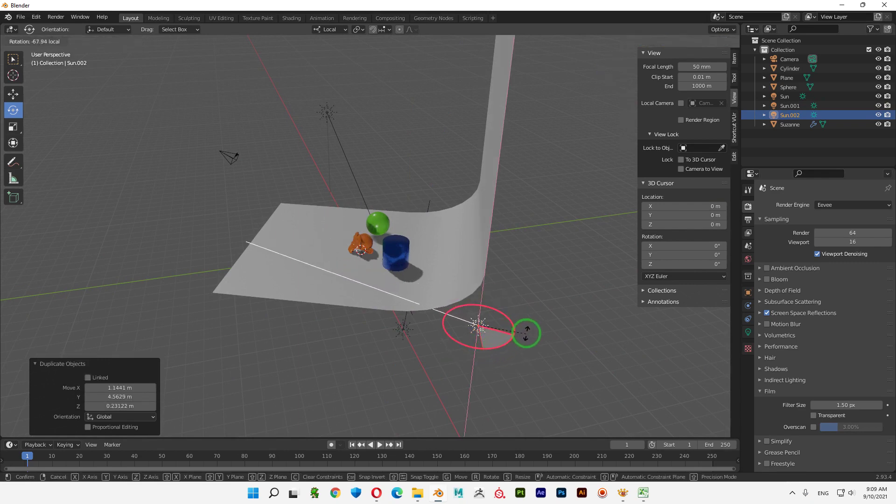
left_click(533, 329)
mouse_move(338, 351)
middle_mouse_down()
mouse_move(466, 376)
mouse_move(476, 390)
mouse_move(453, 410)
mouse_move(478, 238)
middle_mouse_up()
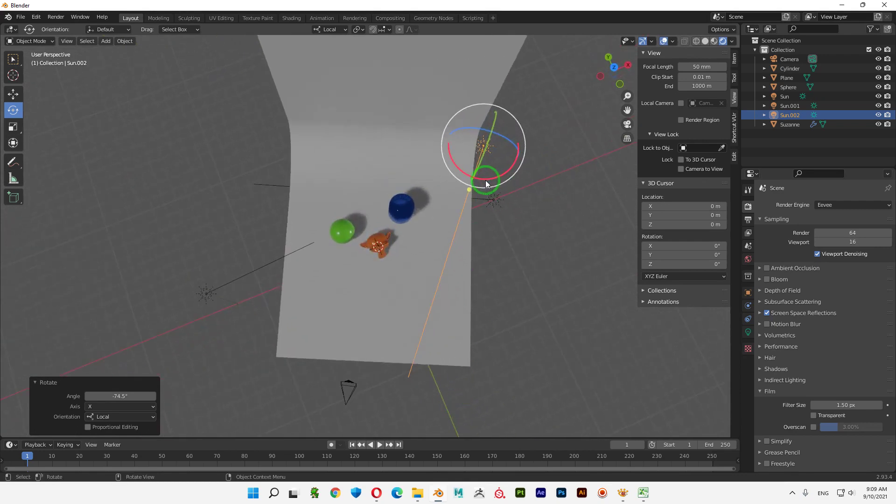
left_click_drag(485, 180, 498, 177)
middle_click_drag(432, 315, 435, 315)
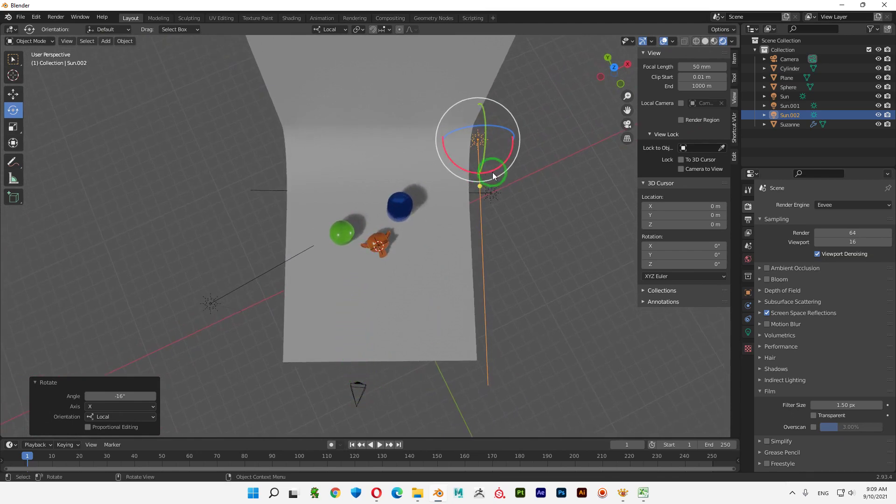
middle_click_drag(514, 189, 519, 199)
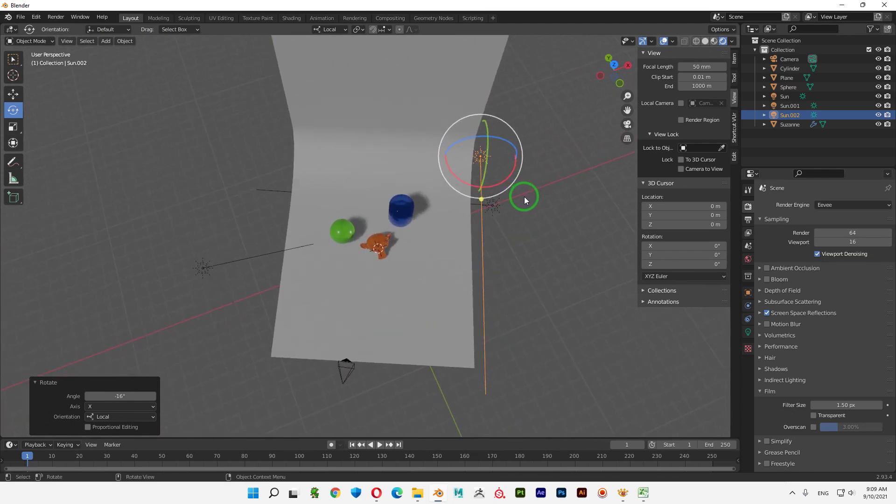
Move Sun.002 18.511 m along Y to the far side of the backdrop
key("shift+space")
key("g")
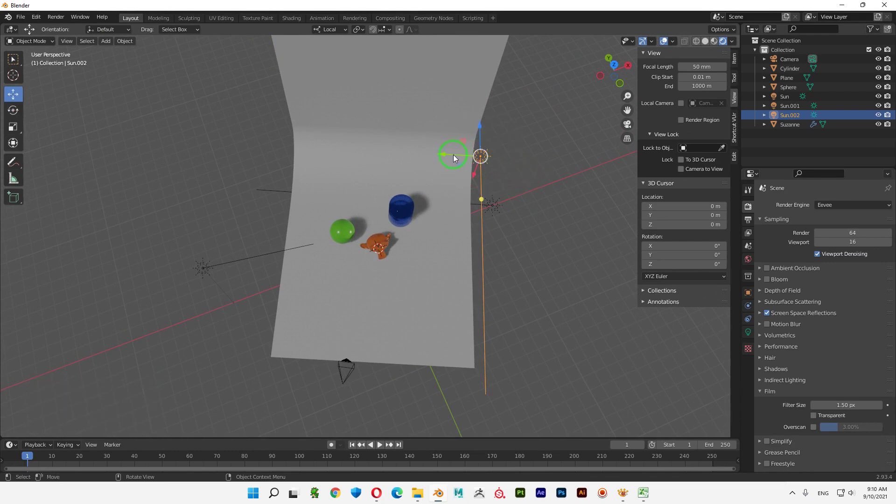
left_click_drag(453, 155, 258, 224)
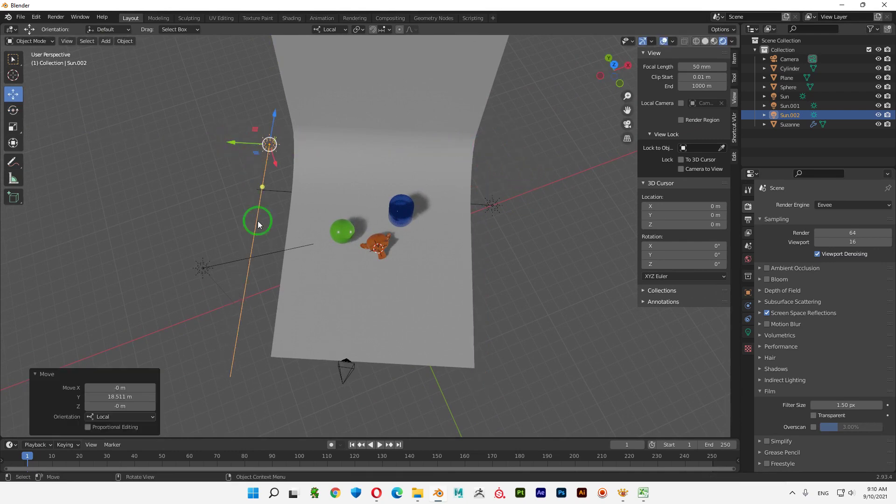
Move Sun.001 -7.0769 m along its local X axis using the gizmo's red arrow
left_click(498, 213)
mouse_move(515, 262)
middle_mouse_down()
mouse_move(500, 221)
mouse_move(498, 239)
middle_mouse_up()
left_click(498, 240)
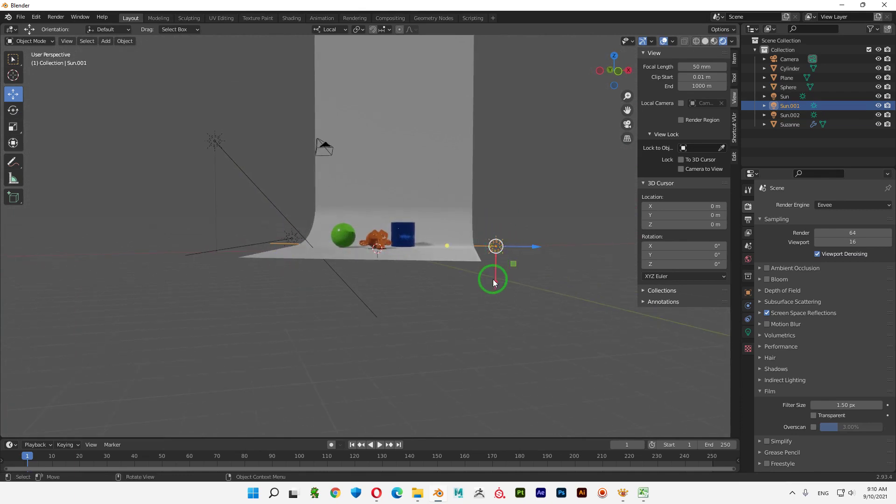
left_click_drag(493, 282, 501, 193)
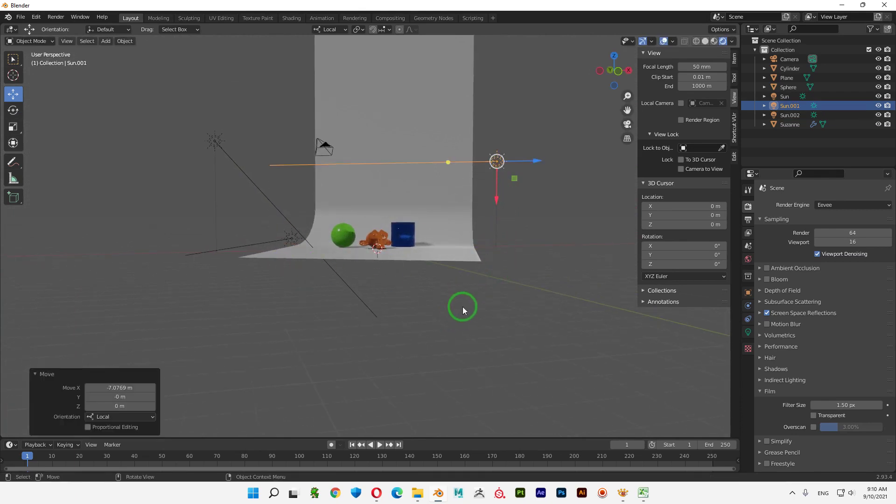
Orbit, zoom and pan the viewport to inspect the lights around the backdrop
middle_click_drag(463, 306, 600, 230)
mouse_move(284, 220)
middle_mouse_down()
mouse_move(251, 258)
mouse_move(258, 233)
mouse_move(274, 229)
mouse_move(253, 242)
mouse_move(375, 243)
mouse_move(439, 287)
mouse_move(433, 262)
middle_mouse_up()
scroll(375, 243, "up", 3)
scroll(491, 247, "up", 2)
scroll(495, 244, "up", 2)
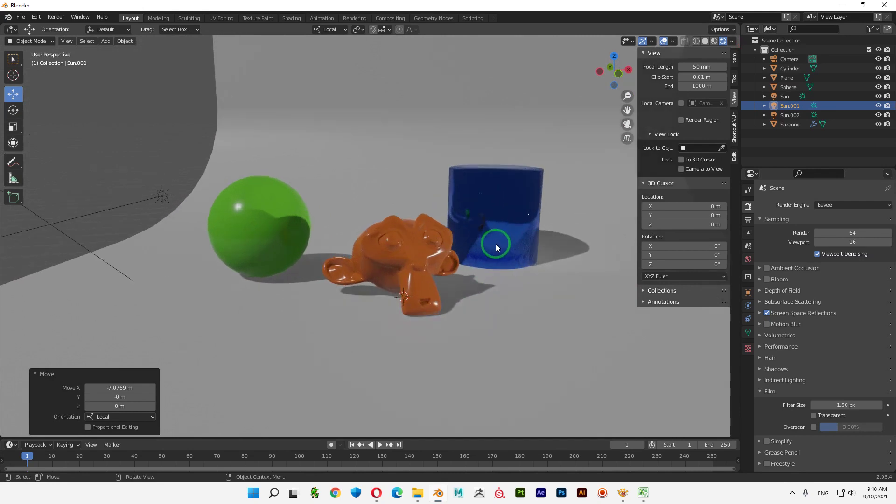
scroll(496, 244, "down", 3)
scroll(403, 255, "down", 3)
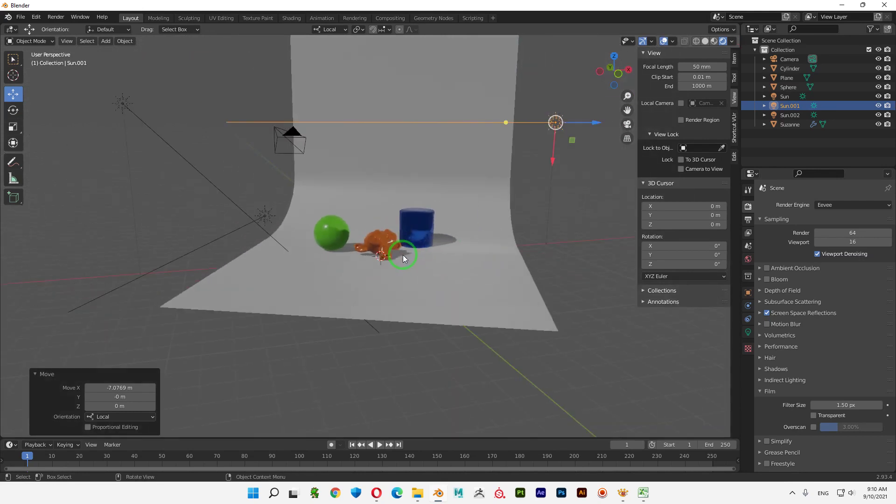
mouse_move(402, 255)
middle_mouse_down()
mouse_move(429, 234)
mouse_move(436, 289)
mouse_move(430, 269)
mouse_move(410, 296)
mouse_move(414, 226)
mouse_move(397, 225)
middle_mouse_up()
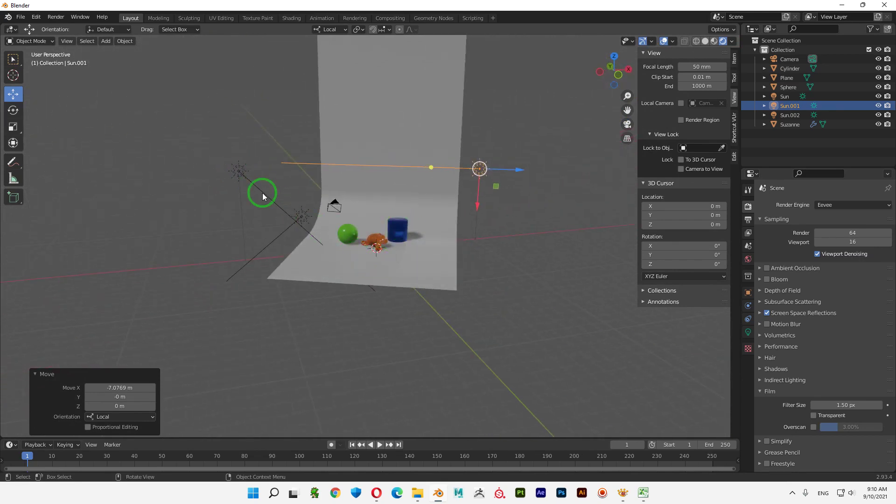
mouse_move(402, 223)
middle_mouse_down()
mouse_move(406, 298)
mouse_move(318, 308)
middle_mouse_up()
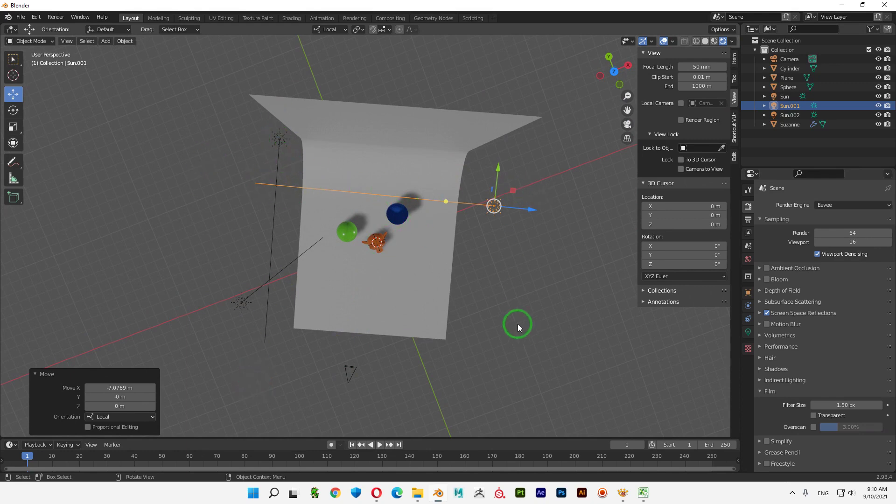
mouse_move(517, 324)
middle_mouse_down()
mouse_move(490, 240)
mouse_move(587, 236)
mouse_move(414, 172)
mouse_move(385, 297)
mouse_move(458, 285)
mouse_move(390, 320)
mouse_move(381, 311)
middle_mouse_up()
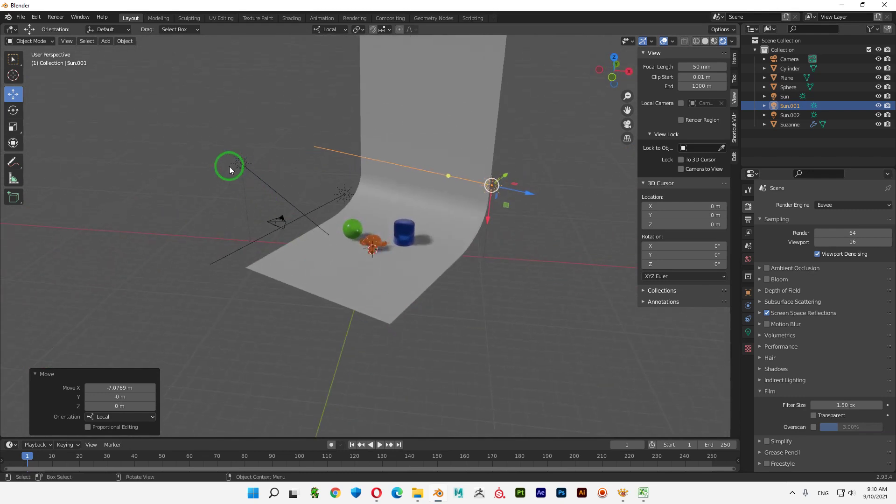
mouse_move(383, 280)
middle_mouse_down()
mouse_move(389, 315)
mouse_move(378, 343)
mouse_move(392, 326)
middle_mouse_up()
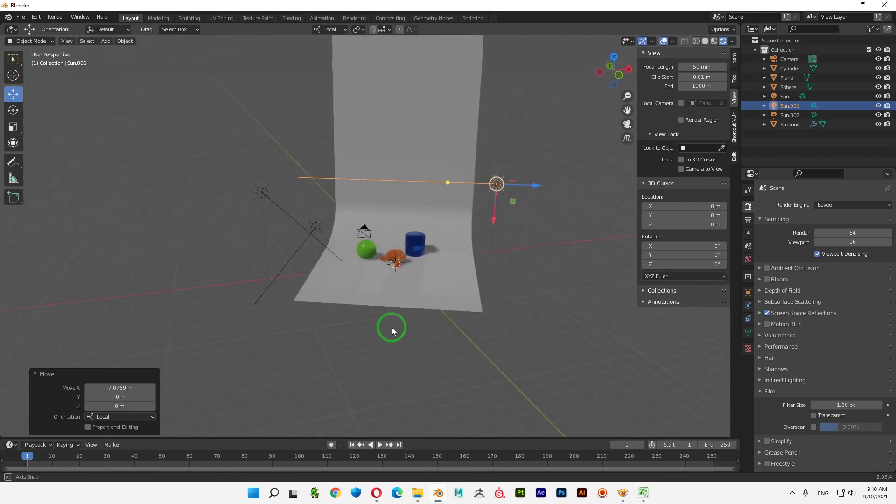
scroll(391, 327, "up", 2)
scroll(391, 327, "up", 2)
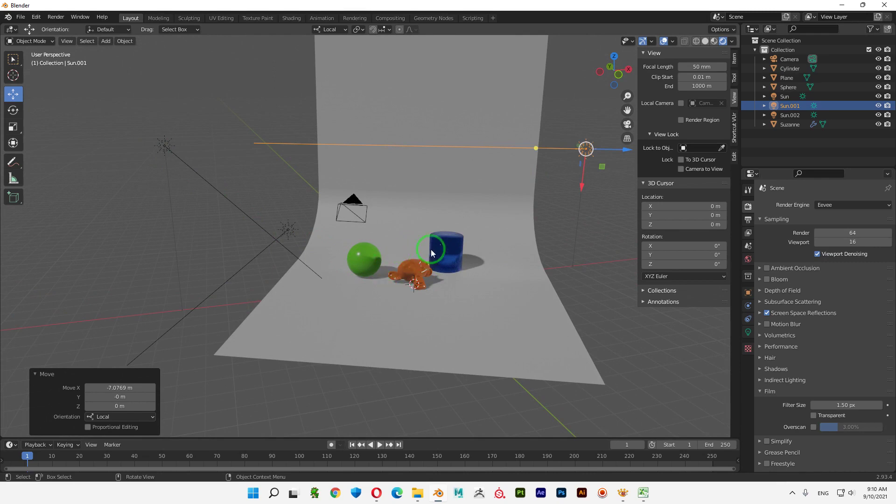
middle_click_drag(559, 283, 483, 265, "shift")
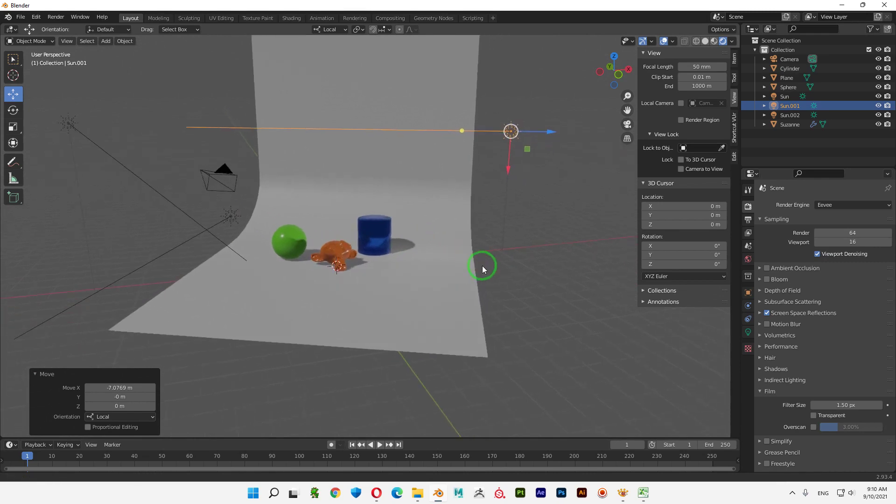
scroll(524, 300, "up", 1)
Link an Environment Texture to the World colour, then disconnect it to restore the plain colour
left_click(748, 259)
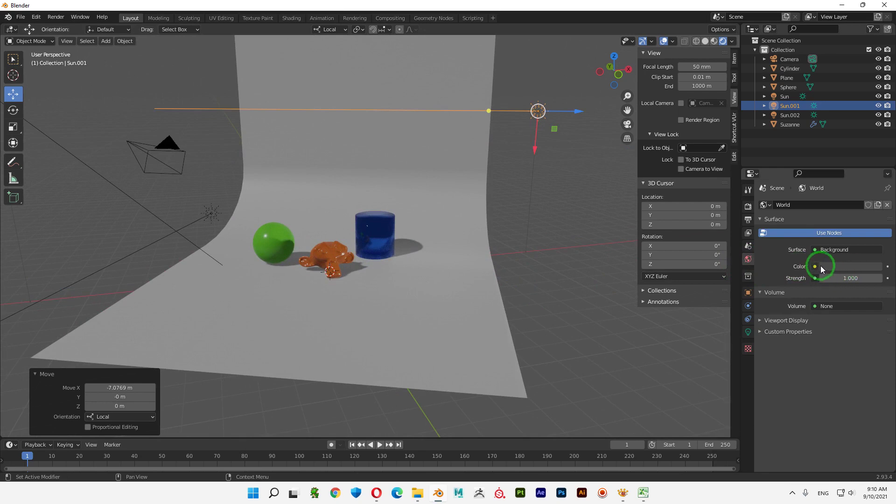
left_click(835, 266)
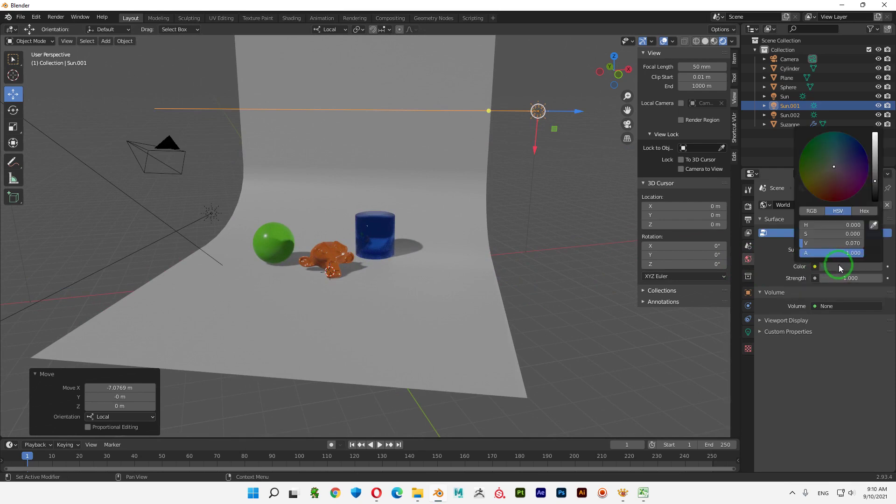
left_click(815, 266)
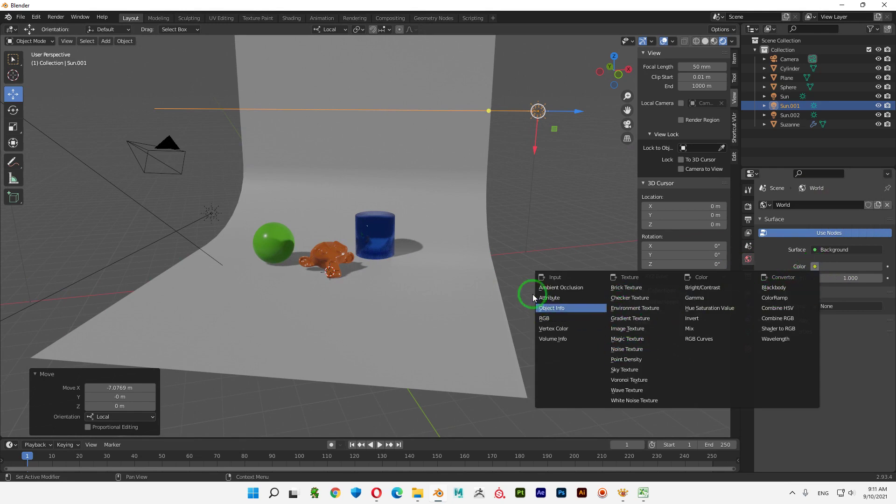
left_click(635, 308)
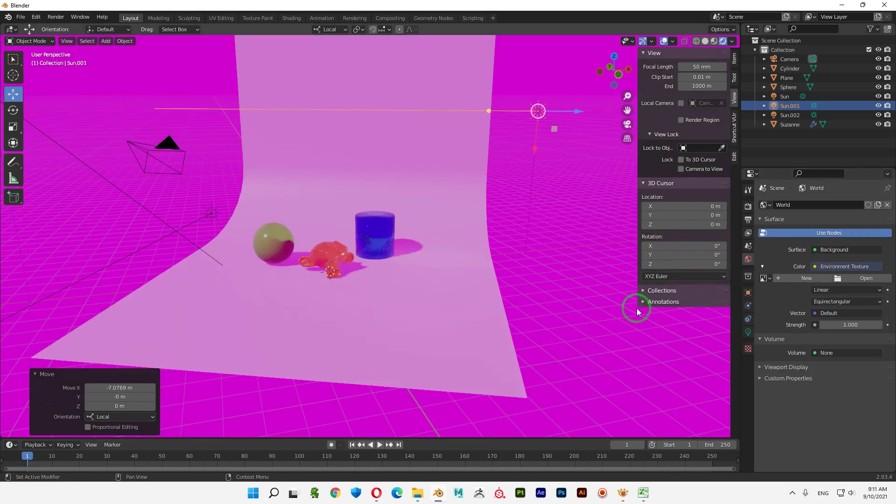
left_click(862, 269)
left_click(846, 285)
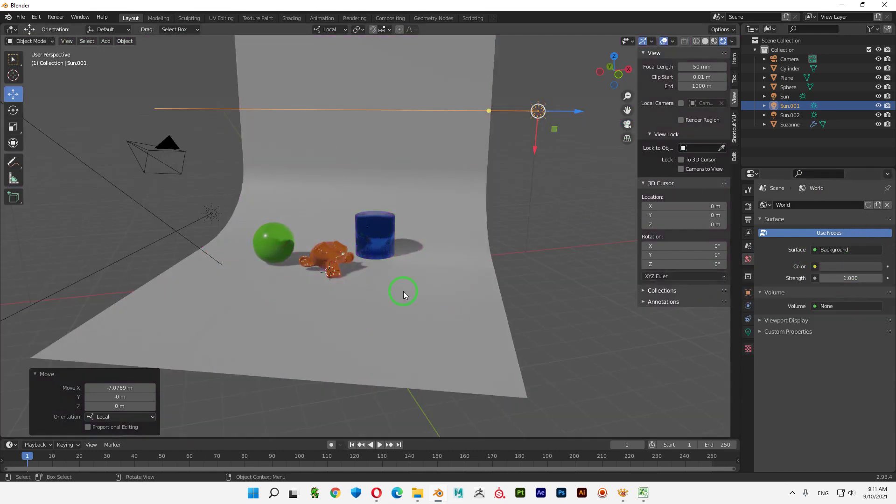
Set the render engine to Cycles and view the scene through the camera
scroll(400, 260, "up", 1)
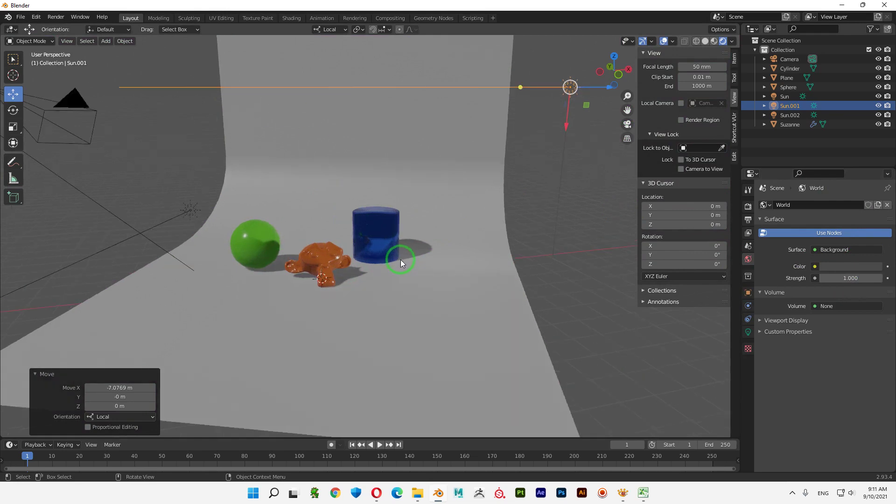
left_click(748, 206)
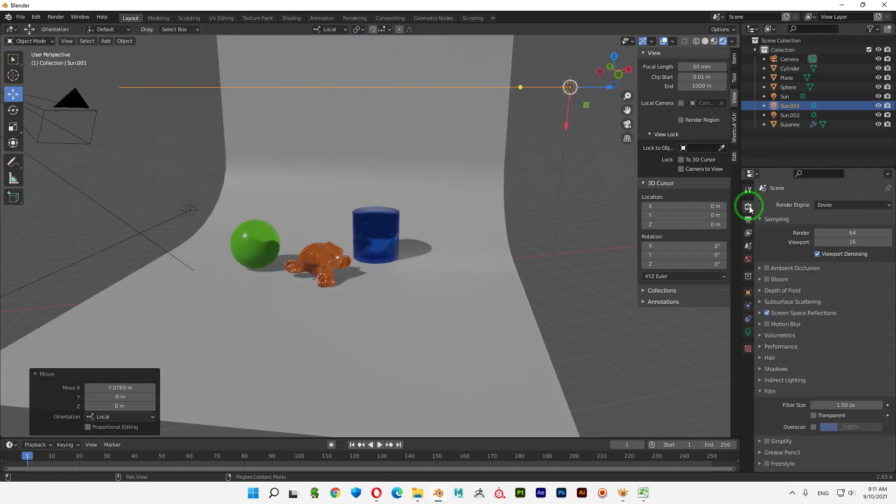
left_click(848, 206)
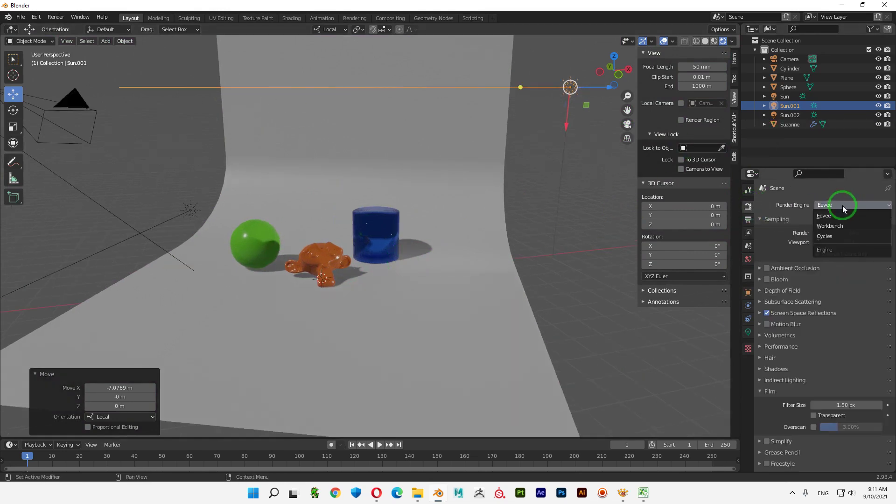
left_click(831, 237)
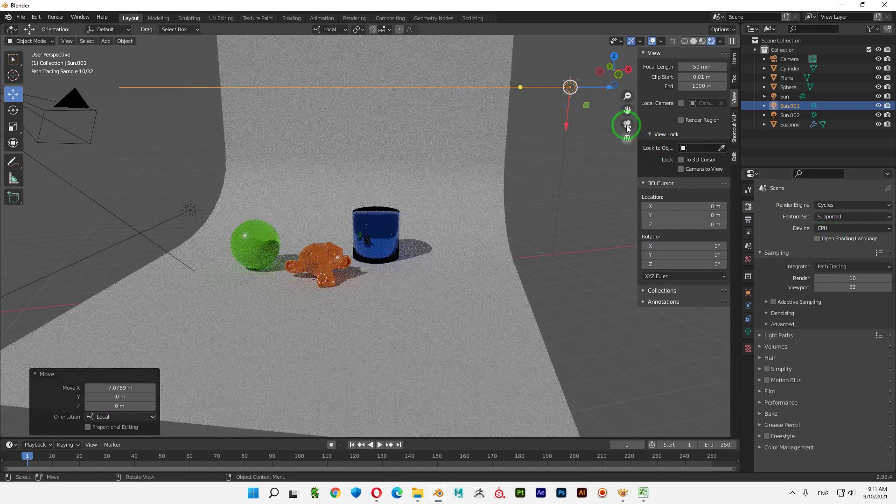
left_click(627, 125)
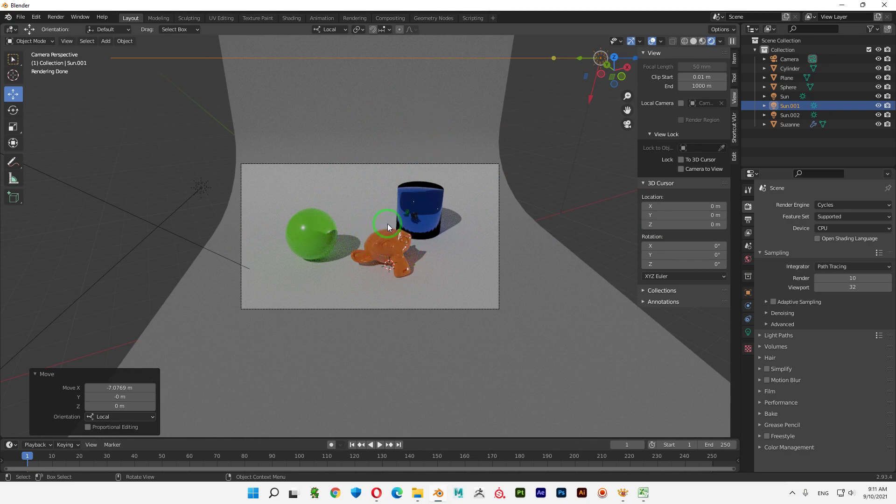
Turn off Cast Shadow on Sun.002 and Sun.001 in their Light properties
left_click(206, 189)
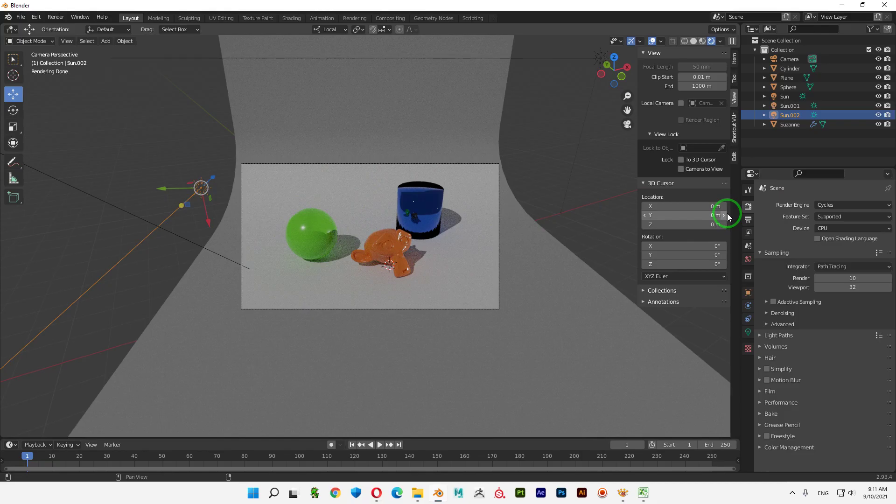
left_click(748, 333)
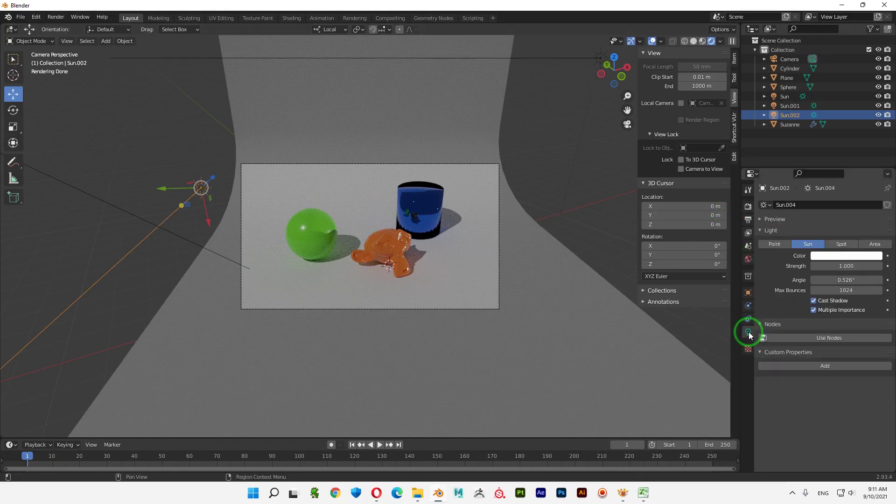
left_click(814, 300)
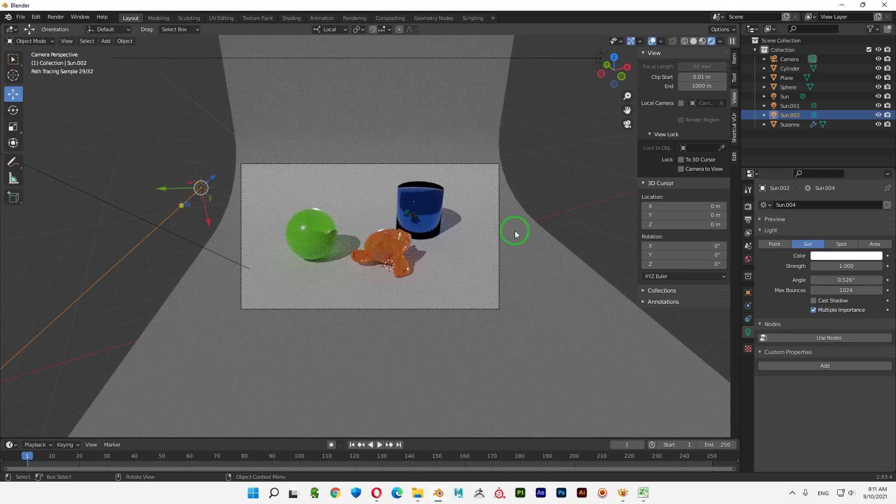
scroll(509, 186, "down", 1)
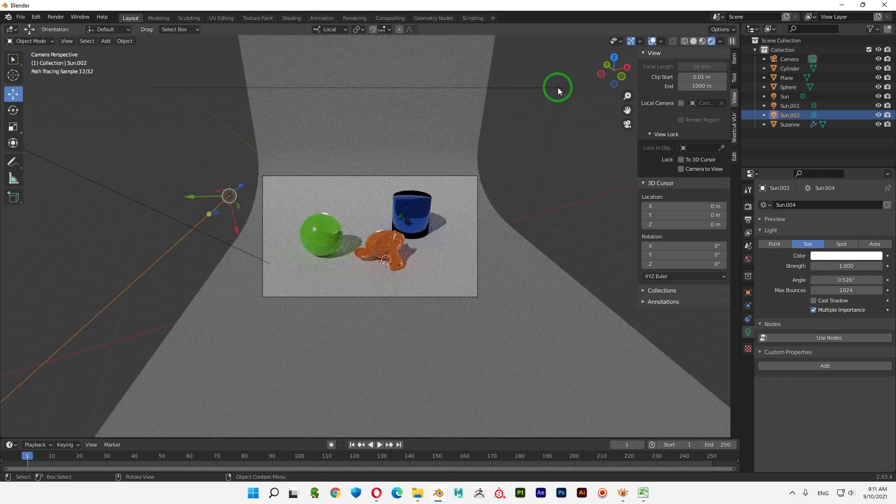
left_click(568, 92)
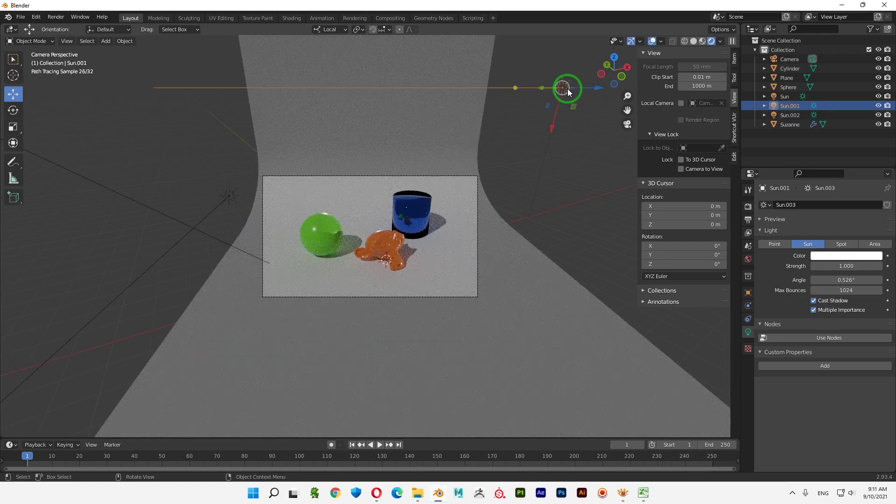
scroll(488, 222, "up", 1)
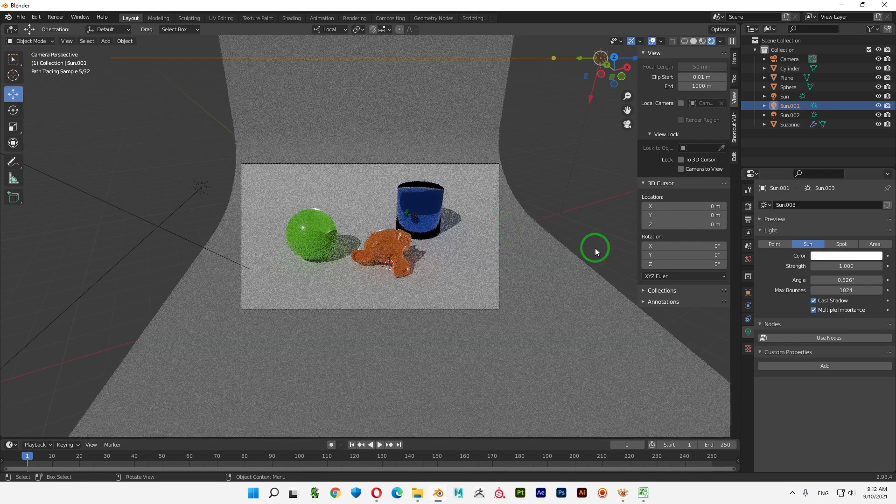
left_click(814, 301)
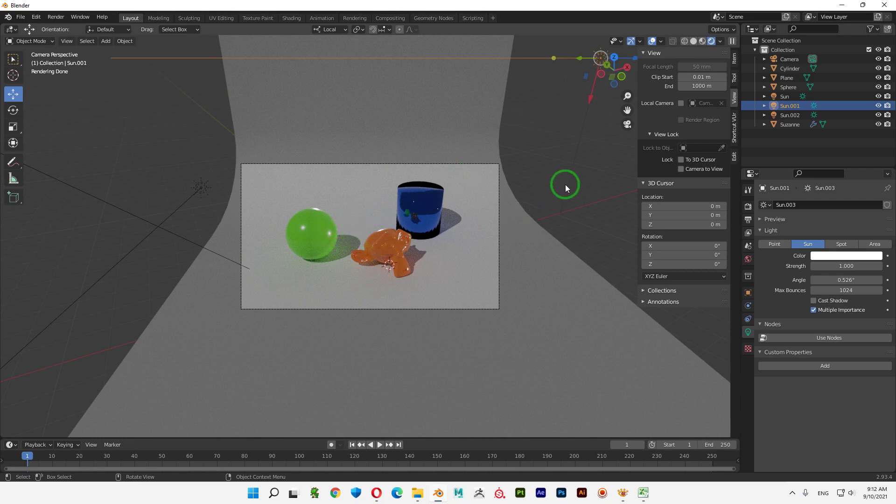
left_click(533, 202)
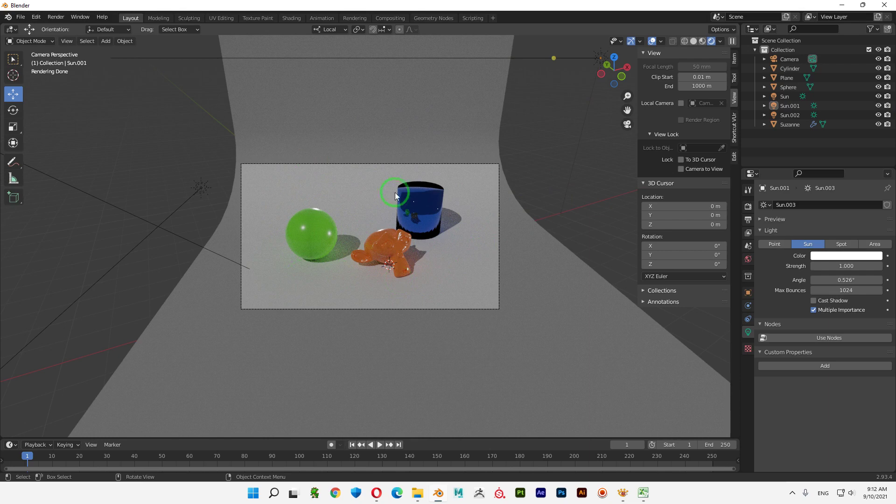
Rename the Sun light to Main and Sun.001 to Fill in the Outliner
left_click(785, 97)
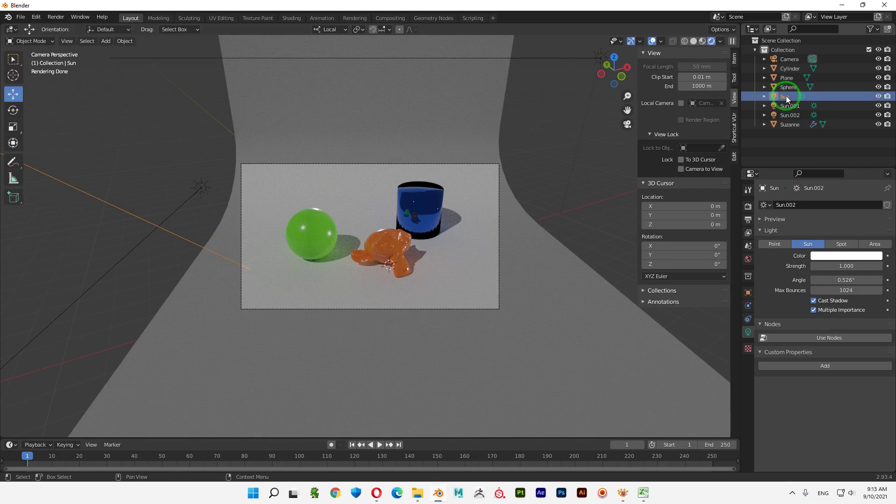
double_click(786, 96)
type("Main")
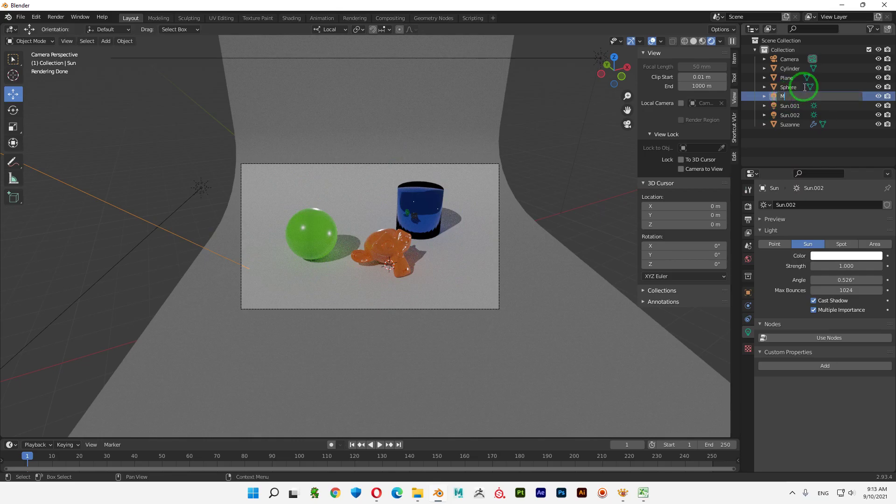
key("Return")
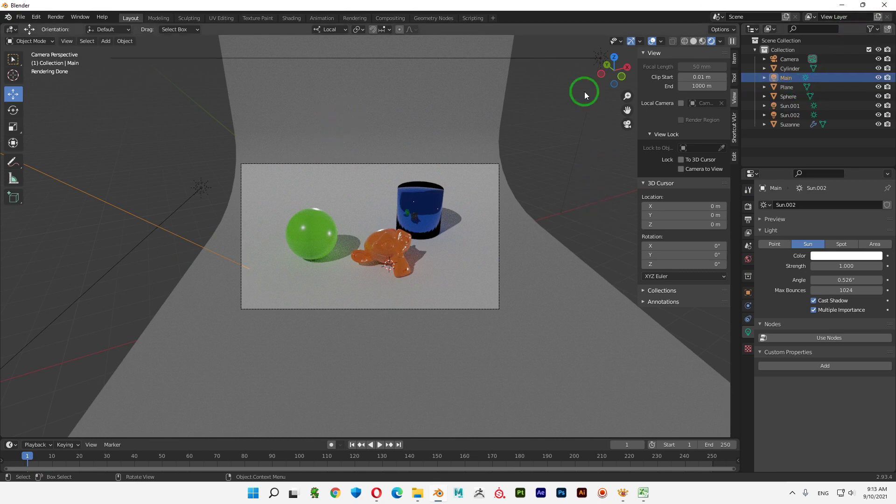
left_click(569, 57)
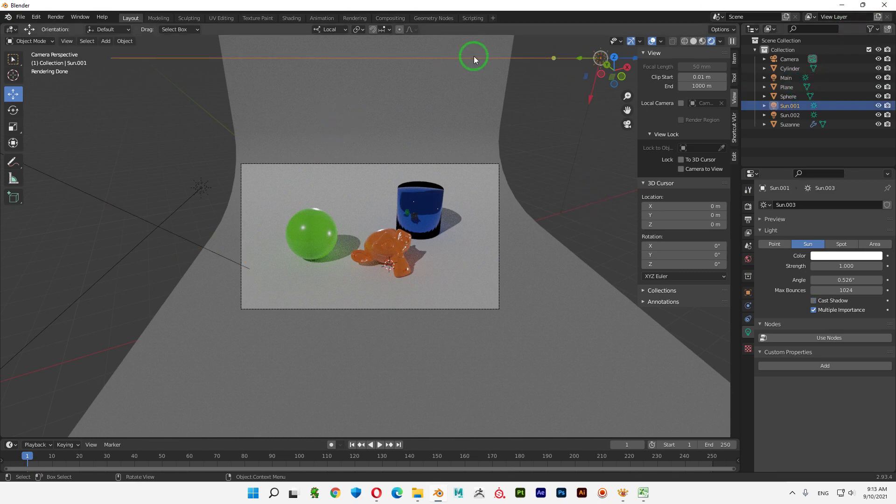
double_click(790, 105)
left_click(799, 105)
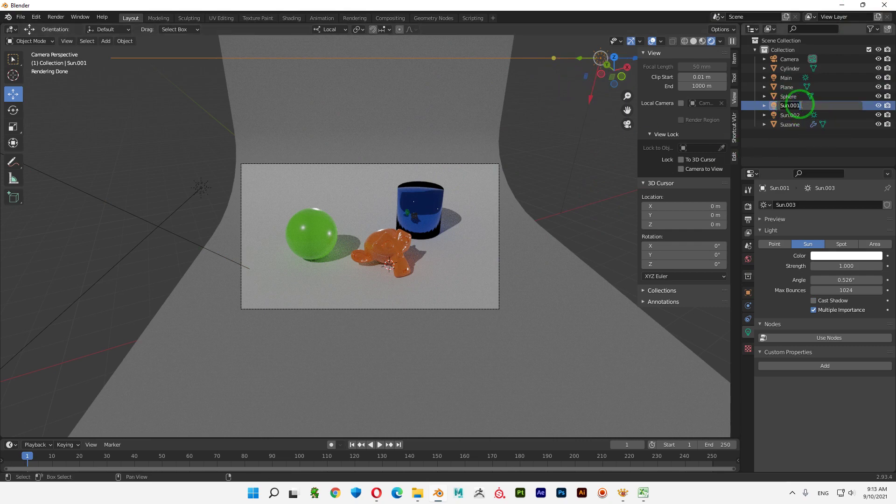
type("Fill")
key("Return")
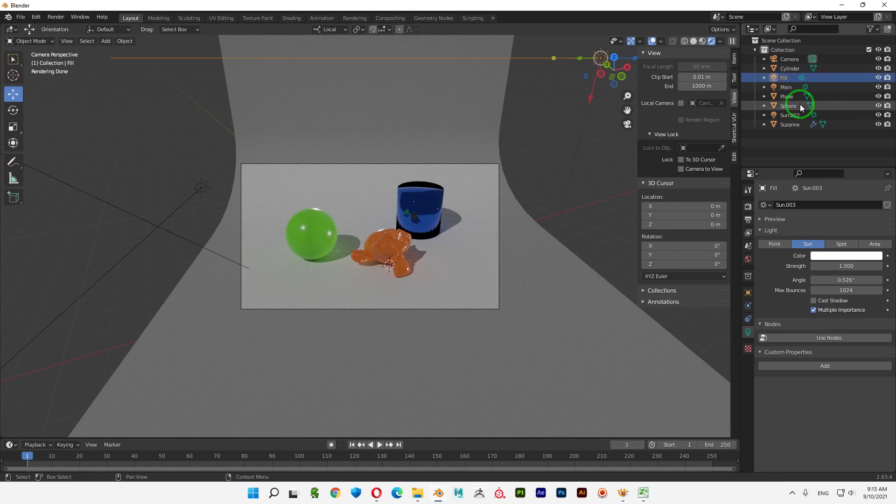
Rename Sun.002 to Rim, then select Fill, Main and Rim together
left_click(205, 186)
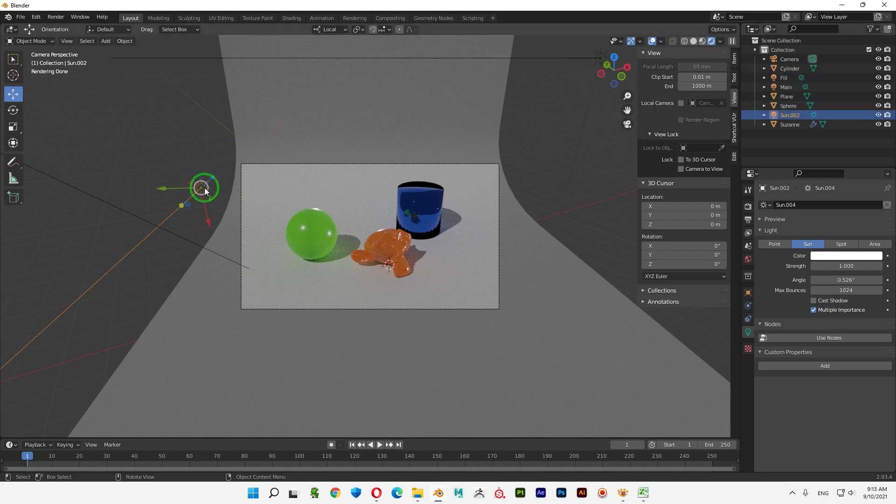
double_click(788, 114)
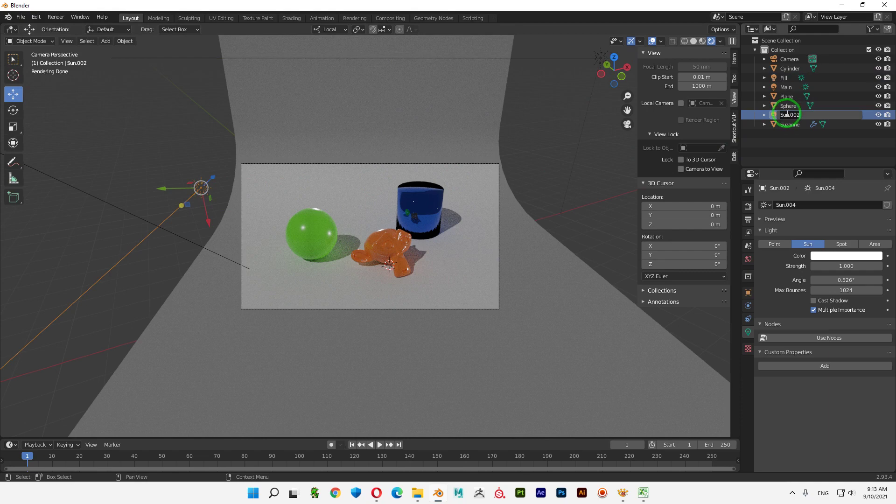
type("Rim")
key("Return")
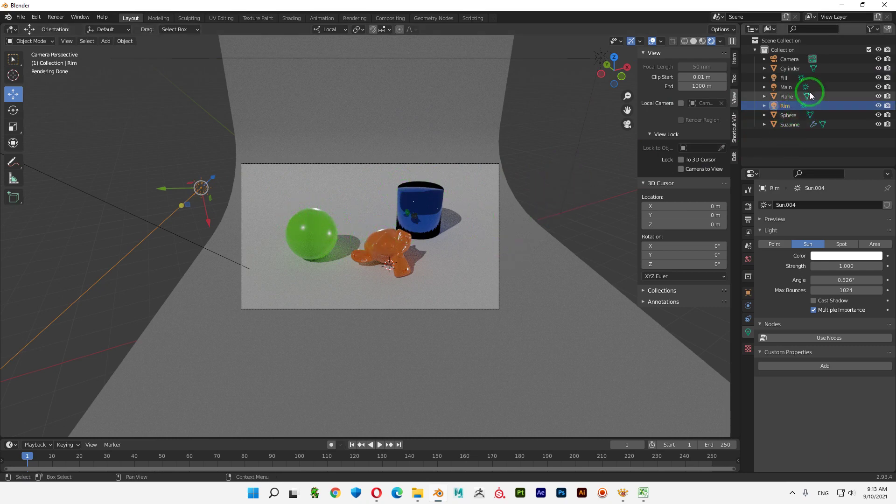
left_click(792, 78)
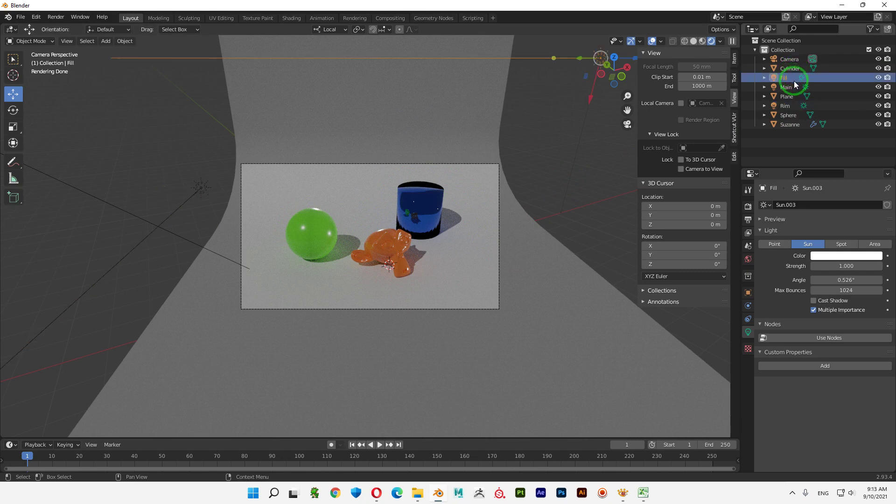
left_click(792, 87, "ctrl")
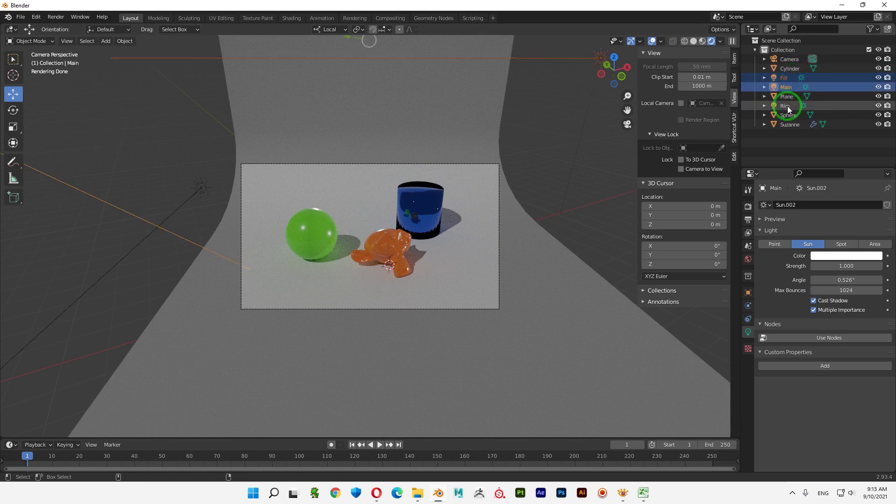
left_click(787, 107, "ctrl")
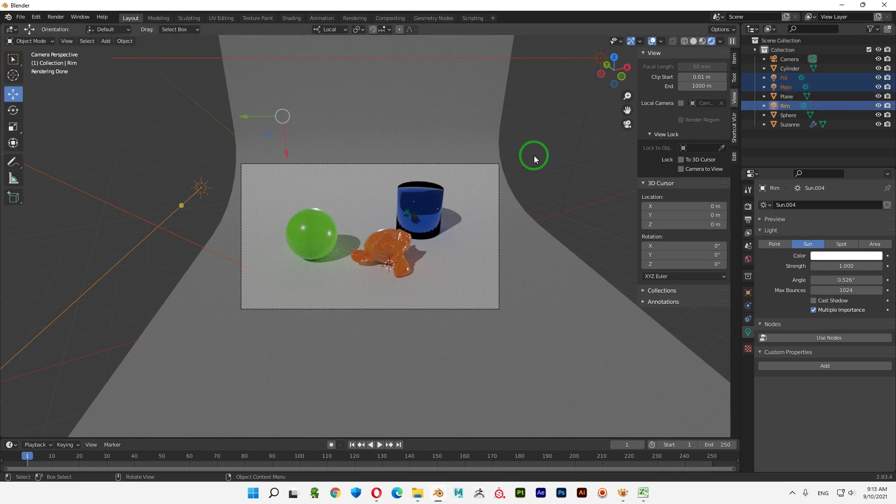
Move the three selected lights into a new collection named 'Light studio'
key("m")
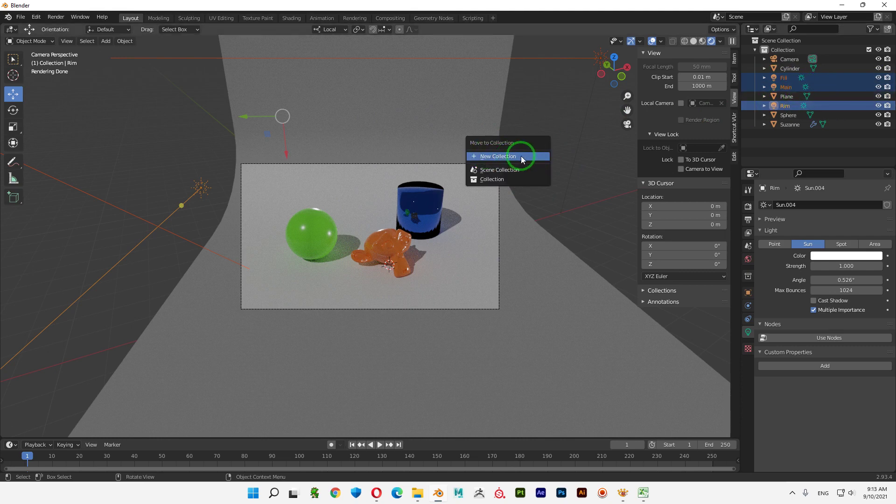
left_click(522, 156)
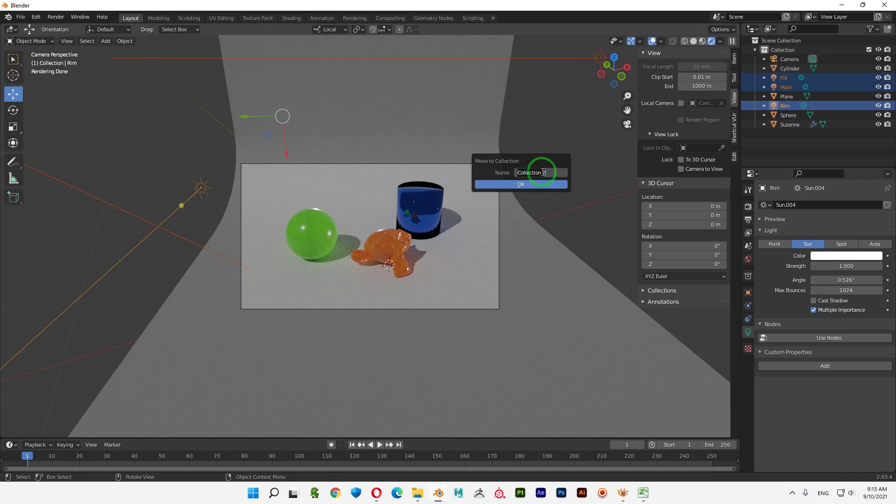
left_click(493, 169)
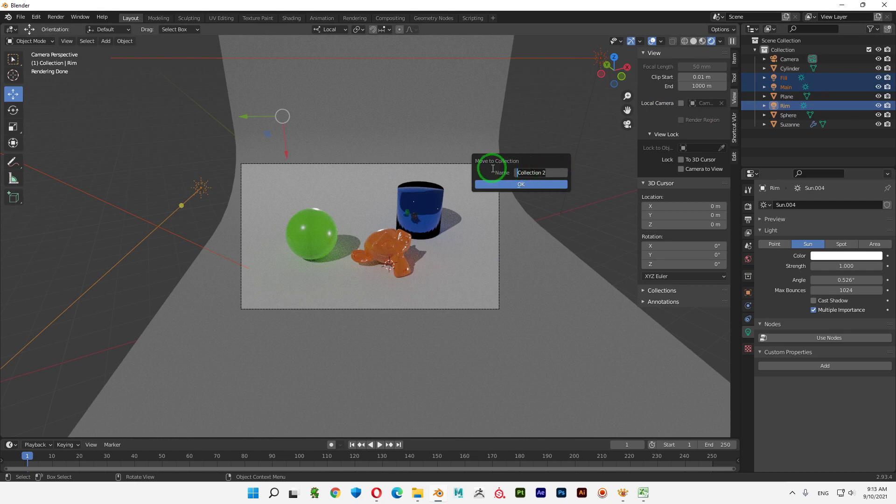
type("L")
type("ight")
type(" stu")
type("dio")
left_click(531, 184)
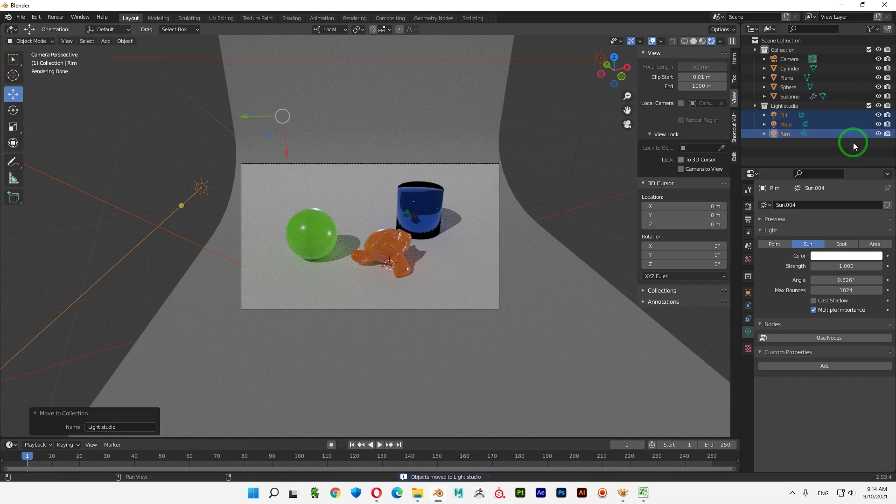
Toggle the Light studio collection's visibility off and back on to compare the lighting
left_click(755, 106)
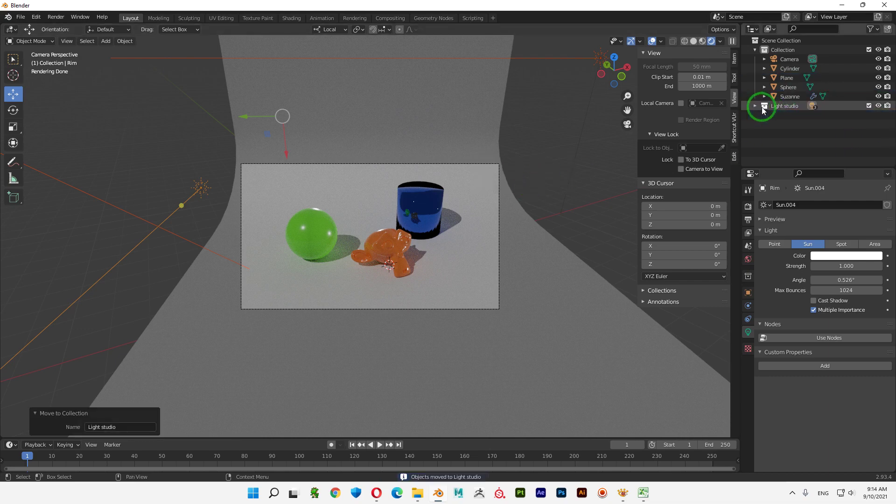
left_click(869, 106)
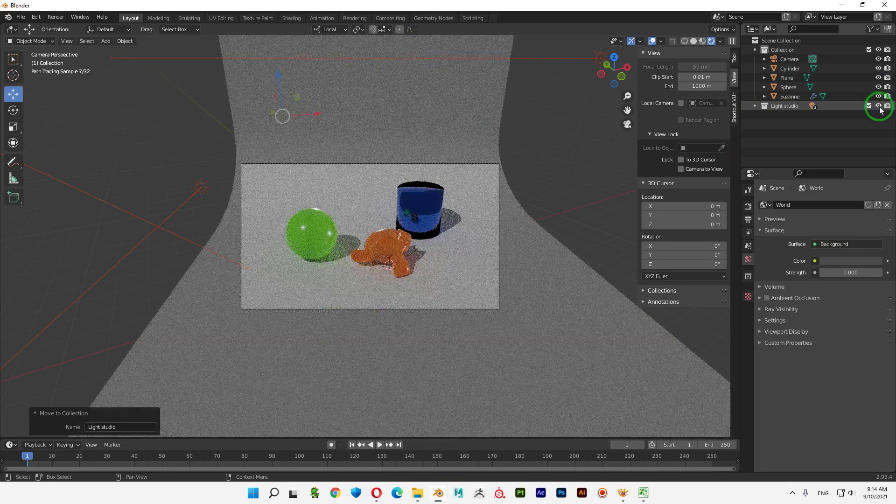
left_click(879, 106)
left_click(879, 107)
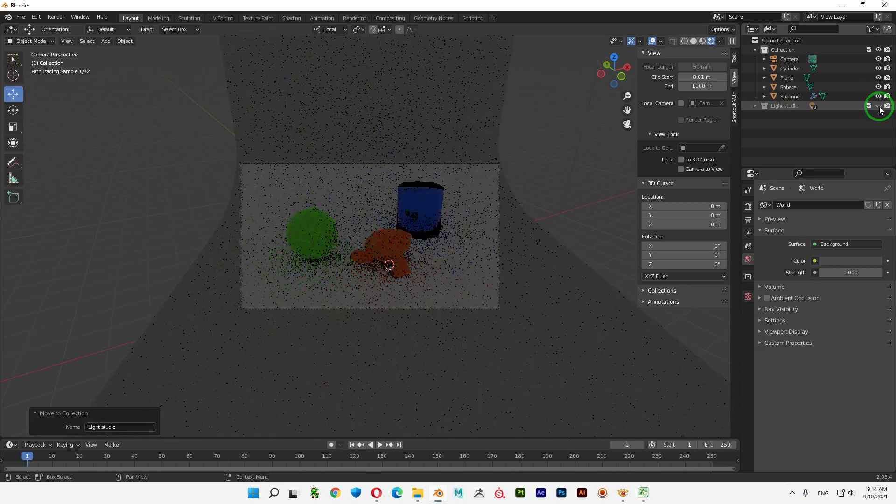
left_click(878, 107)
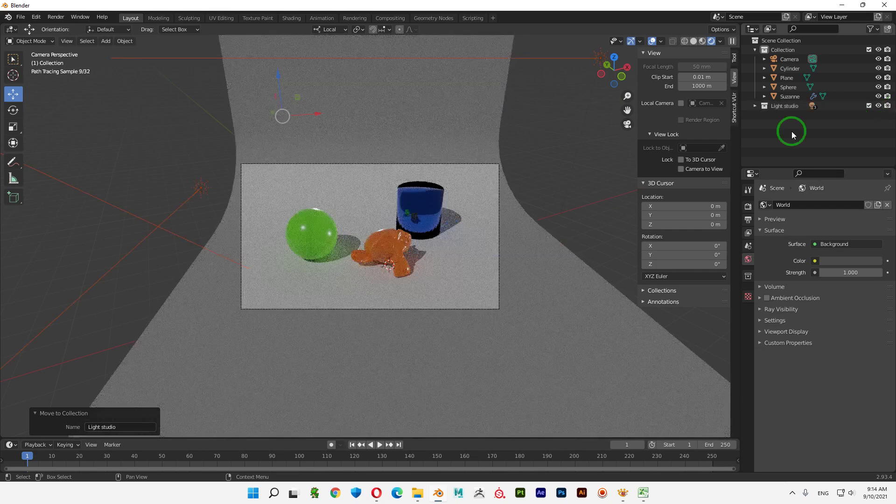
left_click(791, 131)
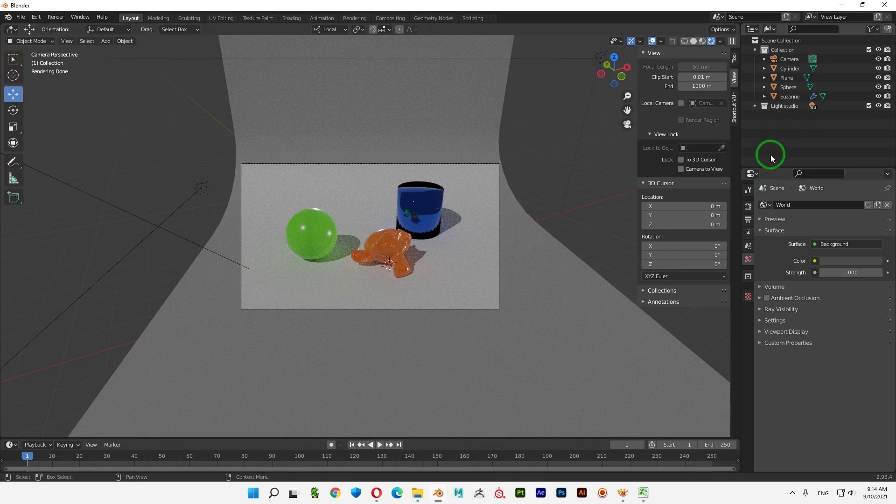
left_click(755, 106)
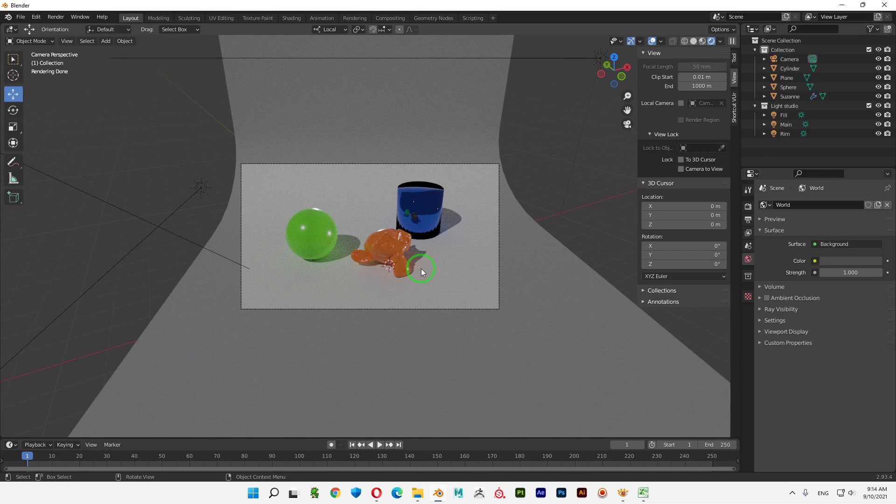
Set the Main sun light's strength to 3
left_click(787, 124)
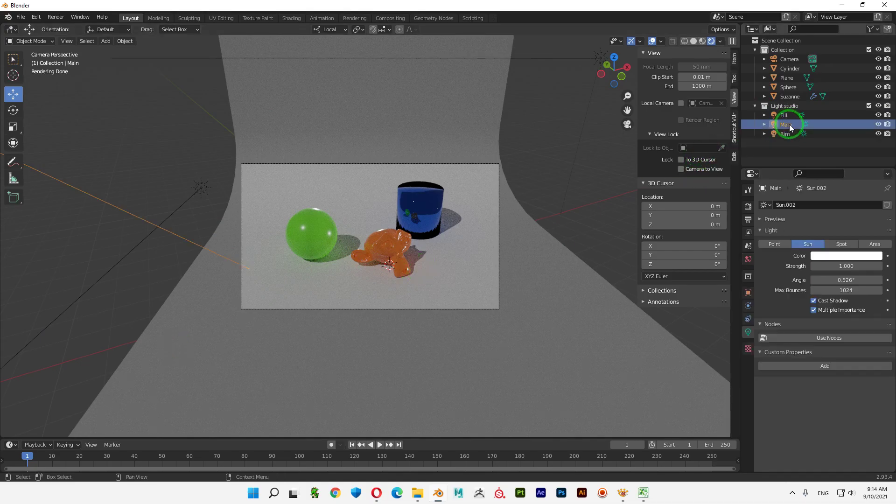
left_click(842, 266)
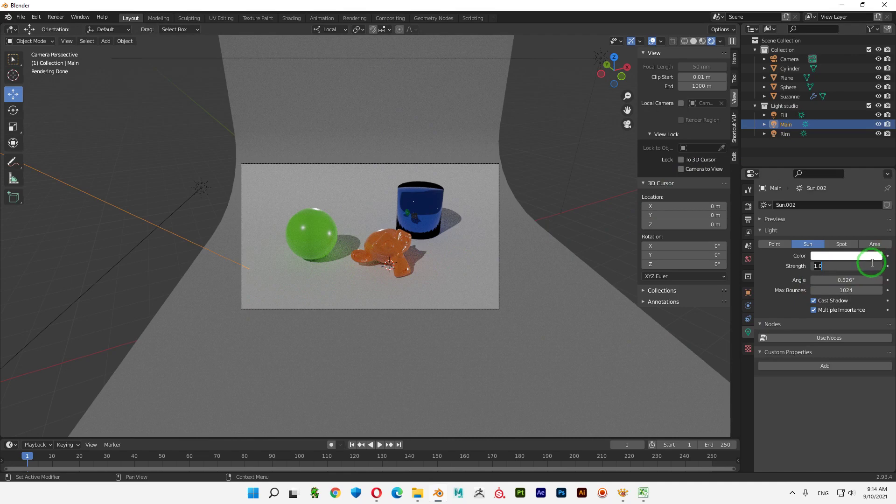
type("3")
key("Return")
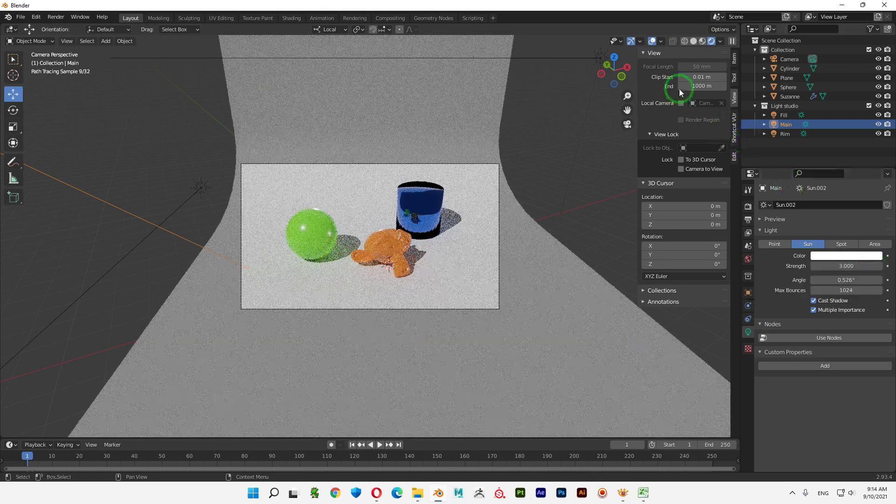
scroll(434, 288, "up", 1)
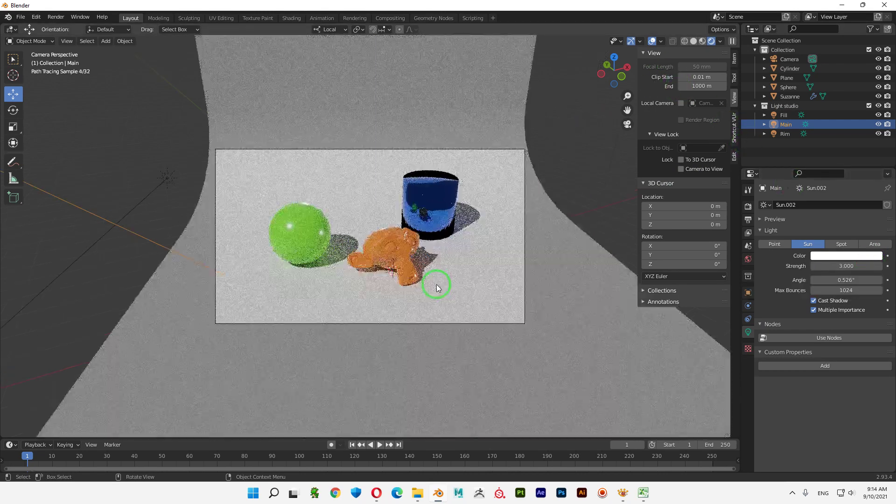
scroll(435, 289, "up", 1)
scroll(436, 289, "up", 1)
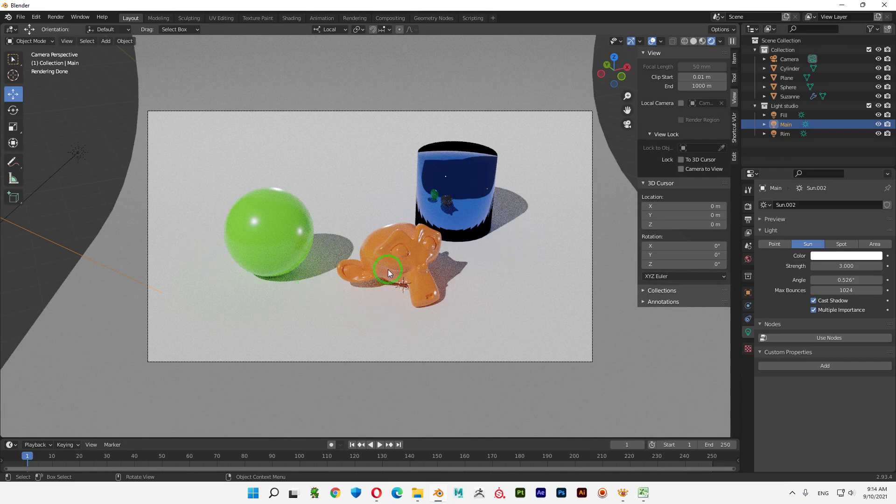
Add a new material to the Plane and darken its base colour to value 0.107
left_click(133, 239)
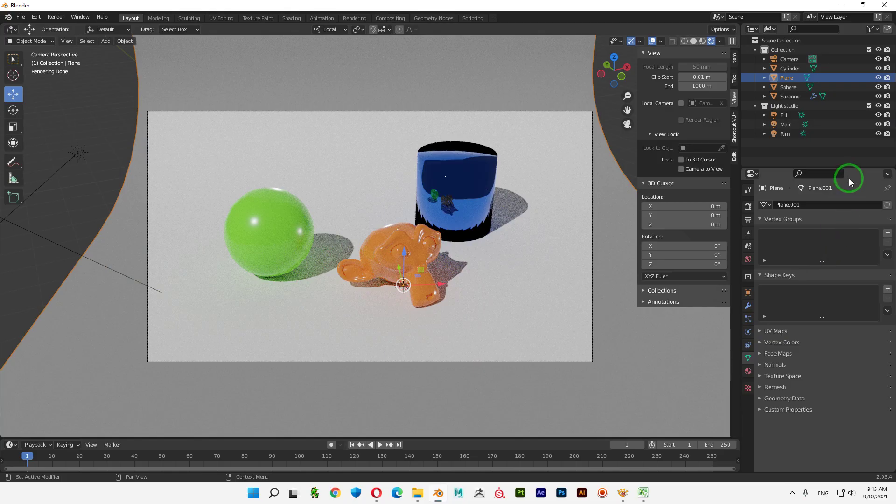
left_click(748, 371)
left_click(826, 238)
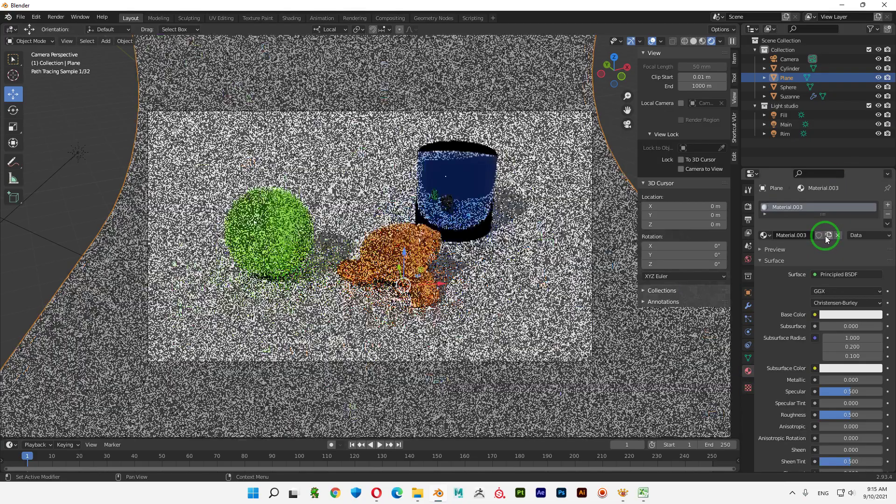
left_click(869, 314)
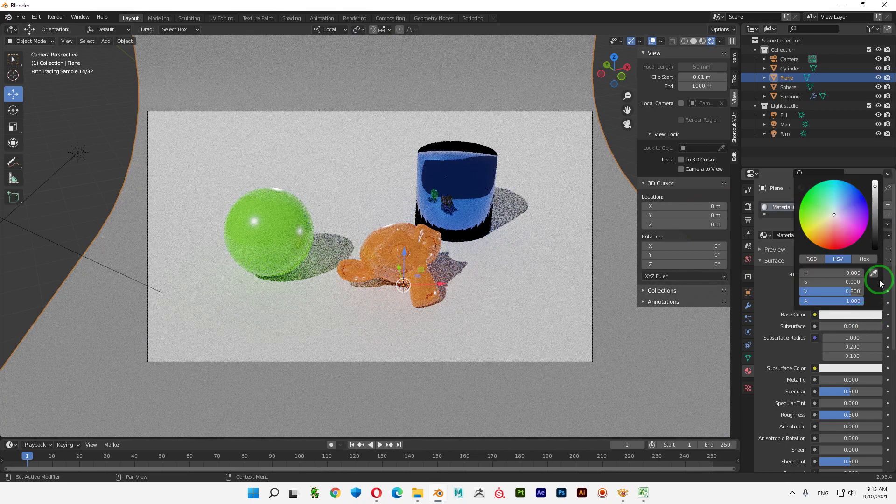
left_click(876, 227)
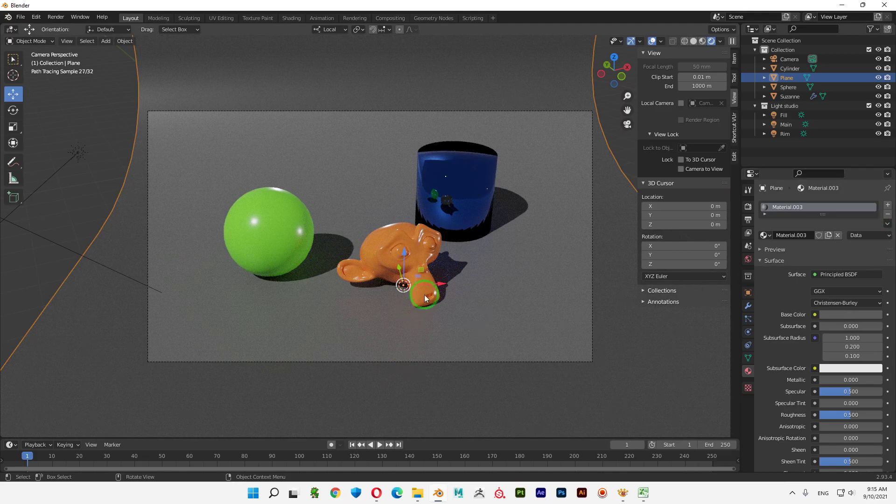
Select the Main sun light and raise its strength through 5 and 10 to 30
left_click(66, 247)
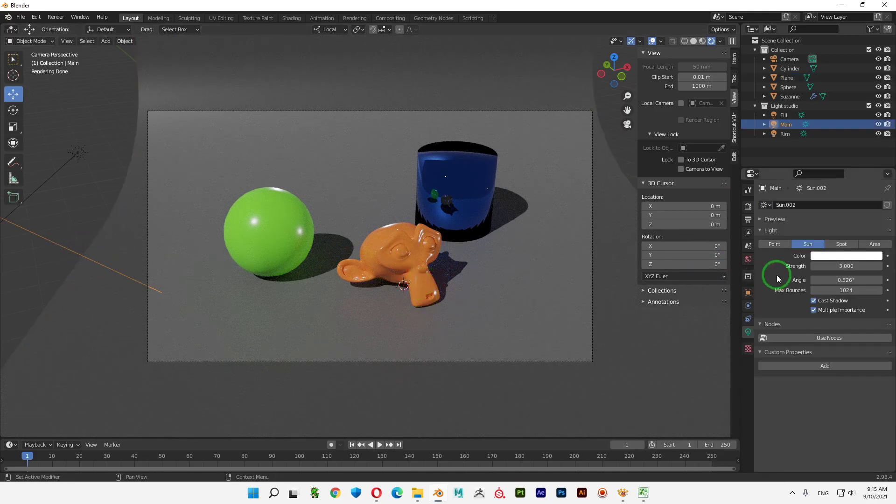
double_click(844, 265)
type("5")
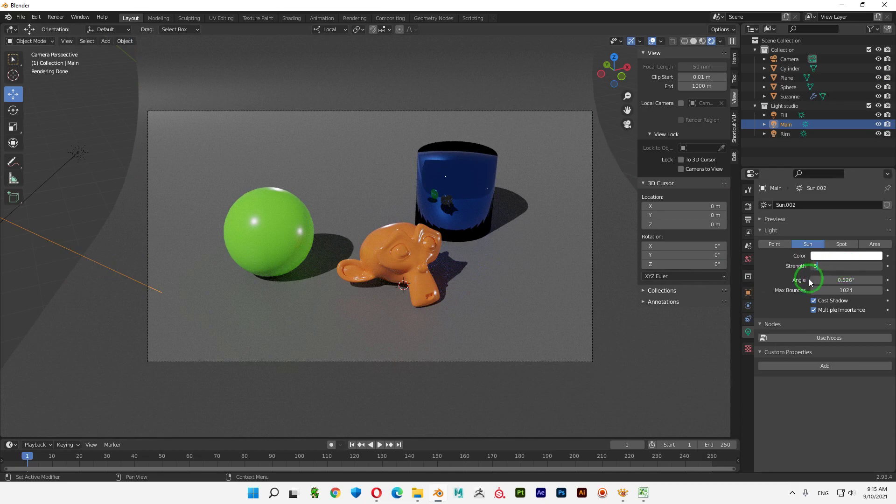
key("Return")
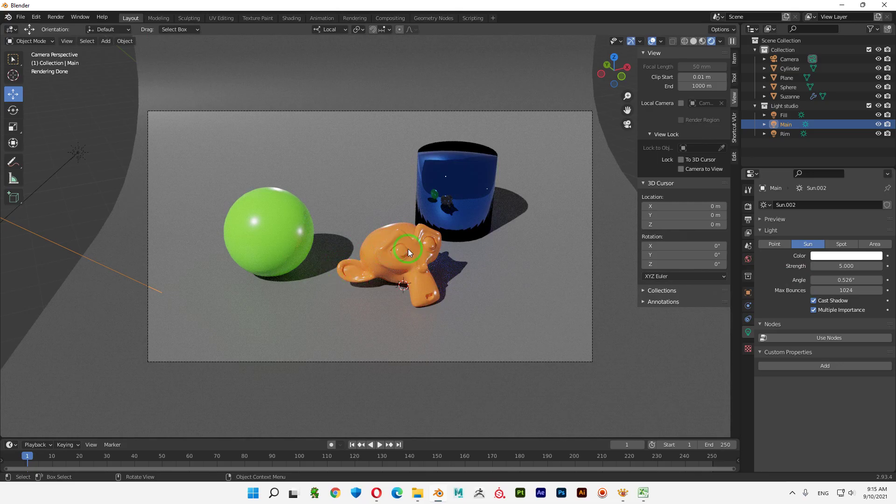
left_click(832, 267)
type("10")
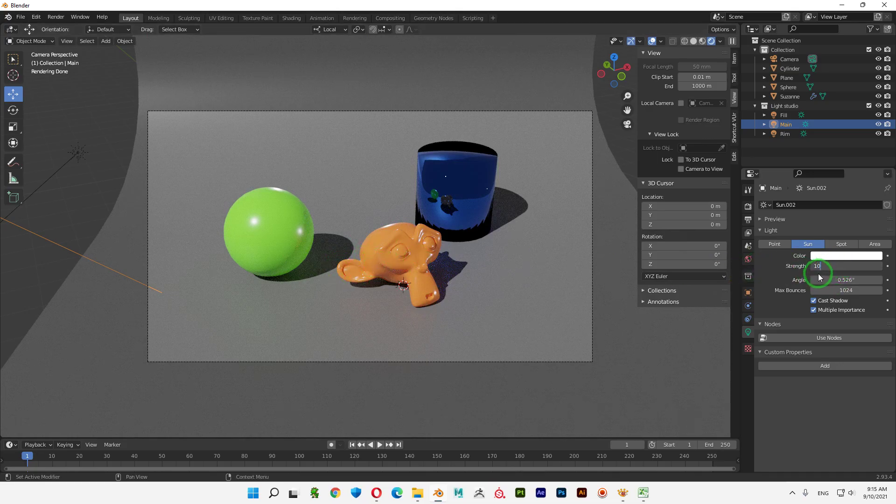
key("Return")
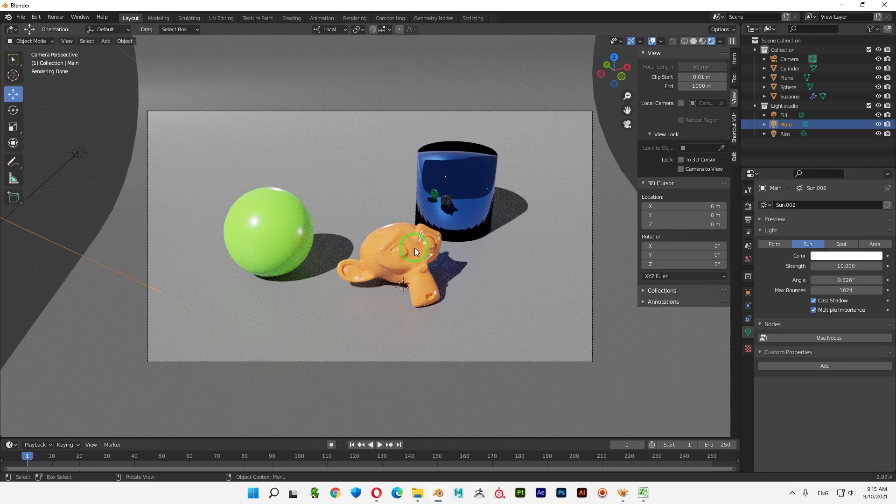
left_click(846, 266)
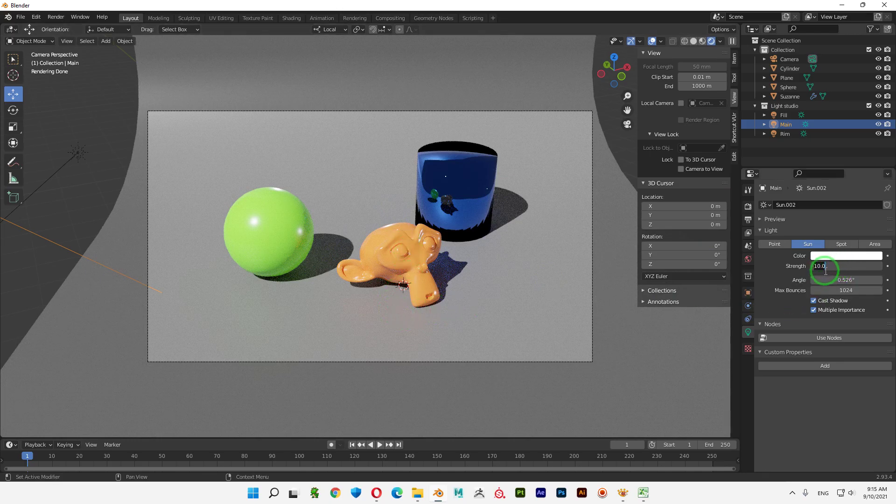
type("30")
key("Return")
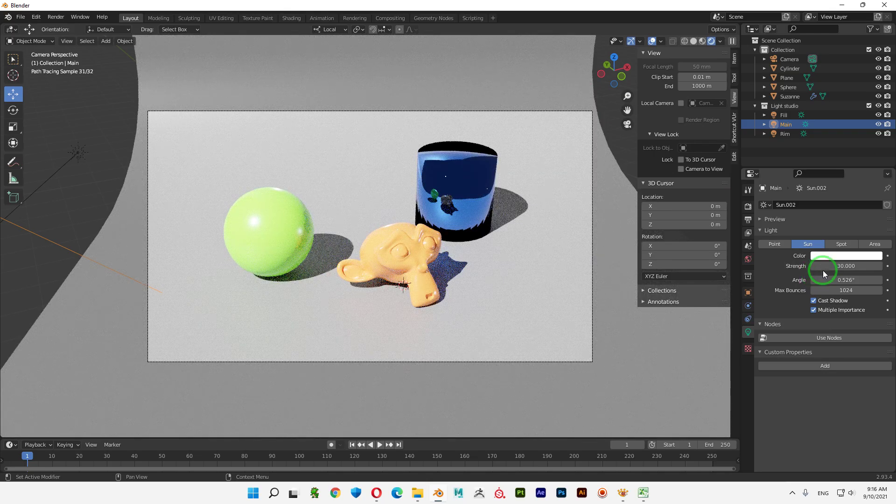
Lower the Main light's strength through 15 and 10 to a final 6
left_click(846, 267)
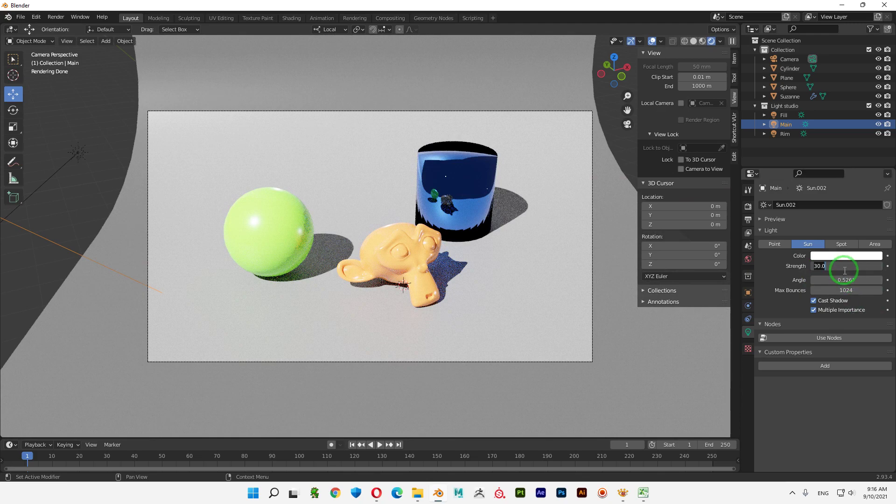
type("15")
key("Return")
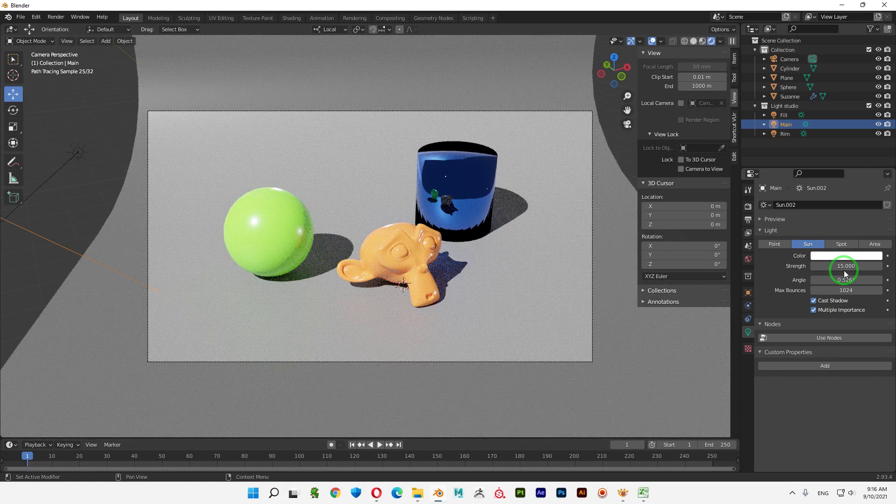
left_click(845, 268)
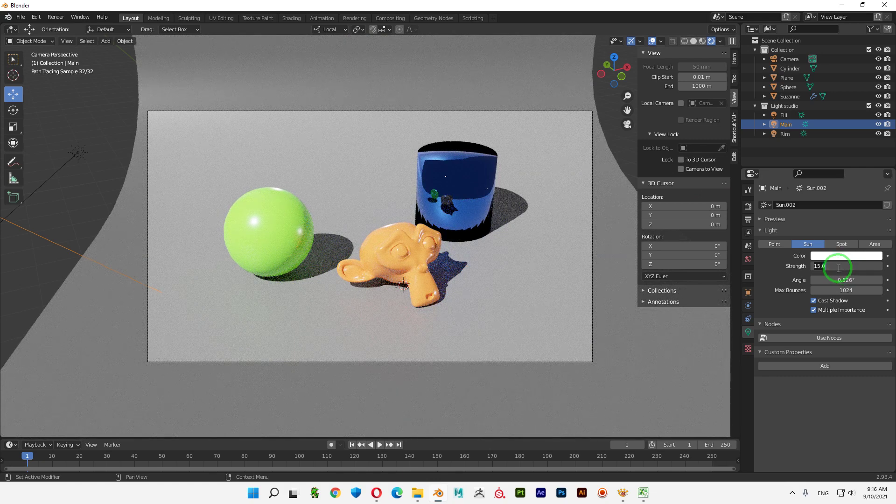
type("10")
key("Return")
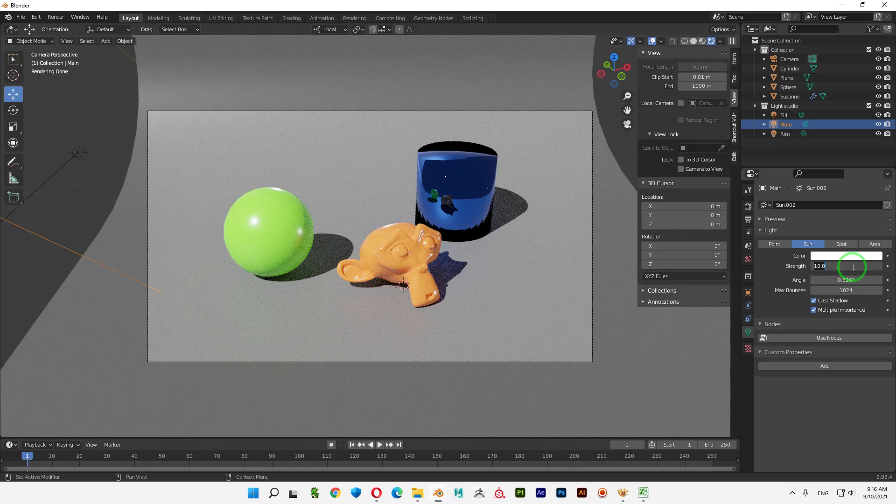
key("BackSpace")
key("BackSpace")
key("BackSpace")
type("6")
key("Return")
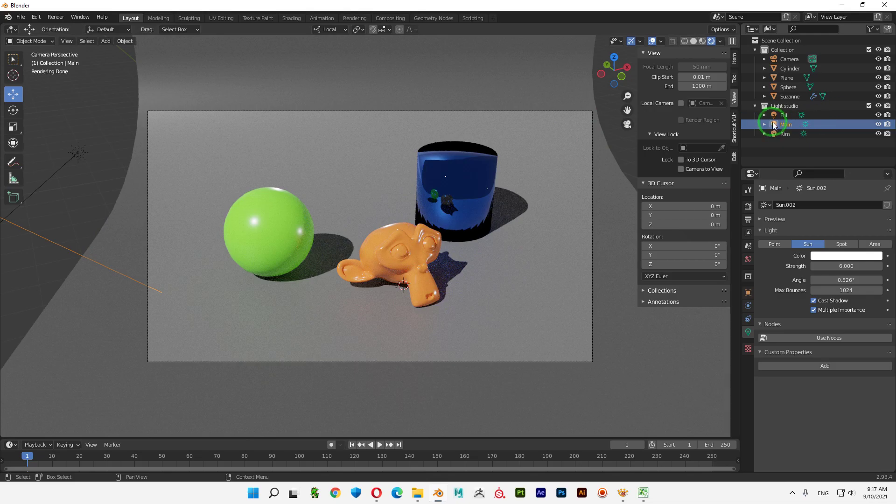
Select the Fill light and set its strength to 0.5, briefly trying 0.1
left_click(785, 115)
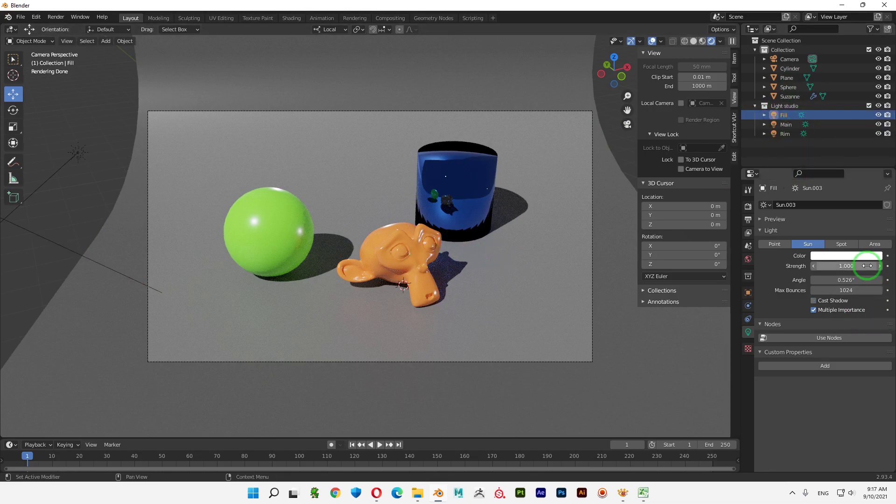
left_click(847, 267)
type("5")
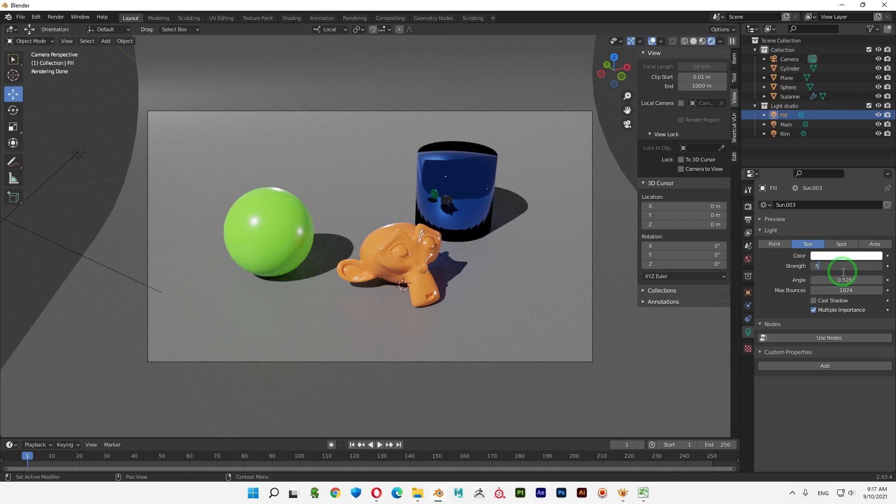
type("0.5")
key("Return")
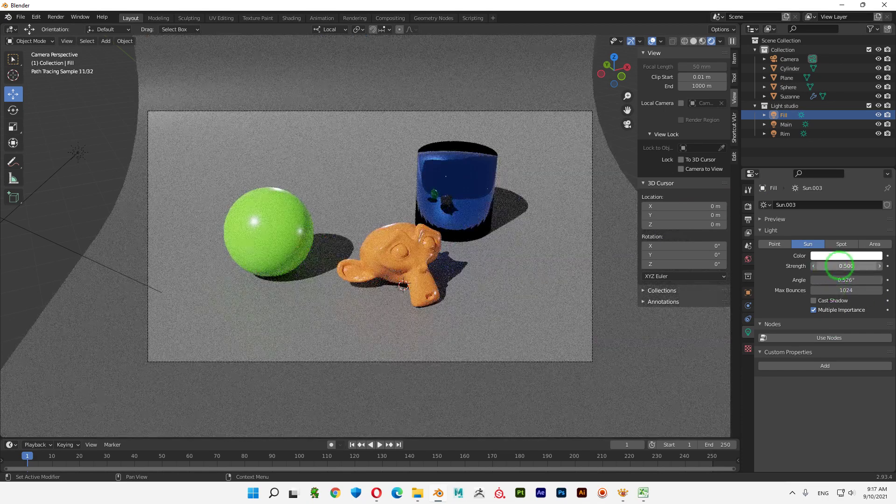
left_click(831, 268)
type(".1")
key("Return")
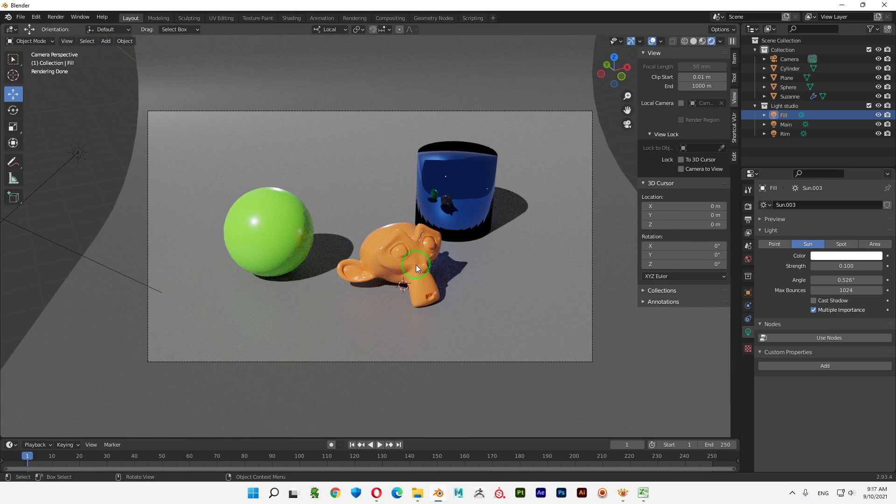
double_click(852, 267)
type("0.5")
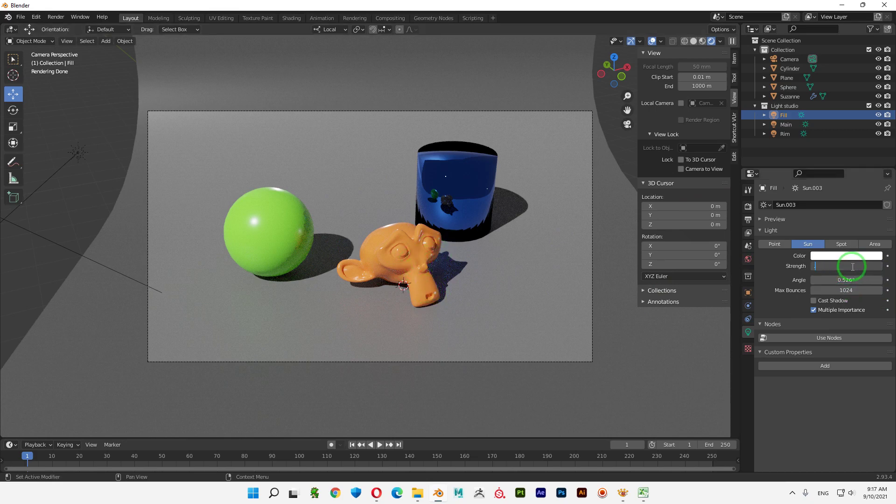
key("Return")
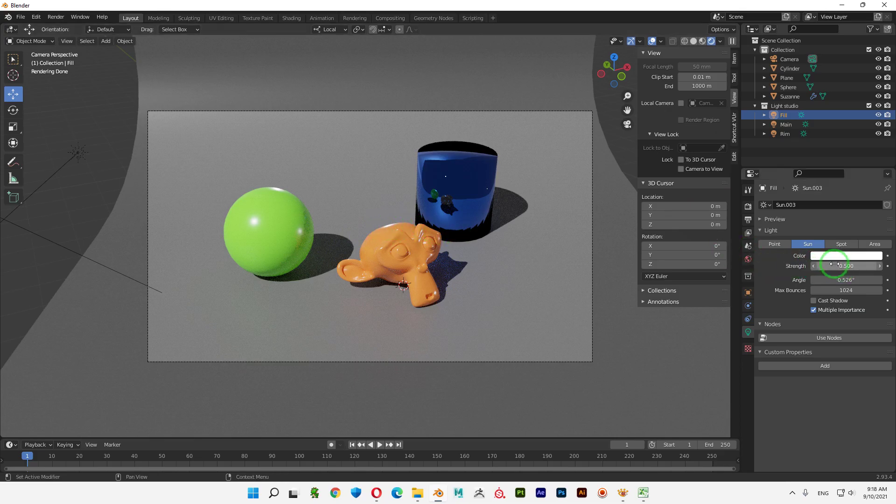
Select the Rim light and set its strength to 20
left_click(785, 134)
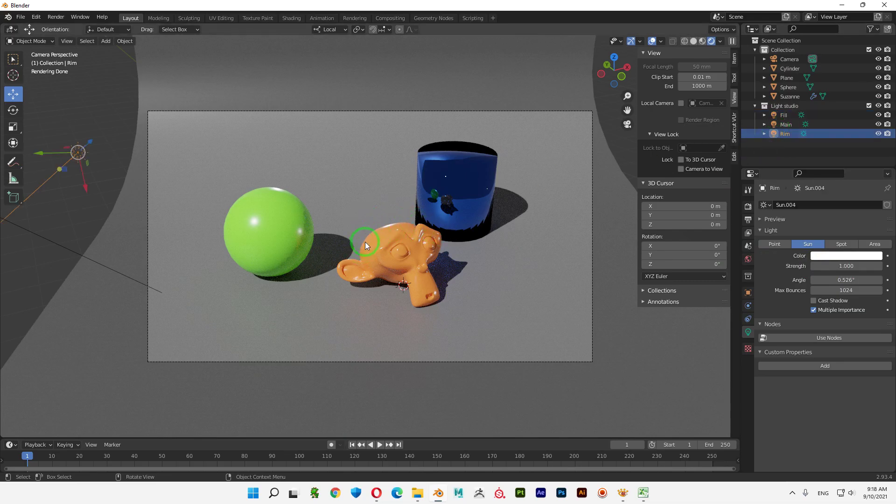
left_click(843, 265)
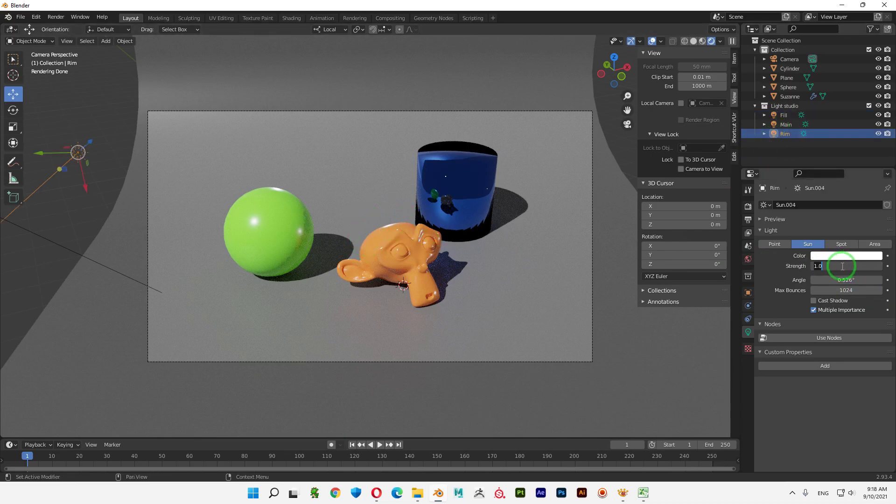
type("20")
key("Return")
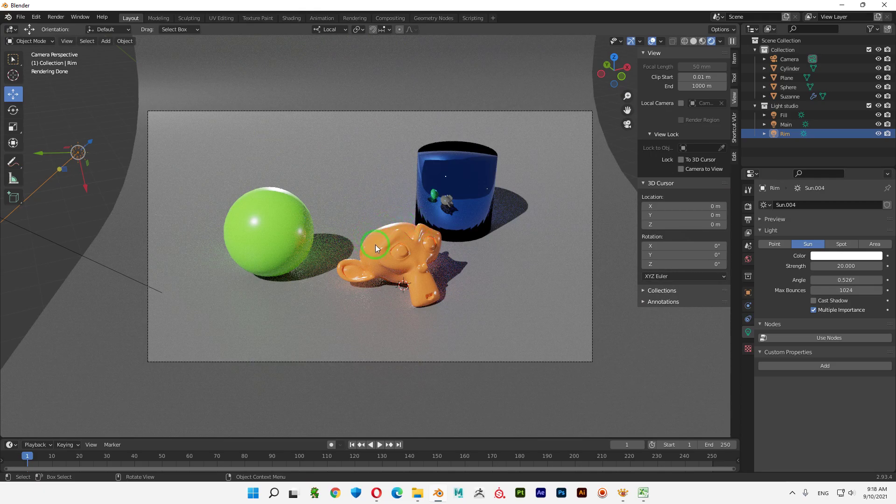
Tint the Rim light's colour bright yellow on the colour wheel
left_click(835, 256)
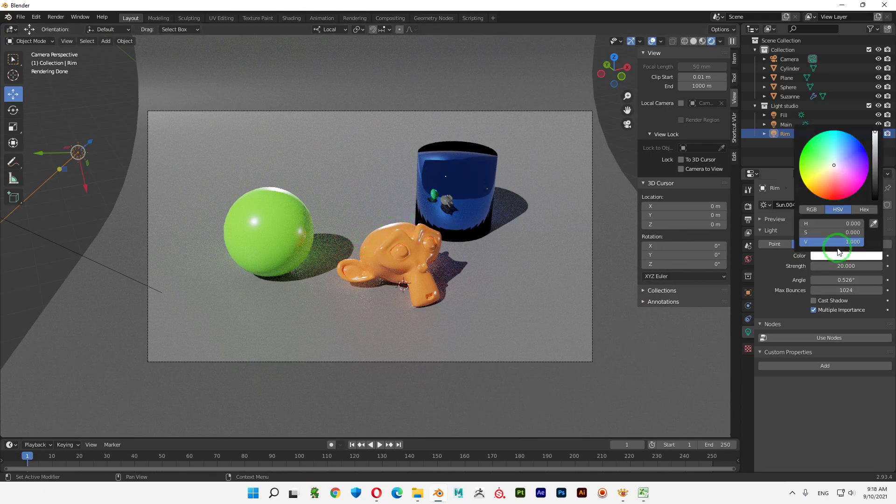
left_click(820, 176)
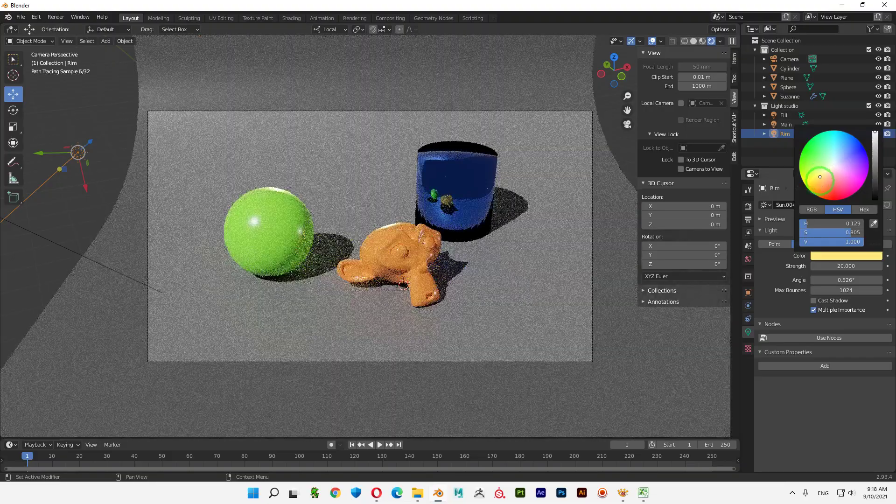
left_click(819, 181)
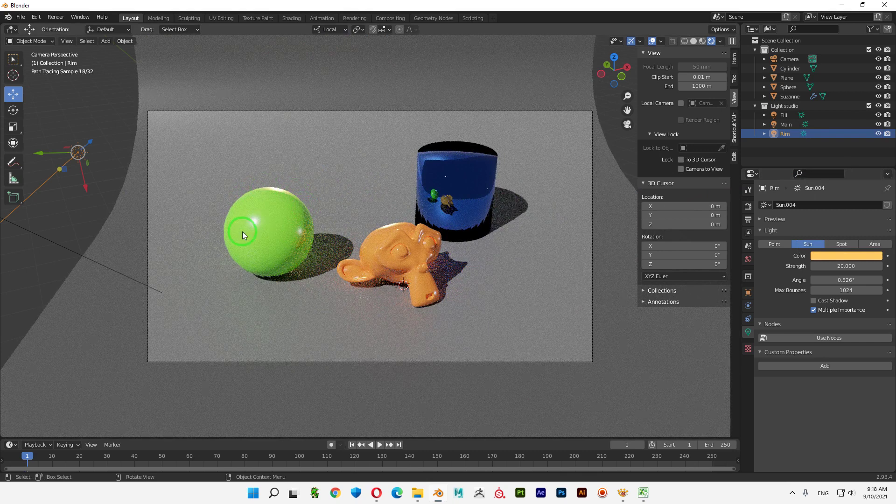
left_click(834, 257)
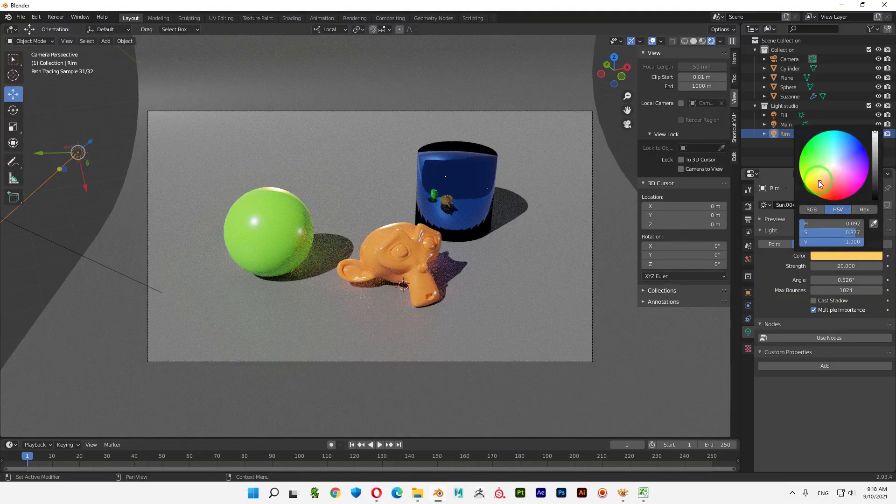
left_click_drag(814, 181, 812, 178)
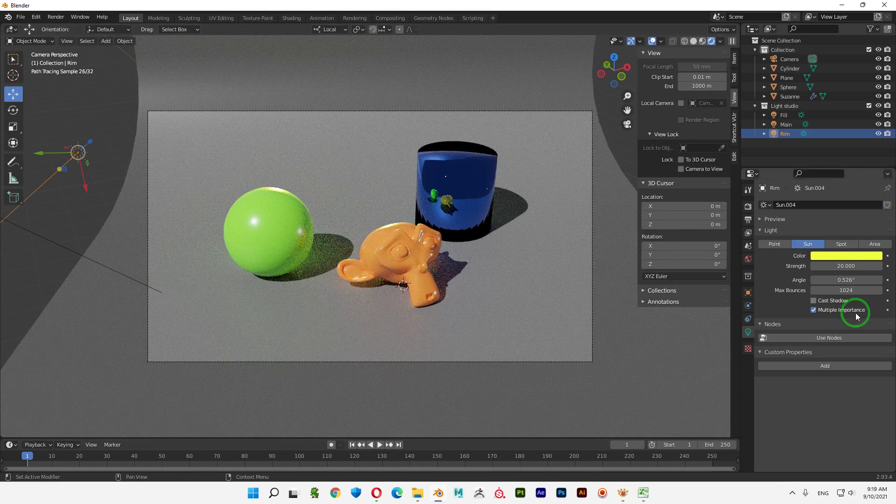
Lower the Rim strength through 10 and 5 to 0.5, then select the backdrop Plane
left_click(849, 265)
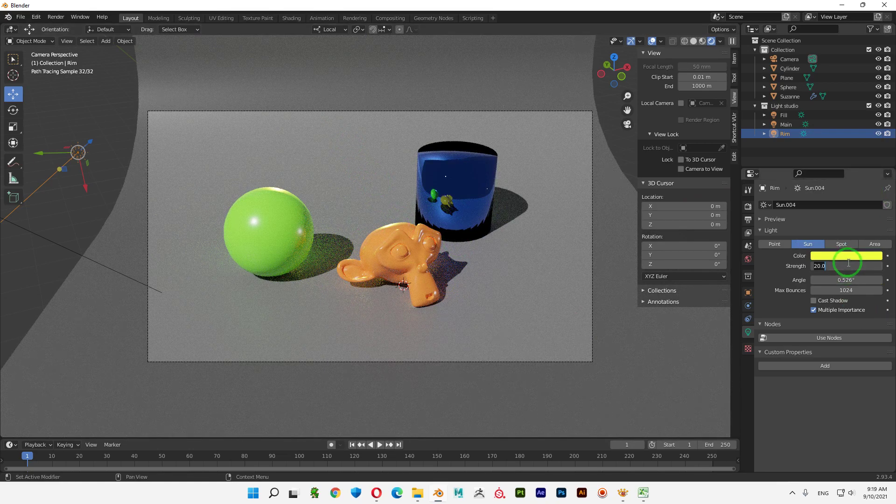
type("10")
key("Return")
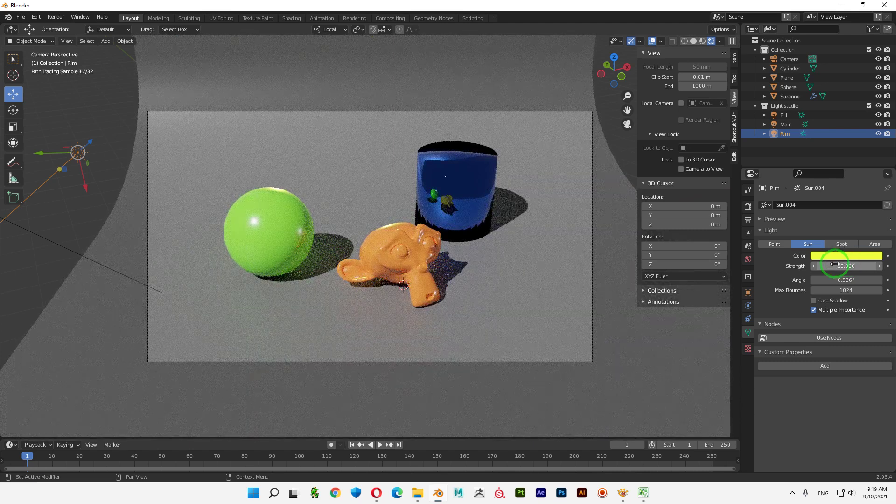
left_click(838, 267)
type("5")
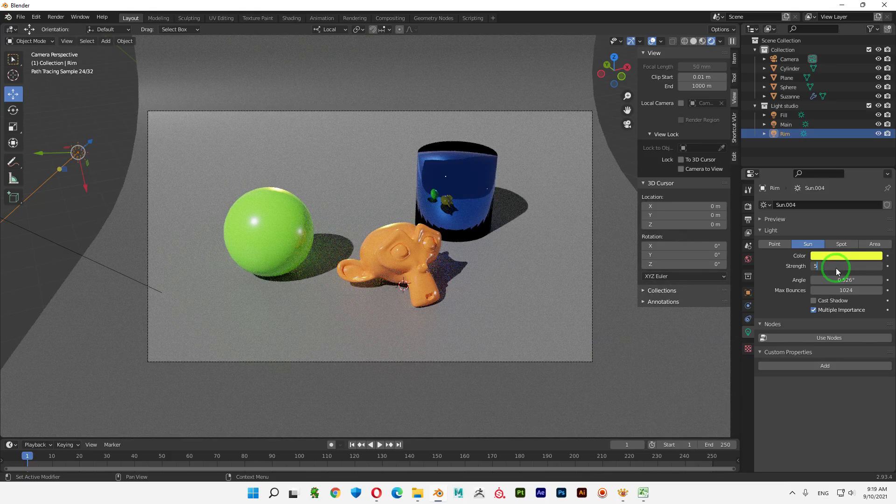
key("Return")
left_click(835, 267)
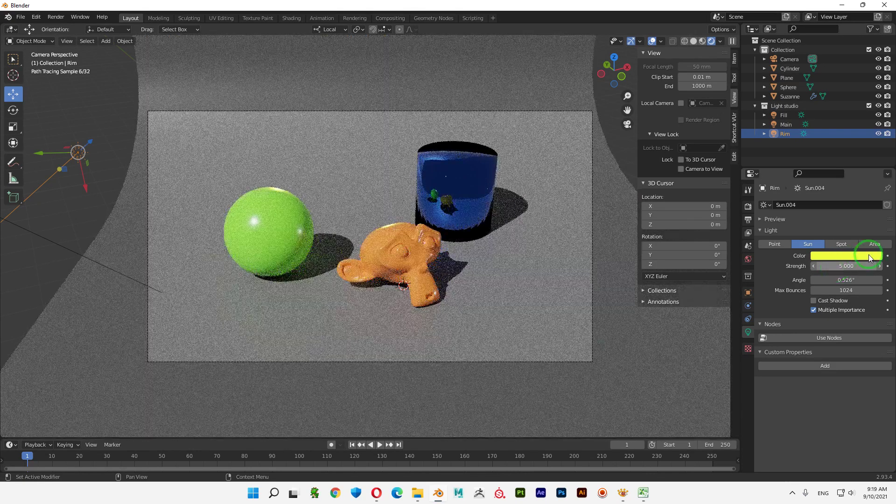
left_click(854, 266)
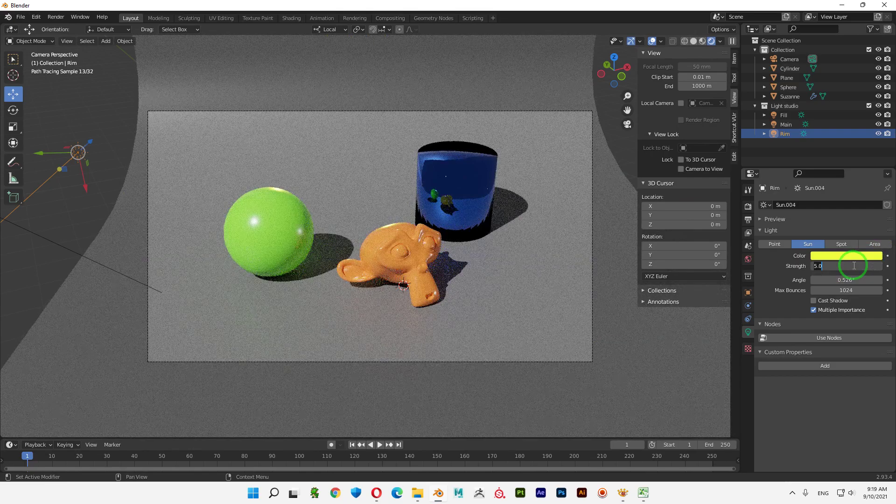
type("0.5")
key("Return")
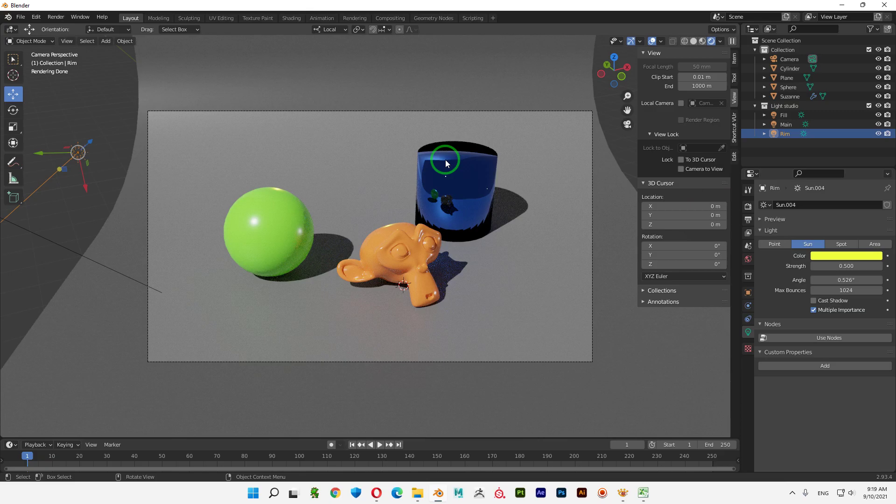
left_click(643, 370)
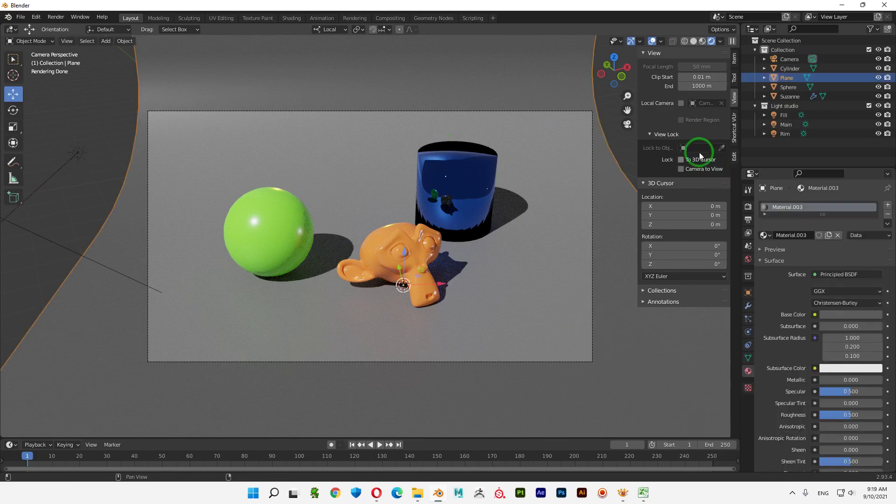
Leave the camera view and set the Render Engine to Eevee, orbiting to inspect
left_click(628, 125)
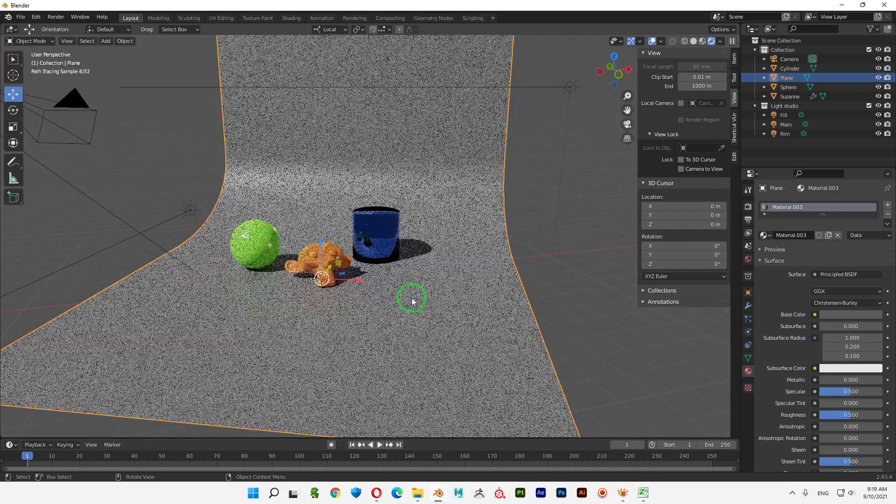
left_click(747, 207)
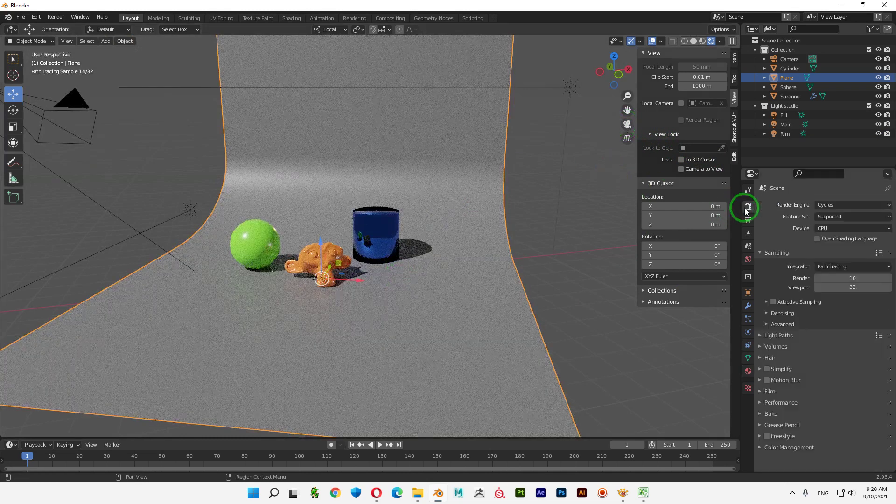
left_click(832, 206)
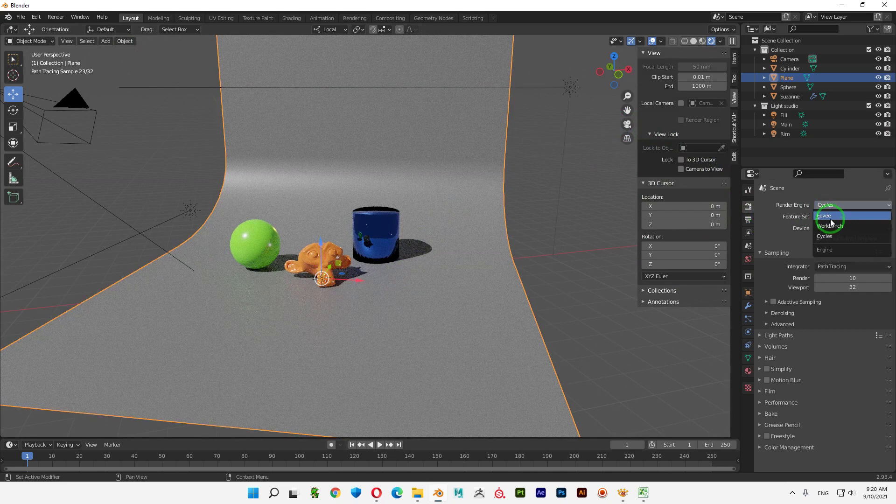
left_click(826, 216)
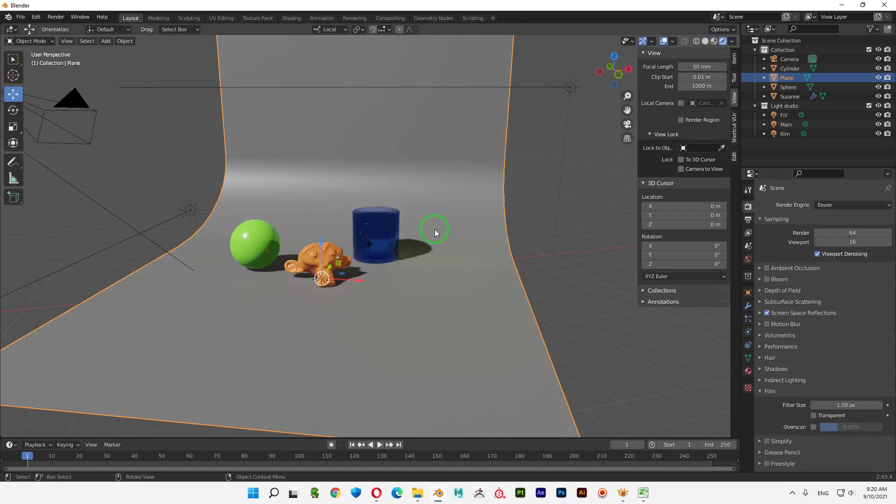
mouse_move(435, 229)
middle_mouse_down()
mouse_move(407, 258)
mouse_move(409, 235)
mouse_move(361, 208)
mouse_move(354, 254)
mouse_move(351, 243)
middle_mouse_up()
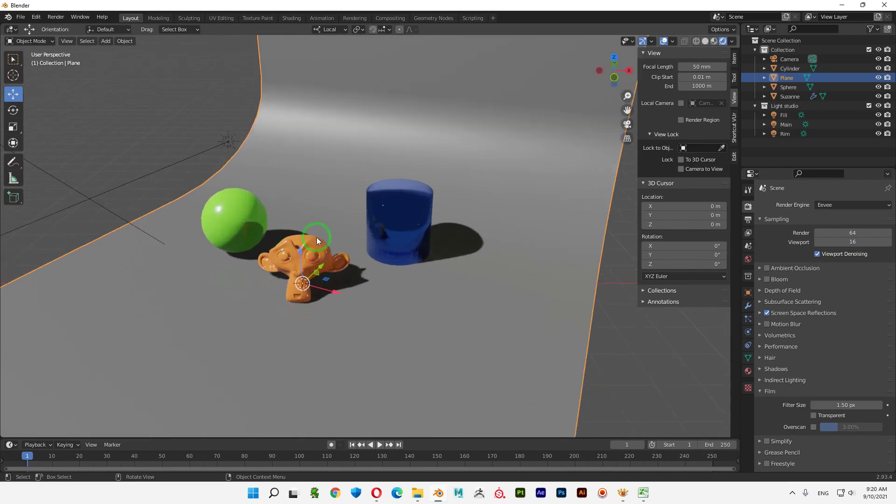
mouse_move(404, 227)
middle_mouse_down()
mouse_move(415, 248)
mouse_move(393, 246)
middle_mouse_up()
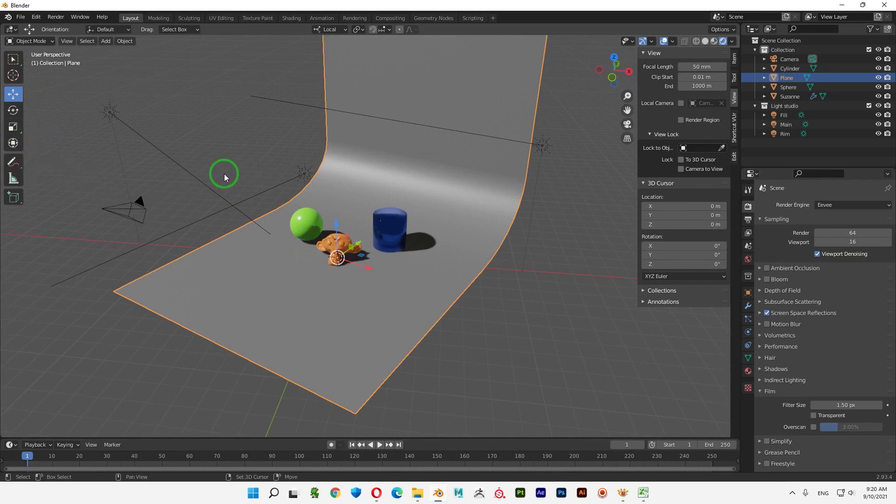
left_click(506, 307)
left_click(89, 43)
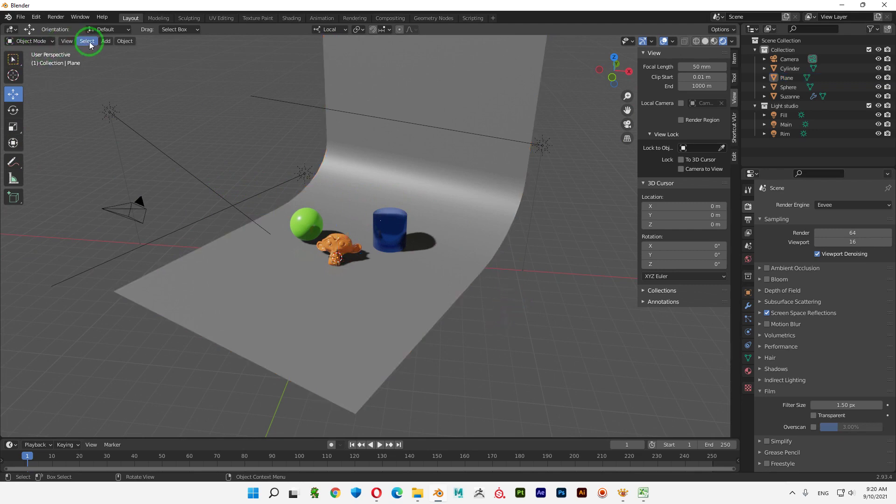
left_click(105, 41)
mouse_move(126, 52)
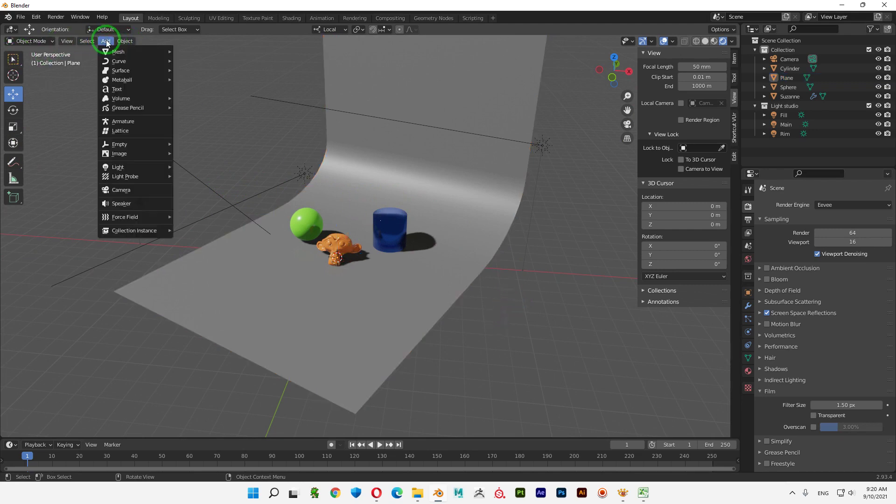
left_click(195, 52)
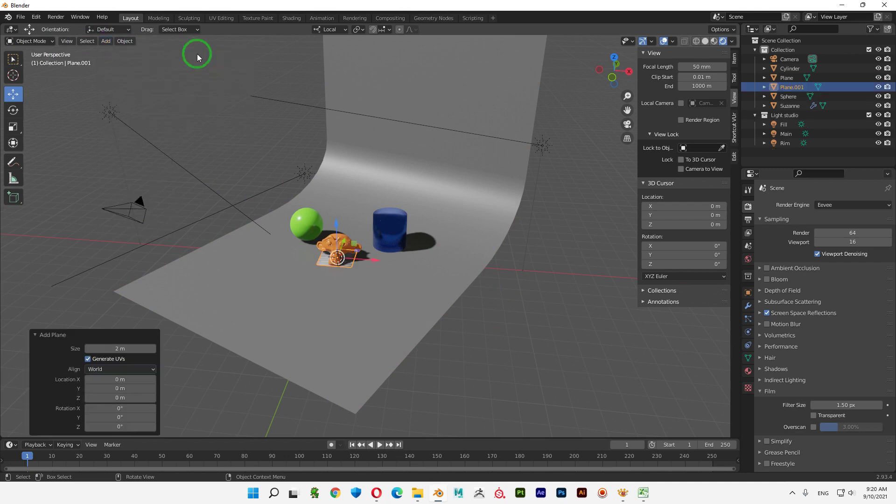
left_click_drag(337, 228, 338, 123)
middle_click_drag(338, 122, 340, 135)
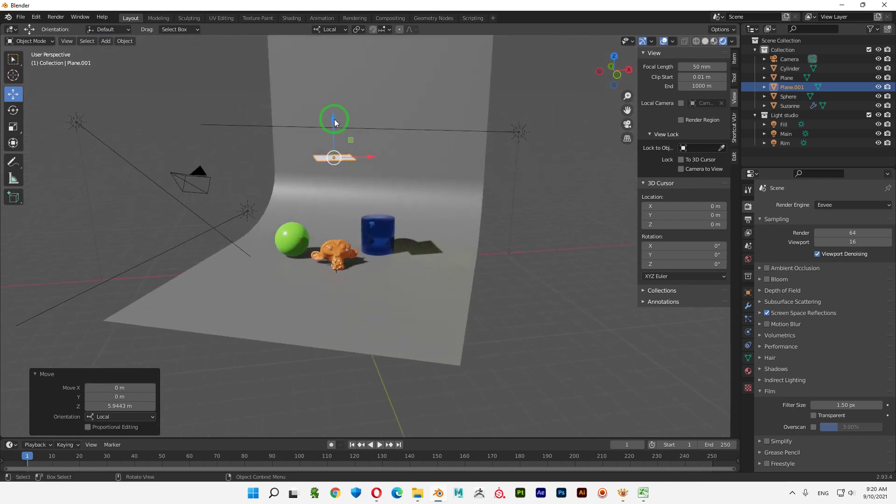
mouse_move(335, 122)
left_mouse_down()
mouse_move(335, 68)
mouse_move(336, 110)
mouse_move(334, 102)
left_mouse_up()
mouse_move(355, 217)
middle_mouse_down()
mouse_move(332, 225)
mouse_move(329, 206)
middle_mouse_up()
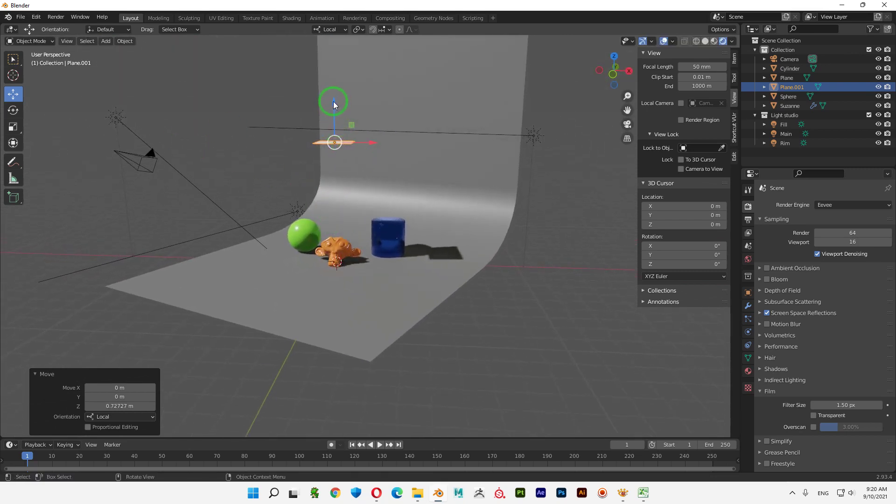
mouse_move(334, 105)
left_mouse_down()
mouse_move(350, 44)
mouse_move(346, 136)
mouse_move(344, 104)
mouse_move(355, 90)
mouse_move(343, 133)
left_mouse_up()
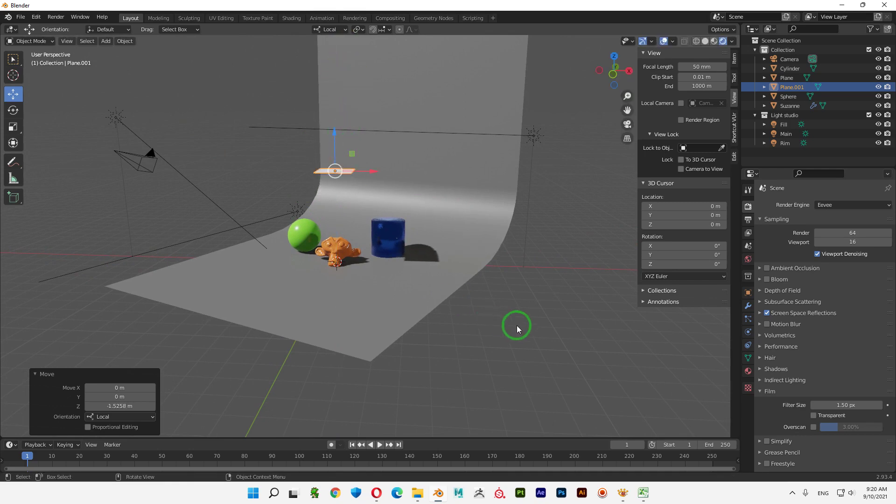
middle_click_drag(517, 326, 497, 347)
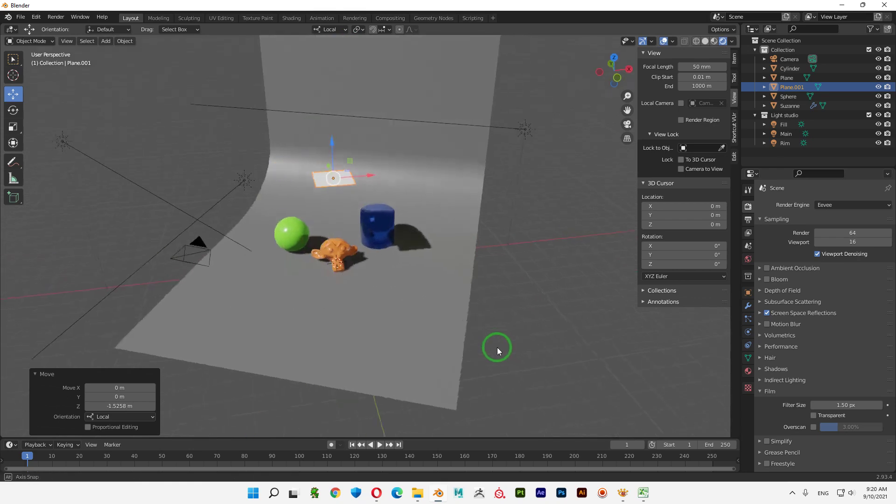
left_click(60, 140)
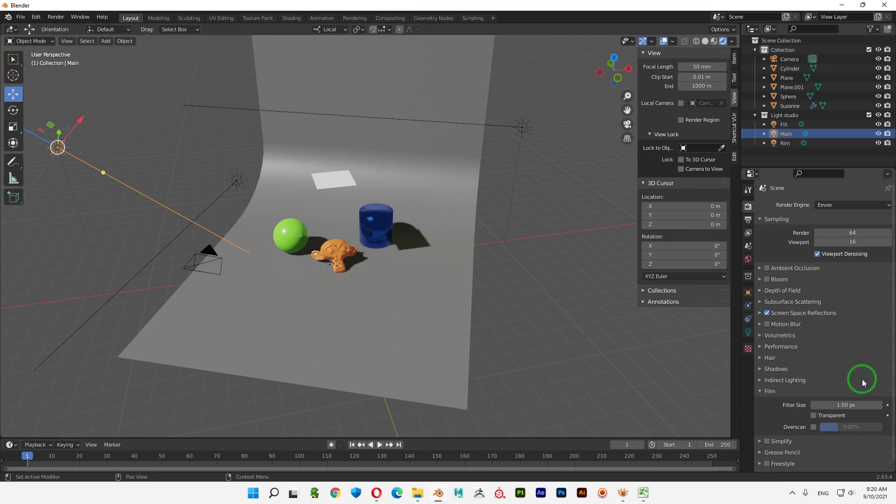
left_click(748, 334)
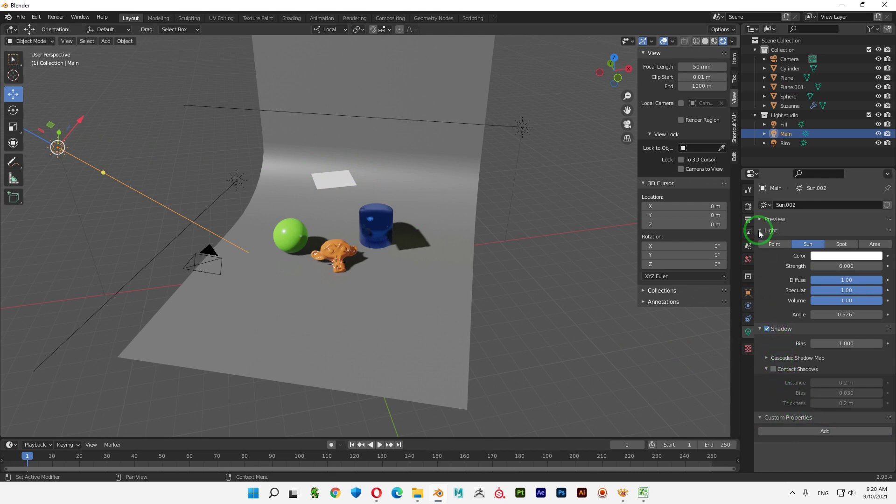
left_click(332, 181)
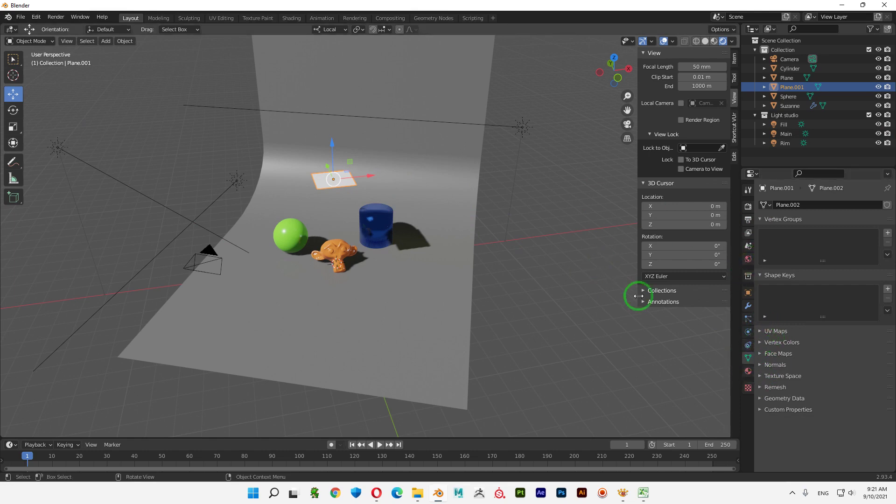
left_click(748, 293)
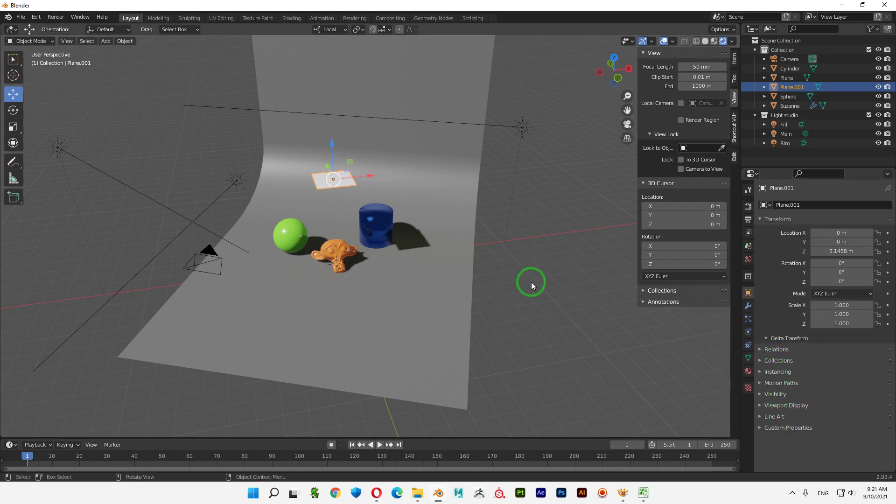
left_click(422, 222)
left_click(346, 175)
mouse_move(395, 216)
middle_mouse_down()
mouse_move(551, 335)
mouse_move(508, 303)
mouse_move(385, 169)
middle_mouse_up()
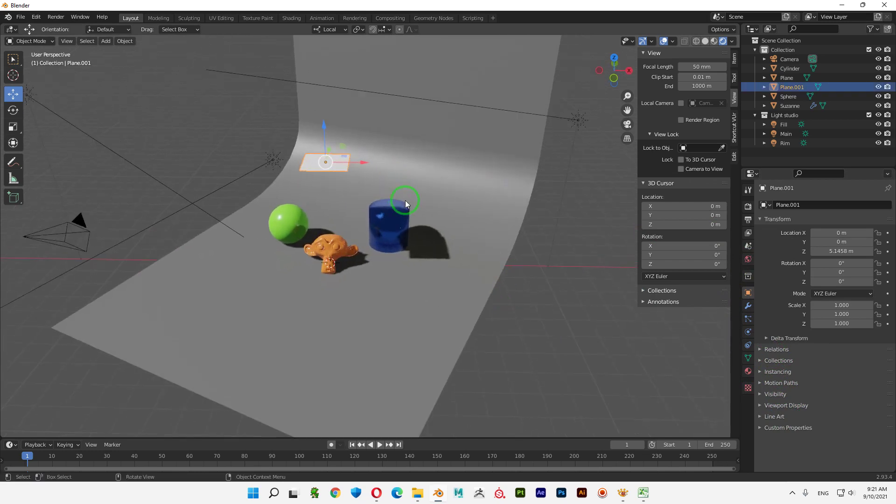
Delete Plane.001 and add an area light lifted about 5 m above the objects
key("Delete")
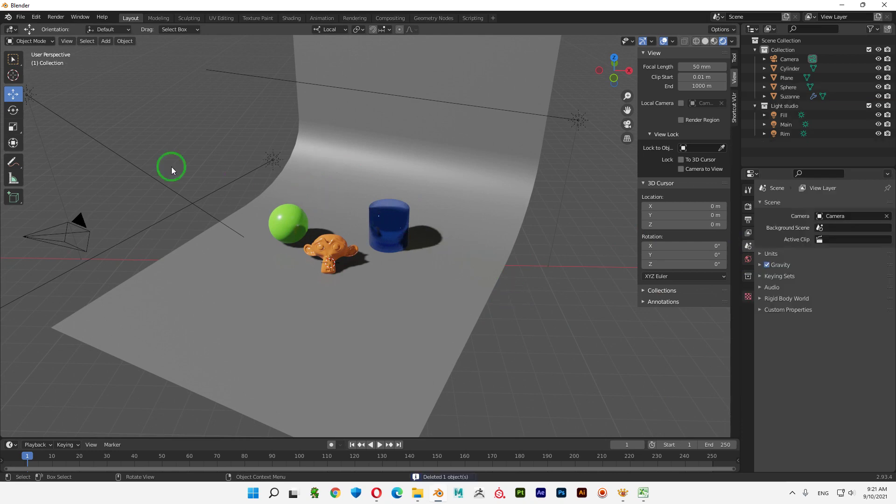
left_click(126, 42)
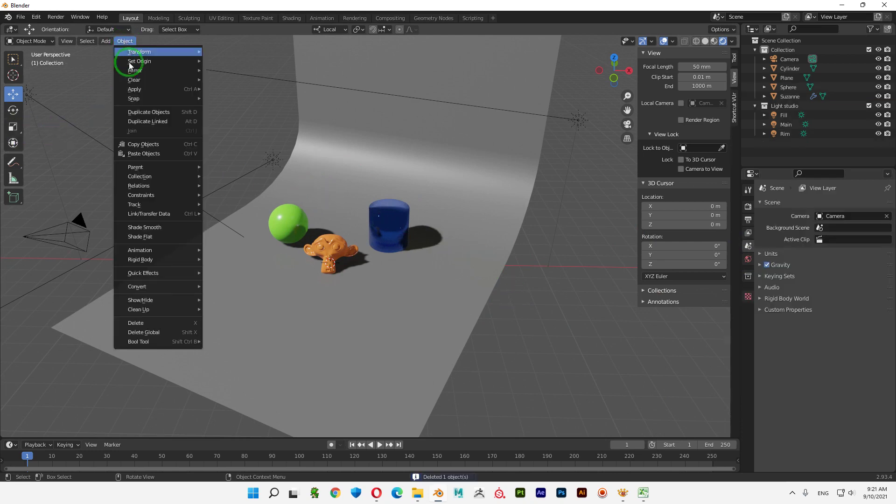
mouse_move(158, 186)
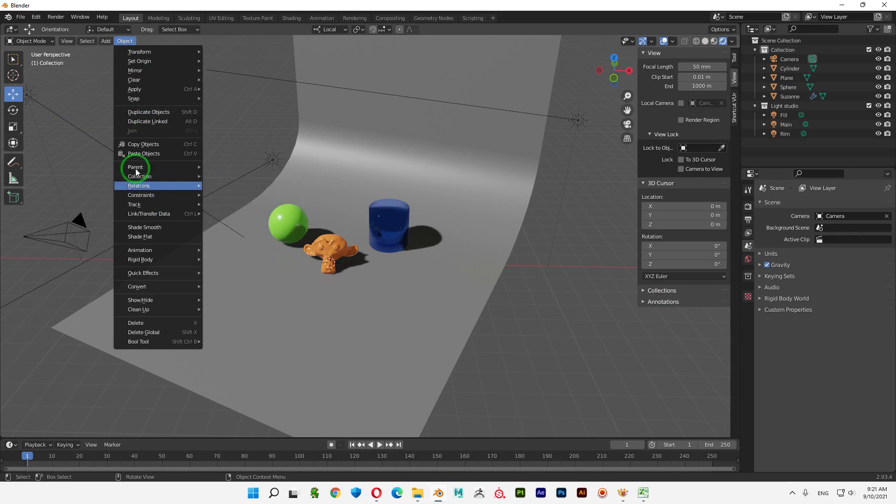
left_click(105, 42)
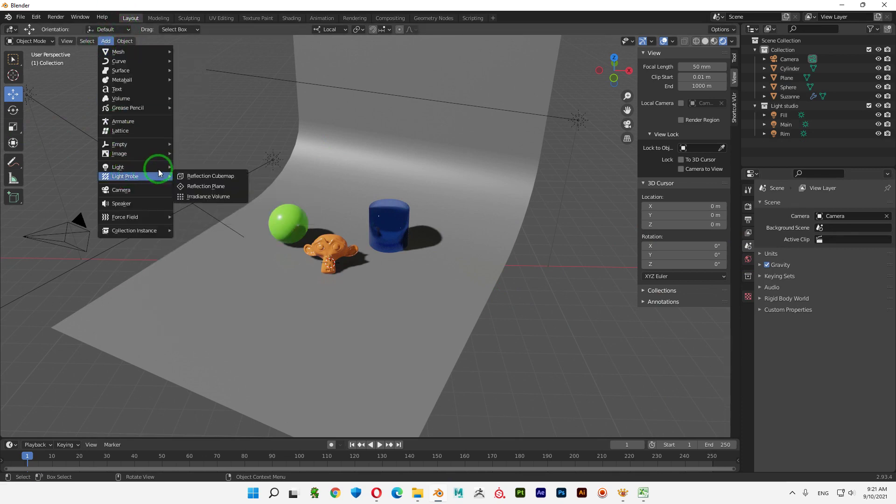
mouse_move(118, 166)
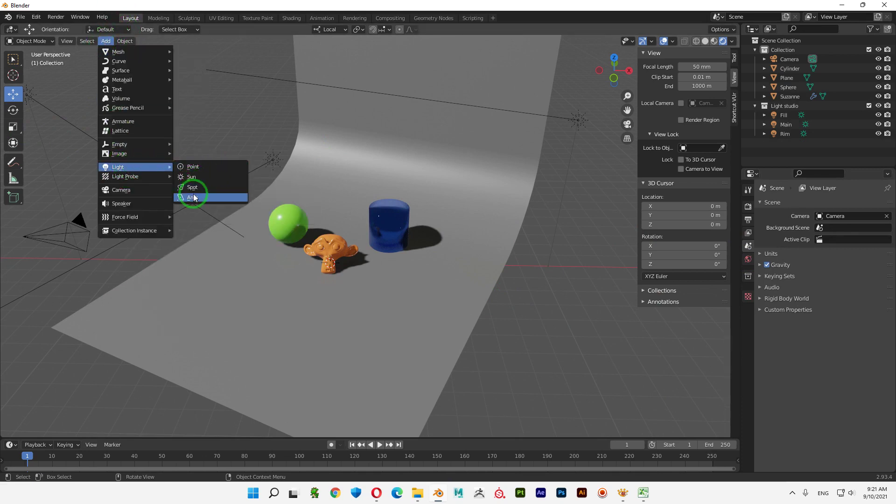
left_click(202, 197)
mouse_move(329, 238)
left_mouse_down()
mouse_move(350, 101)
mouse_move(350, 132)
left_mouse_up()
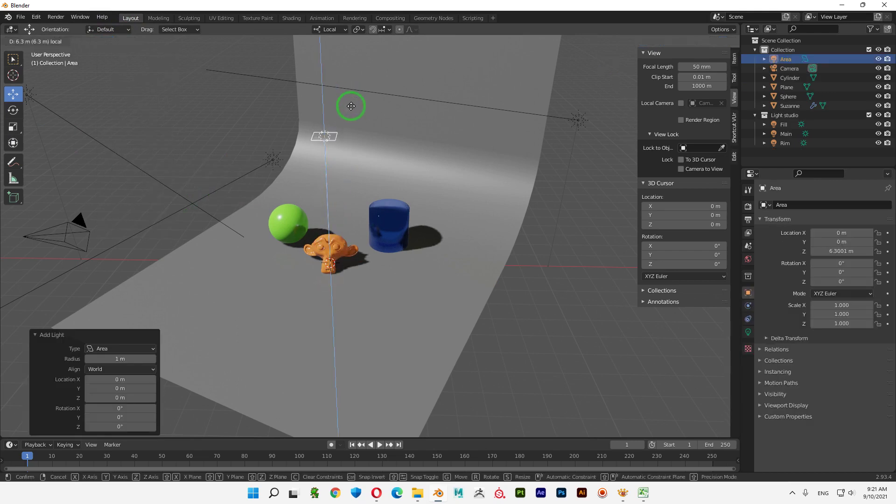
left_click(350, 132)
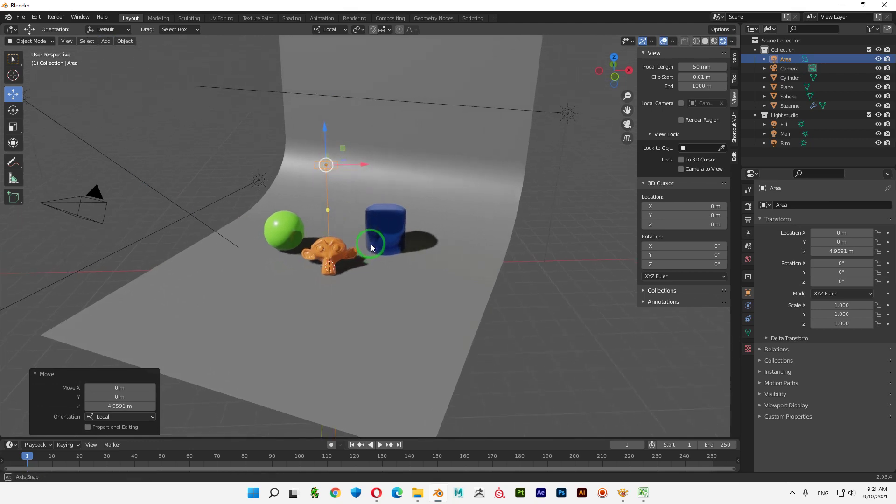
middle_click_drag(370, 244, 337, 192)
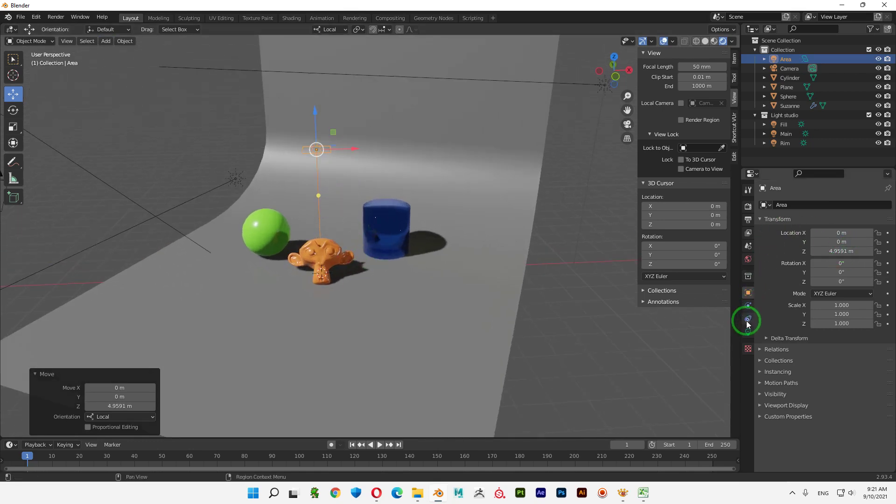
Set the area light's power to 200 W
left_click(748, 331)
left_click(847, 265)
type("200")
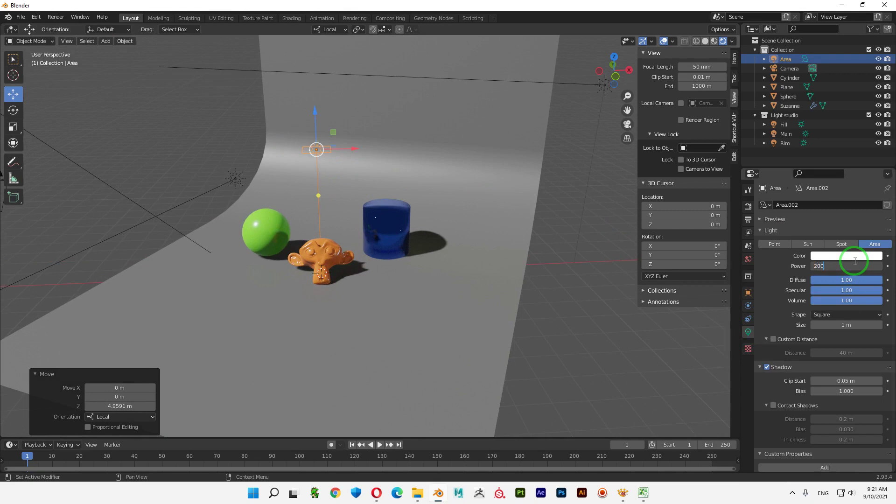
key("Return")
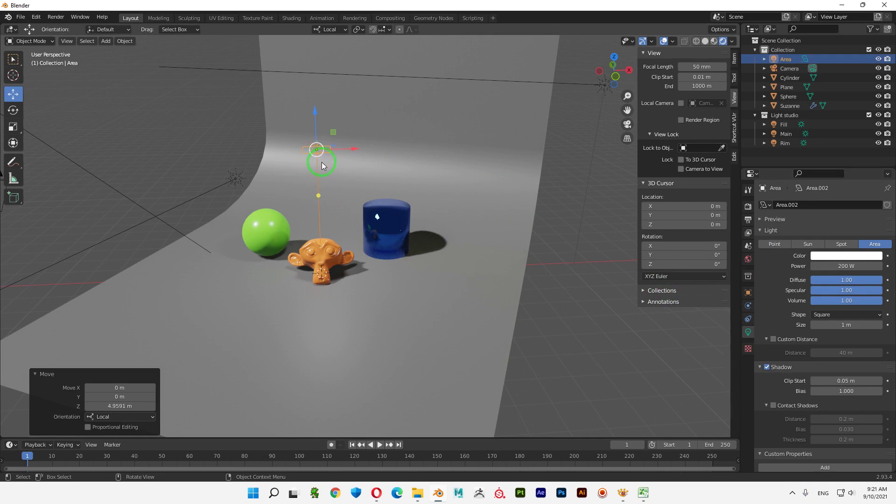
Slide the area light sideways along X and about 1.99 m along Y
left_click_drag(351, 151, 380, 151)
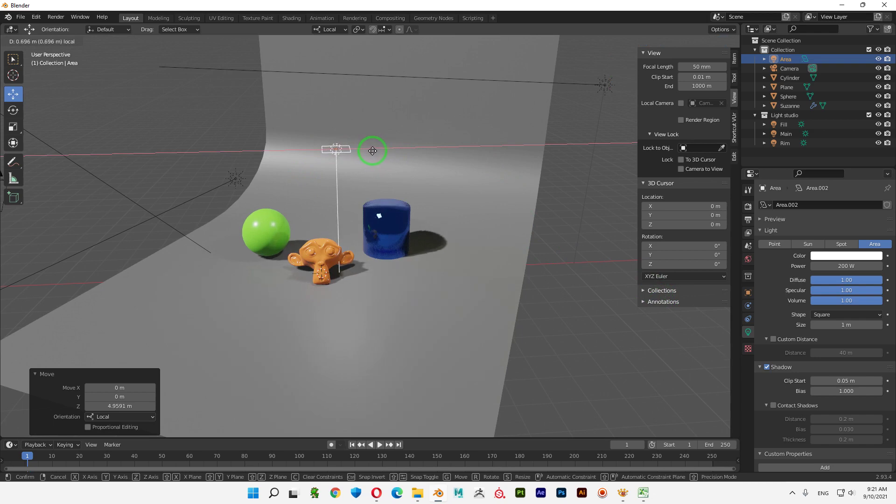
left_click(380, 151)
mouse_move(399, 240)
middle_mouse_down()
mouse_move(416, 227)
mouse_move(368, 259)
mouse_move(320, 256)
middle_mouse_up()
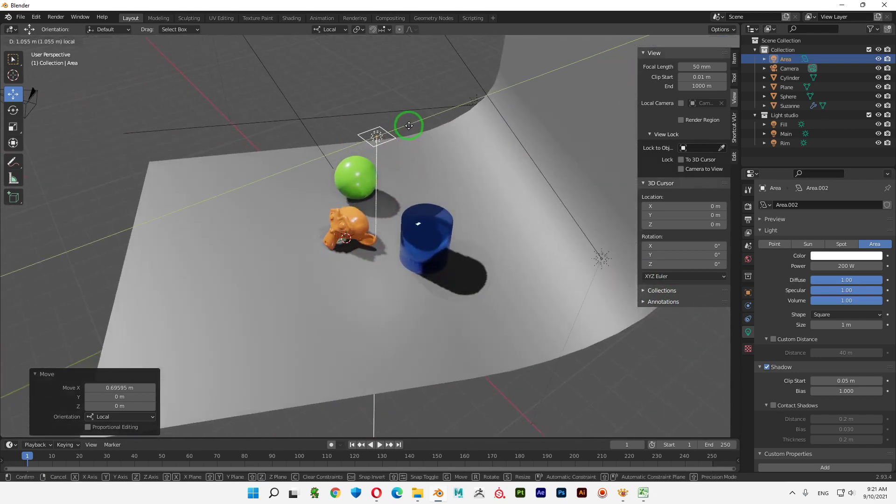
left_click_drag(383, 136, 429, 124)
mouse_move(429, 124)
middle_mouse_down()
mouse_move(470, 202)
mouse_move(871, 299)
middle_mouse_up()
Raise the area light's power to 500 W and check the camera view
left_click(844, 264)
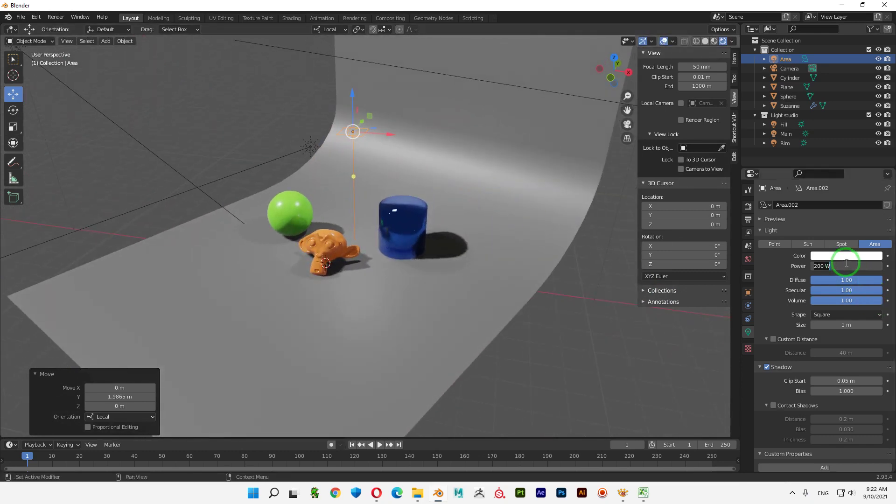
type("500")
key("Return")
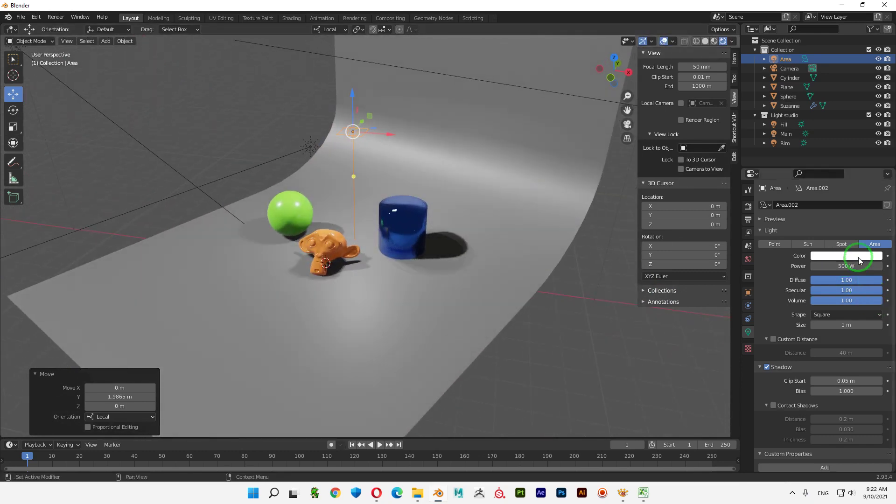
middle_click_drag(447, 219, 450, 267)
left_click(627, 124)
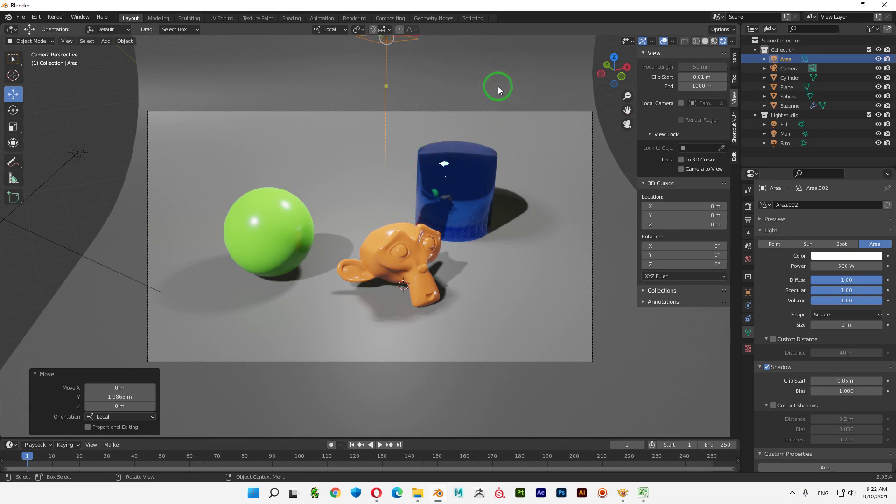
Move the area light about 1.54 m along its local X axis
scroll(407, 139, "down", 2)
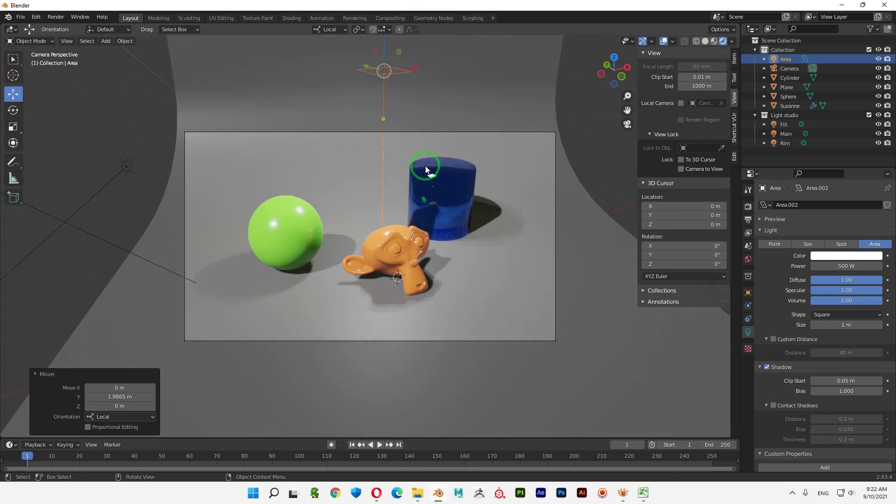
mouse_move(450, 94)
middle_mouse_down()
mouse_move(447, 219)
mouse_move(438, 234)
middle_mouse_up()
left_click_drag(481, 208, 548, 267)
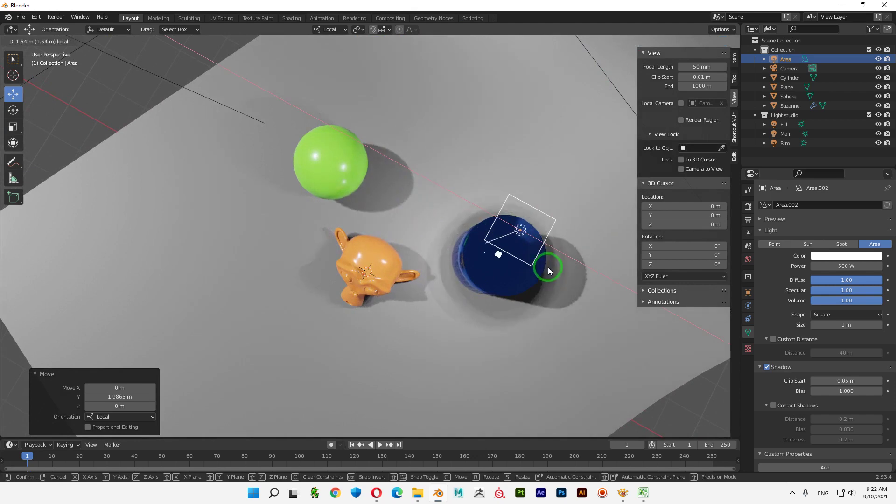
mouse_move(548, 267)
middle_mouse_down()
mouse_move(590, 259)
mouse_move(620, 236)
mouse_move(573, 219)
middle_mouse_up()
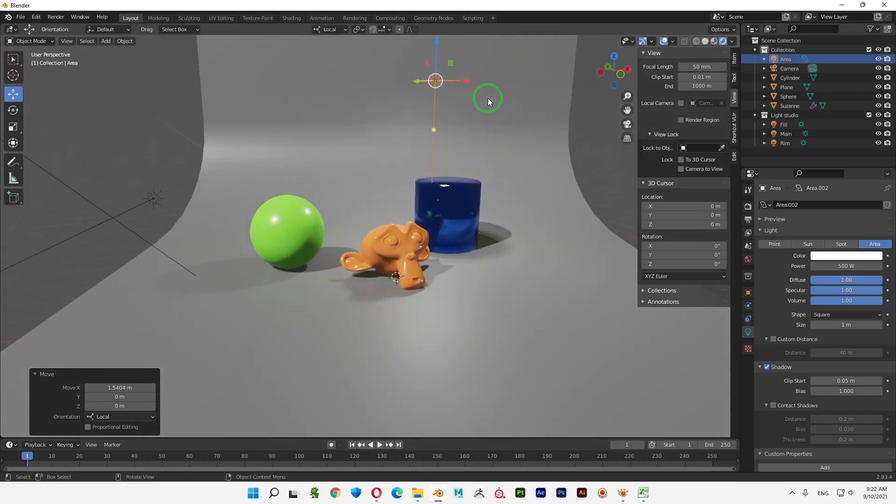
mouse_move(511, 146)
middle_mouse_down()
mouse_move(505, 155)
mouse_move(488, 145)
middle_mouse_up()
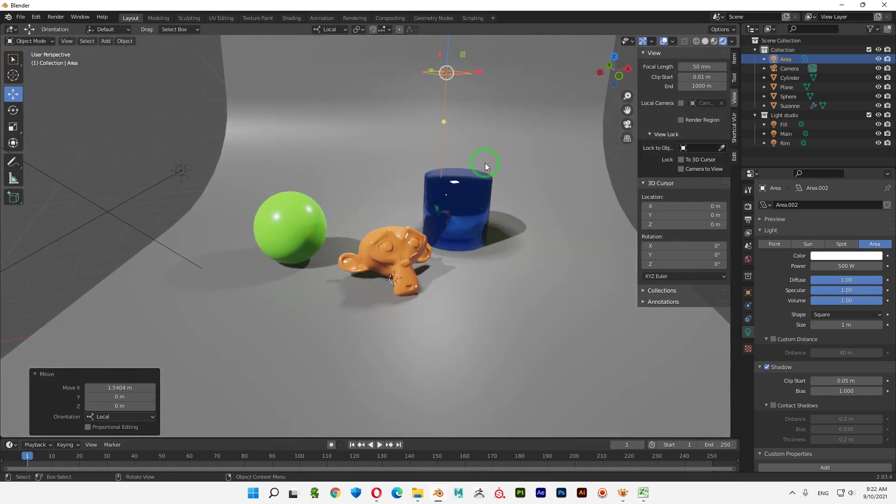
Scale the area light uniformly to 5.73 with the Scale tool
left_click(14, 127)
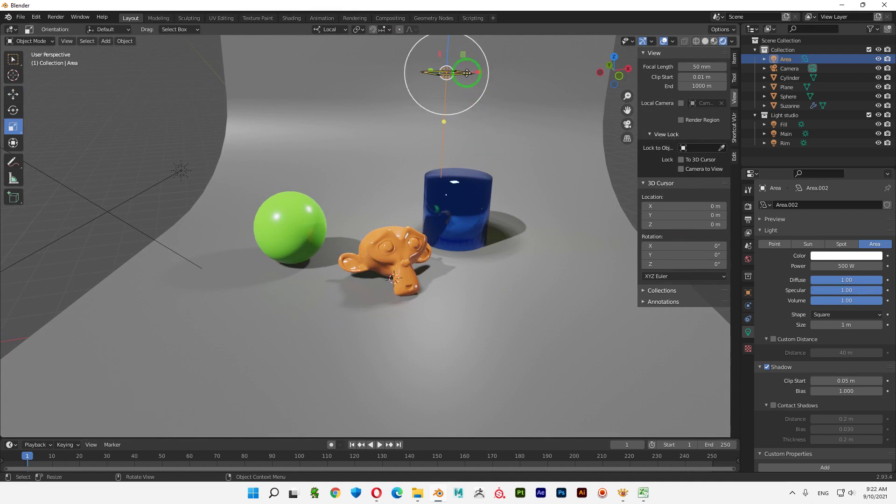
mouse_move(471, 85)
left_mouse_down()
mouse_move(600, 96)
mouse_move(589, 92)
left_mouse_up()
mouse_move(531, 110)
middle_mouse_down()
mouse_move(510, 153)
mouse_move(516, 160)
mouse_move(475, 181)
mouse_move(540, 191)
mouse_move(525, 145)
mouse_move(520, 174)
mouse_move(498, 167)
mouse_move(513, 172)
mouse_move(8, 237)
middle_mouse_up()
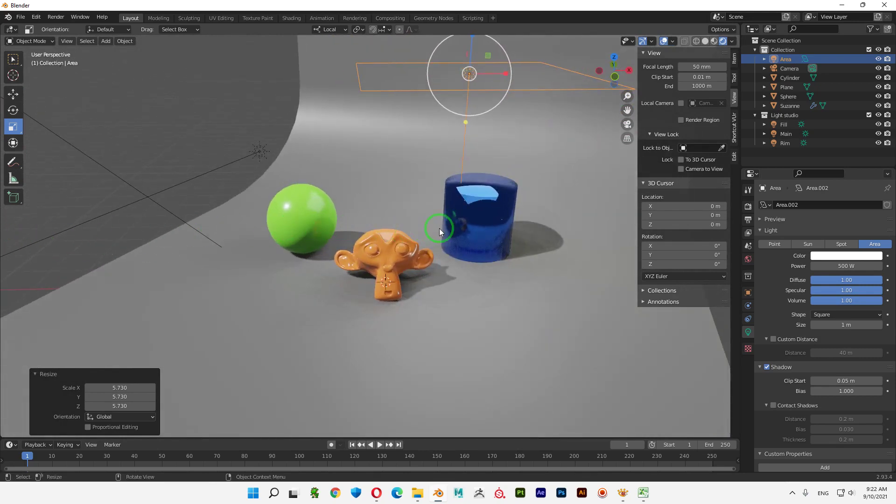
Give the blue cylinder's material Roughness 0.279 and Metallic lowered from 1.0 to about 0.7
left_click(493, 217)
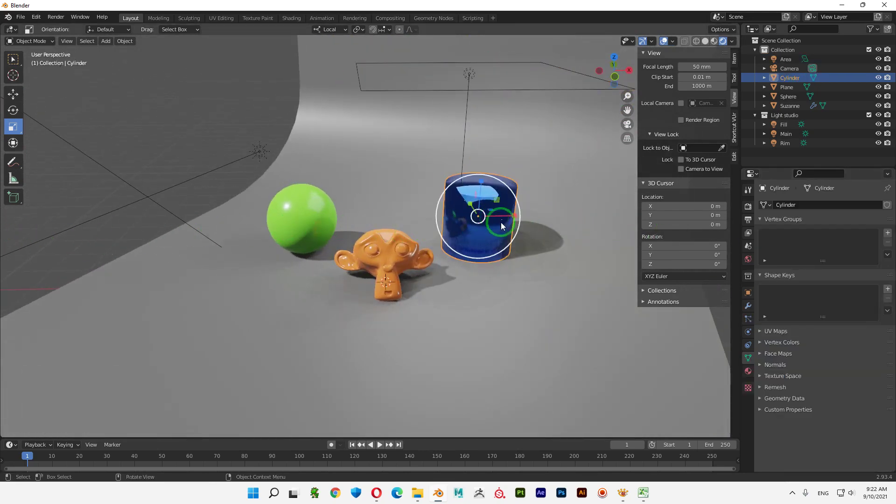
left_click(748, 371)
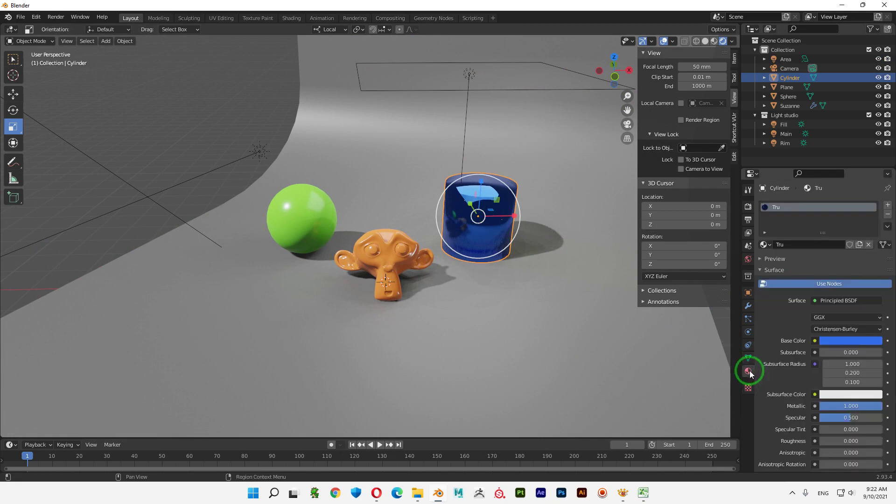
scroll(797, 350, "down", 2)
scroll(798, 349, "down", 1)
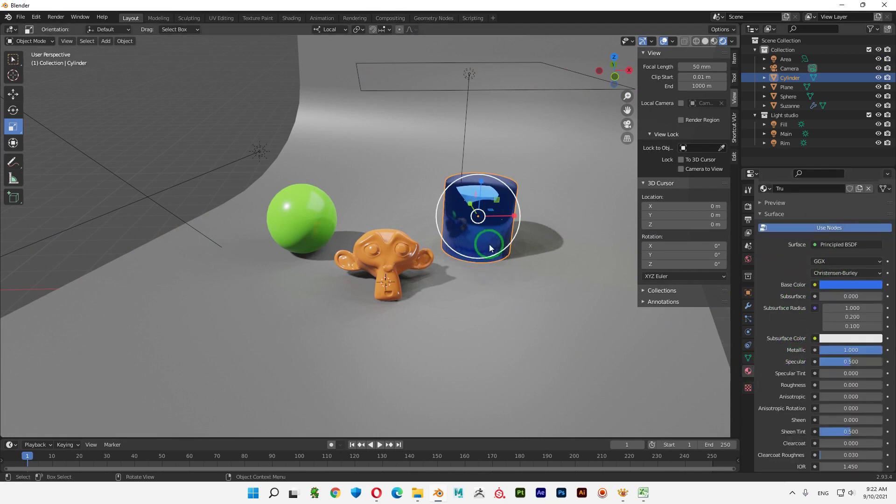
left_click_drag(506, 210, 472, 176)
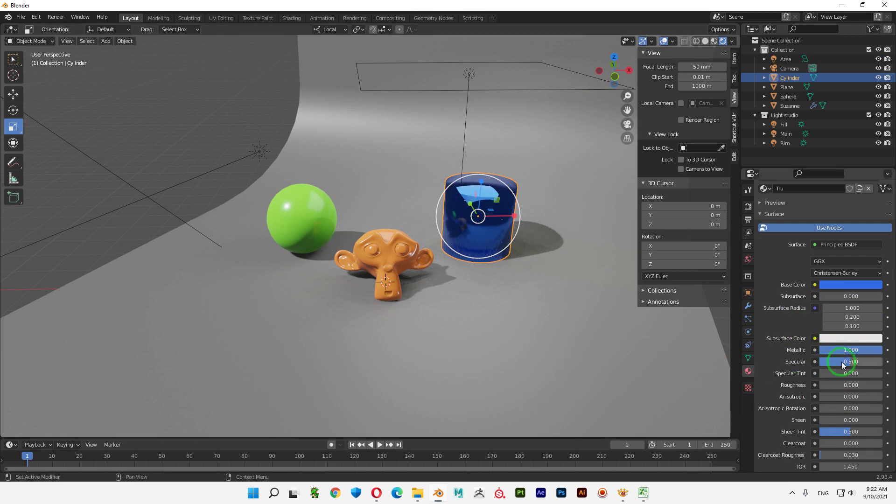
double_click(864, 352)
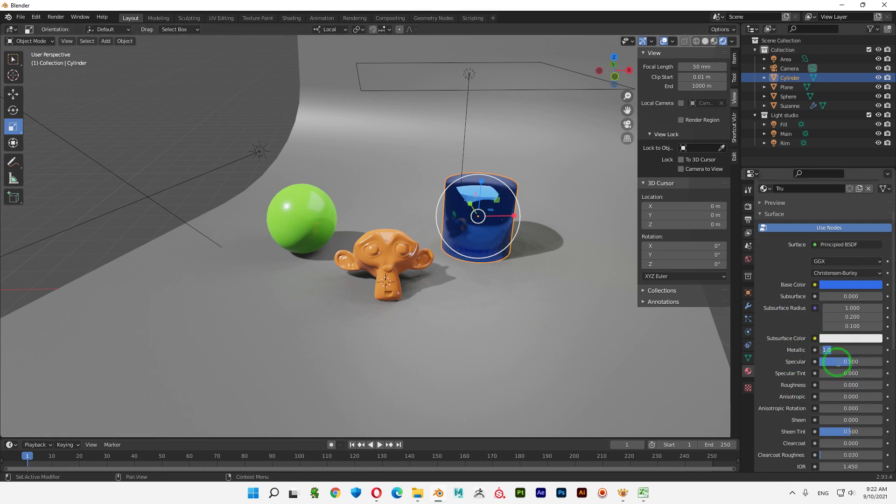
key("Return")
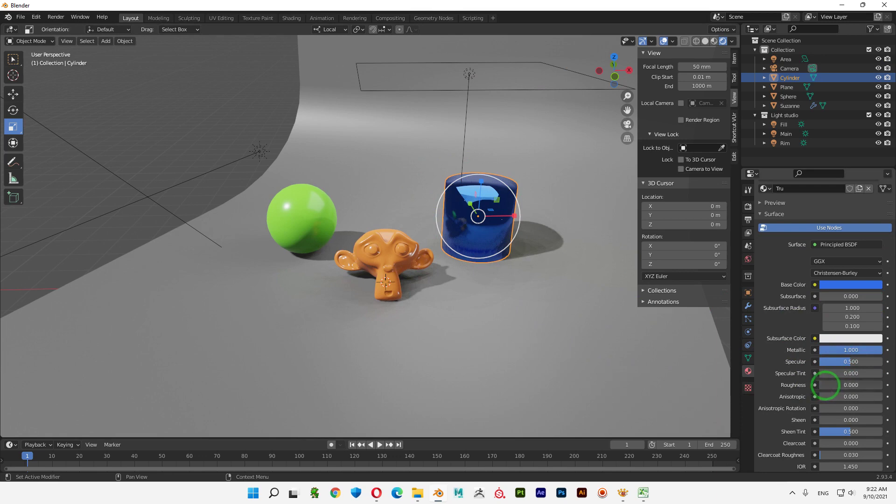
left_click_drag(826, 386, 843, 385)
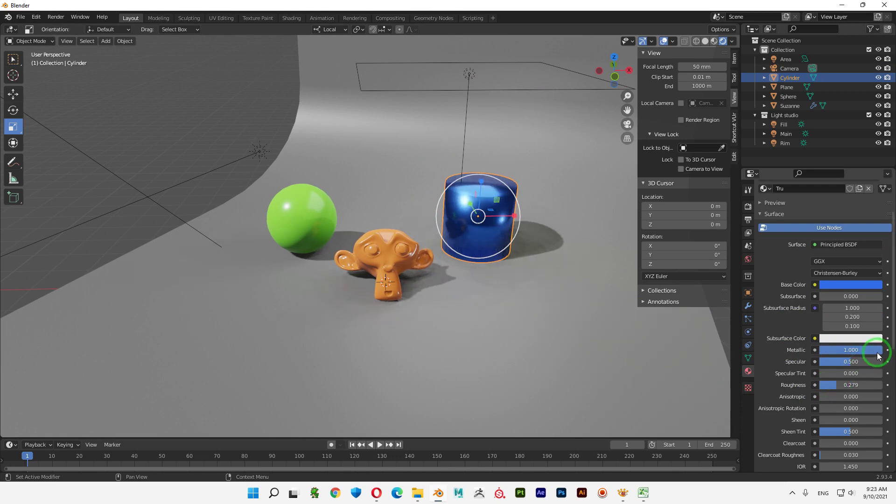
left_click_drag(878, 351, 853, 351)
Lower Metallic to 0.669, then select the overhead area light and view through the camera
middle_click_drag(488, 308, 507, 299)
left_click(510, 77)
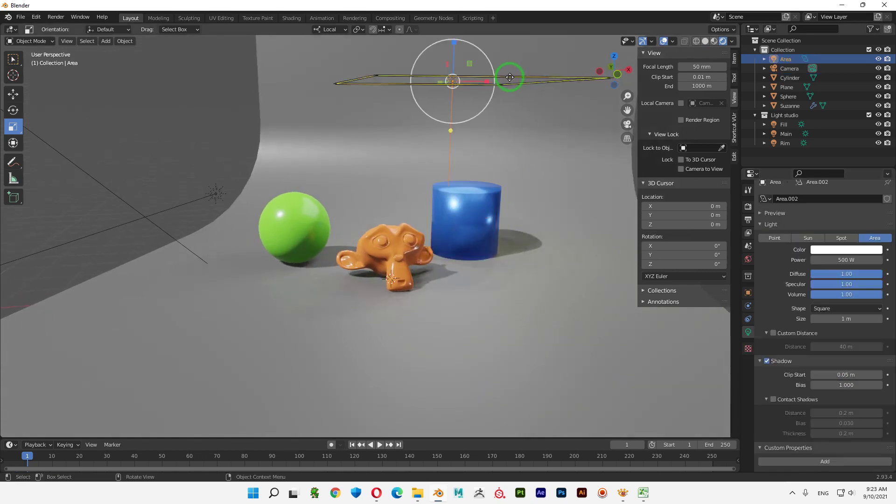
middle_click_drag(510, 79, 544, 158)
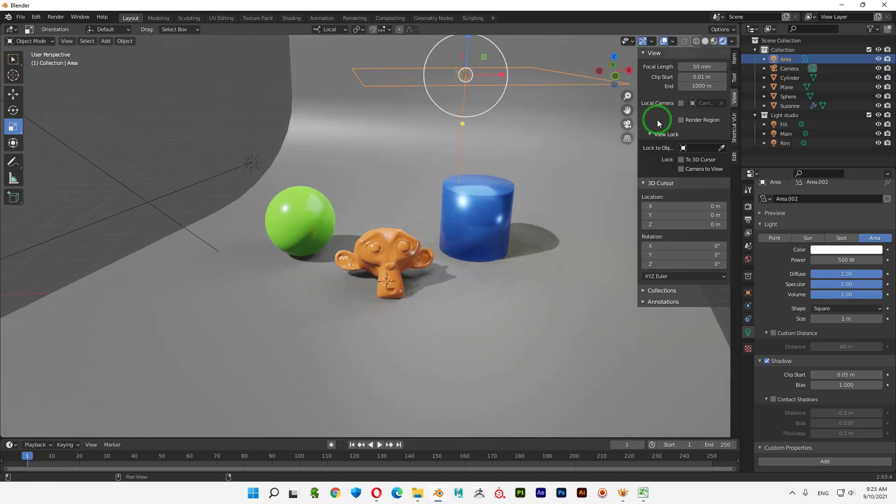
left_click(627, 124)
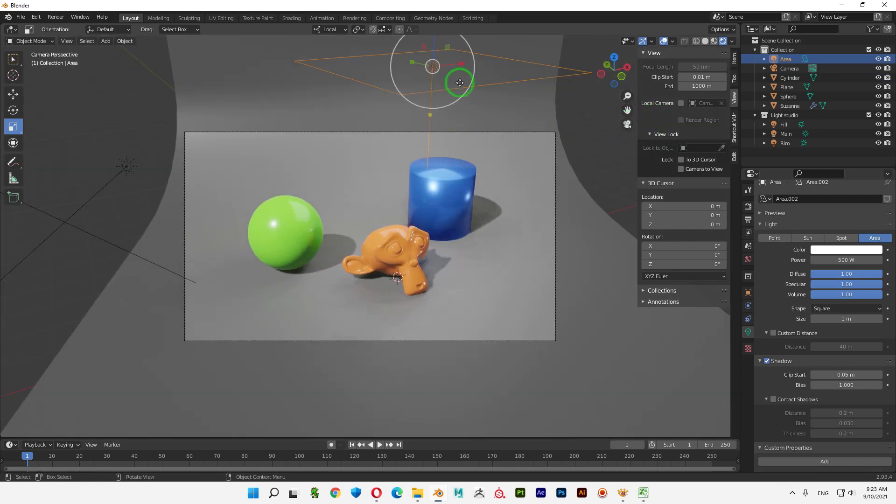
Move the area light -2.0114 m along global X and disable its shadows
key("shift+space")
key("g")
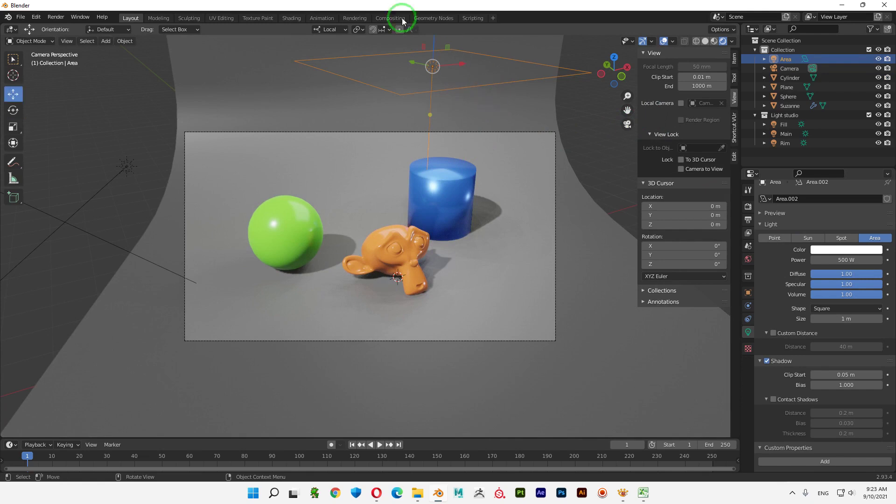
left_click(329, 29)
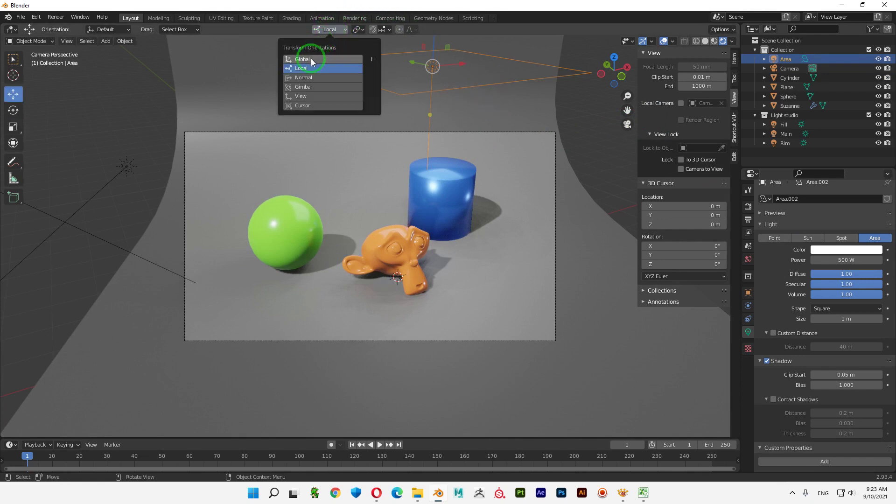
left_click(310, 58)
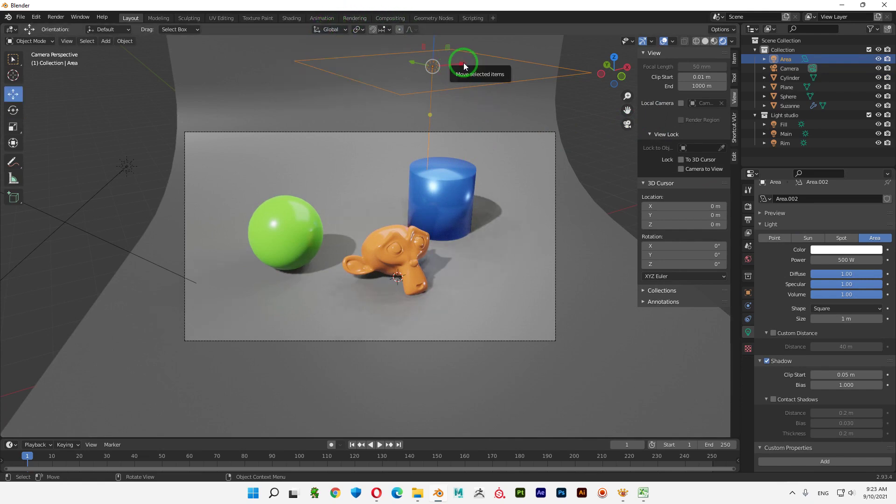
left_click_drag(462, 63, 401, 59)
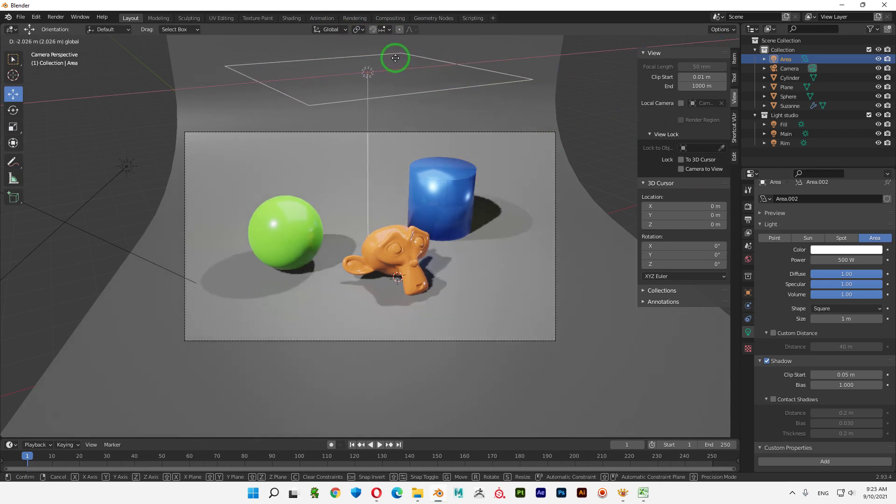
left_click_drag(402, 59, 396, 58)
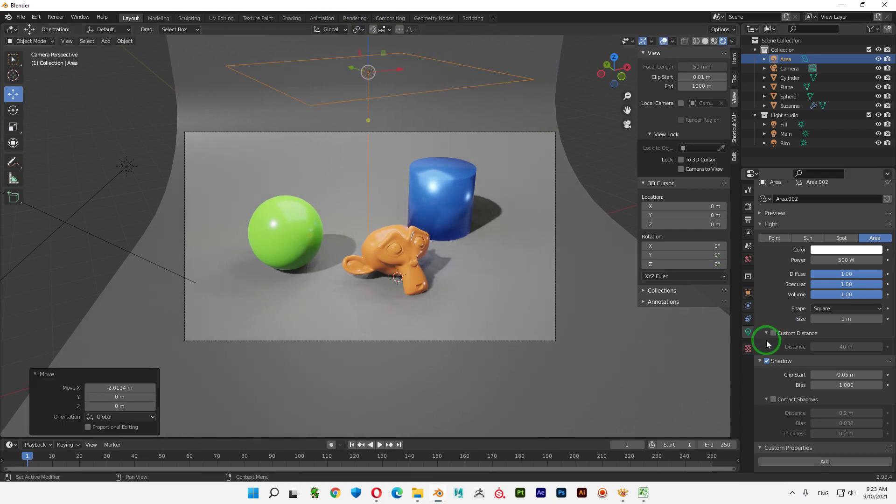
left_click(767, 360)
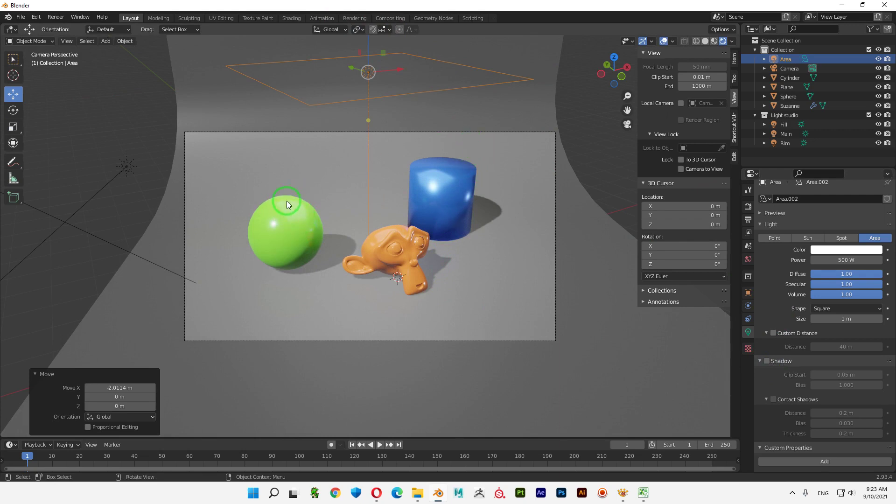
Try area light power values of 100 W, 200 W and 5000 W
left_click(850, 259)
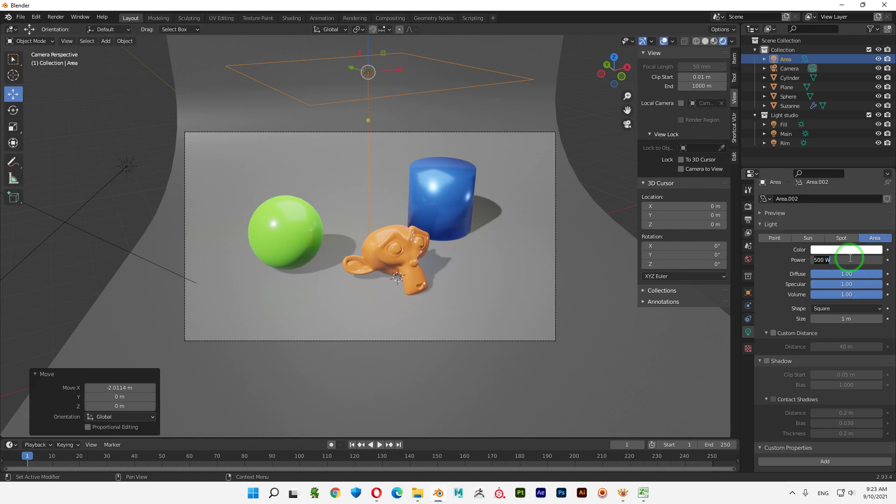
type("100")
key("Return")
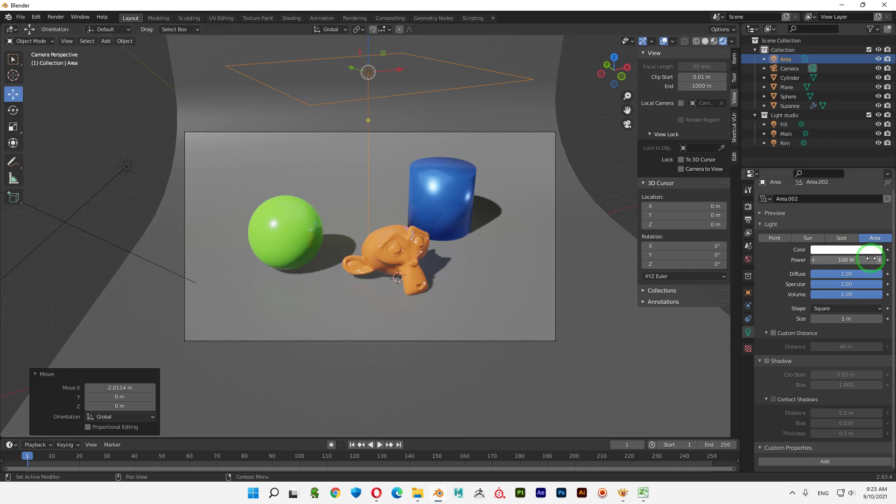
left_click(850, 259)
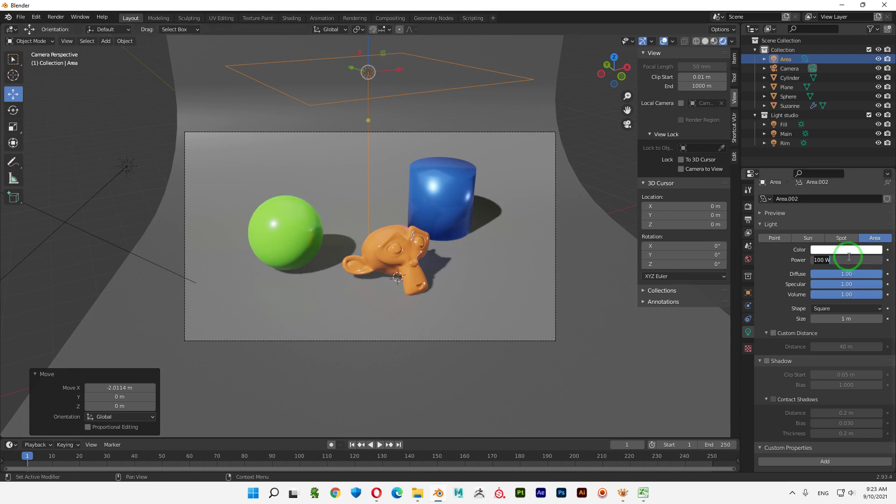
type("200")
key("Return")
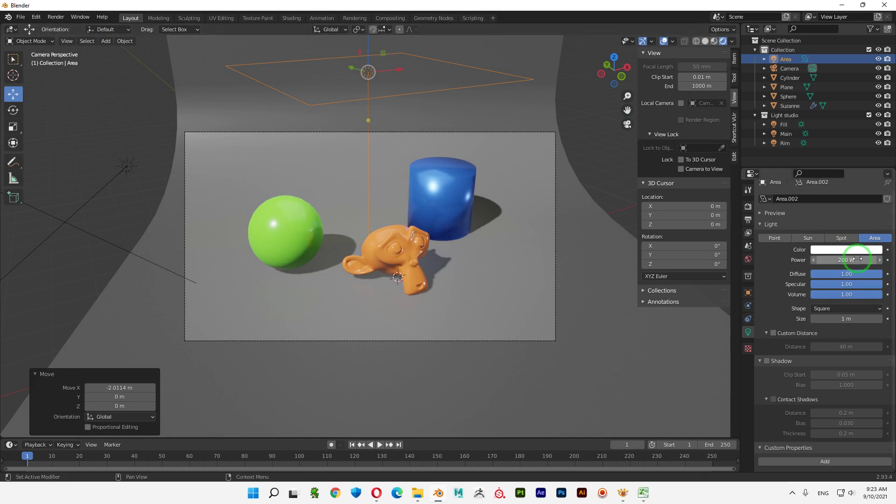
left_click(858, 258)
type("5000")
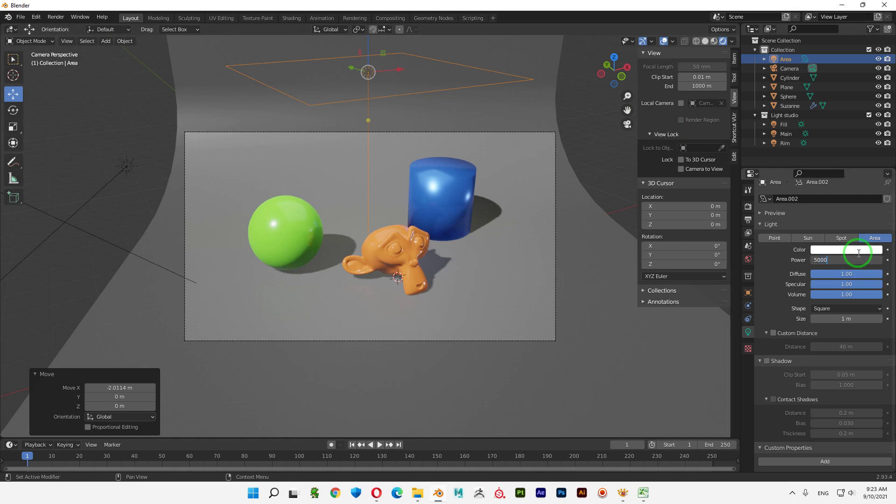
key("Return")
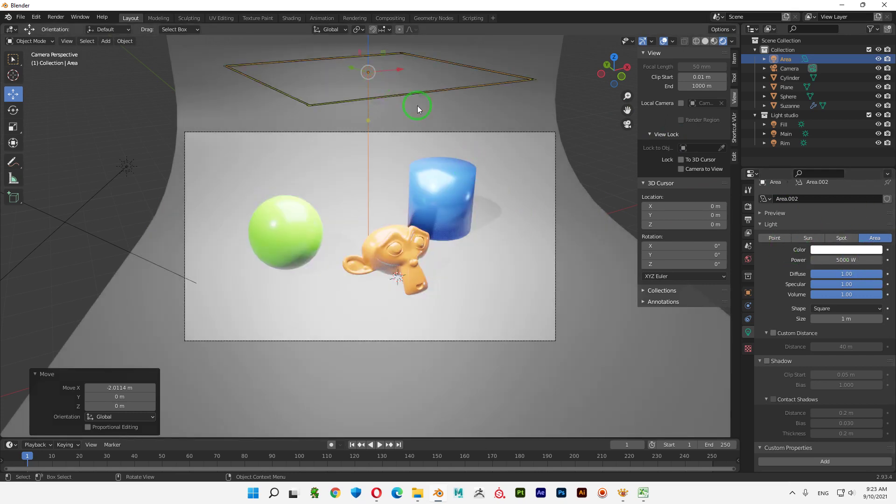
Raise the area light about 7.18 m above the scene, then return to camera view
mouse_move(626, 116)
middle_mouse_down()
mouse_move(485, 231)
mouse_move(493, 250)
mouse_move(410, 132)
middle_mouse_up()
mouse_move(380, 124)
left_mouse_down()
mouse_move(395, 430)
mouse_move(397, 377)
left_mouse_up()
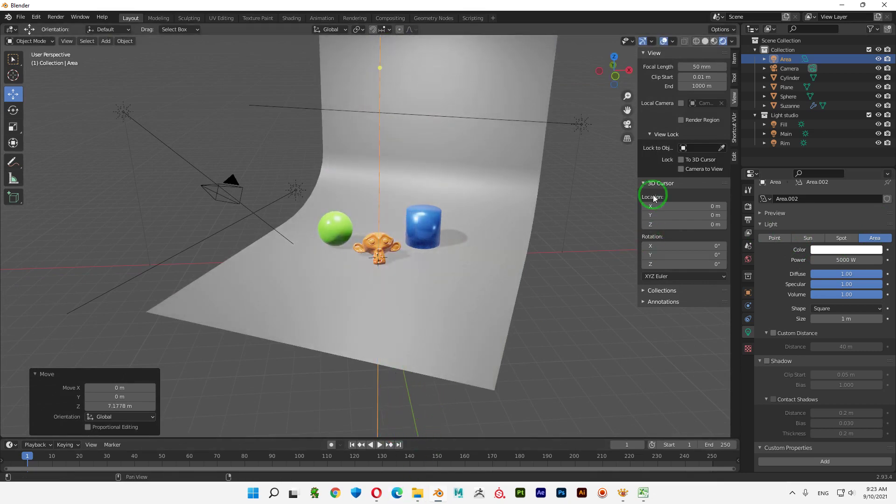
left_click(630, 129)
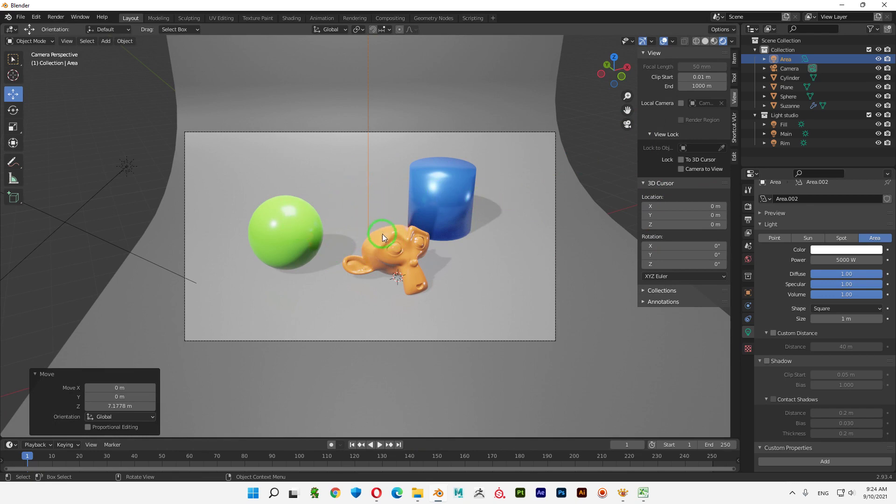
Set the area light power to 1000 W and hide the light in the viewport
left_click(842, 260)
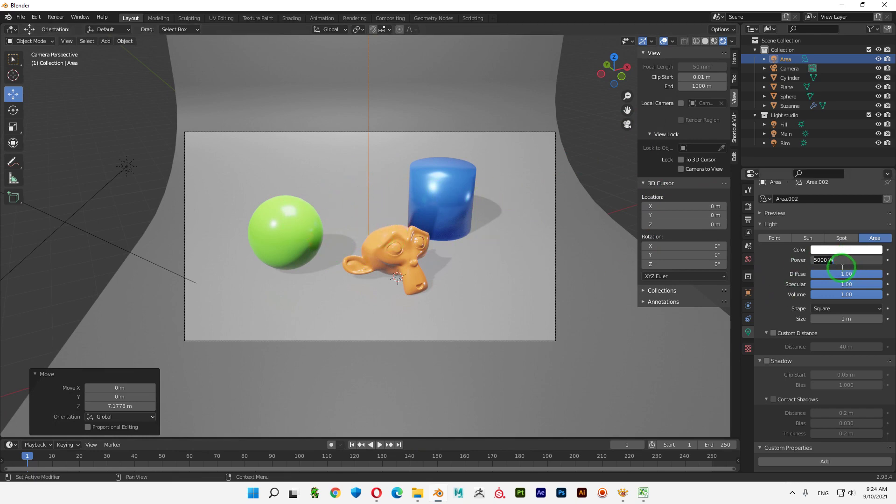
type("100")
key("Return")
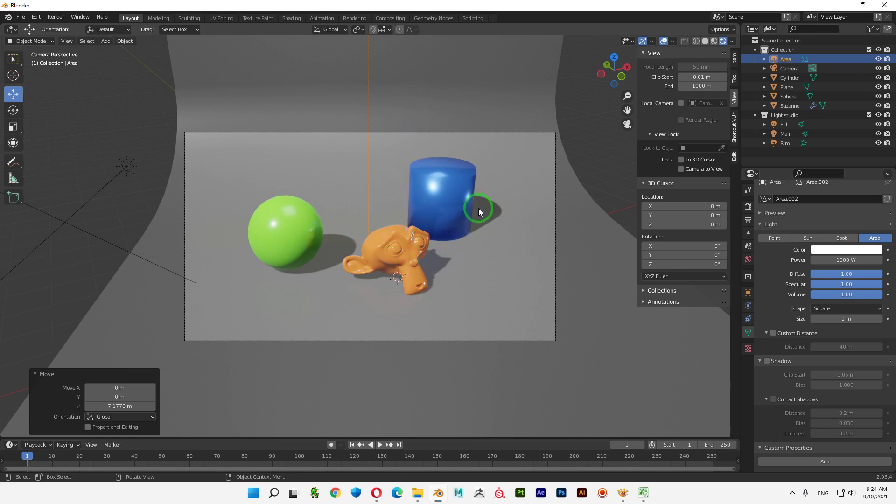
left_click(878, 59)
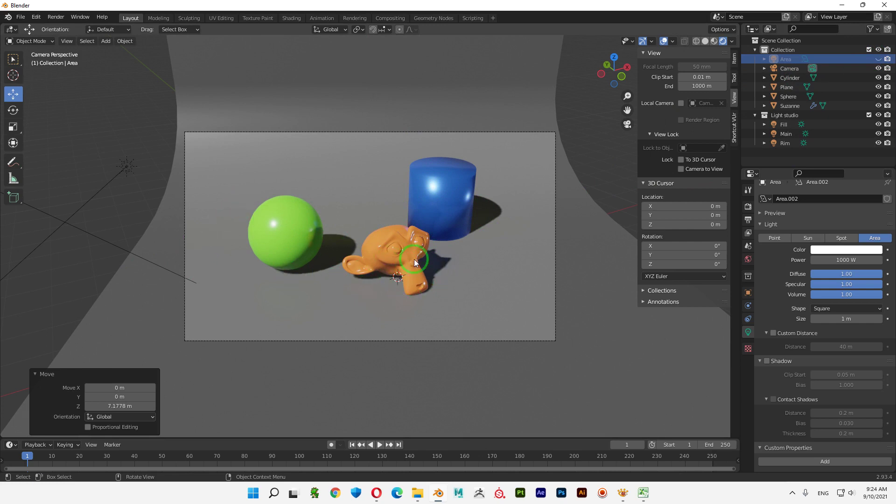
Uncheck Shadow on the Fill and Rim sun lights, then select Main and show Render properties
left_click(800, 124)
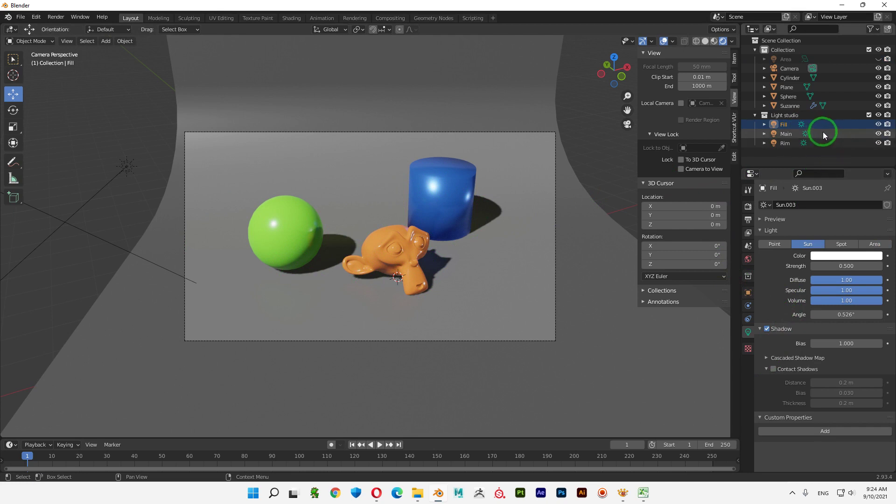
left_click(803, 134)
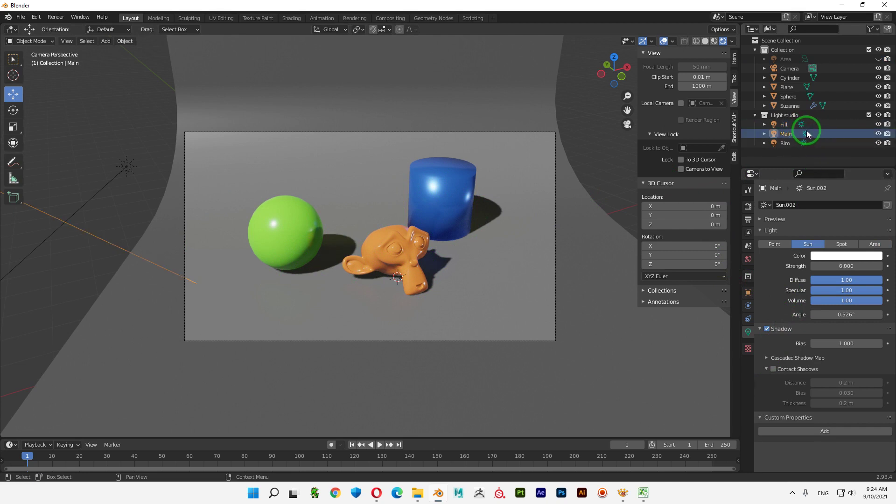
left_click(802, 125)
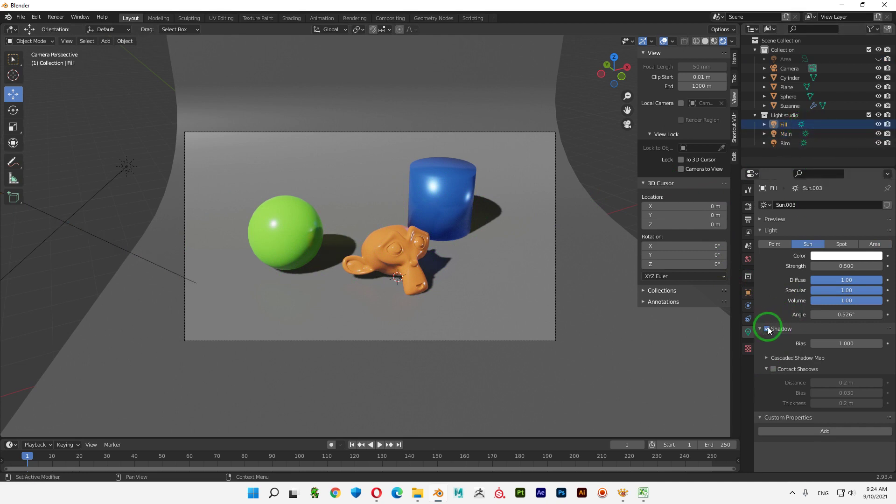
left_click(767, 329)
left_click(804, 143)
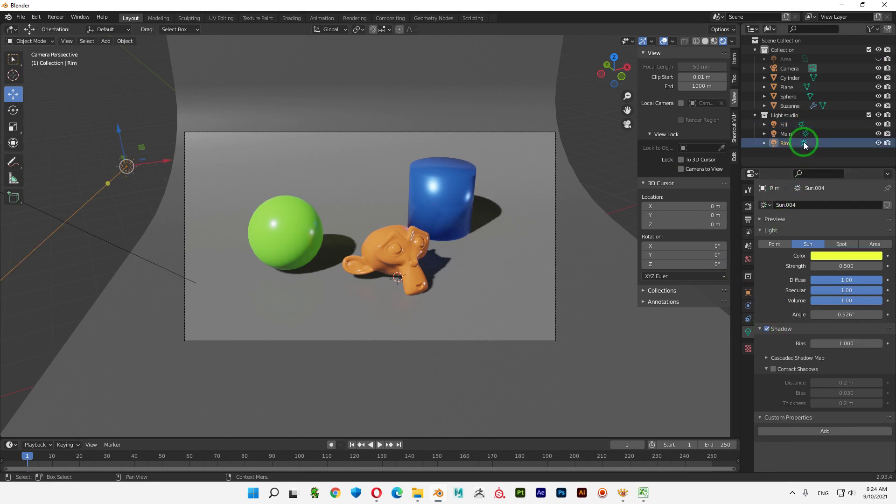
left_click(767, 329)
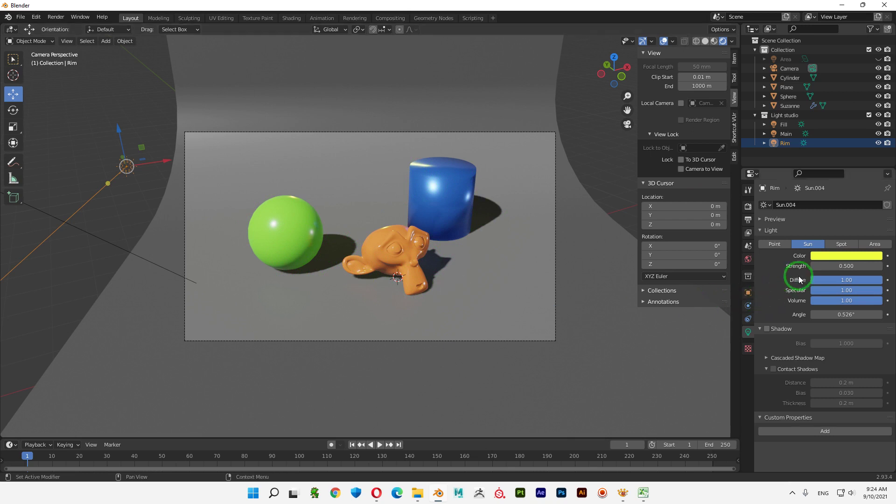
left_click(790, 134)
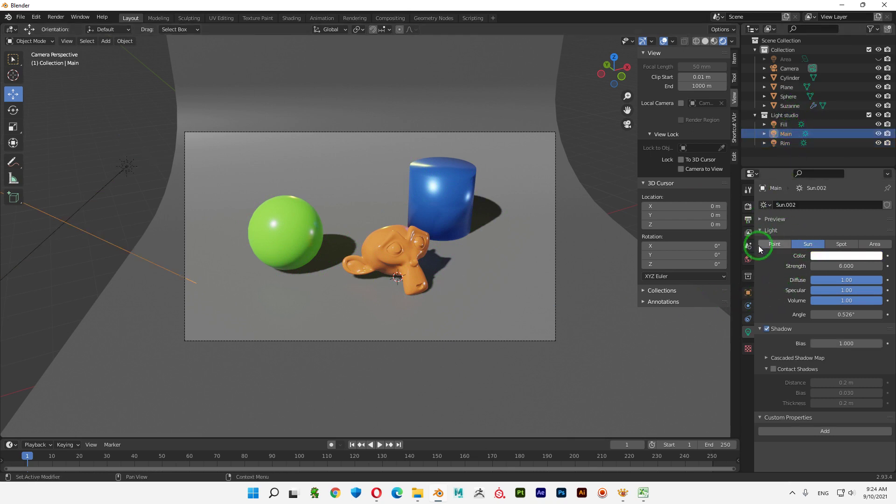
left_click(748, 206)
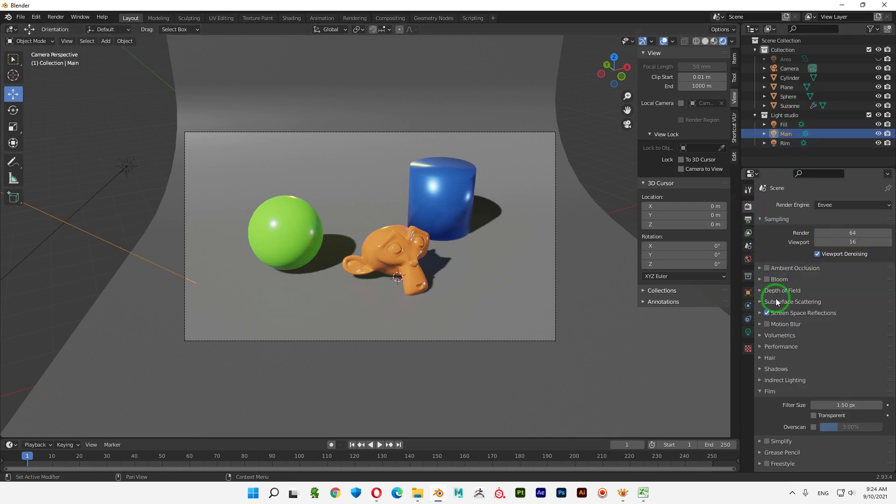
Set the Eevee Shadows Light Threshold to 0.029, briefly checking Indirect Lighting
left_click(766, 369)
scroll(803, 346, "down", 3)
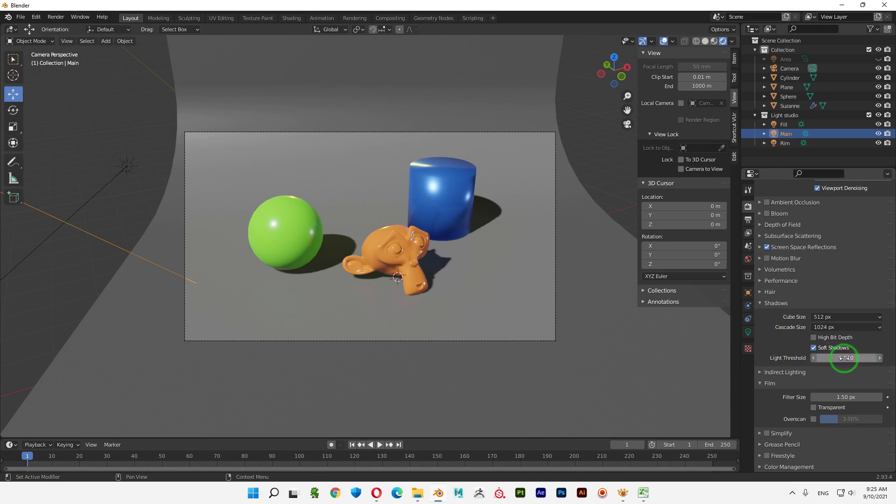
mouse_move(844, 358)
left_mouse_down()
mouse_move(867, 362)
mouse_move(52, 357)
left_mouse_up()
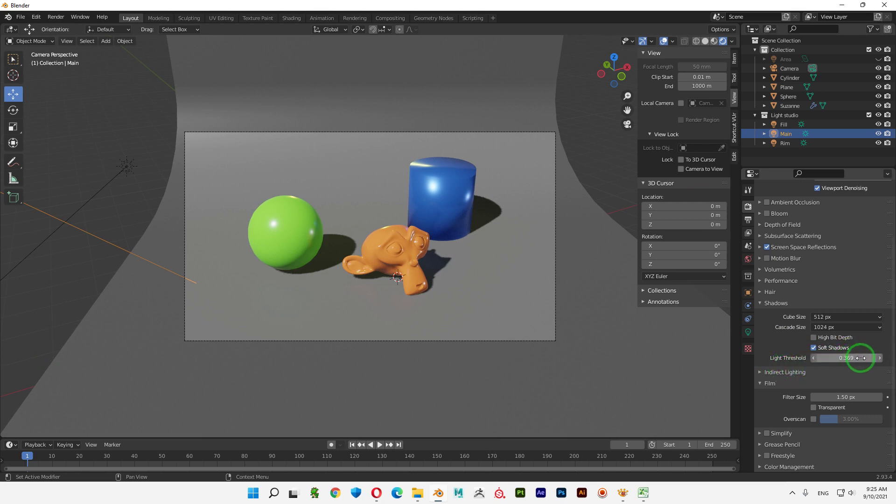
mouse_move(861, 358)
left_mouse_down()
mouse_move(671, 361)
mouse_move(696, 361)
mouse_move(679, 360)
left_mouse_up()
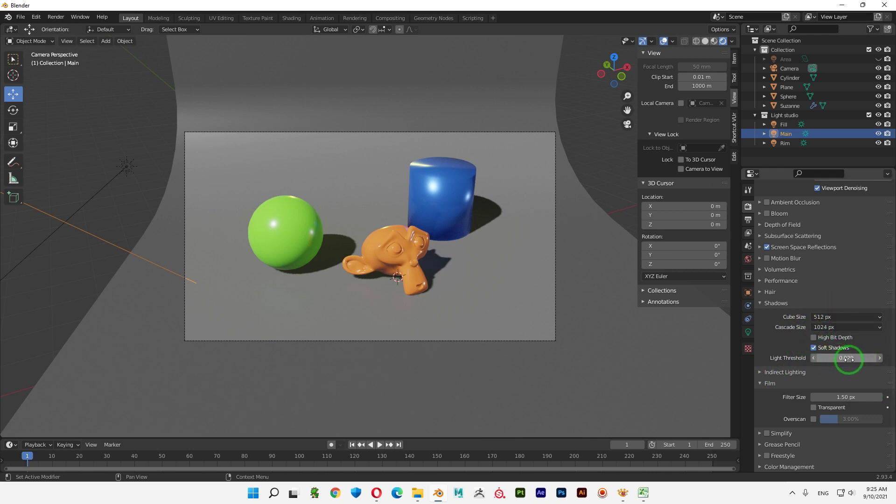
left_click(761, 373)
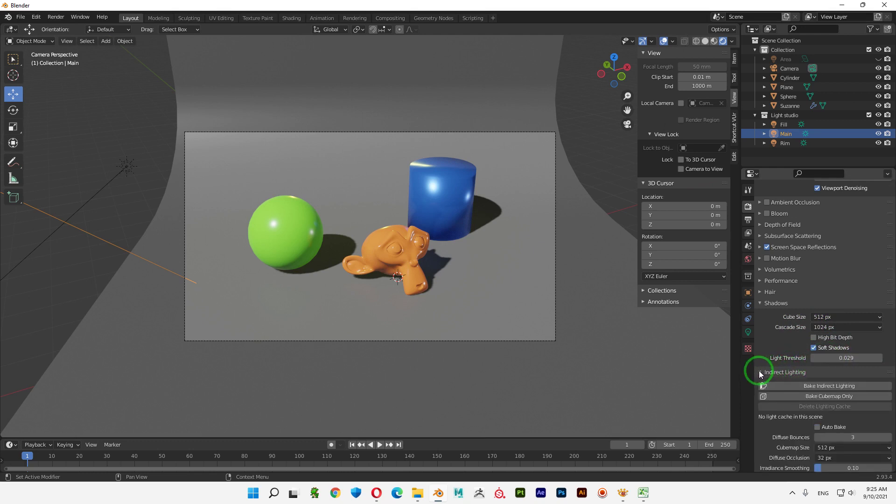
left_click(762, 373)
scroll(789, 326, "up", 2)
scroll(812, 315, "up", 3)
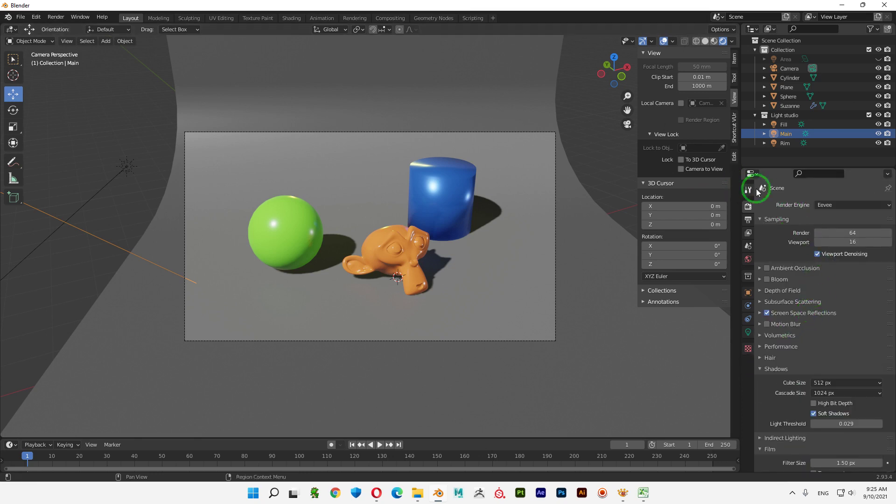
left_click(784, 124)
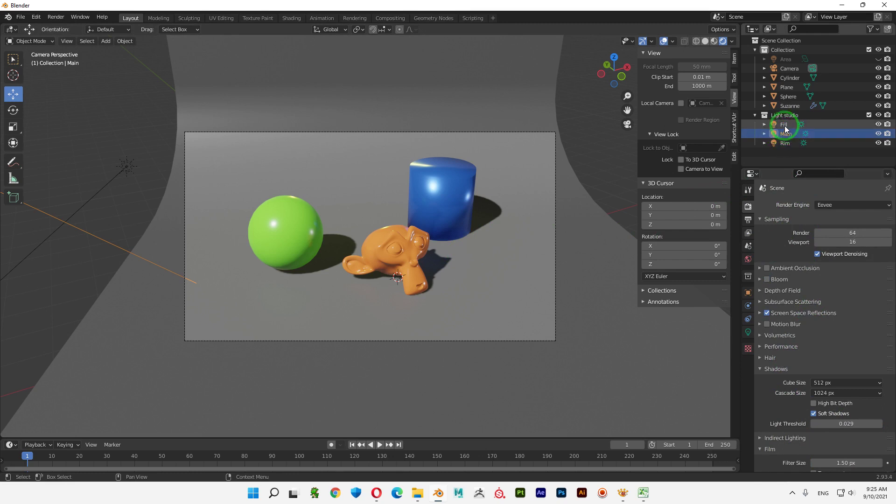
Set the Main sun's Volume contribution to 0.98, testing Specular along the way
left_click(749, 332)
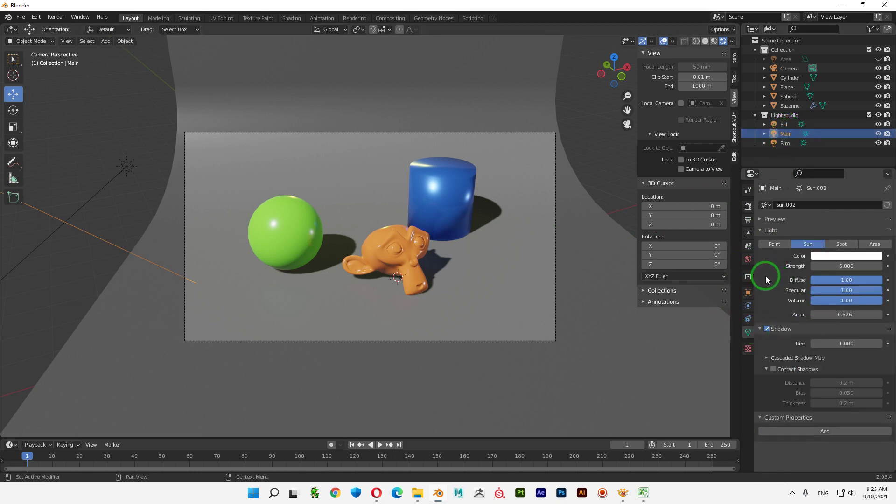
left_click_drag(850, 303, 790, 301)
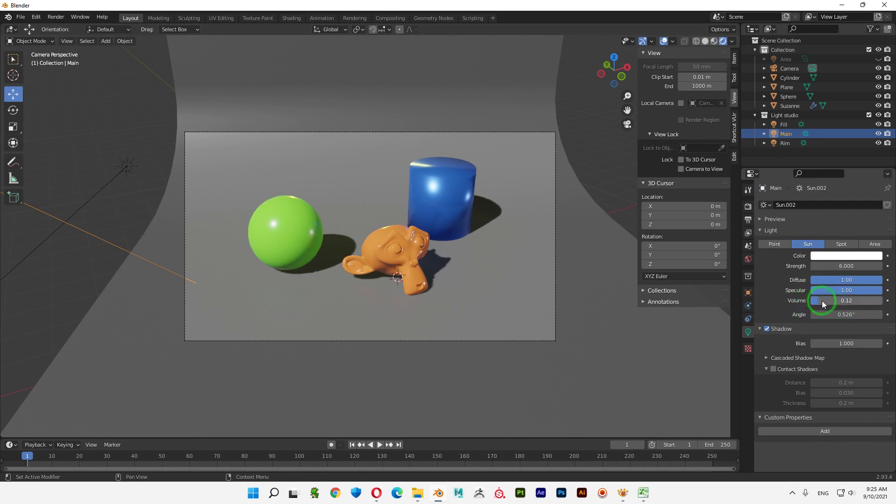
left_click_drag(822, 302, 880, 293)
left_click_drag(880, 293, 808, 293)
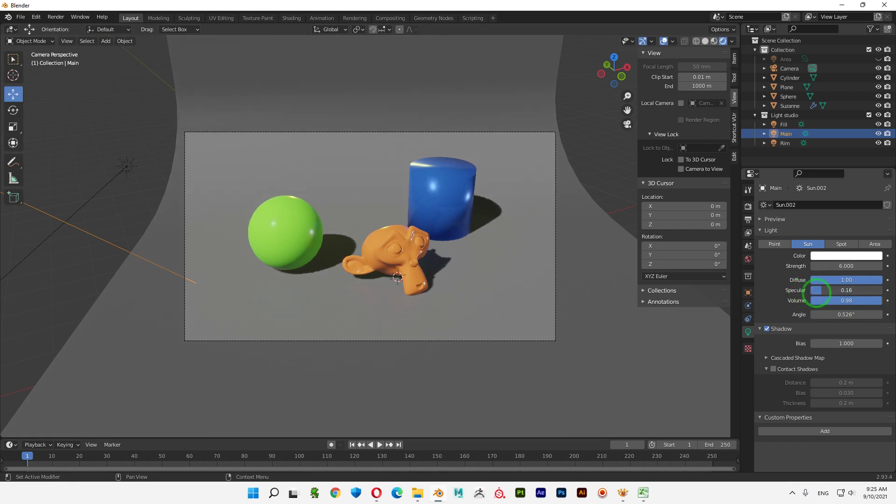
mouse_move(808, 290)
left_mouse_down()
mouse_move(878, 293)
mouse_move(23, 296)
mouse_move(887, 294)
left_mouse_up()
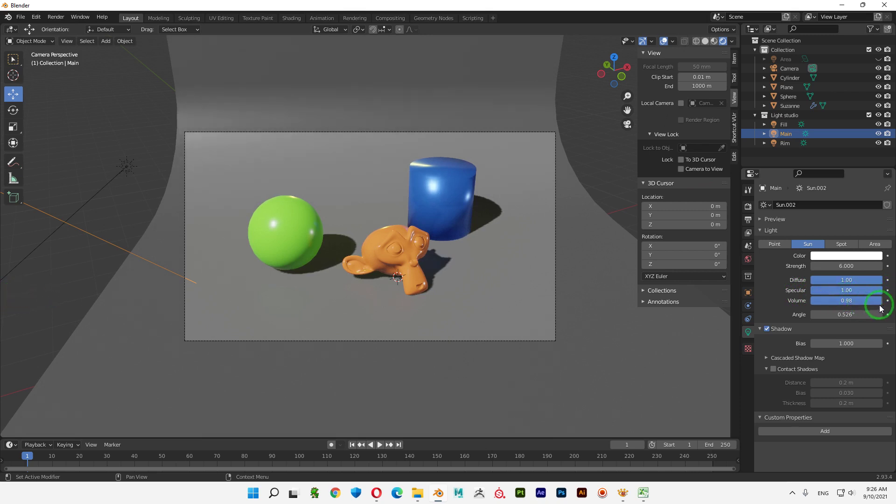
Try different sun Angle and shadow Bias values, ending at 0.526° and Bias 1.000
left_click_drag(856, 316, 93, 320)
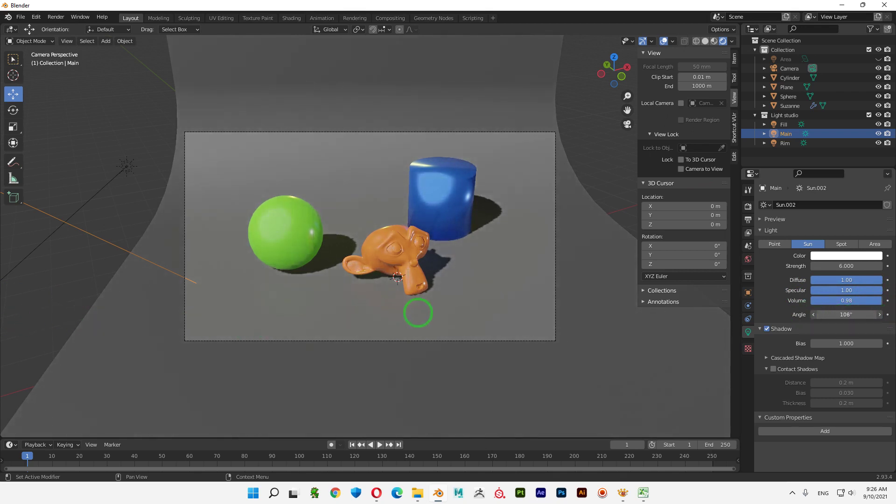
mouse_move(94, 320)
left_mouse_down()
mouse_move(111, 326)
mouse_move(81, 323)
mouse_move(791, 309)
left_mouse_up()
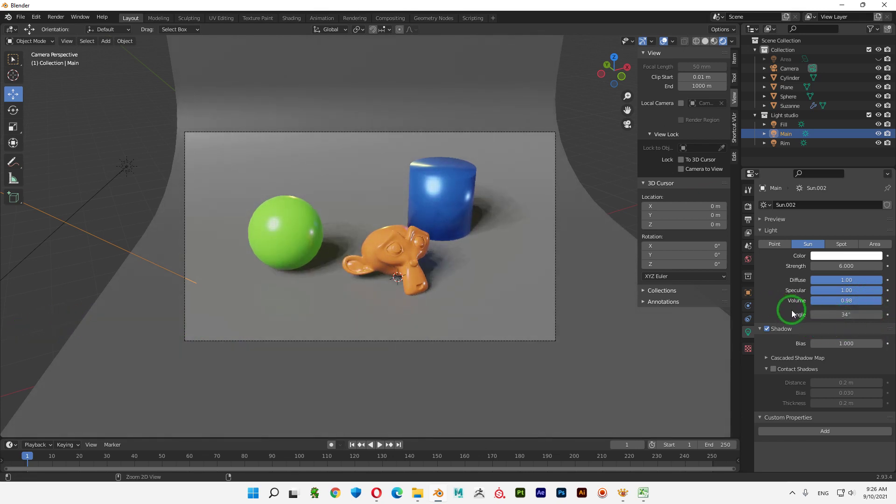
left_click_drag(822, 314, 793, 314)
left_click_drag(856, 339, 40, 345)
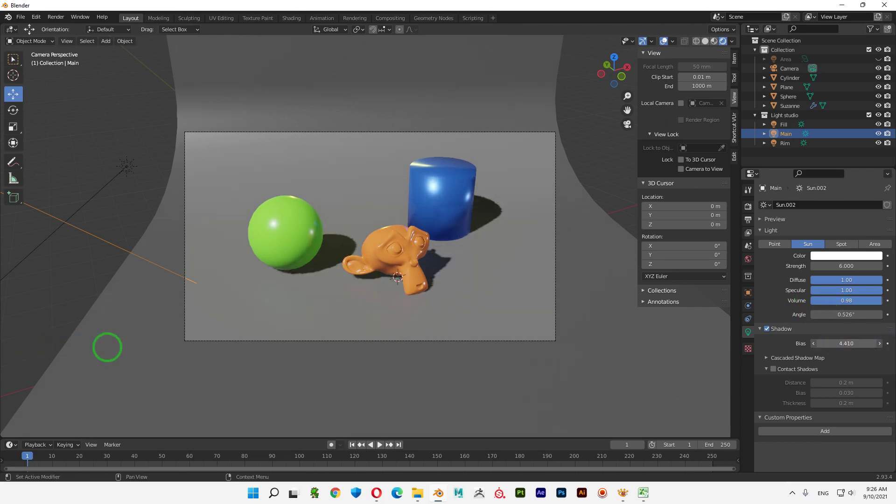
mouse_move(40, 344)
left_mouse_down()
mouse_move(836, 343)
mouse_move(838, 358)
mouse_move(571, 346)
mouse_move(853, 347)
left_mouse_up()
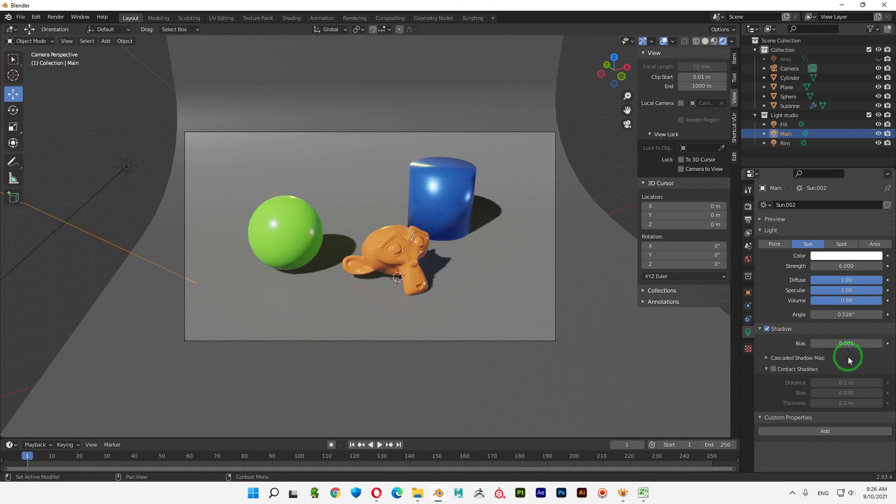
left_click_drag(853, 346, 843, 343)
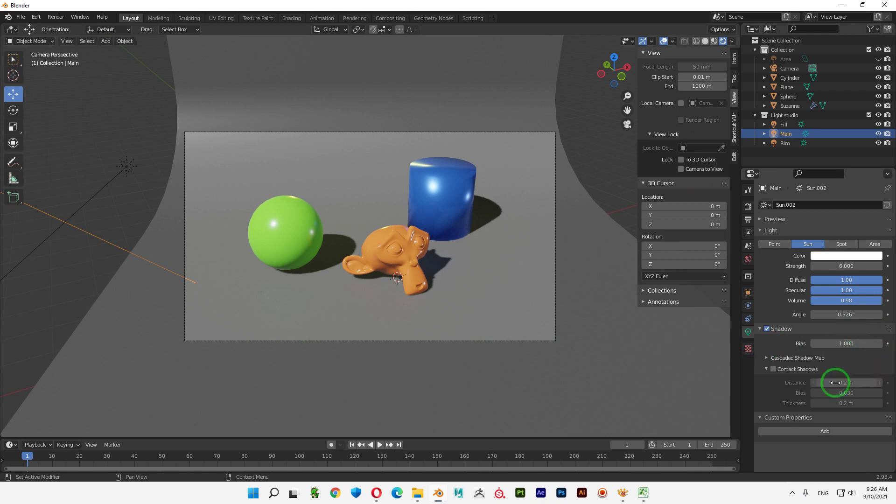
Expand Cascaded Shadow Map to show Count 4 and Max Distance 200 m
left_click(777, 358)
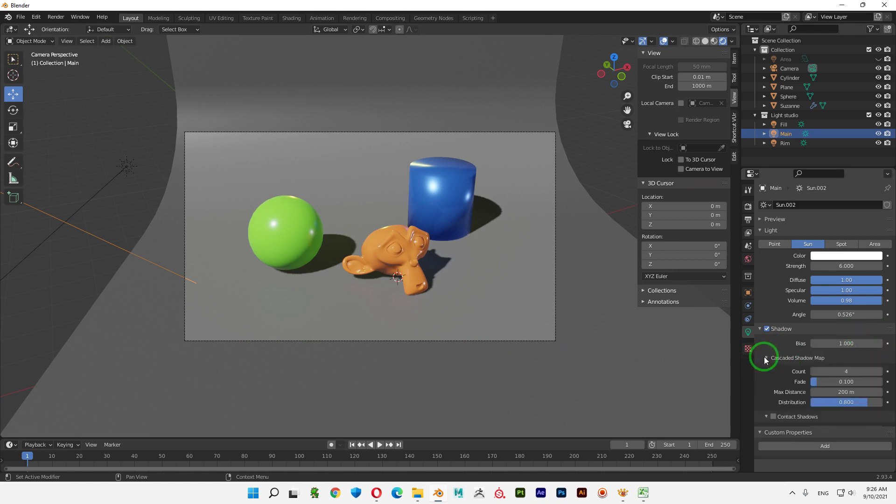
scroll(783, 369, "down", 1)
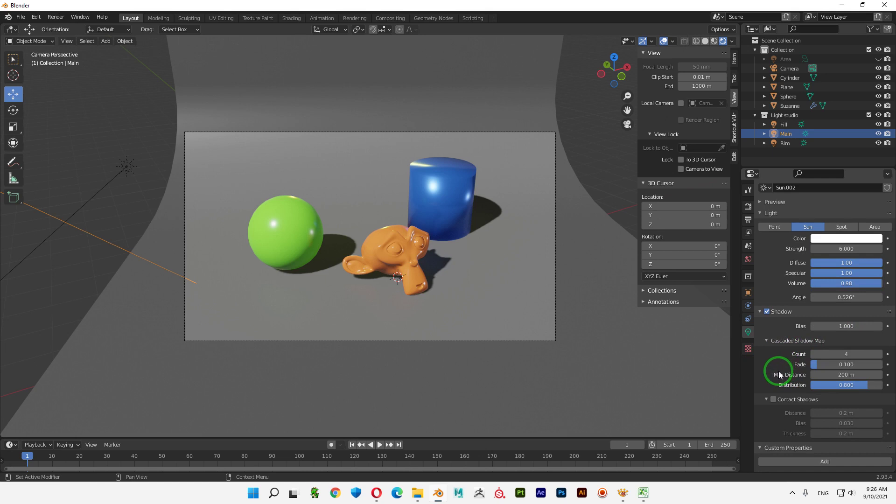
scroll(778, 374, "up", 1)
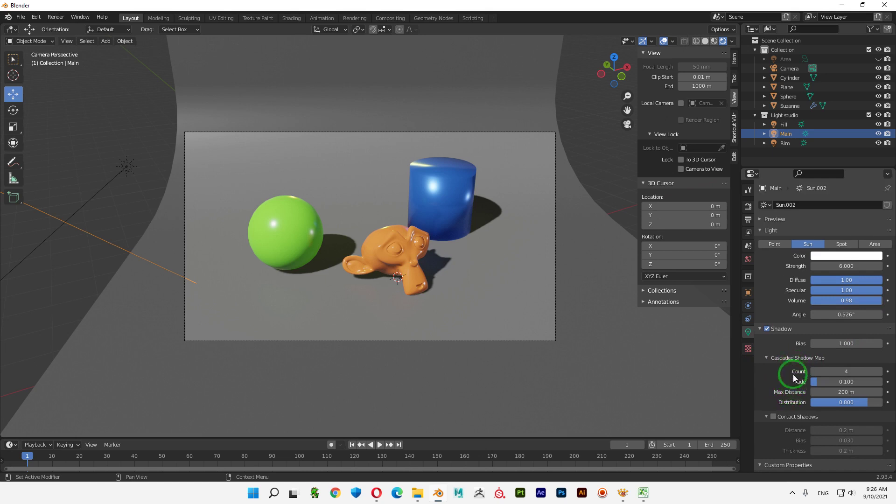
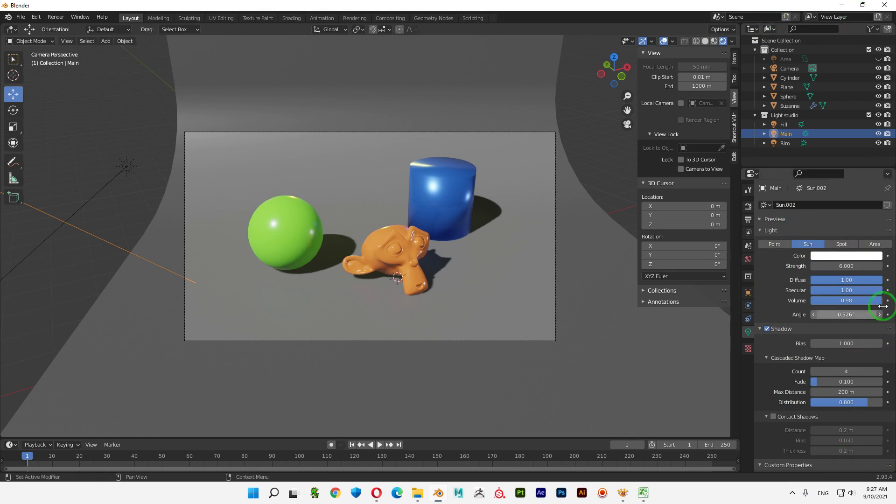
Select the backdrop plane and hide the Light studio collection's lights in the Outliner
left_click(482, 350)
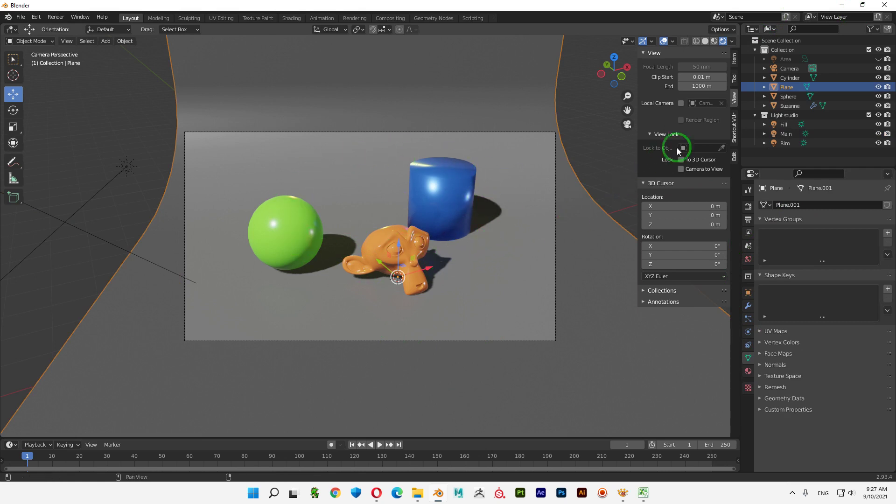
left_click(879, 115)
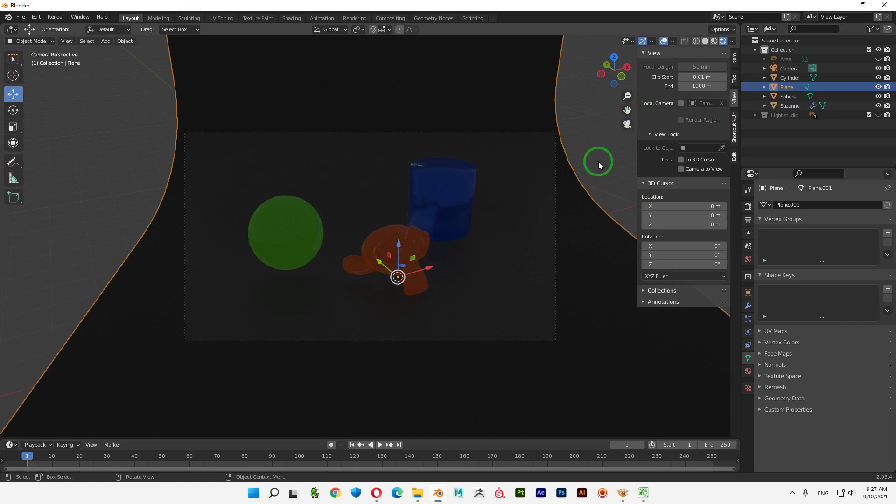
Leave camera view, deselect the backdrop and add a new mesh plane
left_click(627, 124)
left_click(571, 273)
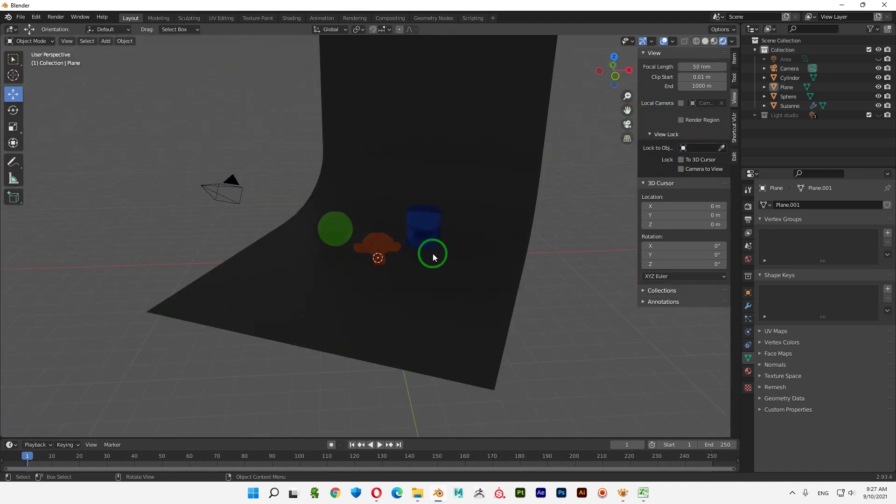
left_click(105, 41)
mouse_move(136, 52)
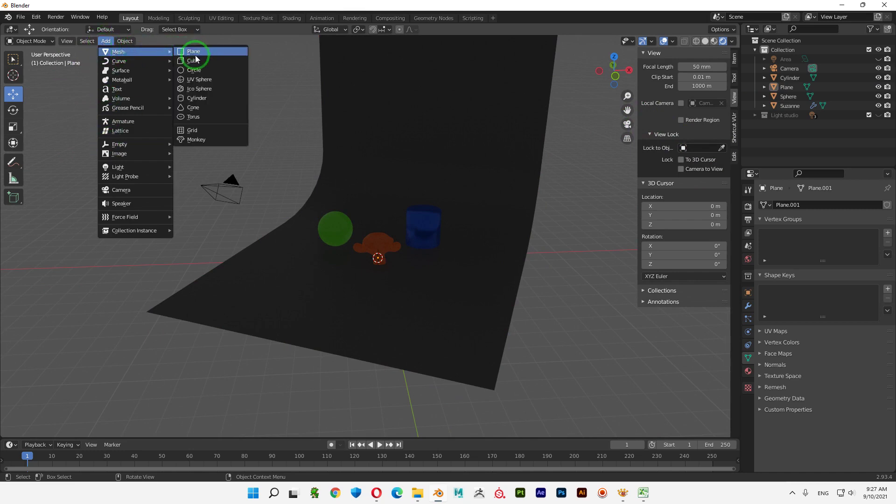
left_click(193, 52)
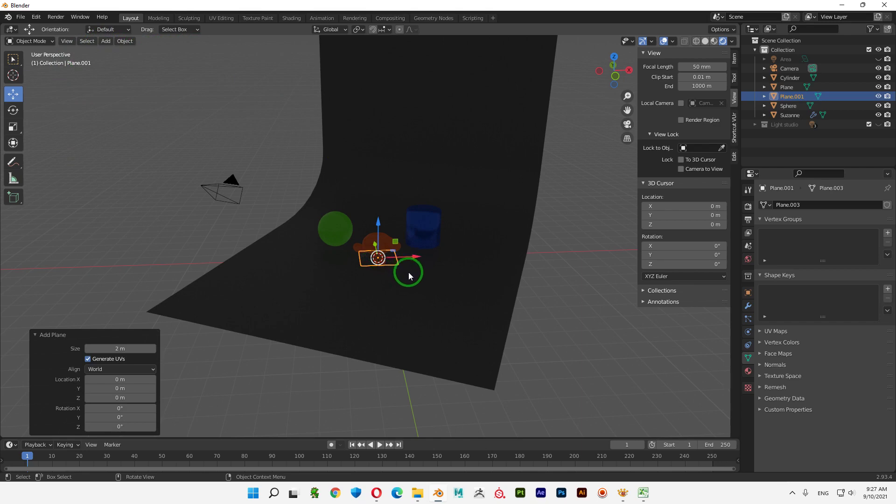
Scale the new plane up six times
key("shift+space")
key("s")
key("s")
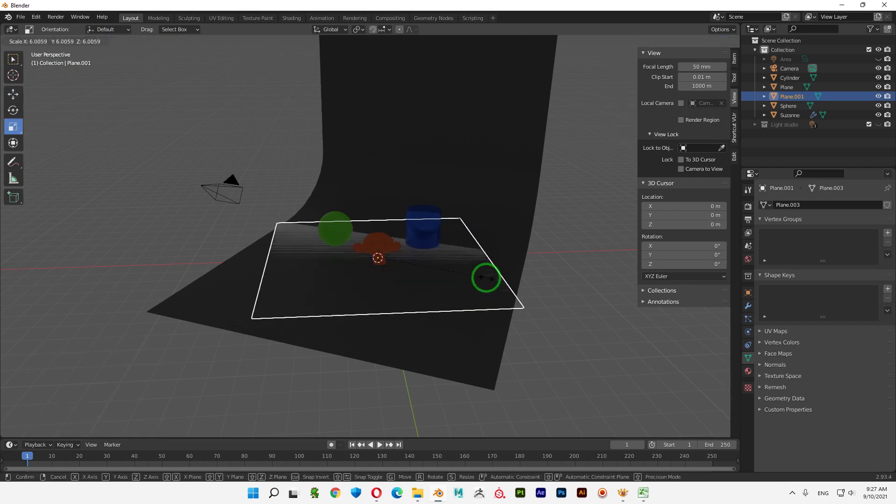
left_click(486, 277)
left_click(467, 276)
key("shift+space")
key("g")
Raise the new plane about 5.79 m overhead, undoing an accidental backdrop move
left_click(394, 248)
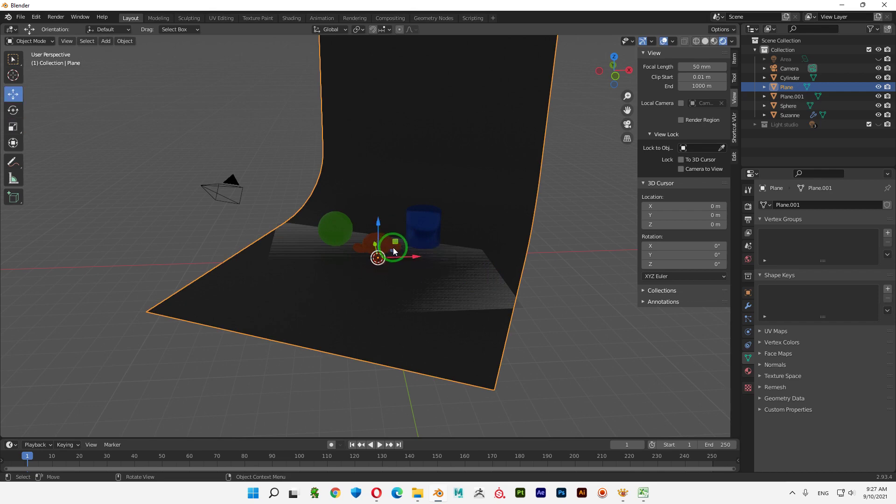
left_click_drag(393, 251, 381, 146)
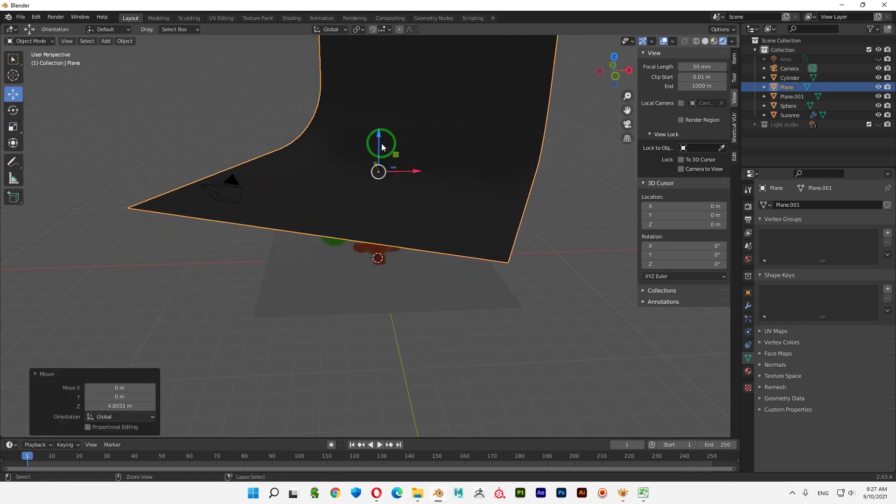
key("ctrl+z")
left_click(523, 303)
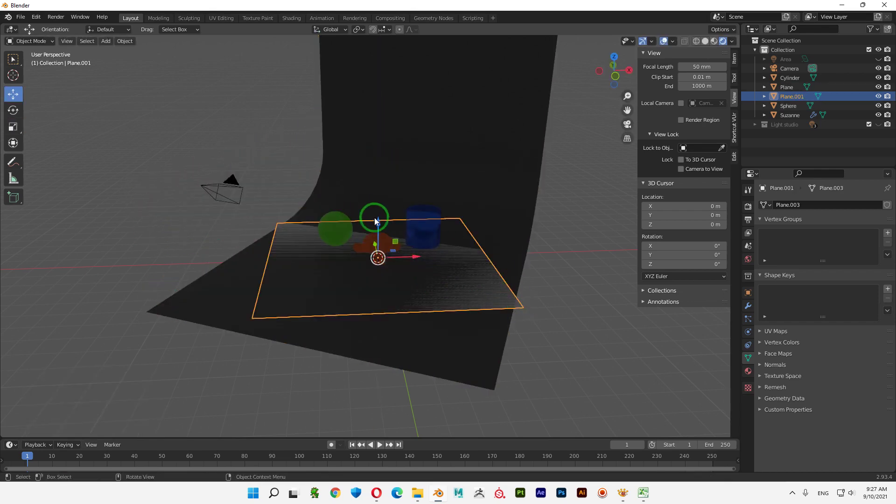
left_click_drag(375, 220, 378, 114)
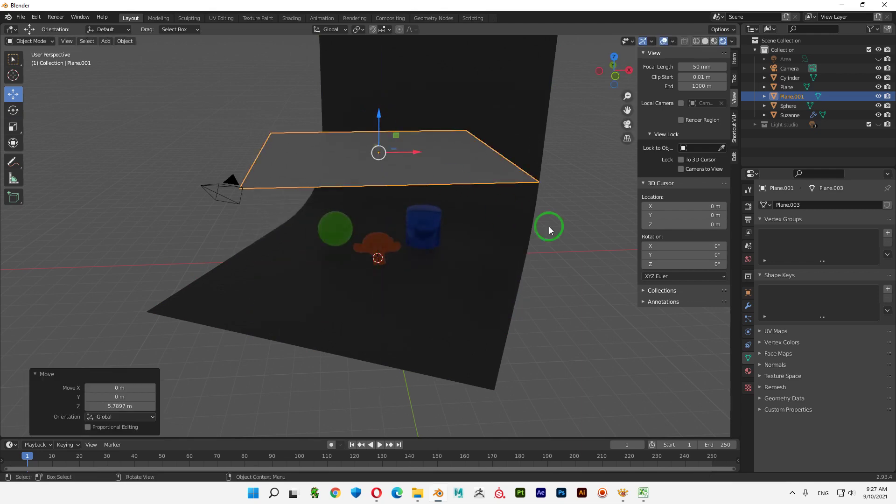
Give the new plane a new material with an Emission surface shader
left_click(748, 371)
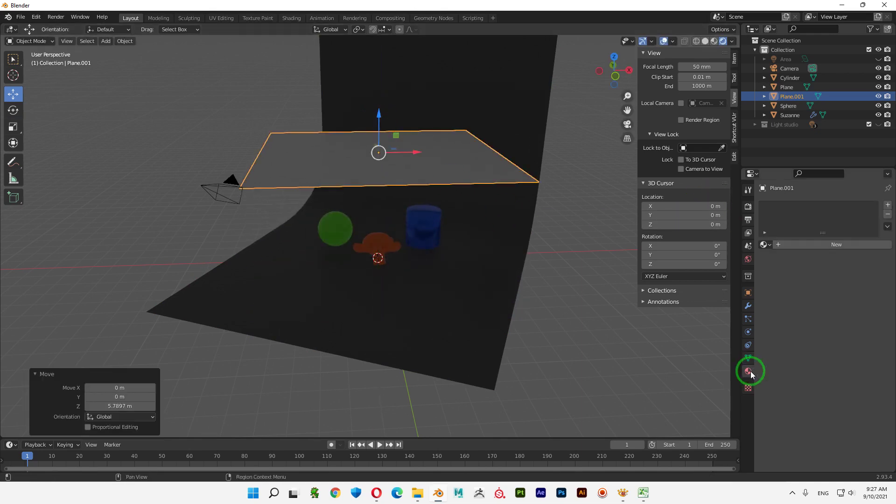
left_click(836, 244)
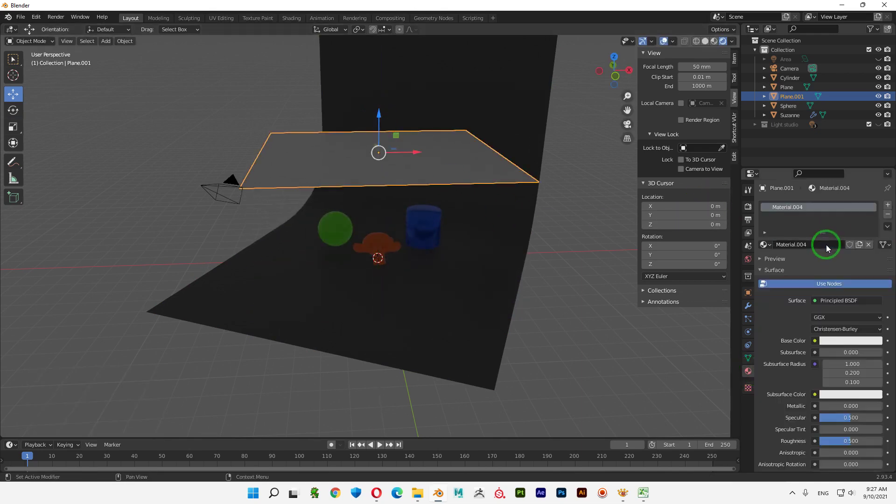
left_click(844, 303)
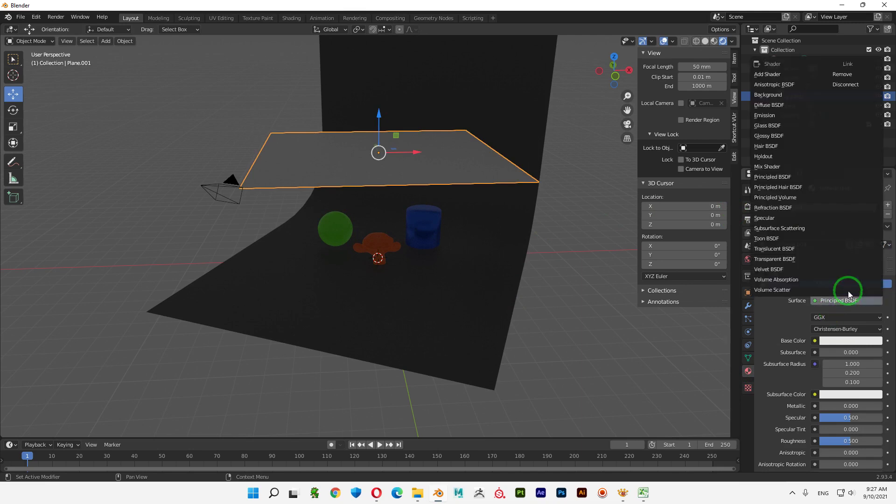
left_click(768, 117)
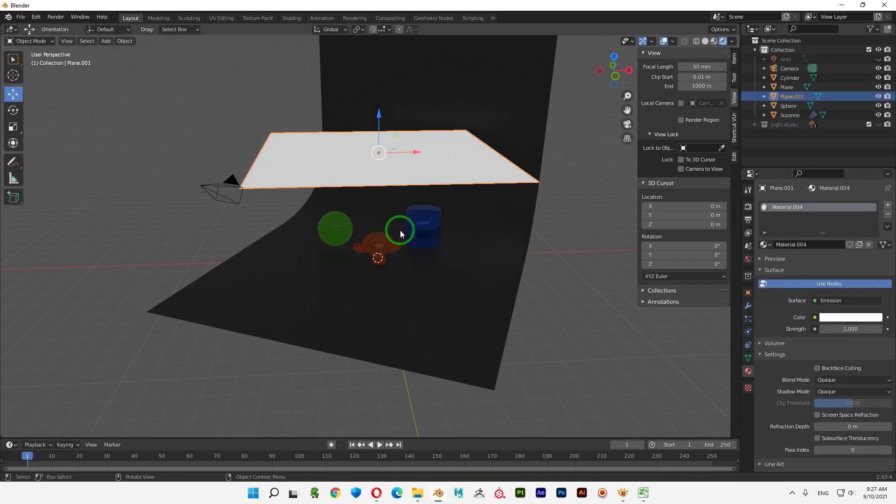
Set the emission strength to 5000
left_click_drag(858, 329, 51, 333)
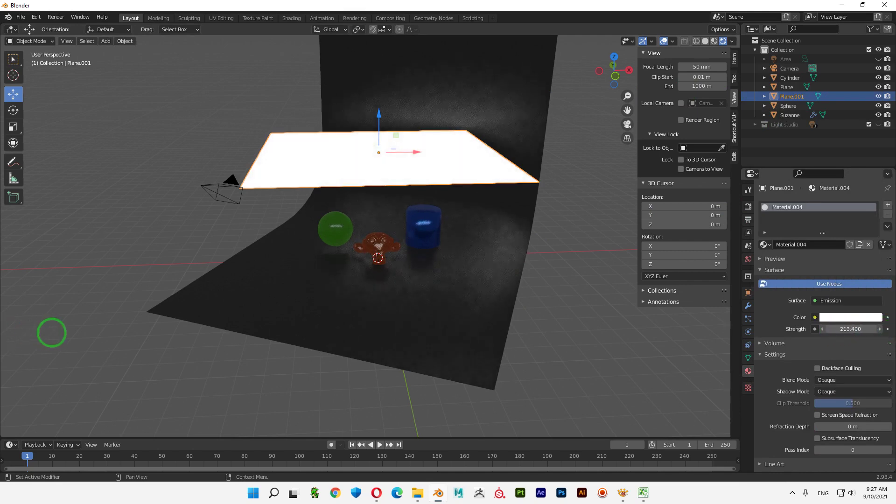
left_click_drag(154, 336, 892, 336)
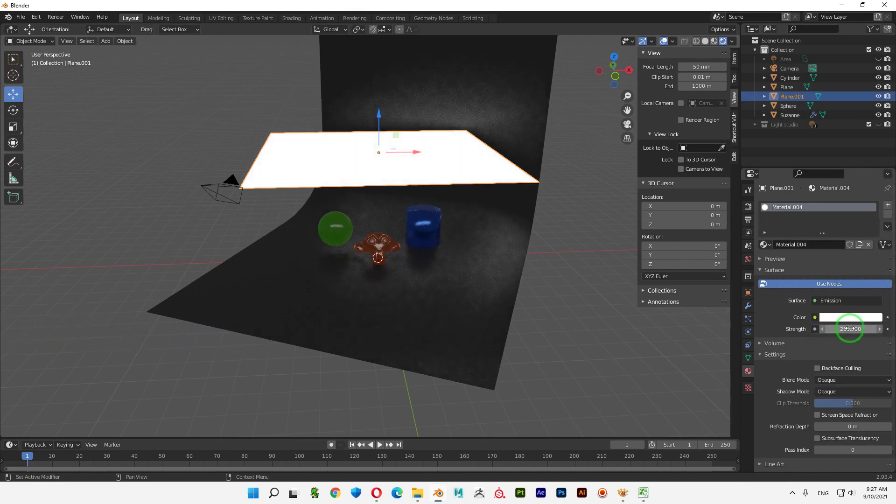
left_click_drag(891, 338, 840, 328)
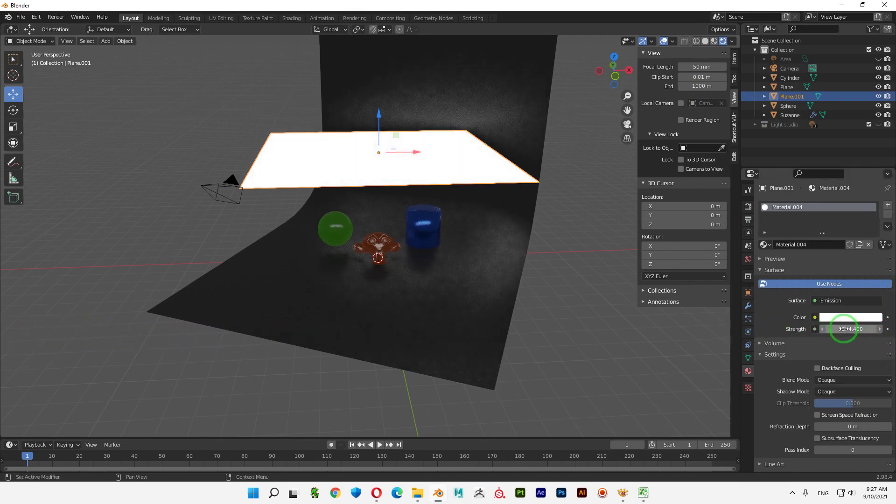
left_click(841, 328)
type("5000")
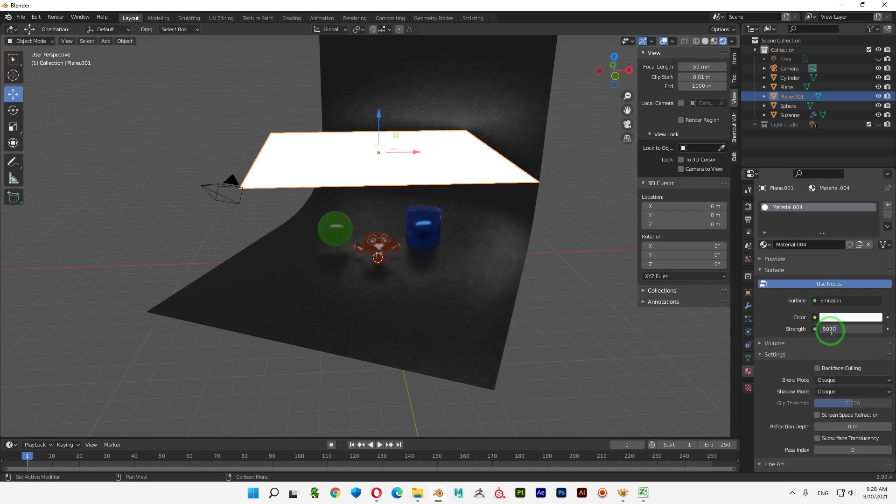
key("Return")
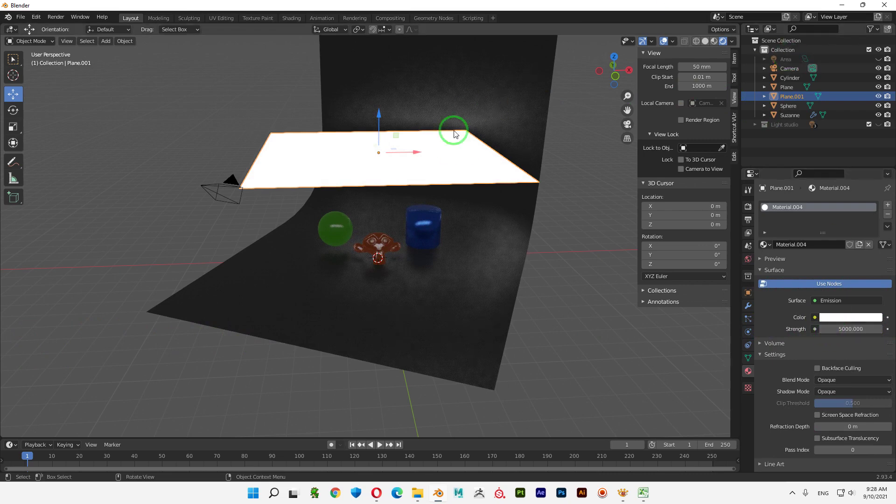
Orbit and zoom to inspect the emission-lit objects, backdrop and panel
middle_click_drag(421, 265, 434, 242)
scroll(514, 248, "up", 5)
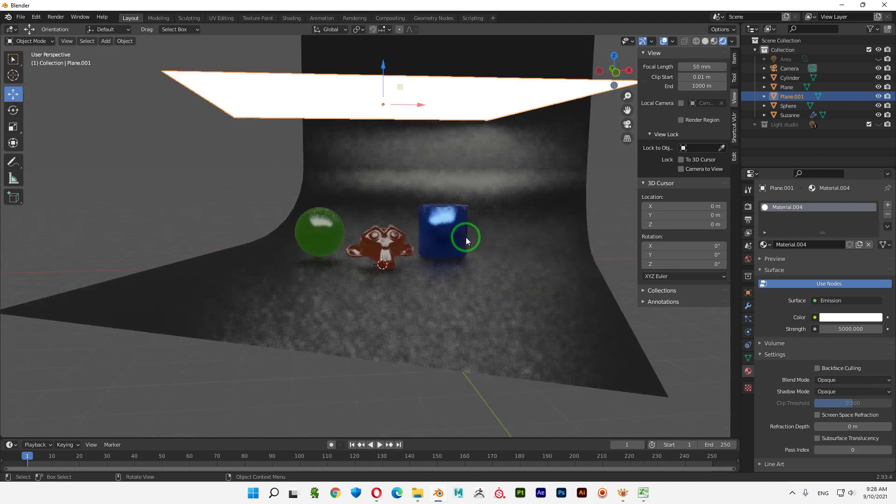
mouse_move(515, 248)
middle_mouse_down()
mouse_move(489, 270)
mouse_move(477, 265)
middle_mouse_up()
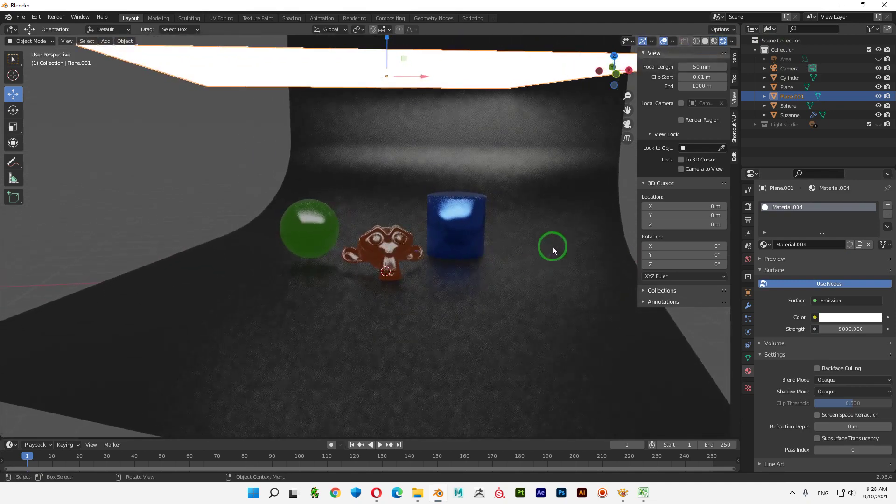
scroll(553, 247, "down", 5)
middle_click_drag(548, 247, 545, 247)
scroll(424, 241, "up", 3)
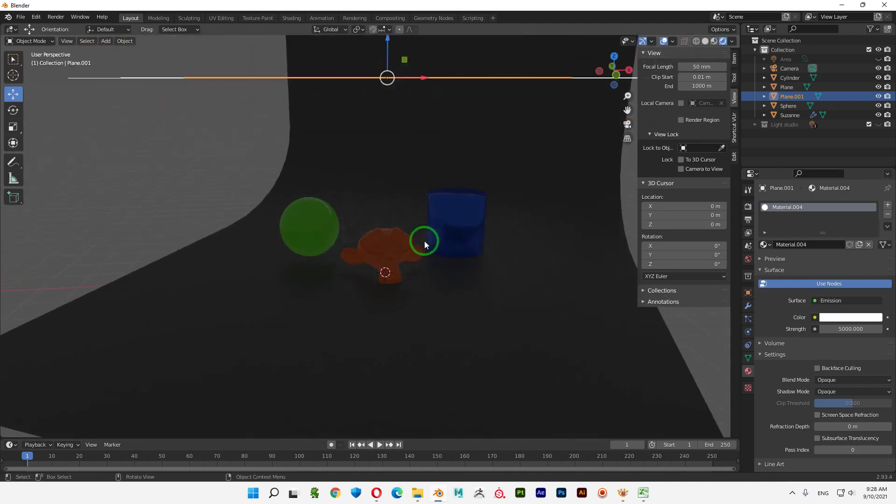
middle_click_drag(424, 240, 488, 239)
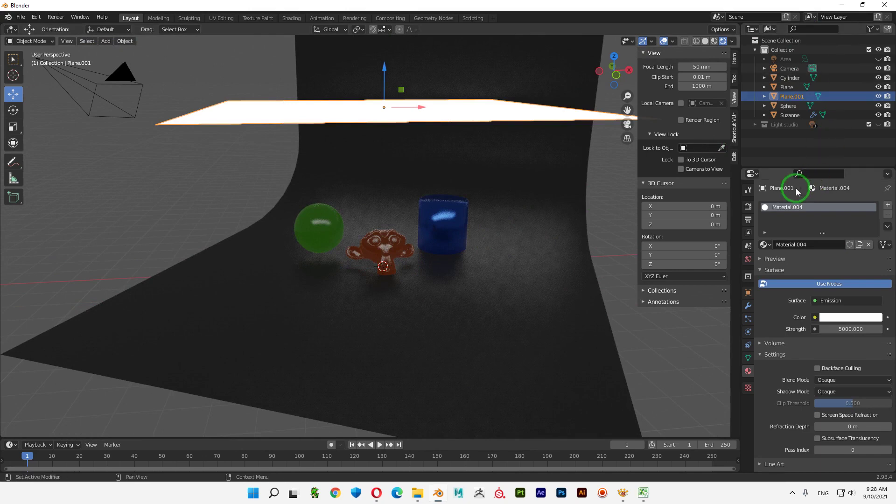
Preview with the scene's world lighting and switch the render engine to Cycles
left_click(748, 206)
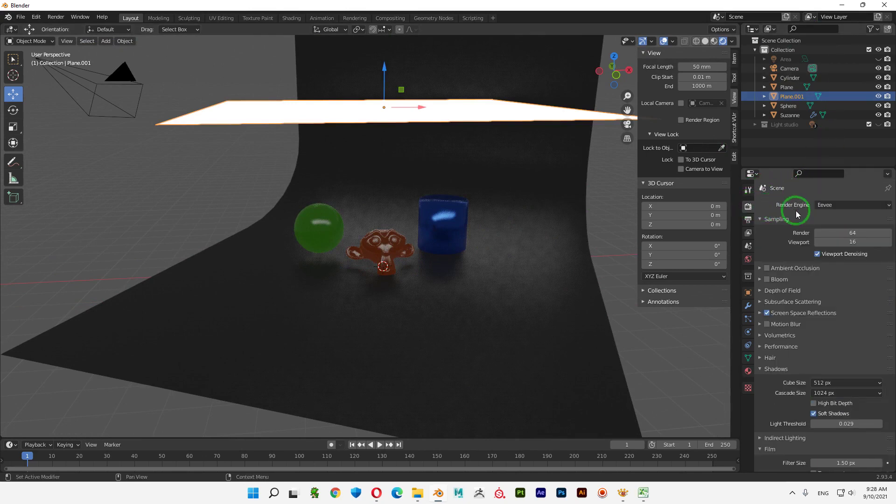
left_click(732, 42)
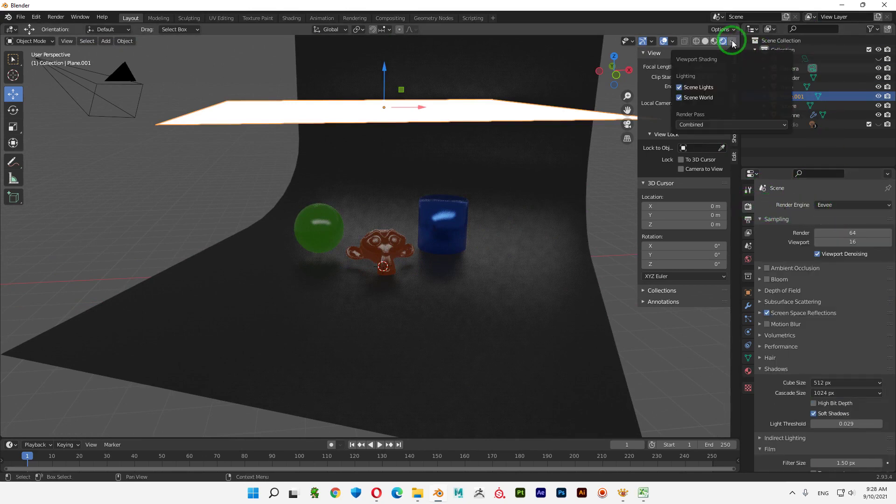
left_click(680, 88)
left_click(679, 98)
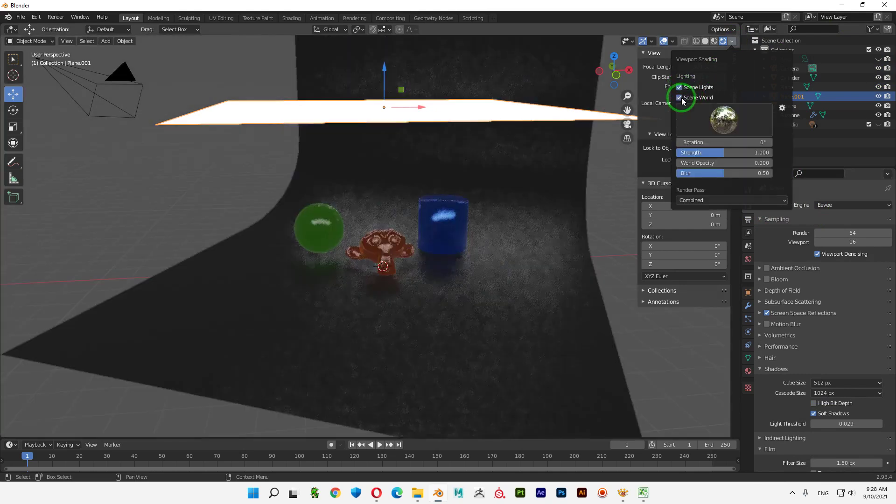
left_click(679, 98)
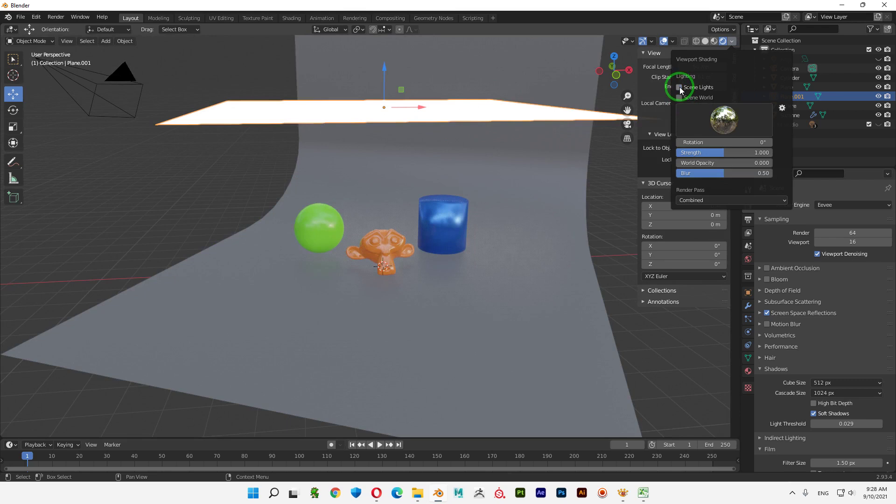
left_click(679, 97)
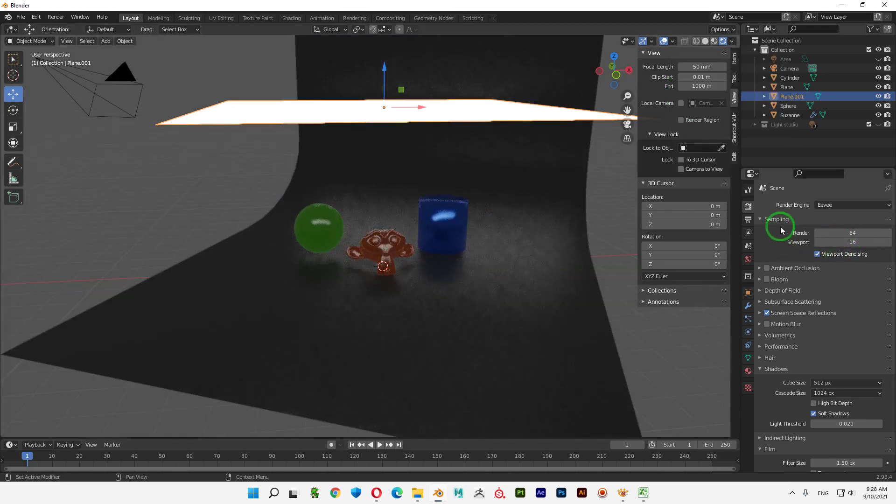
left_click(840, 205)
left_click(825, 239)
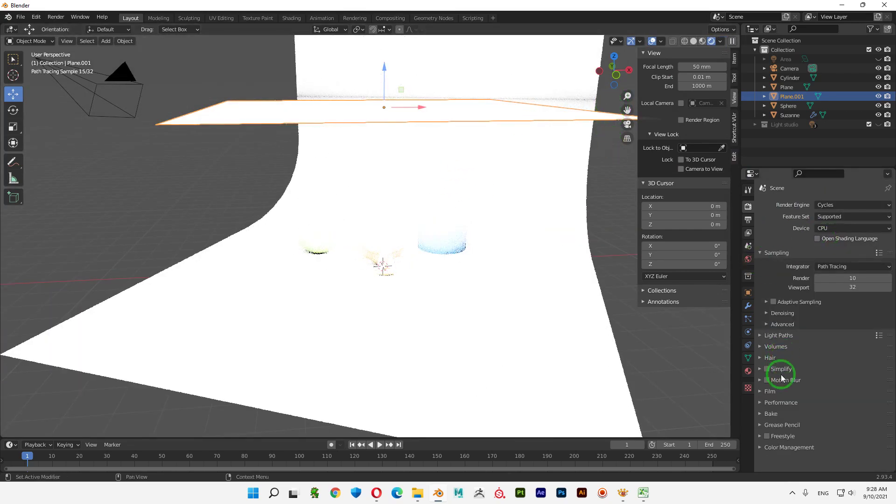
Lower the panel's emission strength from 100 to 10, 5 and finally 3
left_click(747, 372)
left_click(854, 303)
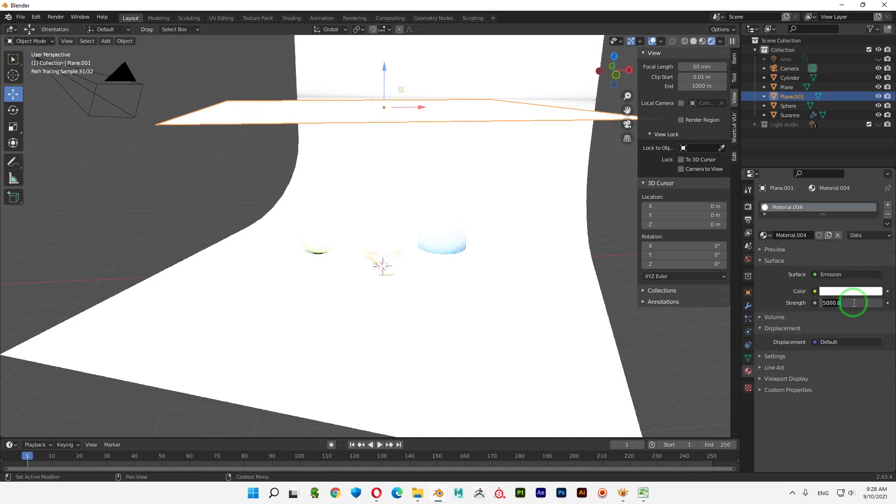
type("100.000")
key("Return")
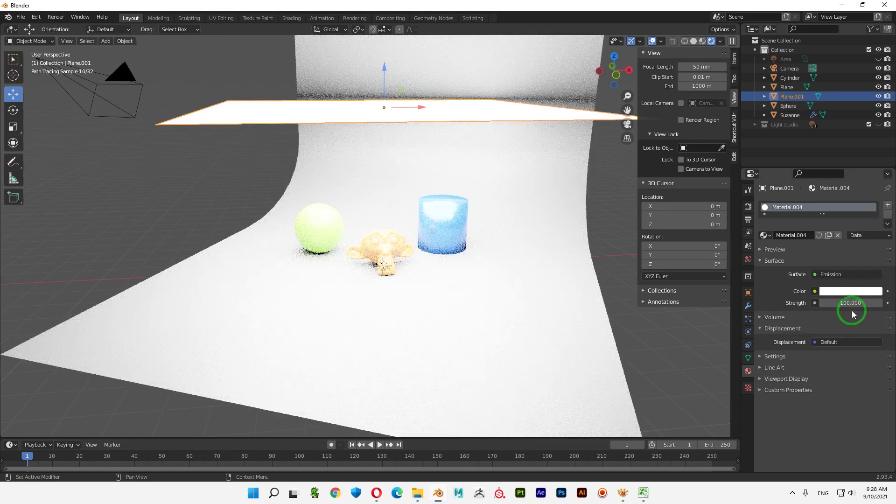
left_click(849, 303)
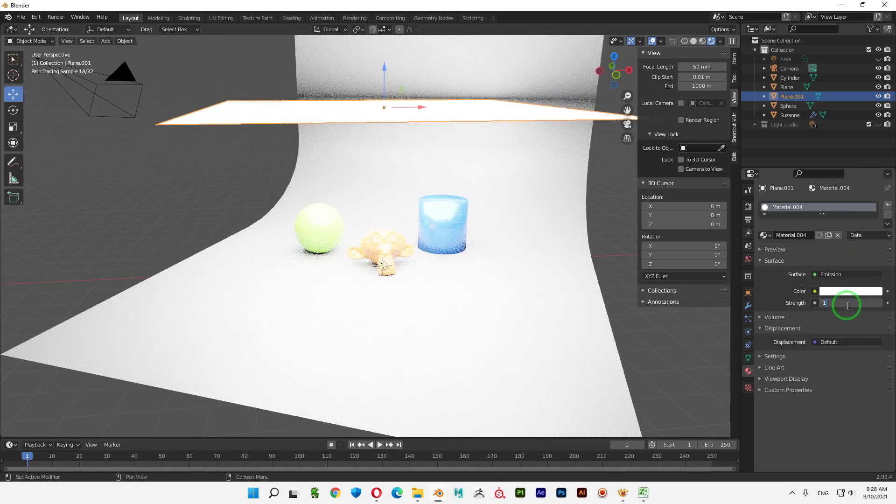
type("0")
key("Return")
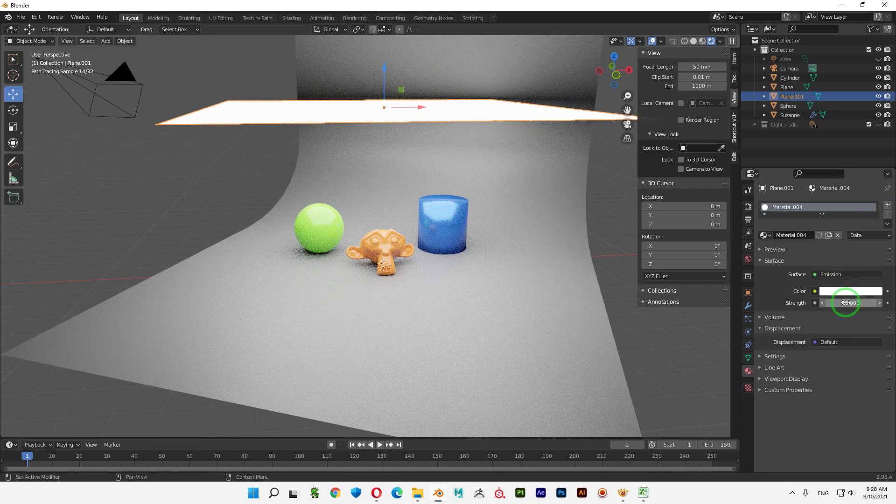
left_click(847, 302)
key("Return")
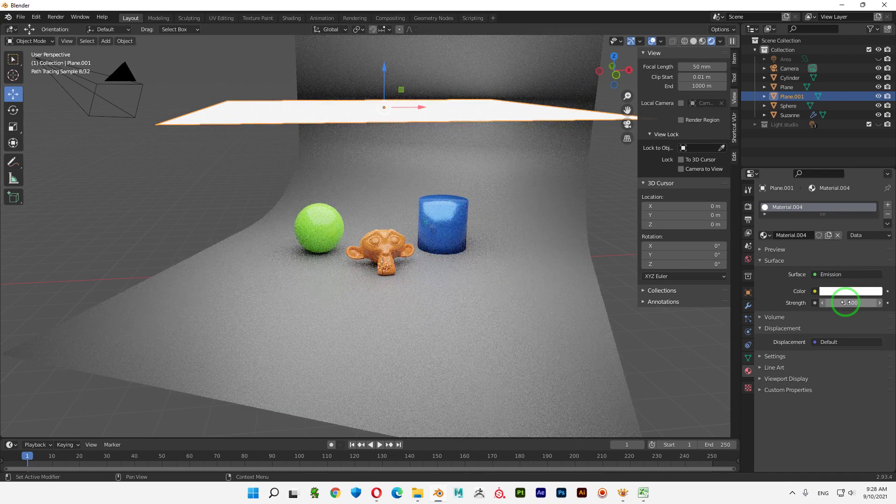
left_click(845, 303)
type("3")
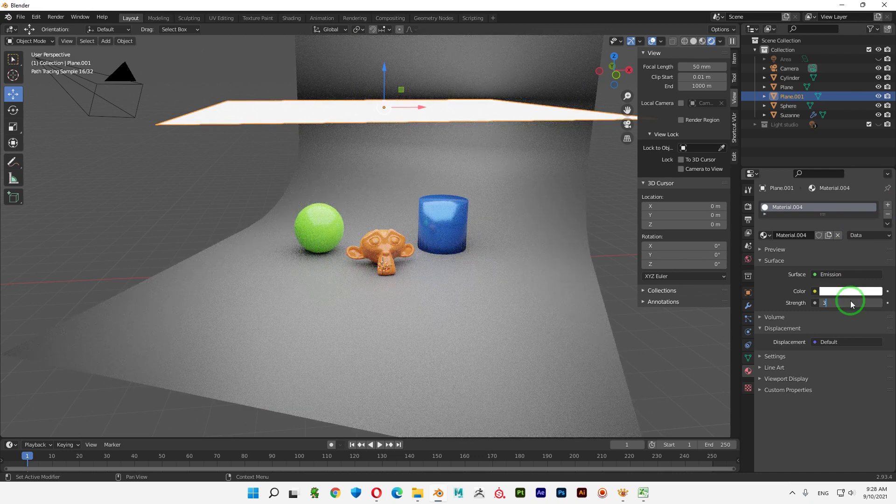
key("Return")
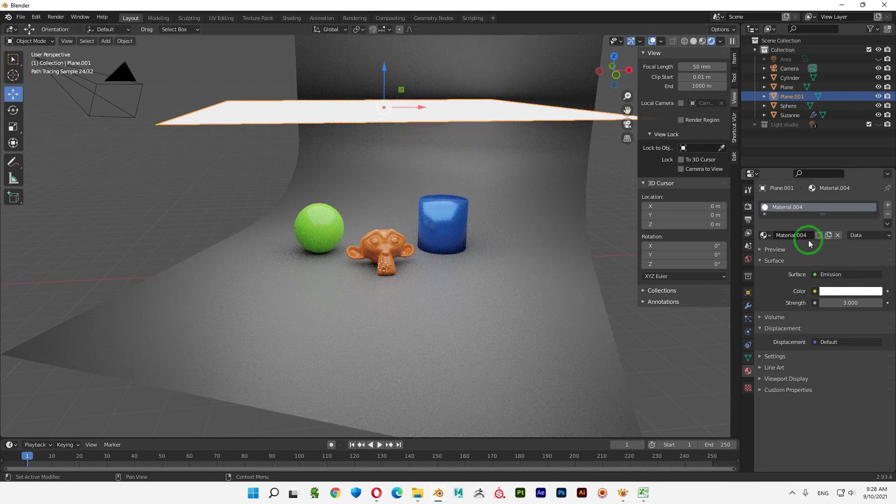
Switch the render engine back to Eevee and view in material preview shading
left_click(749, 209)
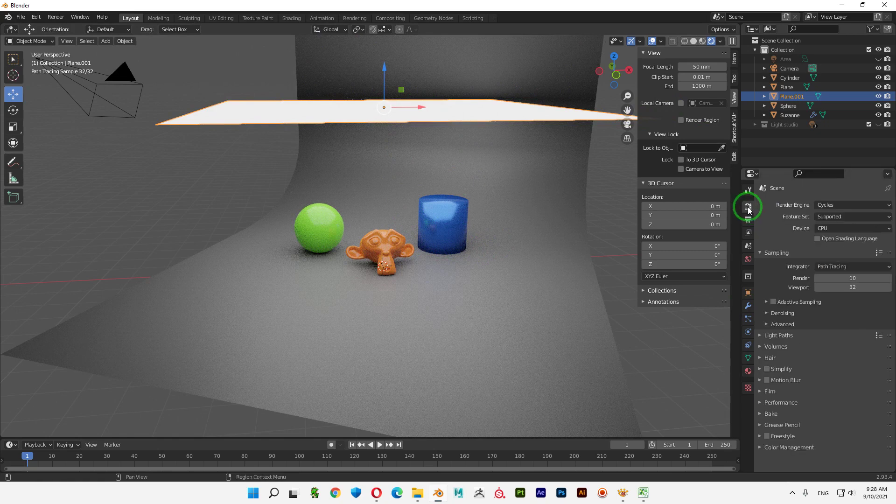
left_click(849, 208)
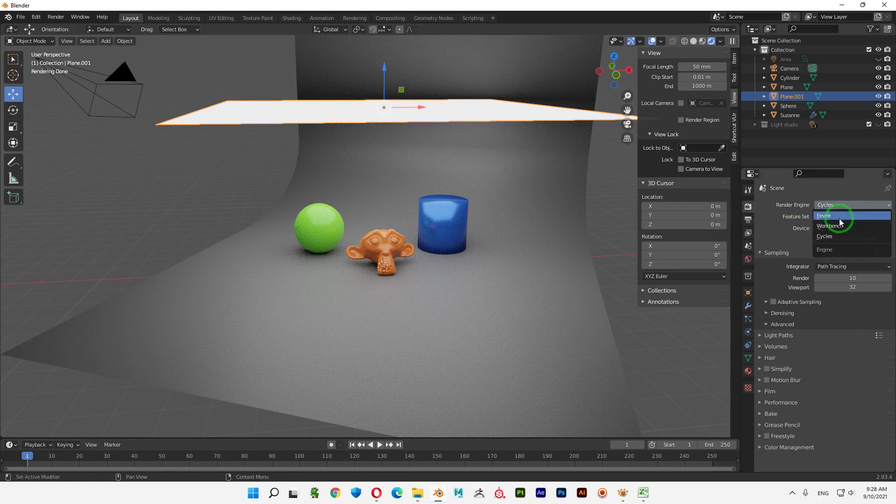
left_click(822, 216)
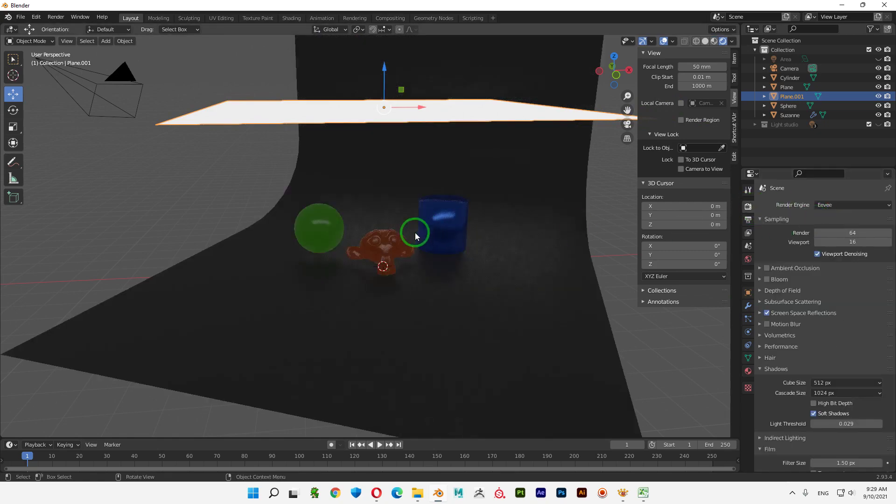
mouse_move(415, 232)
middle_mouse_down()
mouse_move(463, 276)
mouse_move(550, 258)
mouse_move(517, 245)
mouse_move(467, 271)
middle_mouse_up()
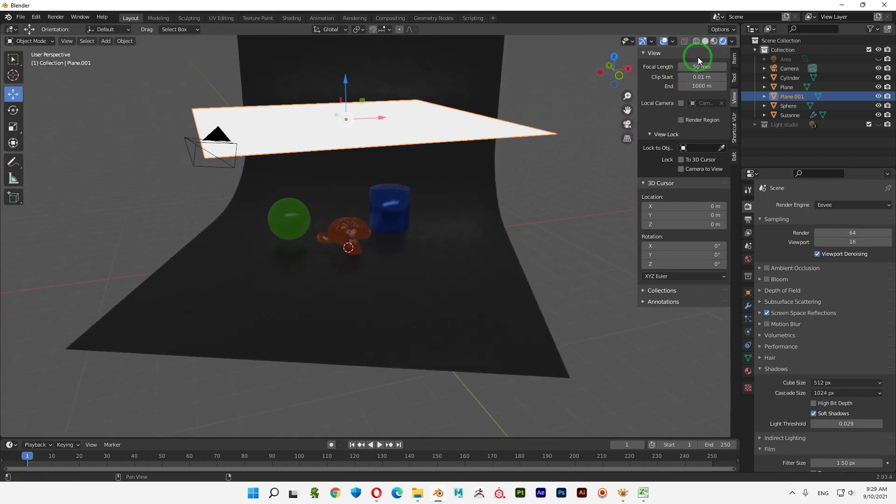
left_click(714, 41)
Return to rendered shading and narrow the panel to 0.597 on Y
left_click(723, 43)
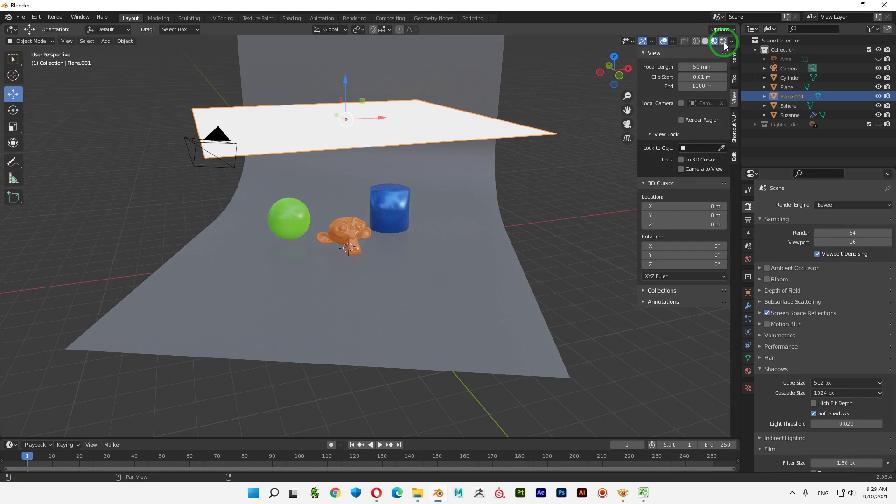
mouse_move(380, 238)
middle_mouse_down()
mouse_move(385, 254)
mouse_move(384, 237)
mouse_move(448, 247)
mouse_move(422, 203)
mouse_move(441, 198)
mouse_move(457, 215)
mouse_move(456, 256)
mouse_move(447, 259)
middle_mouse_up()
middle_click_drag(522, 153, 449, 246)
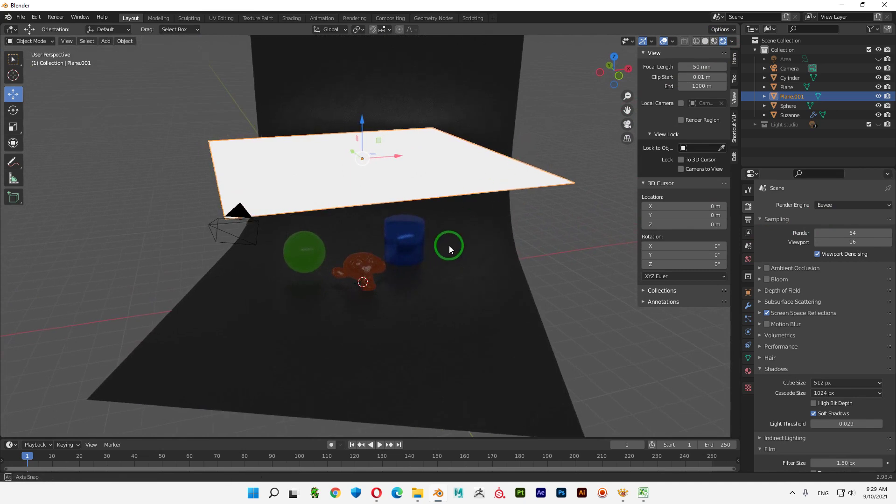
mouse_move(422, 178)
middle_mouse_down()
mouse_move(468, 261)
mouse_move(520, 268)
mouse_move(506, 284)
mouse_move(508, 274)
middle_mouse_up()
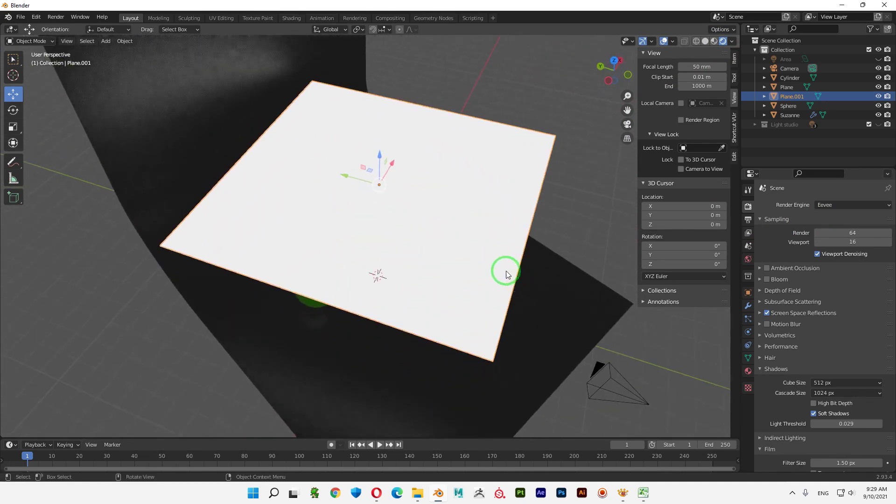
key("shift+space")
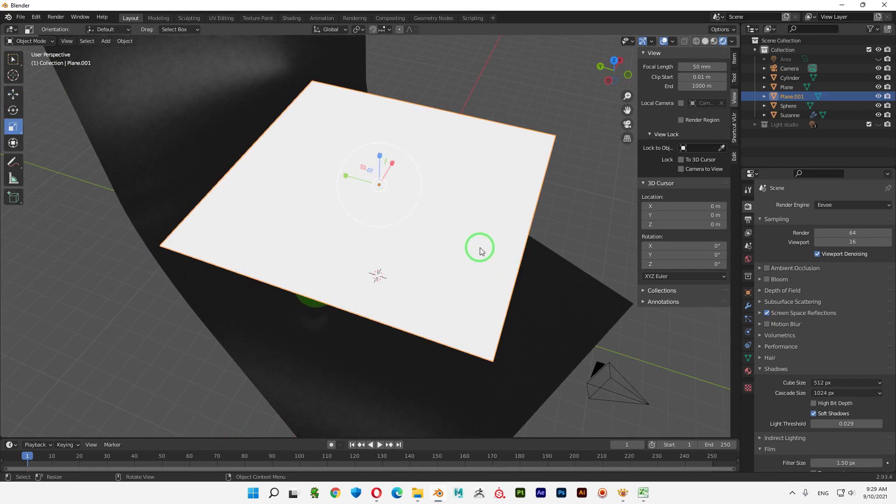
left_click_drag(345, 176, 360, 184)
mouse_move(447, 273)
middle_mouse_down()
mouse_move(488, 283)
mouse_move(480, 324)
mouse_move(502, 309)
middle_mouse_up()
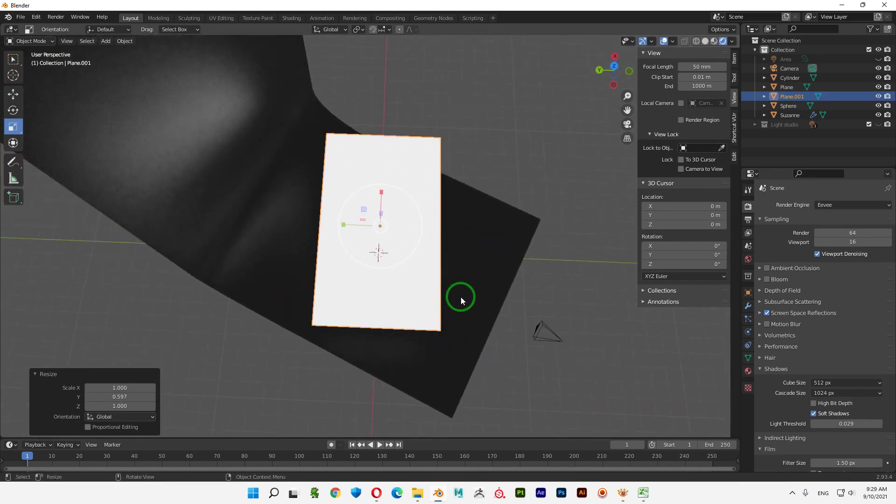
Rotate the panel -26° around the Z axis
key("shift+space")
key("r")
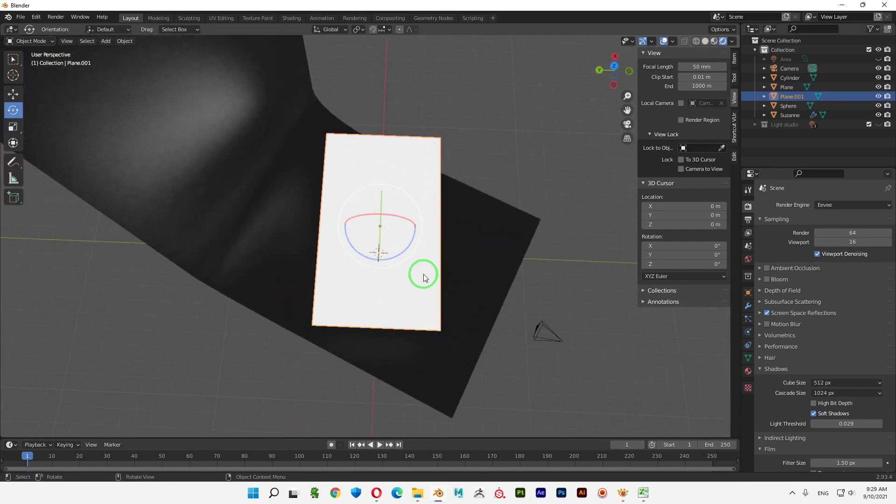
left_click_drag(412, 243, 396, 253)
middle_click_drag(396, 254, 373, 168)
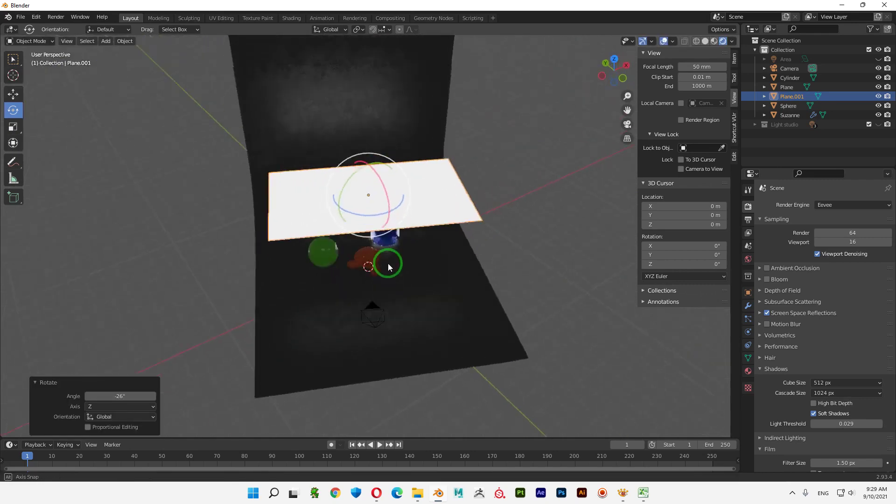
Tilt the panel -27.5° around its local Y axis and enter Edit Mode
left_click(332, 29)
left_click(320, 70)
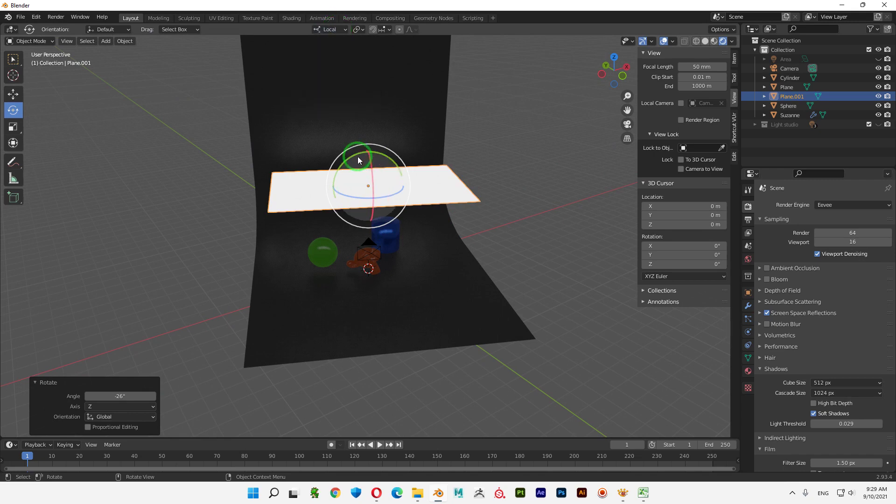
left_click_drag(354, 153, 336, 164)
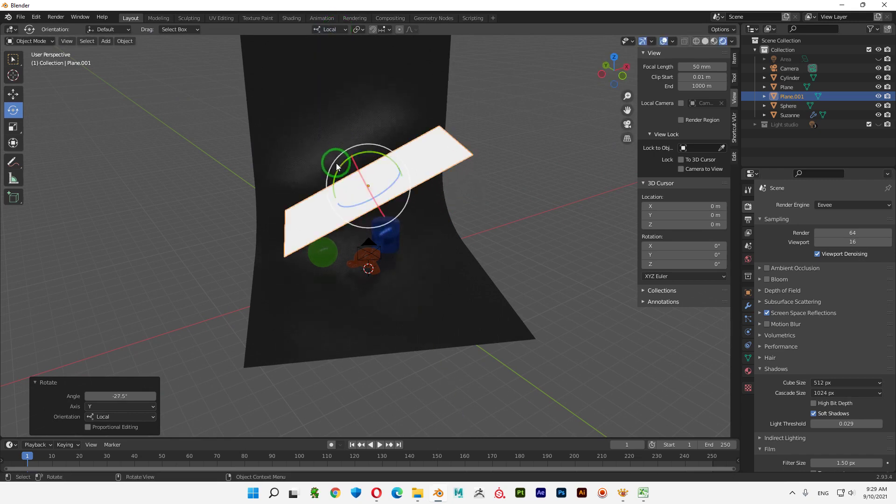
mouse_move(401, 193)
middle_mouse_down()
mouse_move(496, 249)
mouse_move(466, 248)
middle_mouse_up()
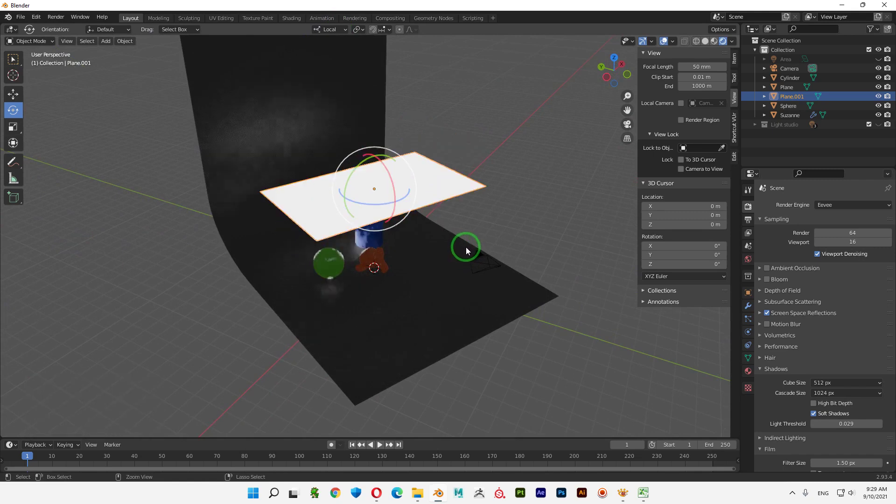
mouse_move(415, 185)
middle_mouse_down()
mouse_move(462, 255)
mouse_move(353, 312)
middle_mouse_up()
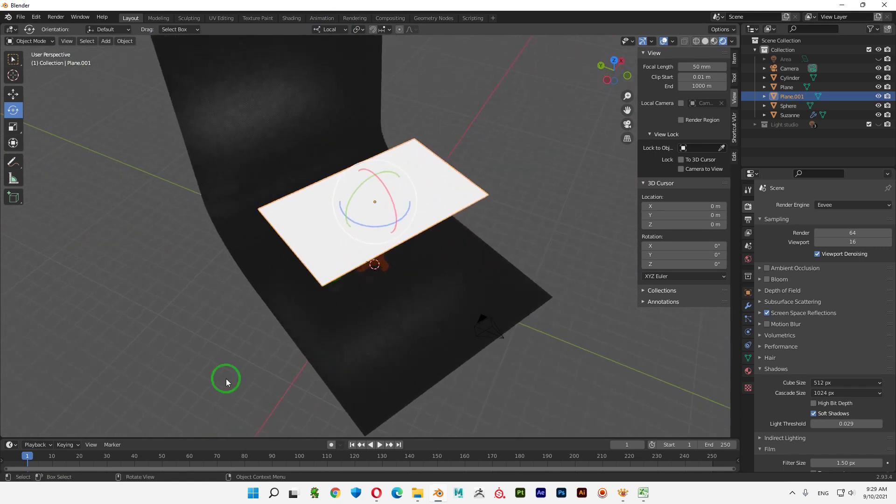
key("Tab")
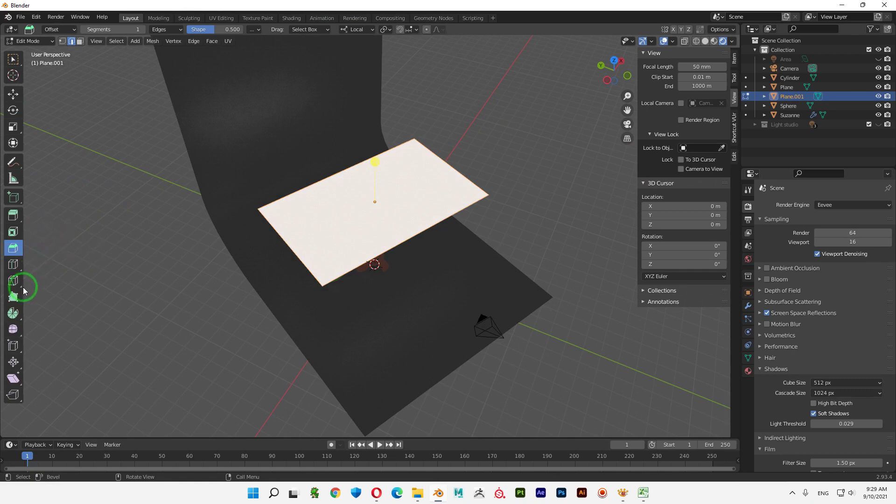
Add loop cuts across the panel: 3 in one direction, 6 in the other
left_click(13, 265)
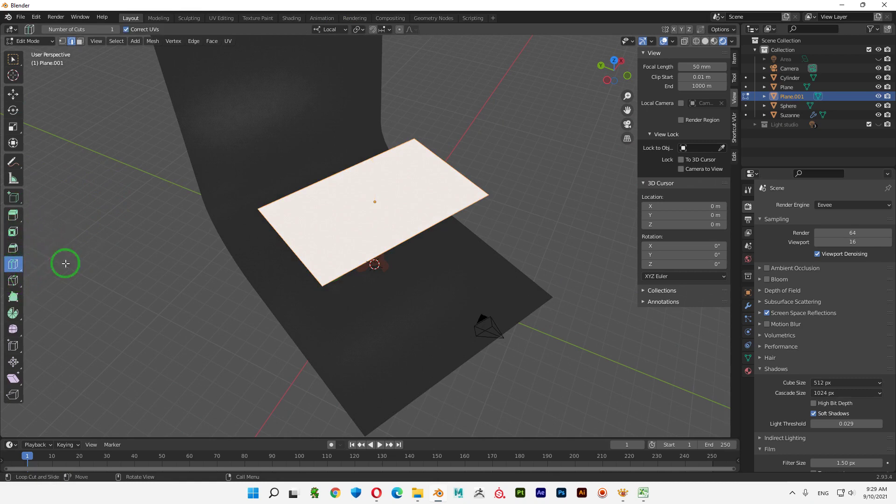
left_click(401, 234)
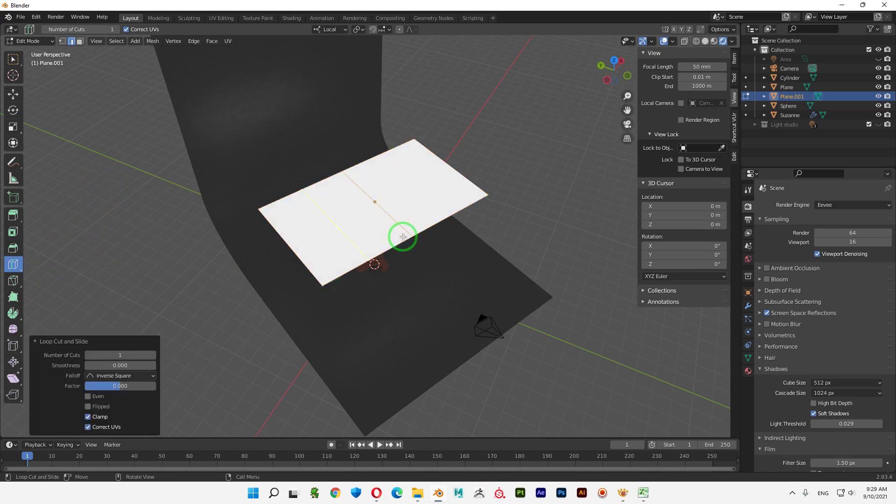
left_click(154, 355)
left_click(154, 355)
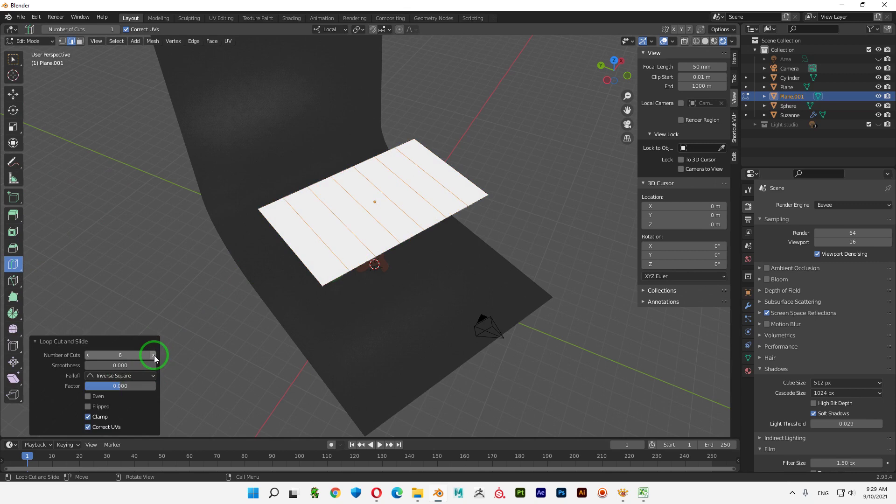
left_click(330, 225)
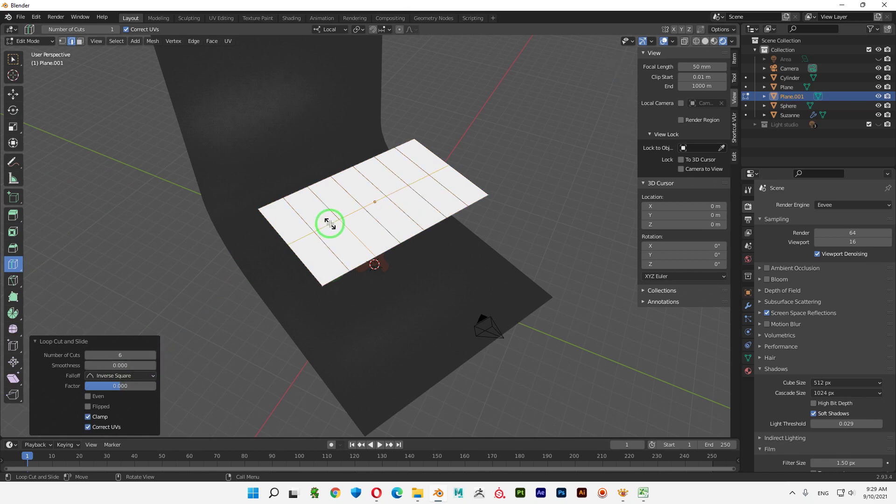
left_click(154, 356)
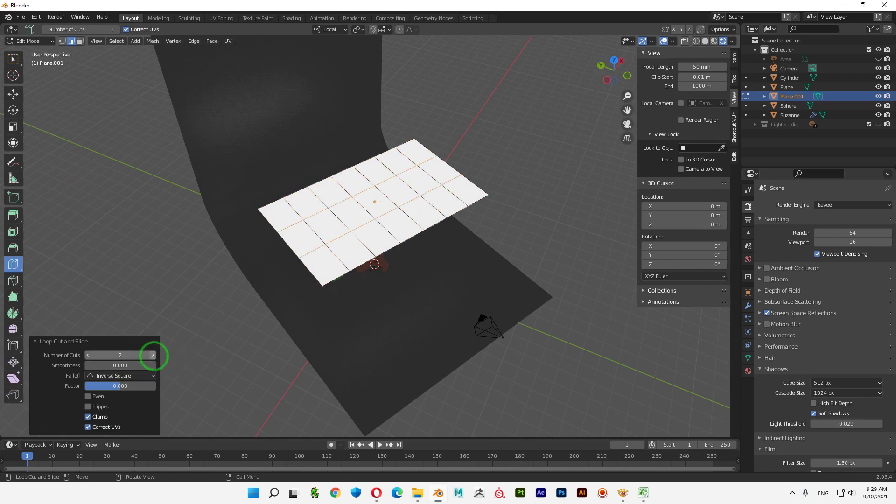
left_click(154, 356)
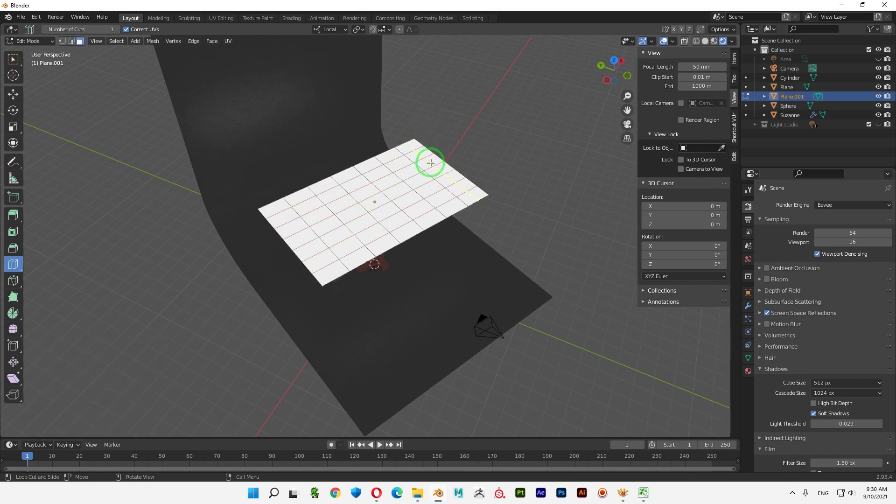
Inset all faces individually with a 0.02963 m border, then invert selection to the rims
key("3")
key("w")
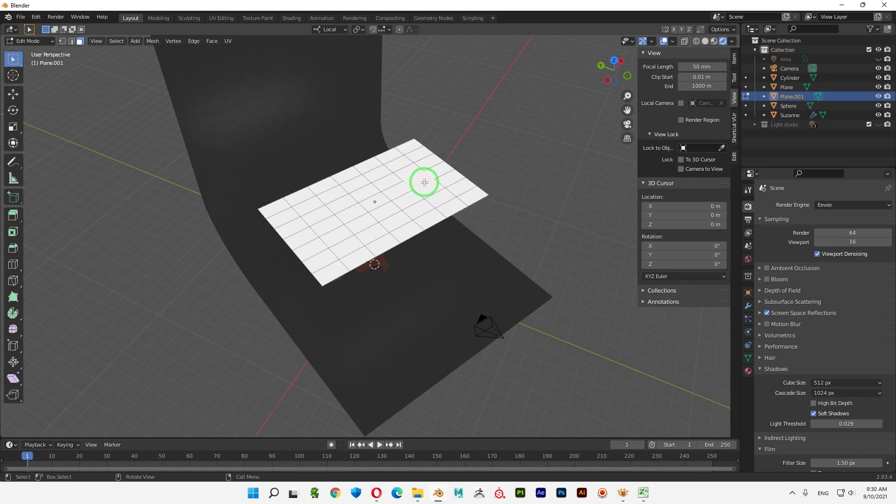
left_click(424, 183)
key("a")
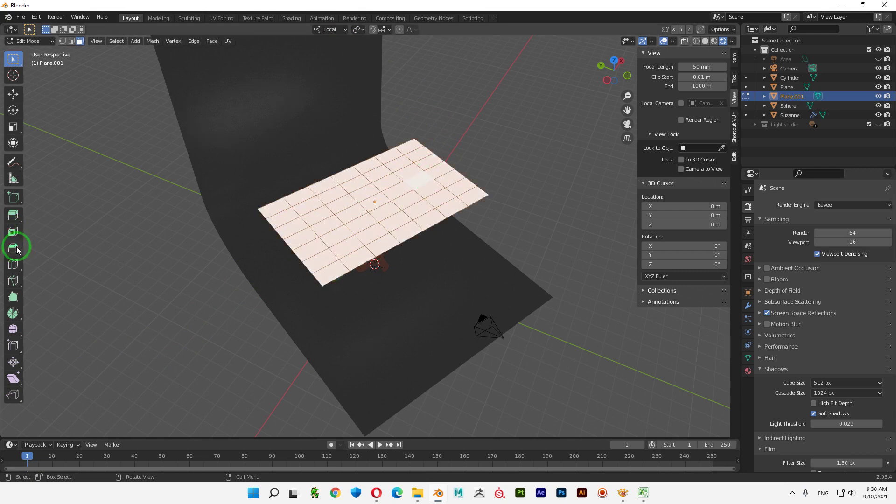
left_click(13, 232)
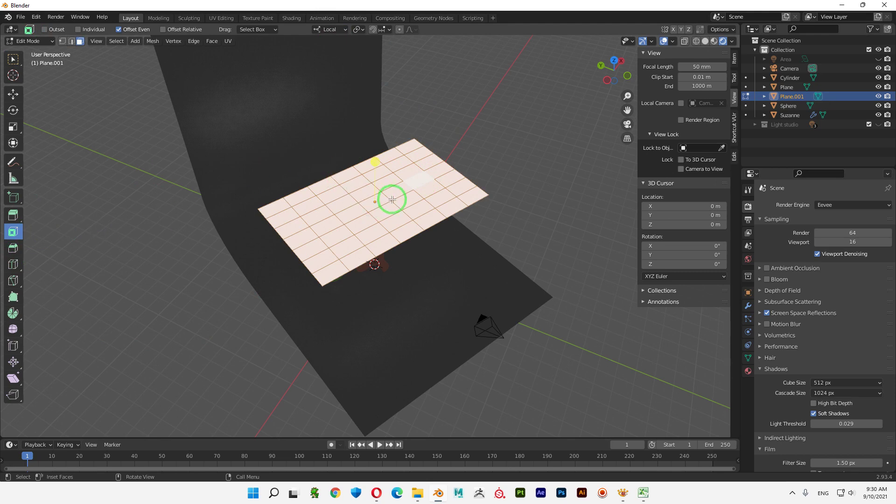
left_click_drag(377, 164, 377, 168)
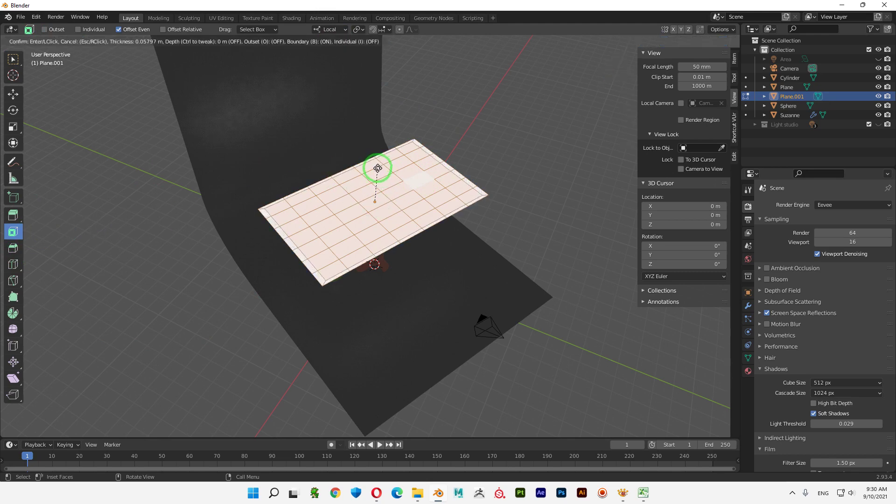
left_click(378, 168)
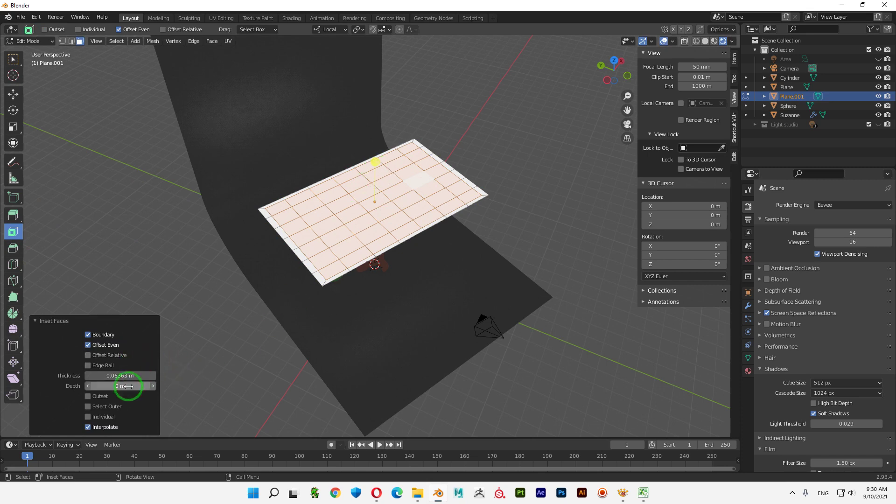
left_click(88, 417)
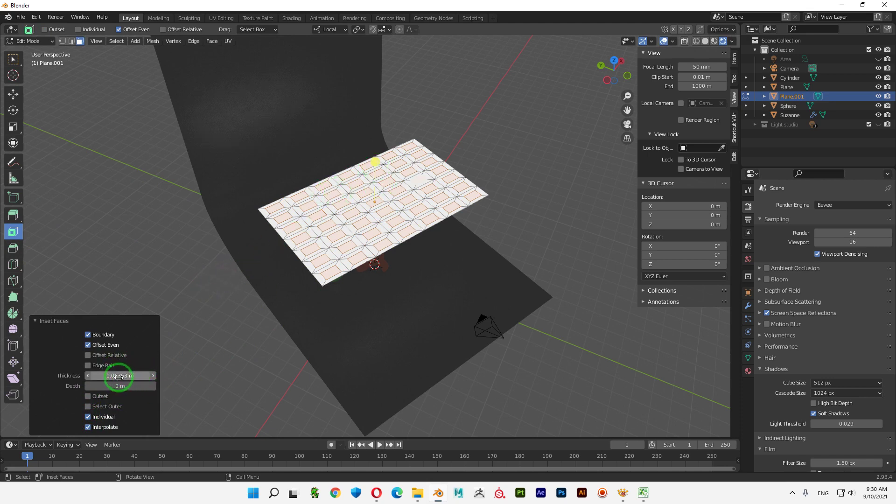
left_click_drag(119, 381, 855, 365)
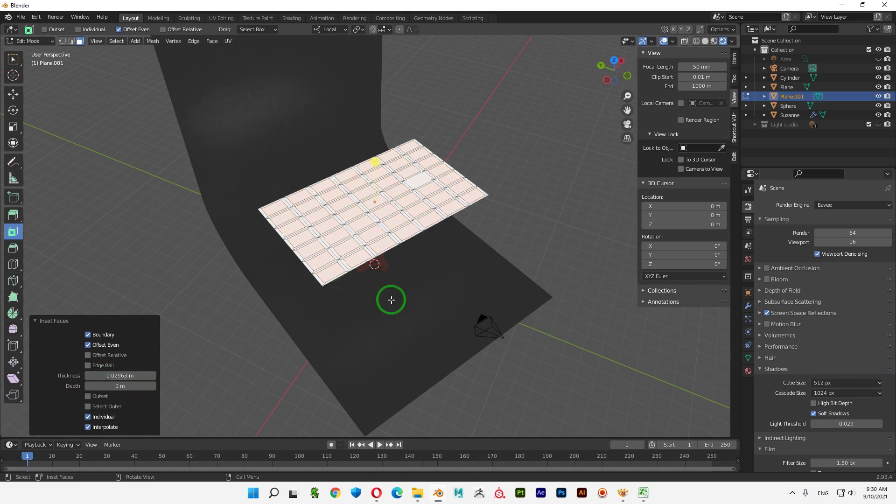
left_click(116, 41)
left_click(127, 71)
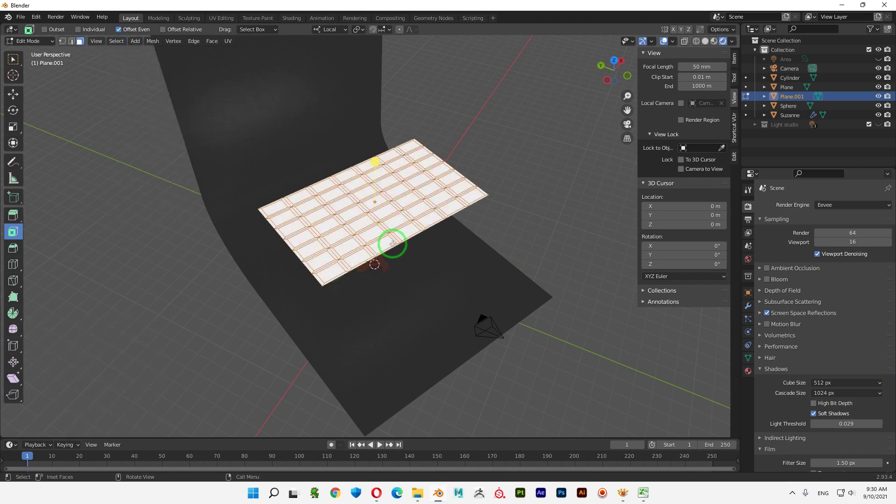
Delete the selected rim faces to leave separate strips and return to Object Mode
key("x")
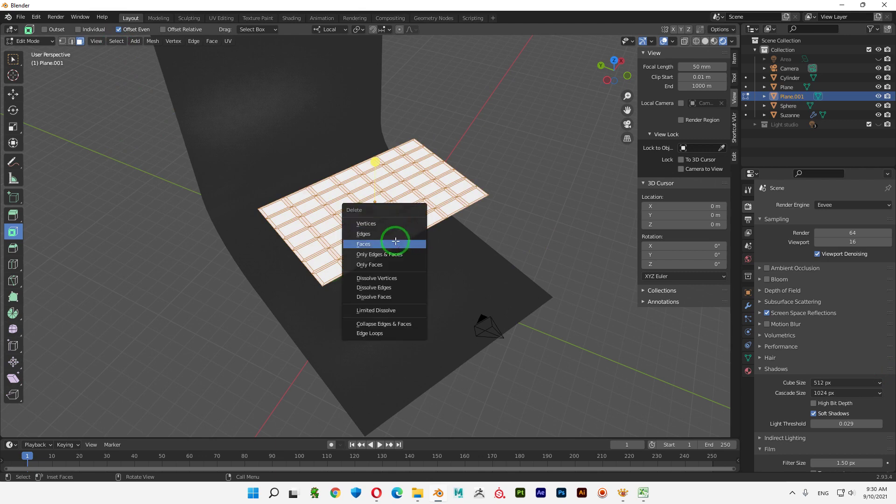
left_click(395, 240)
mouse_move(440, 246)
middle_mouse_down()
mouse_move(413, 215)
mouse_move(410, 271)
mouse_move(409, 221)
mouse_move(455, 219)
mouse_move(362, 226)
mouse_move(482, 258)
mouse_move(340, 222)
middle_mouse_up()
key("Tab")
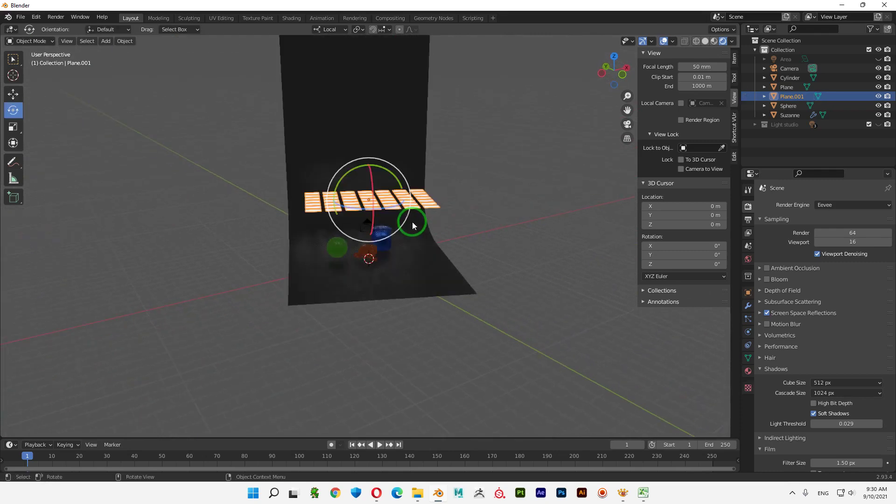
Tilt the strip -38.6° on local Y and shift it -0.42429 m along local X
left_click_drag(383, 166, 357, 165)
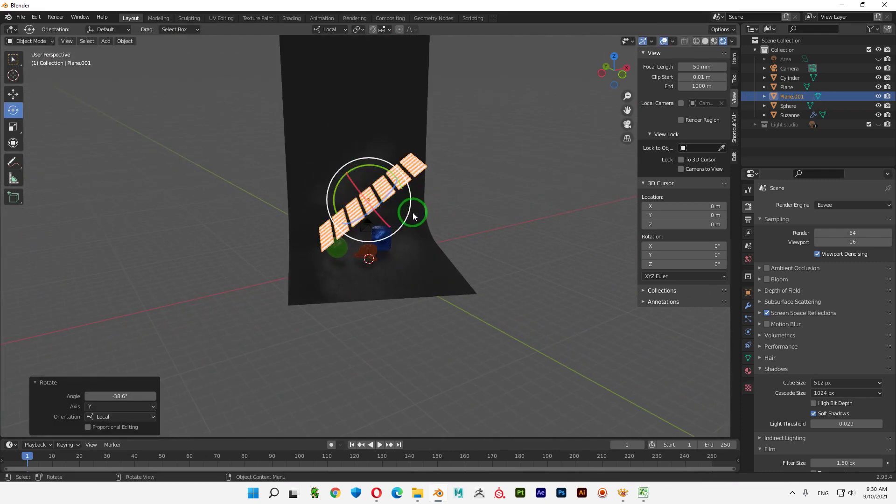
key("shift+space")
key("g")
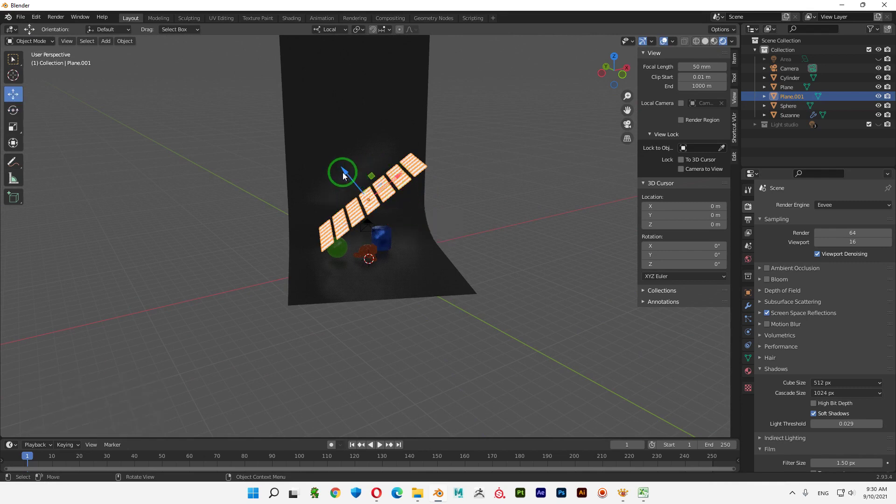
mouse_move(343, 172)
left_mouse_down()
mouse_move(369, 156)
mouse_move(366, 168)
left_mouse_up()
mouse_move(376, 274)
middle_mouse_down()
mouse_move(442, 273)
mouse_move(443, 281)
middle_mouse_up()
scroll(442, 273, "up", 2)
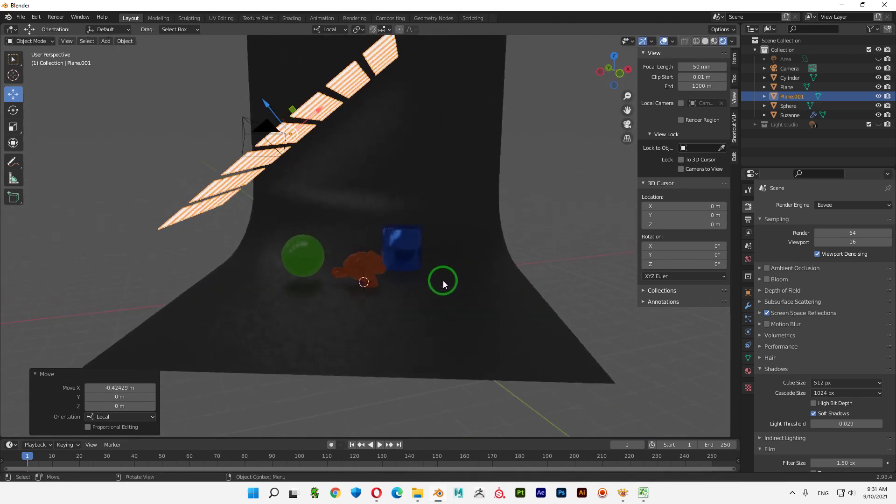
left_click(628, 125)
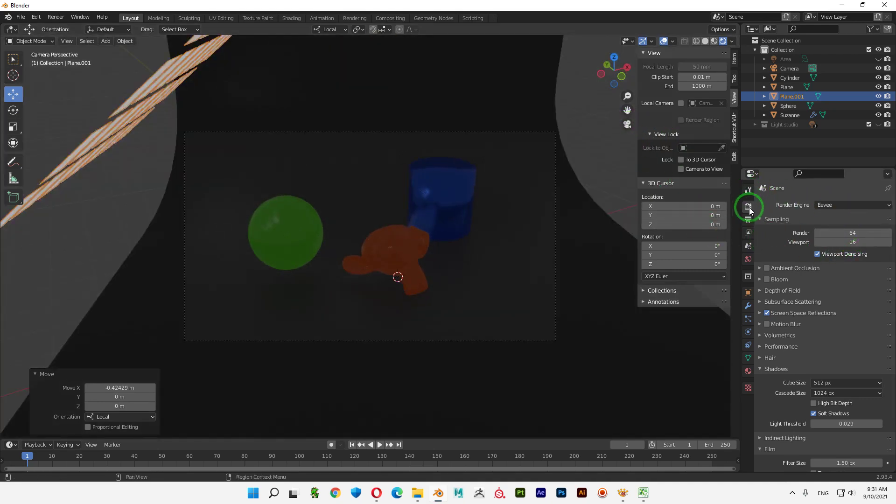
Preview the camera view in Cycles, then return to a free view
left_click(836, 206)
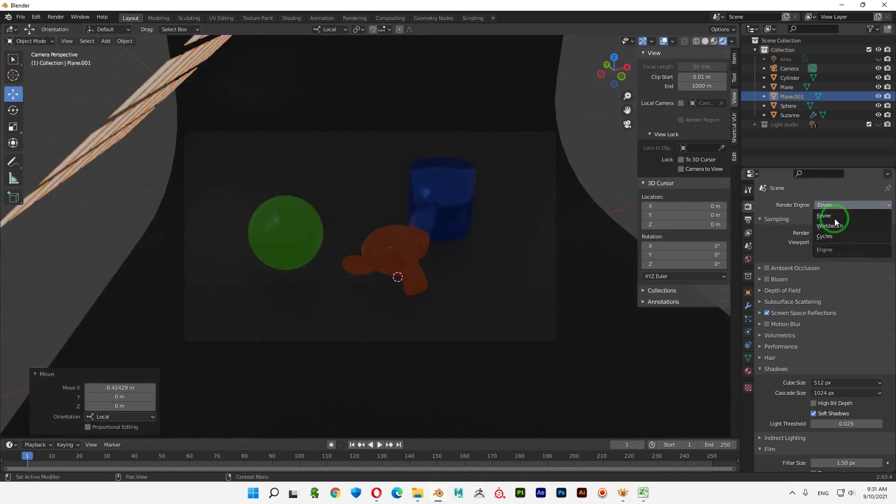
left_click(835, 237)
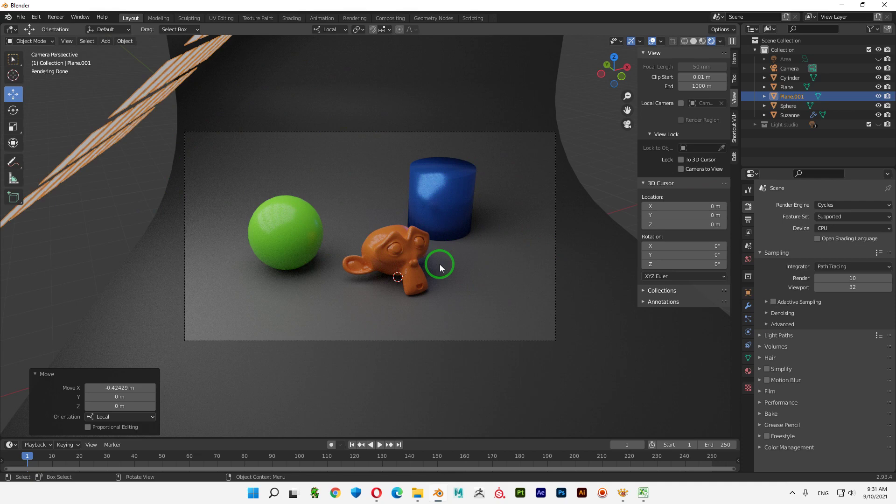
left_click(627, 124)
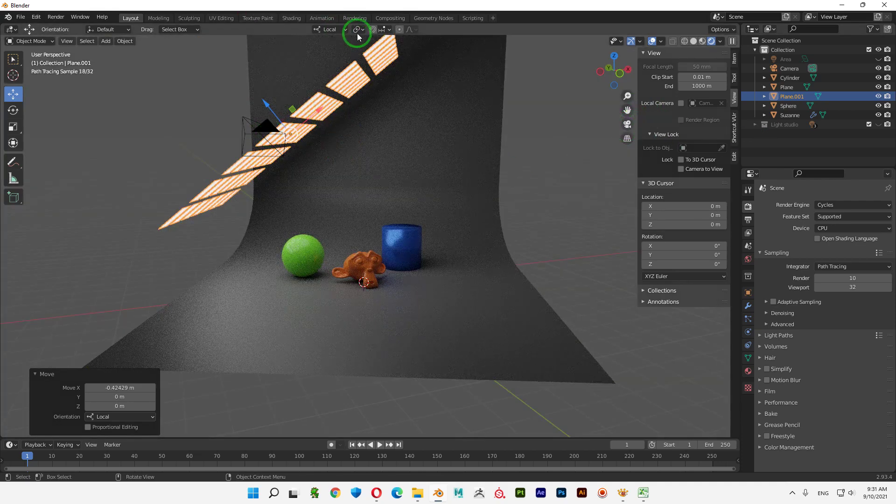
Set transform orientation to Global and duplicate the light strip as Plane.002
left_click(335, 29)
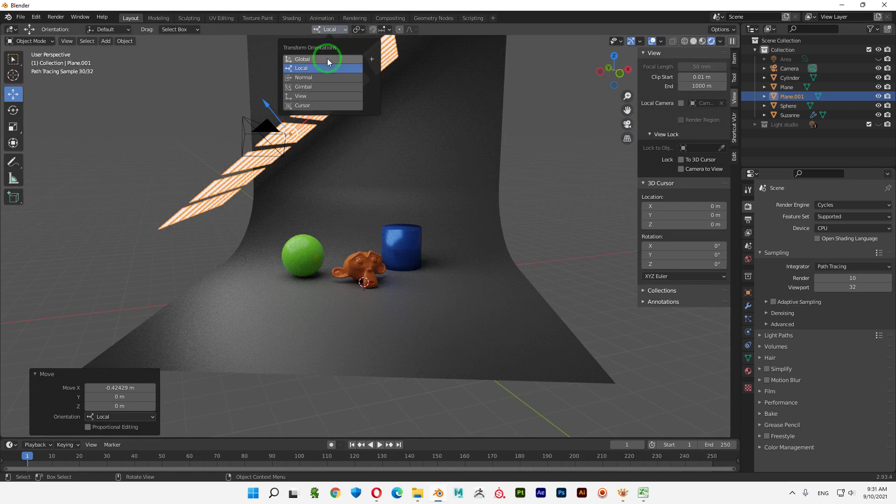
left_click(330, 58)
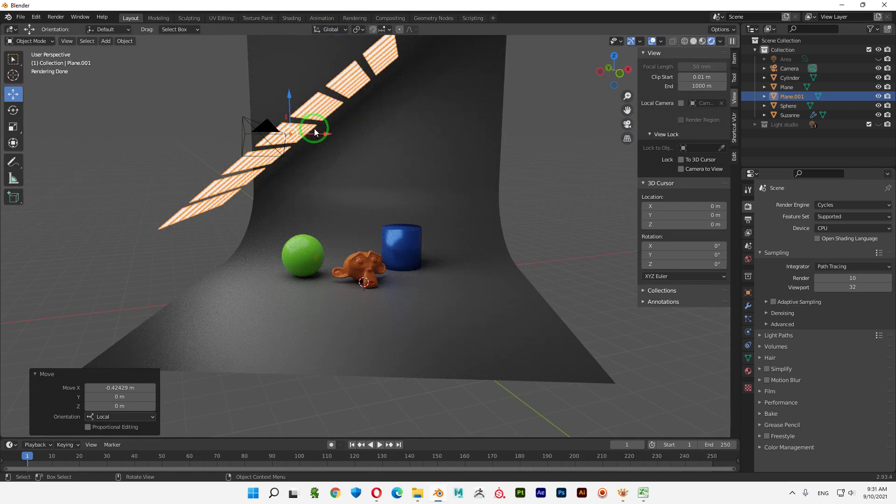
key("shift+s")
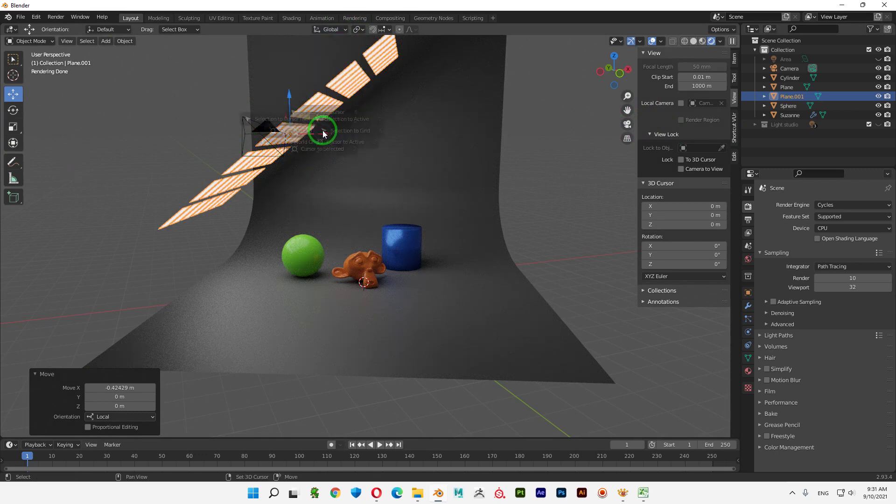
key("Escape")
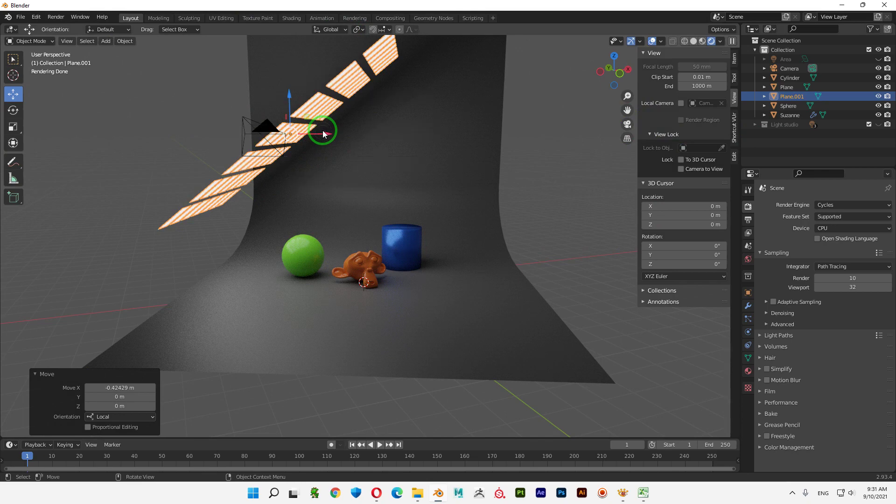
key("shift+d")
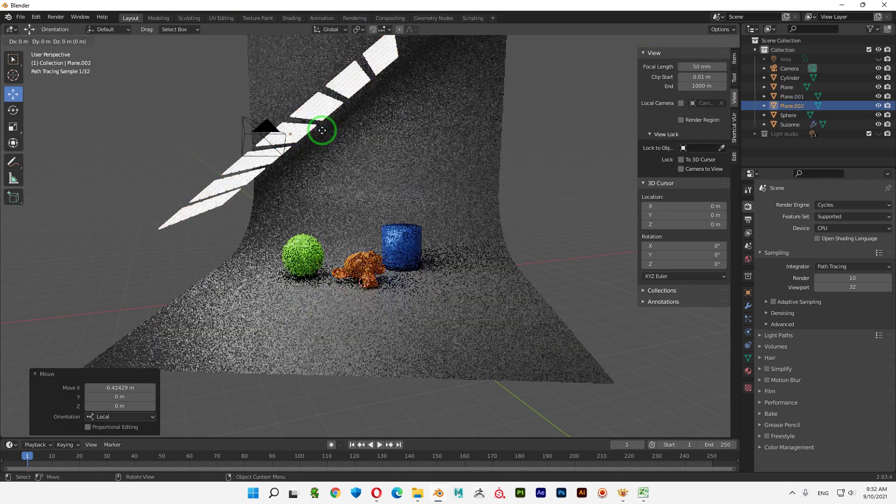
key("y")
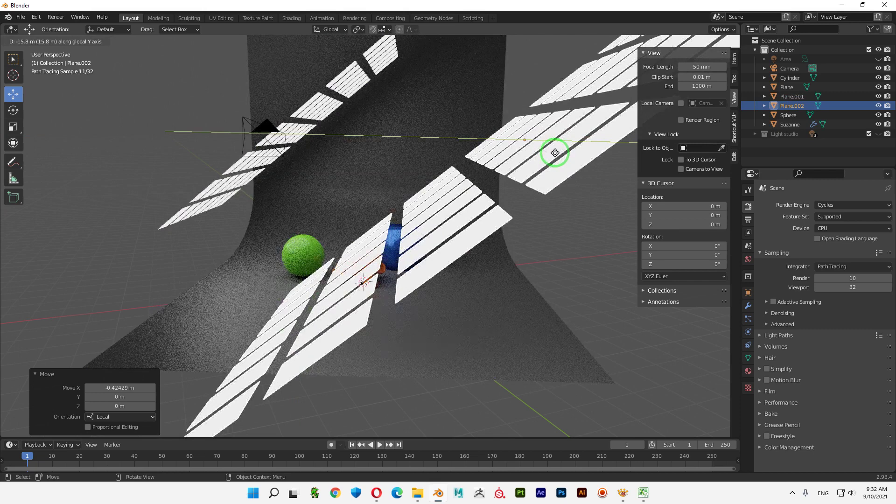
key("Escape")
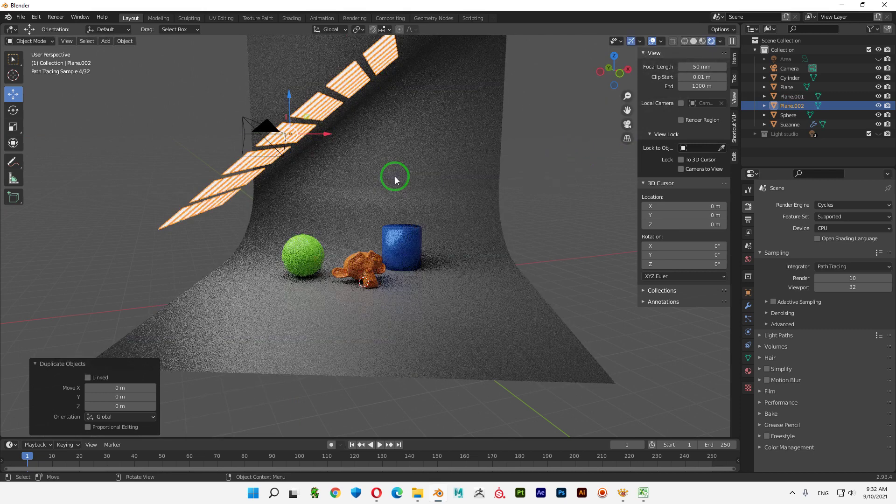
Switch the render engine back to Eevee
left_click(869, 201)
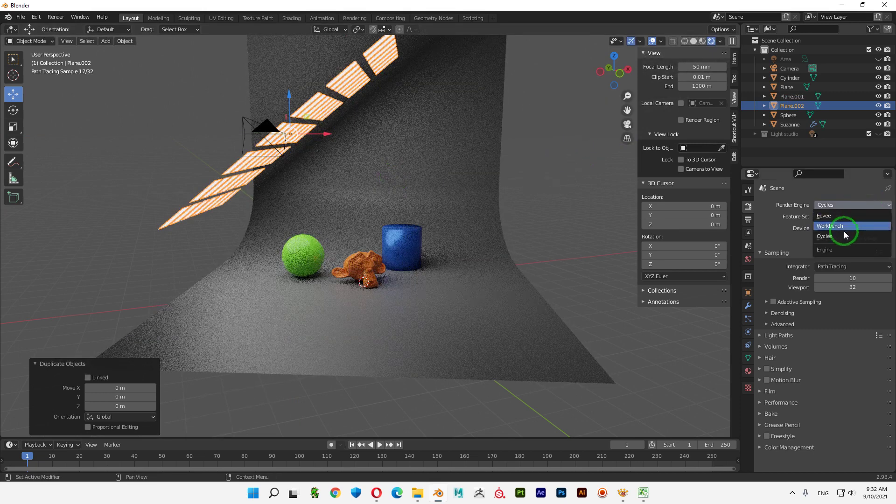
left_click(844, 216)
mouse_move(466, 220)
middle_mouse_down()
mouse_move(447, 220)
mouse_move(435, 245)
middle_mouse_up()
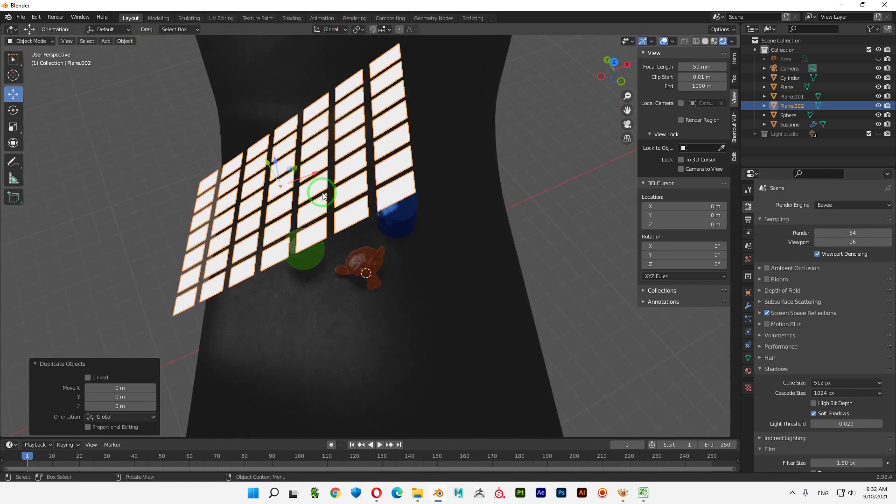
mouse_move(322, 195)
middle_mouse_down()
mouse_move(438, 189)
mouse_move(475, 244)
mouse_move(383, 222)
middle_mouse_up()
Set Local orientation and slide the copied panels to the scene's right side
left_click(332, 29)
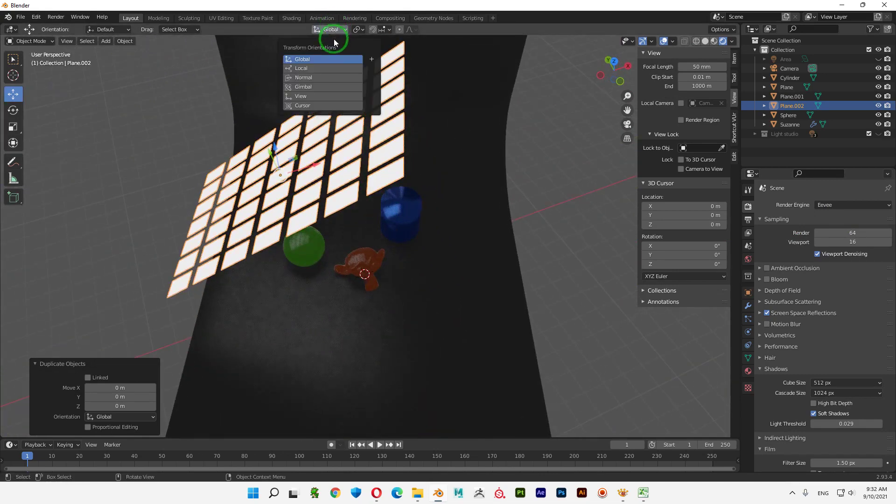
left_click(316, 68)
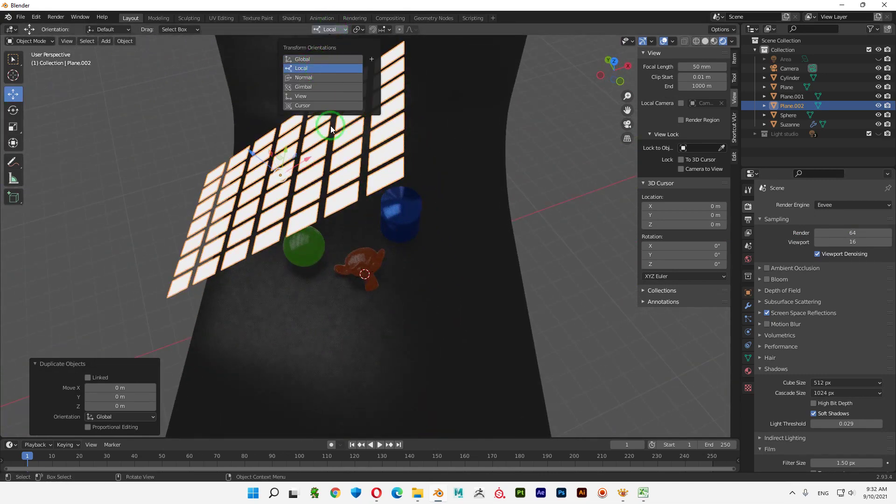
middle_click_drag(419, 241, 413, 194)
key("KP_1")
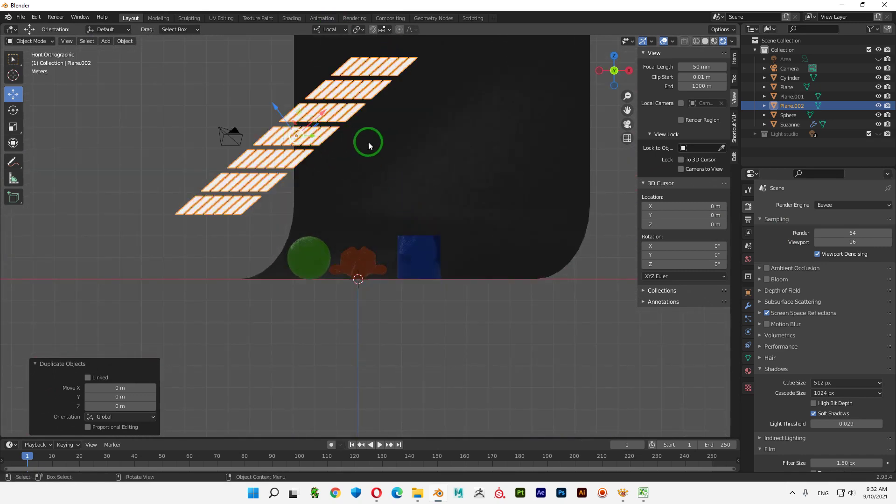
mouse_move(369, 142)
middle_mouse_down()
mouse_move(376, 175)
mouse_move(404, 200)
mouse_move(291, 170)
middle_mouse_up()
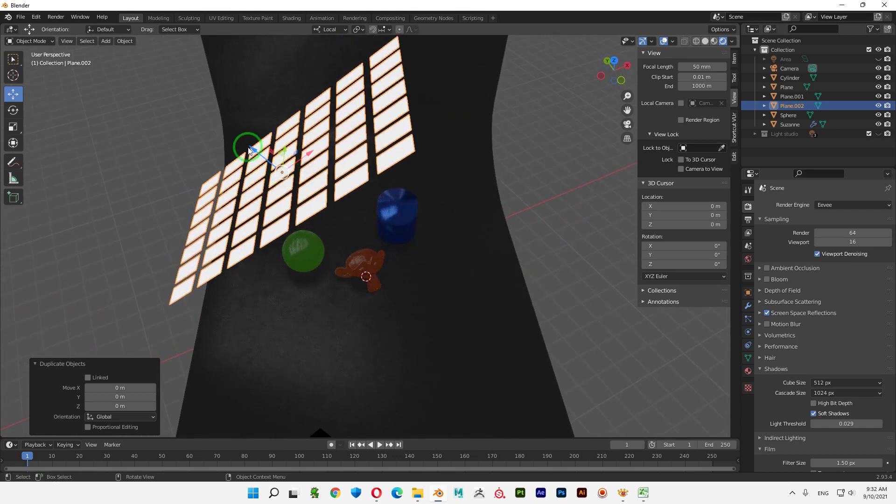
mouse_move(250, 151)
left_mouse_down()
mouse_move(410, 198)
mouse_move(474, 192)
mouse_move(472, 289)
mouse_move(584, 154)
mouse_move(598, 233)
left_mouse_up()
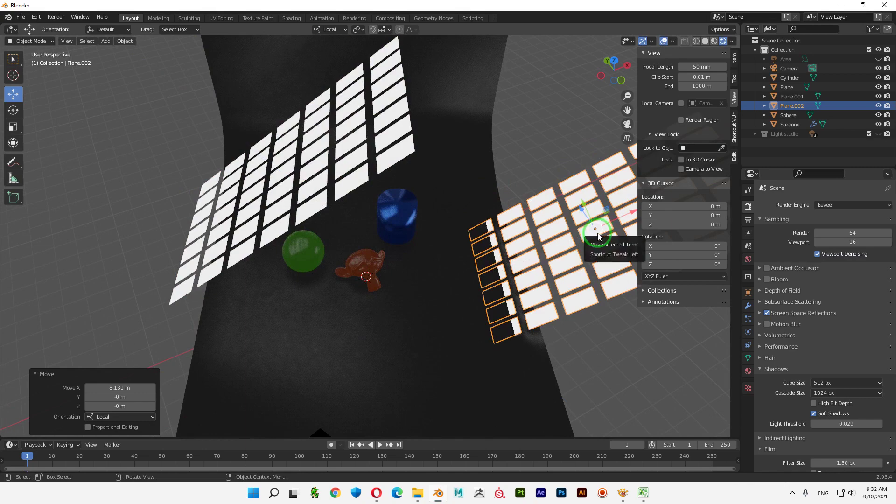
Rotate the copied panels to -75.5° around their local Y axis
key("shift+space")
key("r")
left_click_drag(606, 202, 567, 208)
middle_click_drag(566, 209, 606, 202)
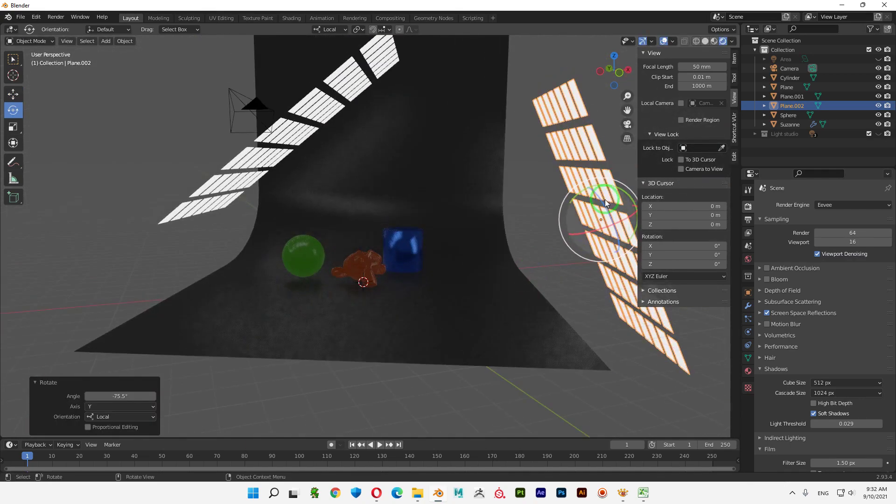
Raise the copied panels and place them beside the backdrop's right edge
key("shift+space")
key("g")
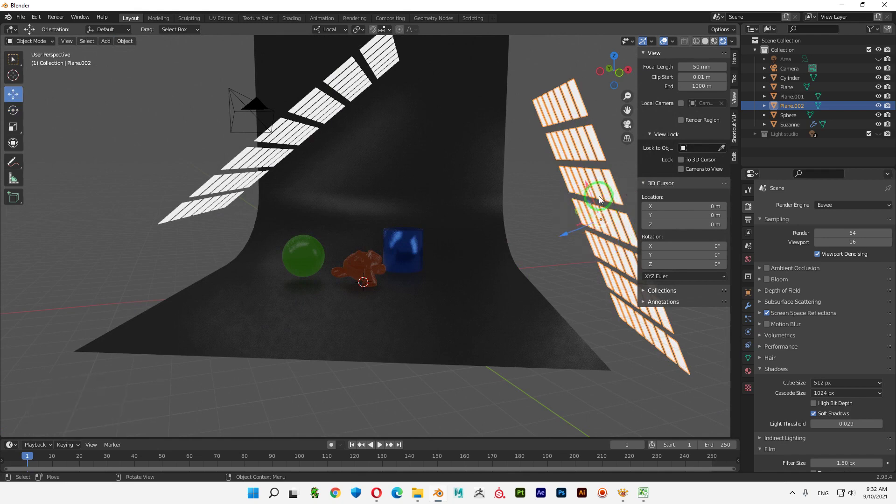
mouse_move(584, 183)
left_mouse_down()
mouse_move(574, 104)
mouse_move(563, 131)
left_mouse_up()
middle_click_drag(563, 131, 460, 232)
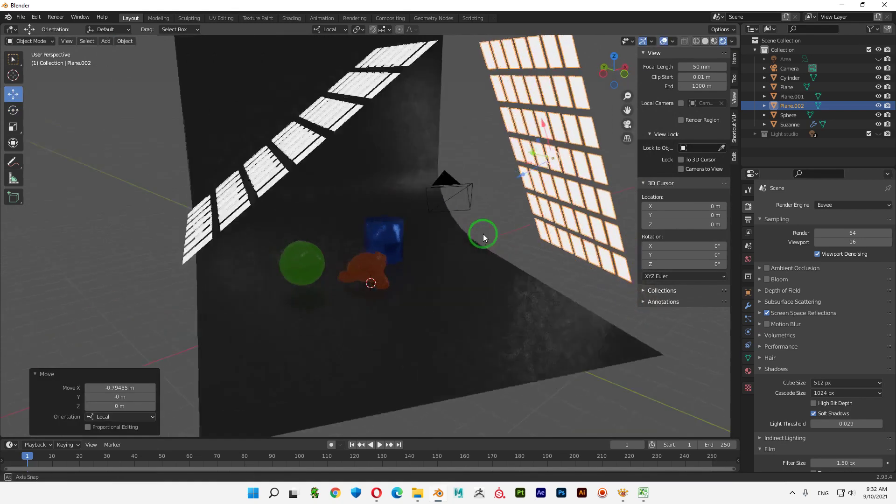
Shift the right-hand light panel Plane.002 -0.0369 m along its local axis, then return to camera view
left_click(626, 126)
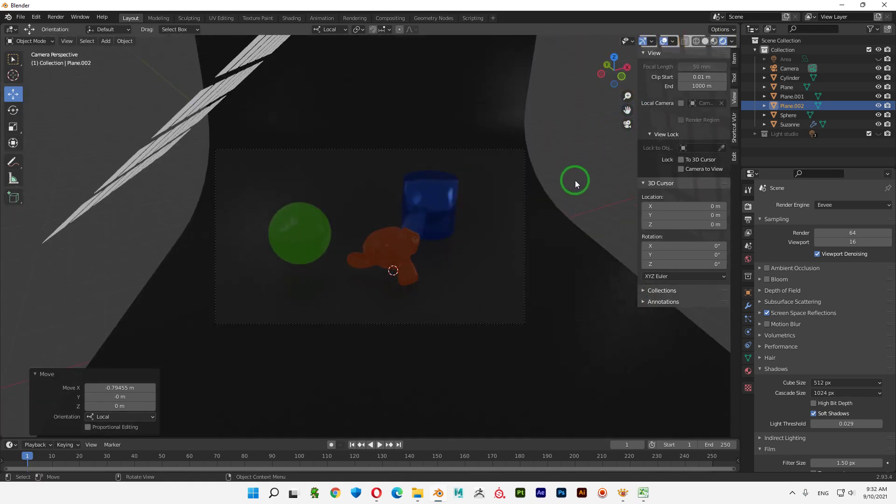
scroll(575, 180, "up", 1)
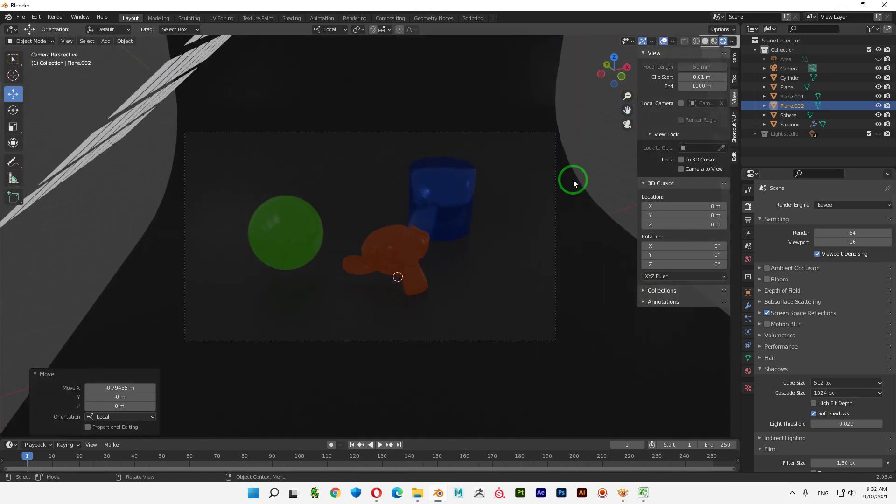
left_click(626, 124)
left_click_drag(543, 185, 494, 189)
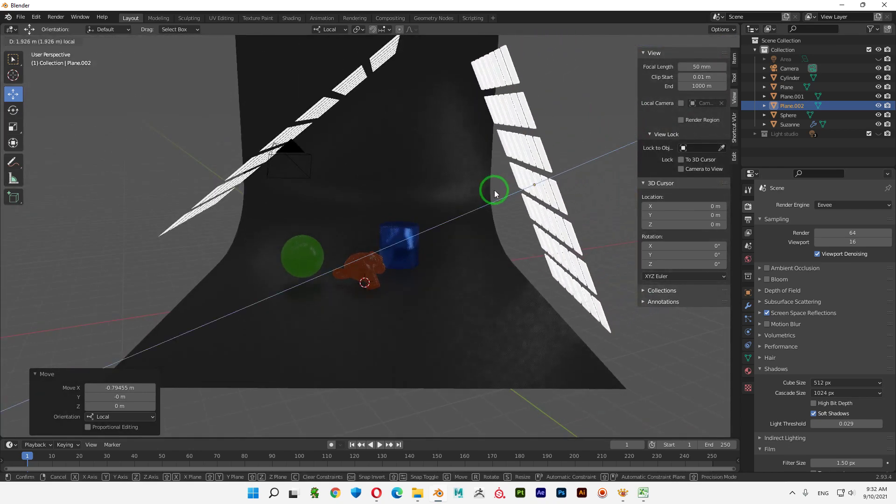
mouse_move(524, 150)
left_mouse_down()
mouse_move(509, 135)
mouse_move(513, 149)
left_mouse_up()
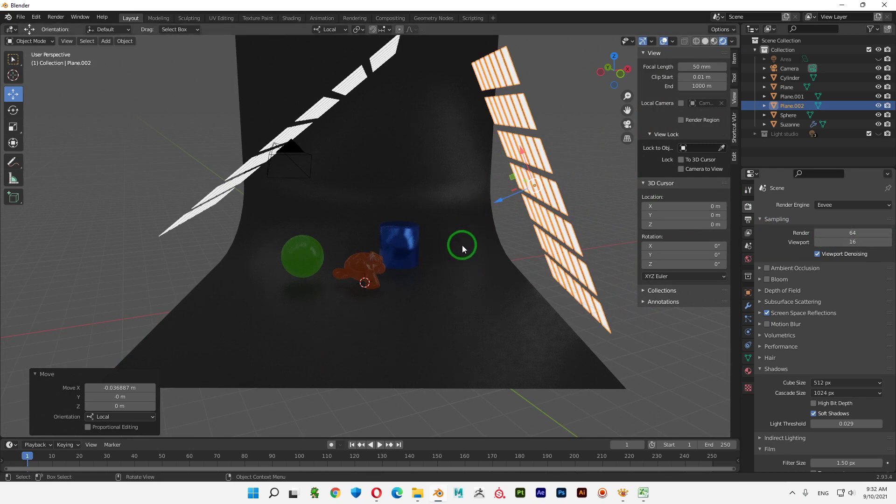
left_click(627, 123)
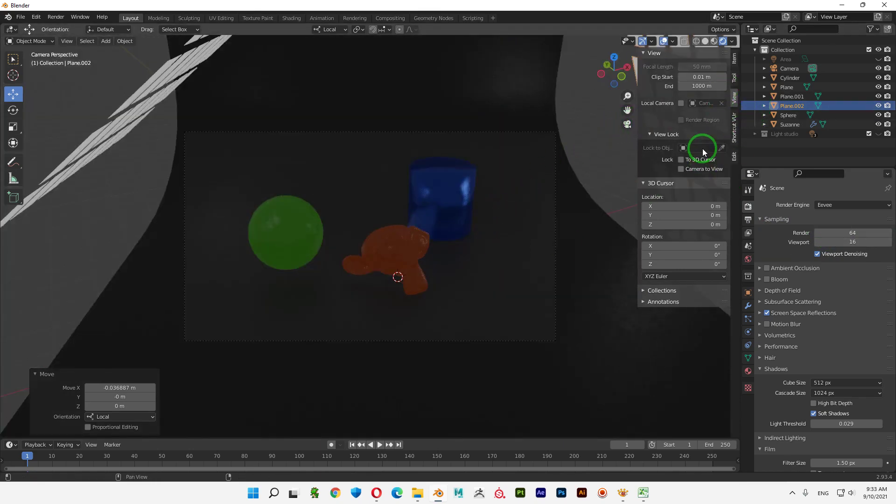
Switch the render engine to Cycles and preview the lit scene
left_click(824, 204)
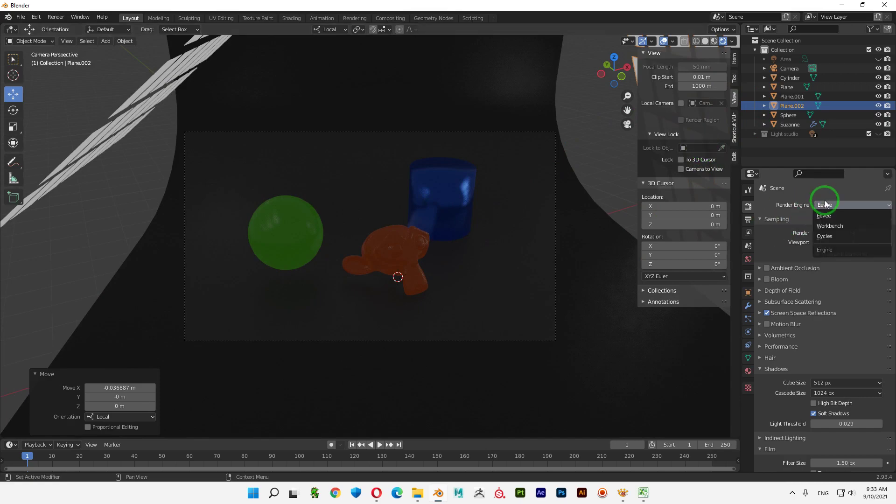
left_click(825, 235)
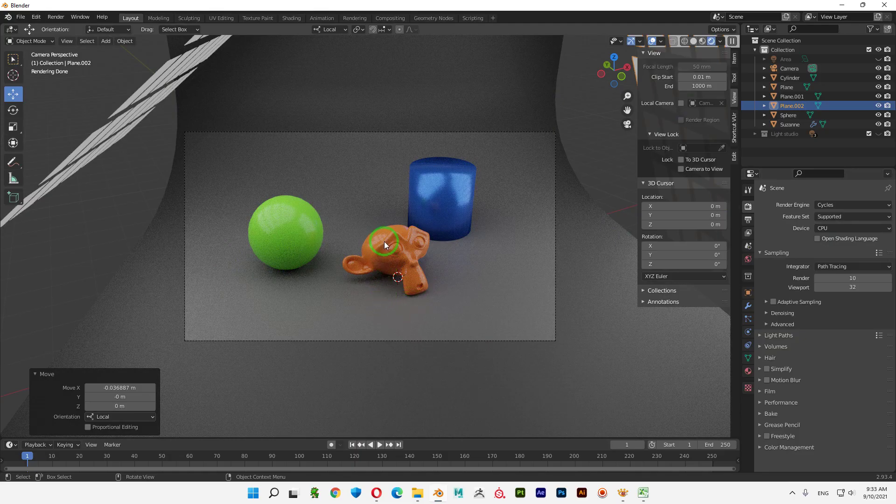
scroll(385, 242, "up", 1)
scroll(387, 243, "up", 1)
scroll(391, 243, "up", 1)
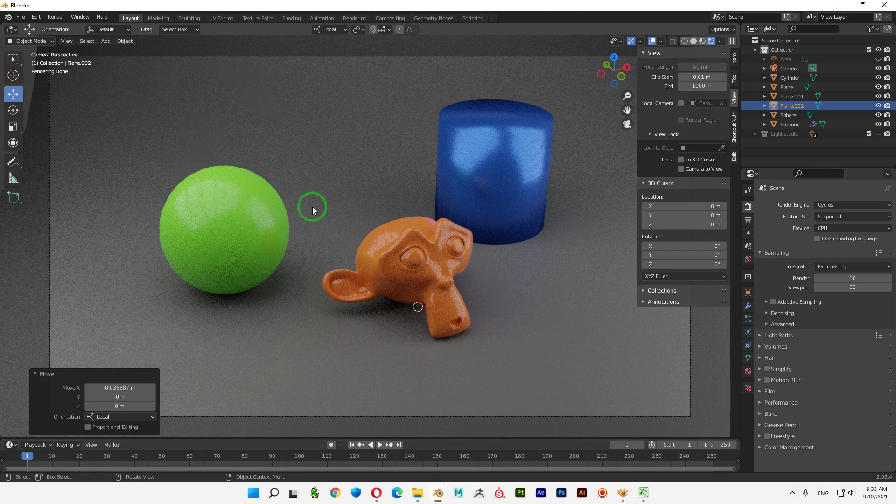
scroll(433, 273, "down", 2)
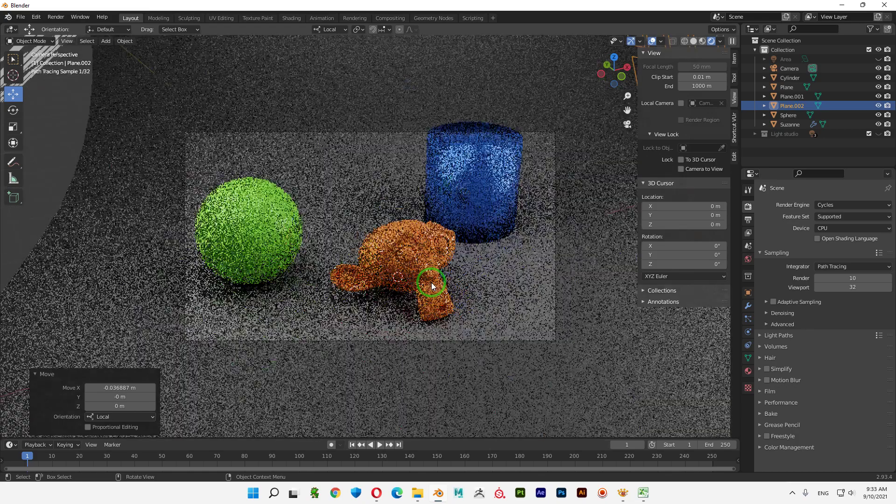
scroll(430, 285, "down", 2)
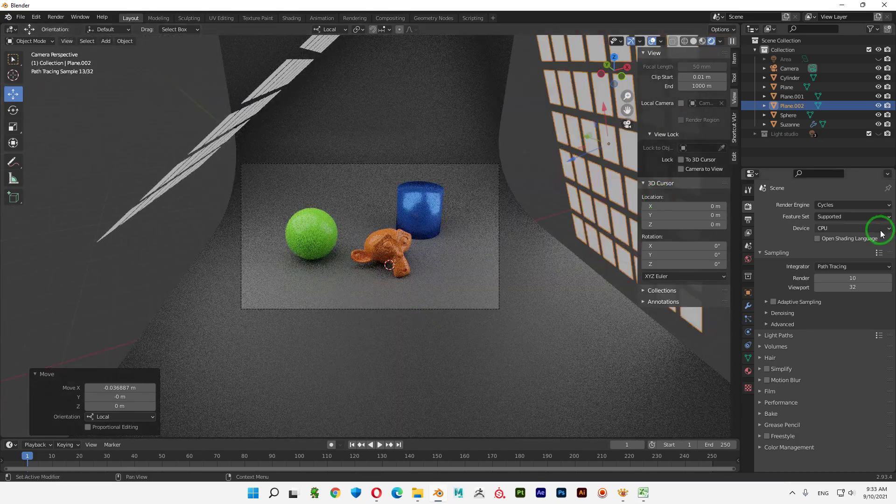
Set the render engine back to Eevee
left_click(869, 206)
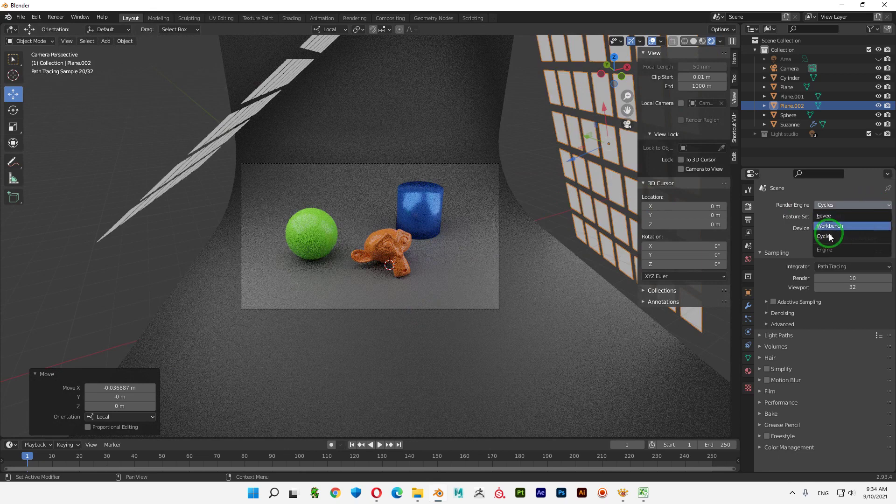
left_click(828, 216)
scroll(521, 232, "down", 1)
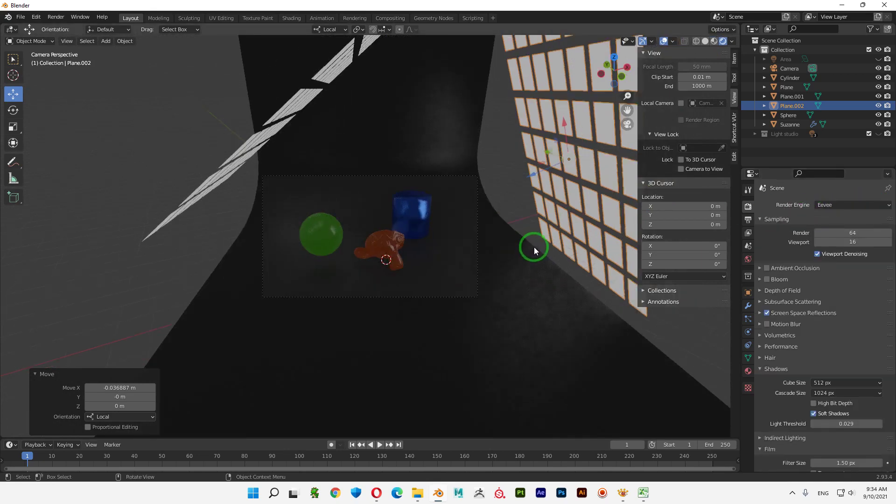
scroll(530, 248, "down", 1)
Add a new plane and rotate it 90° about X so it stands upright
left_click(627, 125)
mouse_move(553, 232)
middle_mouse_down()
mouse_move(452, 310)
mouse_move(473, 323)
middle_mouse_up()
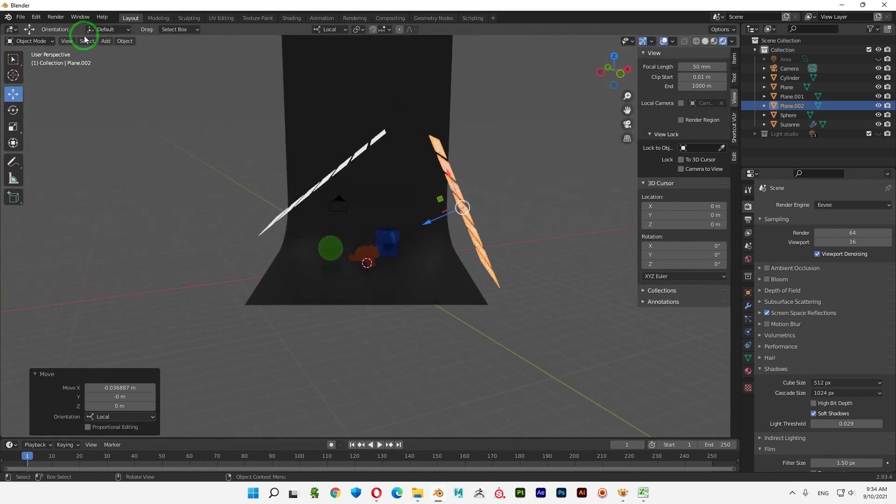
left_click(106, 41)
left_click(189, 52)
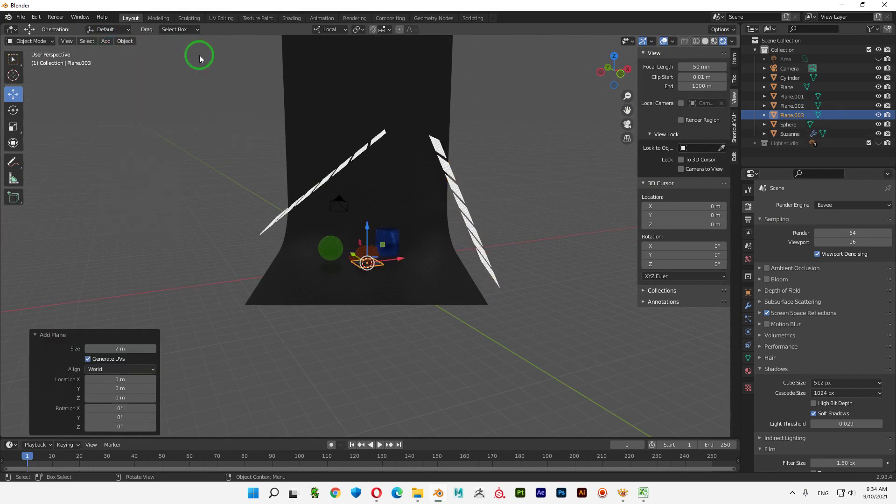
key("shift+space")
key("r")
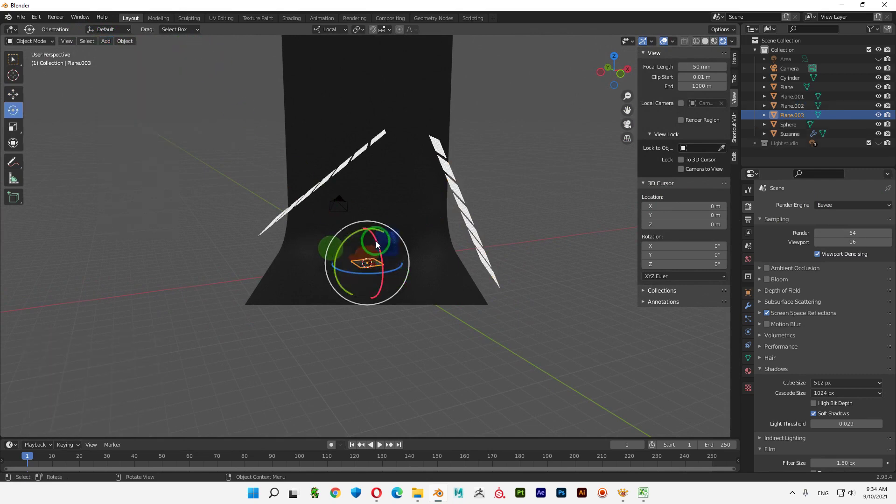
left_click_drag(376, 241, 380, 256)
mouse_move(368, 260)
middle_mouse_down()
mouse_move(384, 298)
mouse_move(453, 295)
middle_mouse_up()
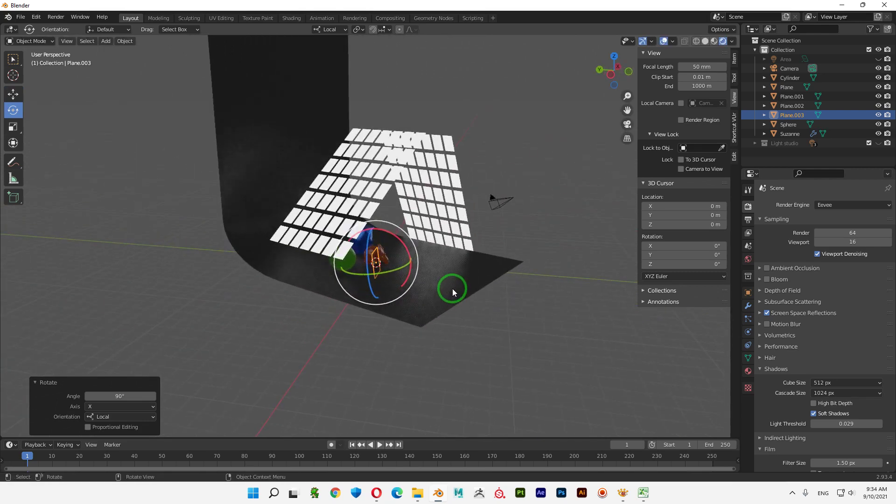
Move the upright Plane.003 along Z into place in front of the objects
key("shift+space")
key("g")
left_click_drag(390, 266, 485, 284)
mouse_move(486, 284)
middle_mouse_down()
mouse_move(494, 335)
mouse_move(463, 325)
mouse_move(513, 309)
mouse_move(559, 326)
mouse_move(470, 334)
mouse_move(470, 344)
mouse_move(444, 332)
middle_mouse_up()
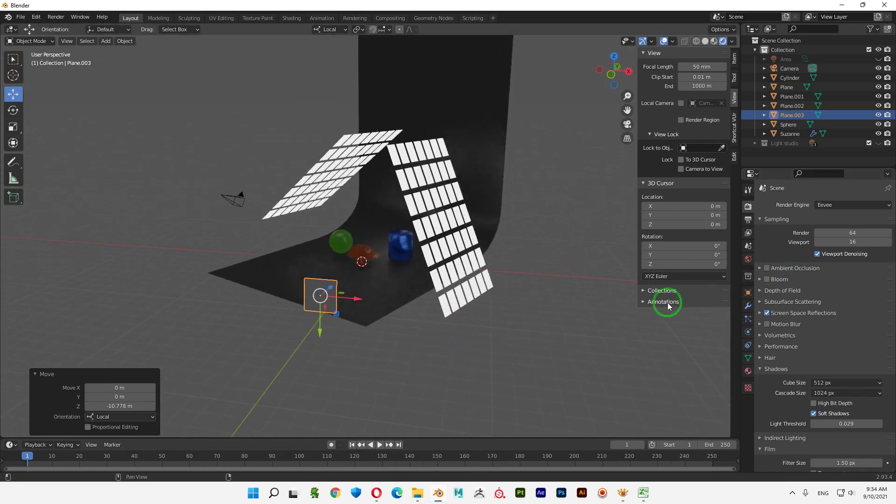
mouse_move(320, 304)
middle_mouse_down()
mouse_move(288, 303)
mouse_move(386, 310)
mouse_move(365, 304)
mouse_move(394, 302)
middle_mouse_up()
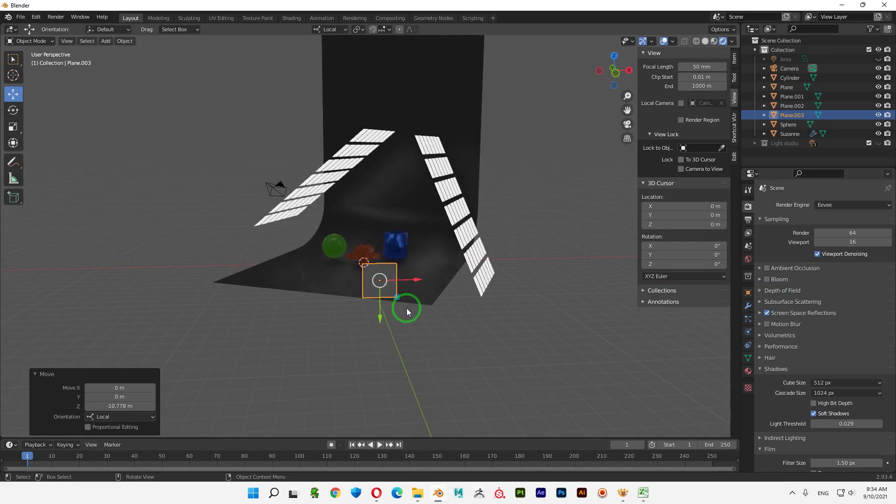
Stretch Plane.003 to 1.404 along local Y and narrow it to 0.813 along X
key("shift+space")
key("s")
left_click_drag(380, 317, 391, 4)
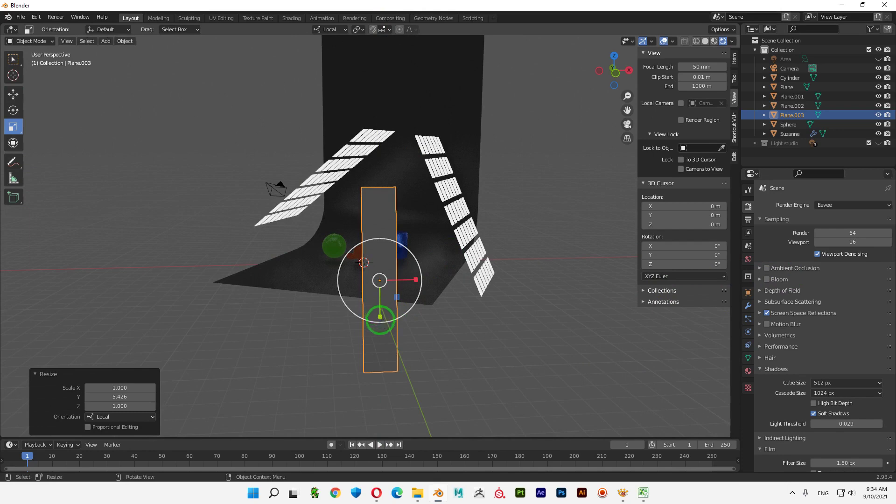
left_click_drag(380, 317, 382, 333)
mouse_move(382, 333)
middle_mouse_down()
mouse_move(545, 323)
mouse_move(555, 309)
mouse_move(484, 312)
mouse_move(446, 298)
middle_mouse_up()
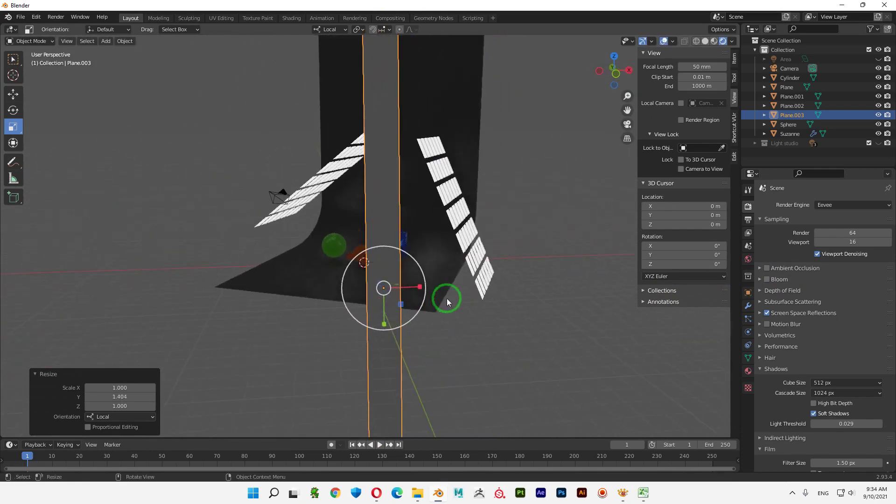
mouse_move(418, 286)
left_mouse_down()
mouse_move(395, 288)
mouse_move(407, 298)
left_mouse_up()
mouse_move(407, 297)
middle_mouse_down()
mouse_move(480, 368)
mouse_move(466, 328)
mouse_move(423, 294)
middle_mouse_up()
left_click_drag(407, 274, 385, 307)
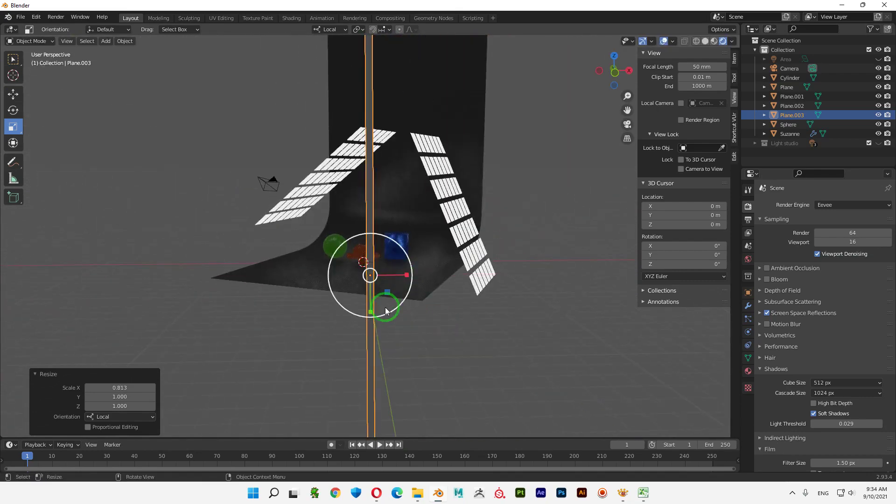
middle_click_drag(385, 307, 392, 304)
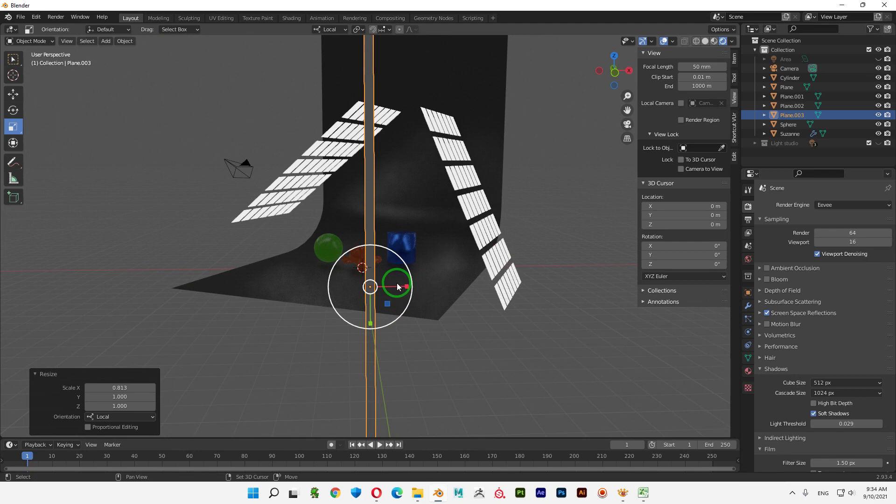
Duplicate the strip sideways along X as a narrower copy beside the original
key("shift+d")
key("x")
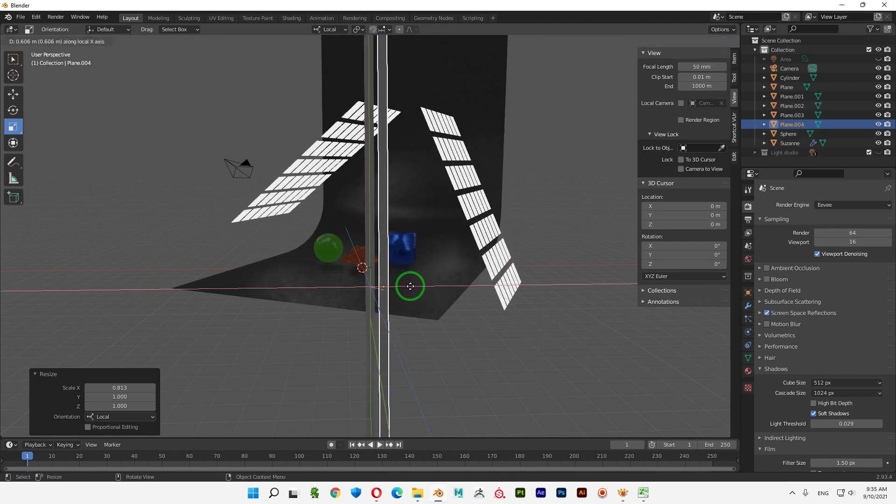
left_click(410, 286)
left_click_drag(422, 288, 404, 288)
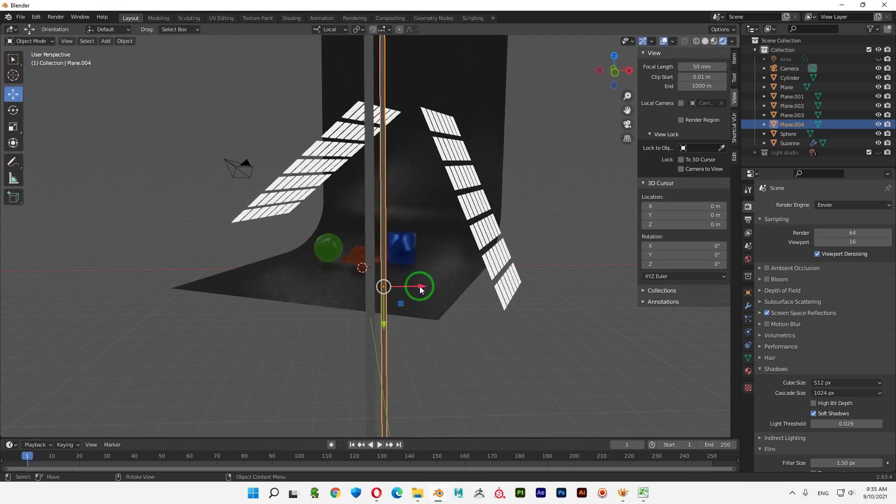
key("shift+space")
key("g")
left_click_drag(419, 287, 414, 286)
Duplicate once more, moving the third strip further right and rescaling its width
key("shift+d")
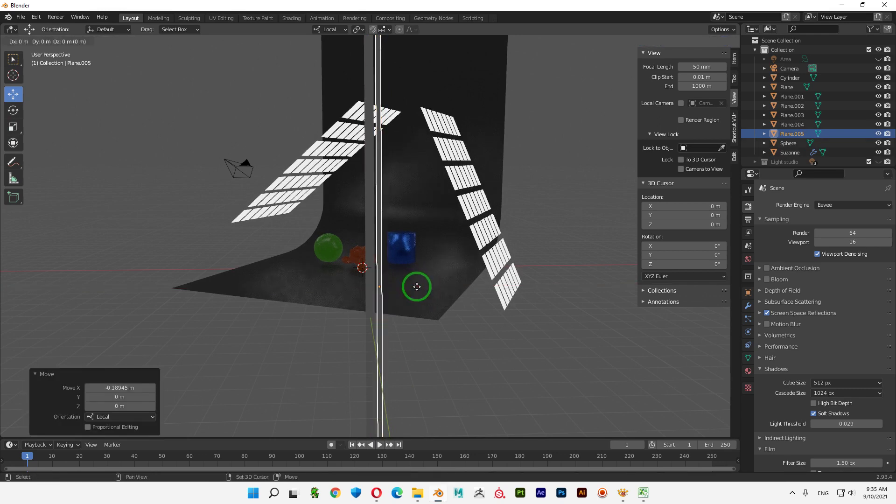
key("x")
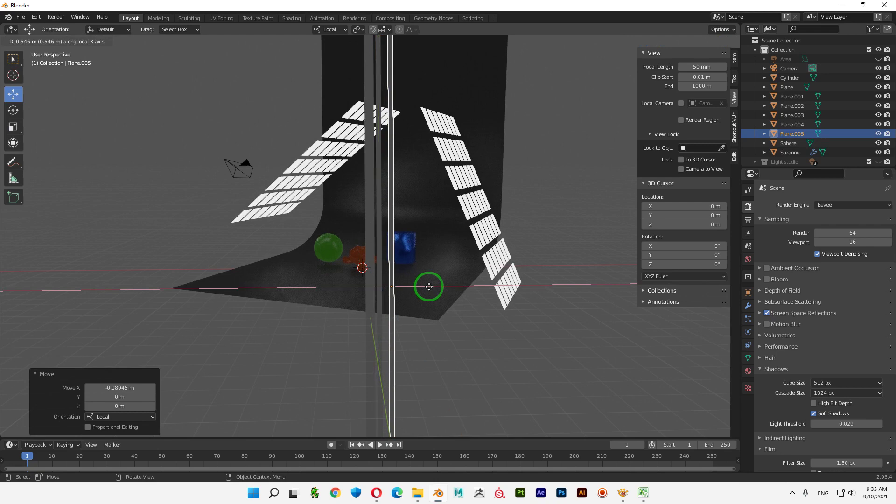
key("s")
left_click(435, 288)
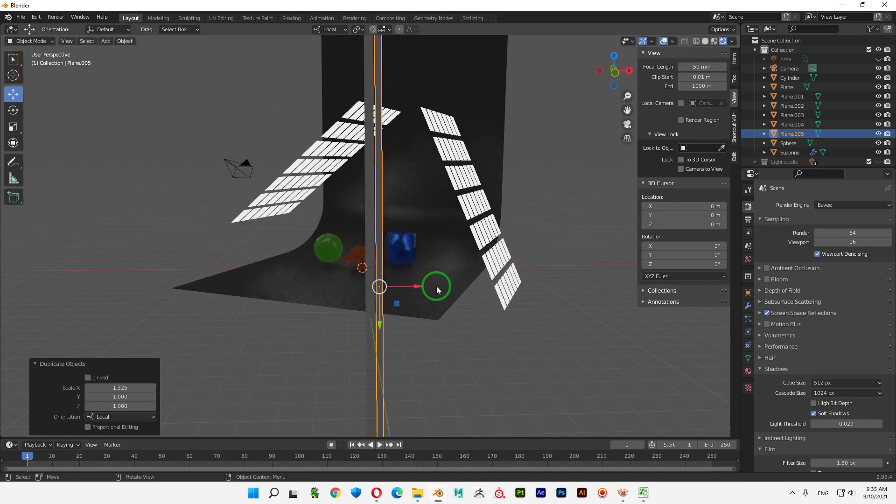
left_click_drag(416, 286, 472, 286)
key("shift+space")
key("s")
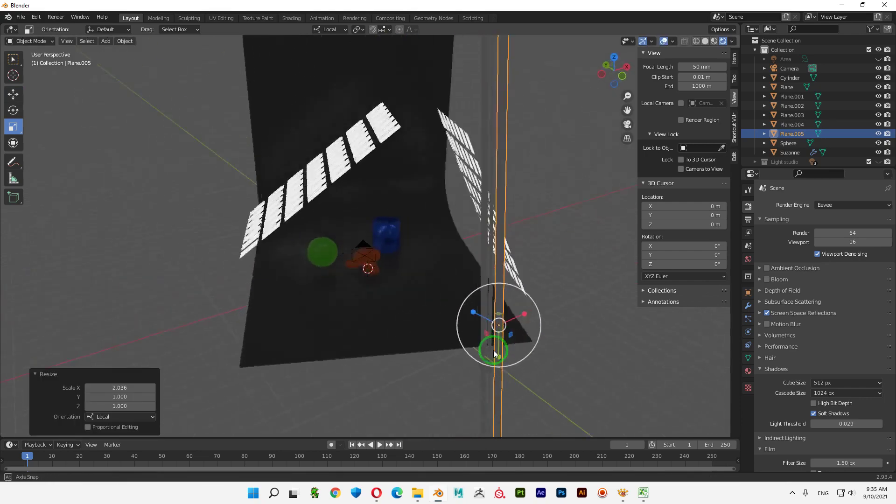
mouse_move(472, 286)
middle_mouse_down()
mouse_move(564, 333)
mouse_move(466, 335)
middle_mouse_up()
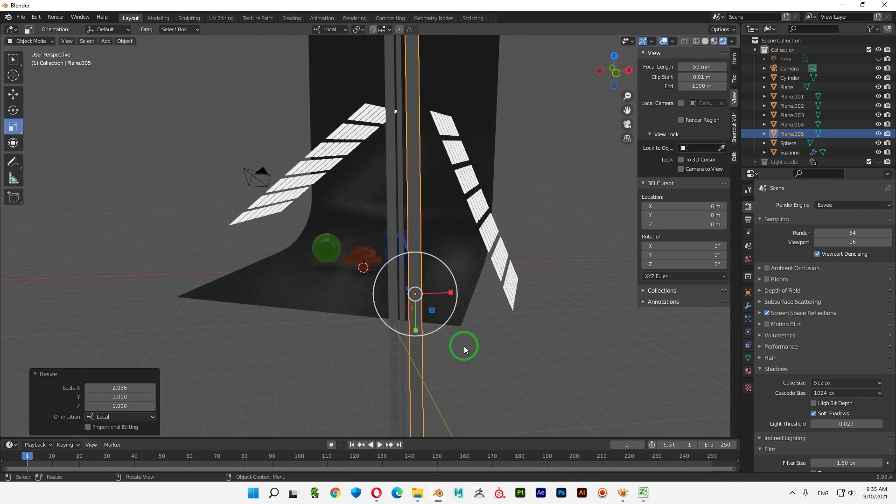
Delete the third strip copy and select the second strip
left_click(419, 349)
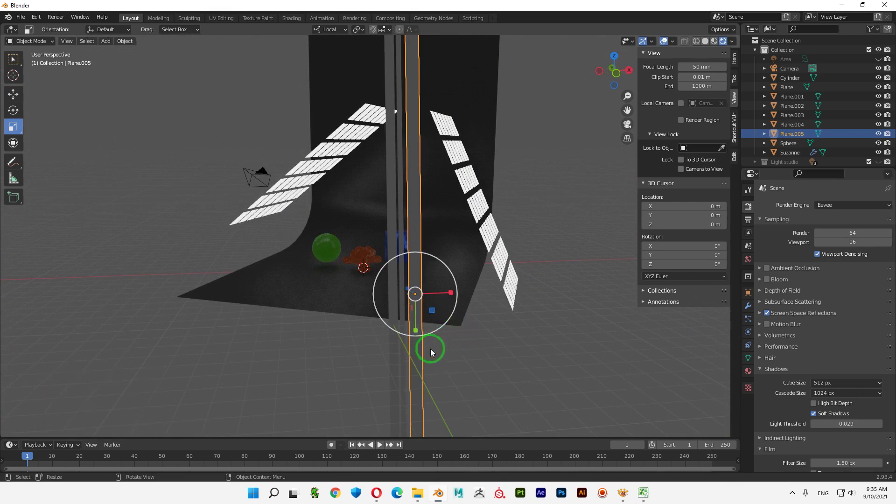
key("Delete")
left_click(401, 335)
Give the original strip Plane.003 a new material with an Emission surface shader
left_click(396, 340)
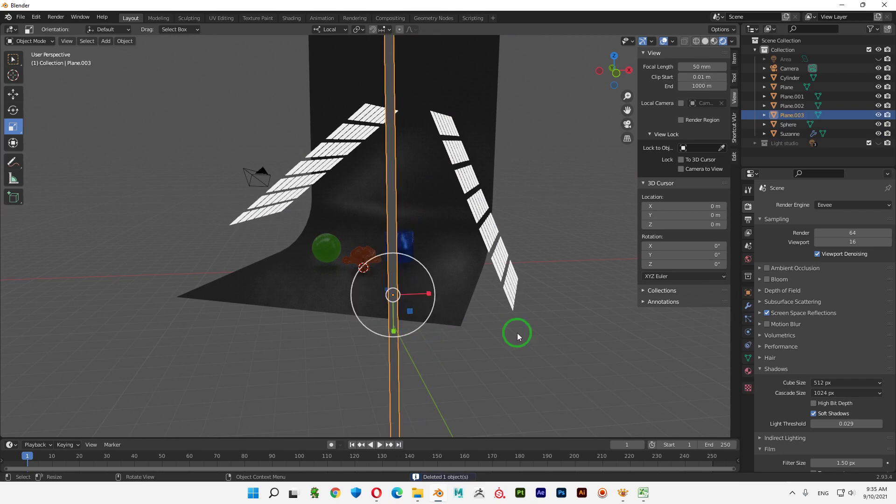
left_click(748, 371)
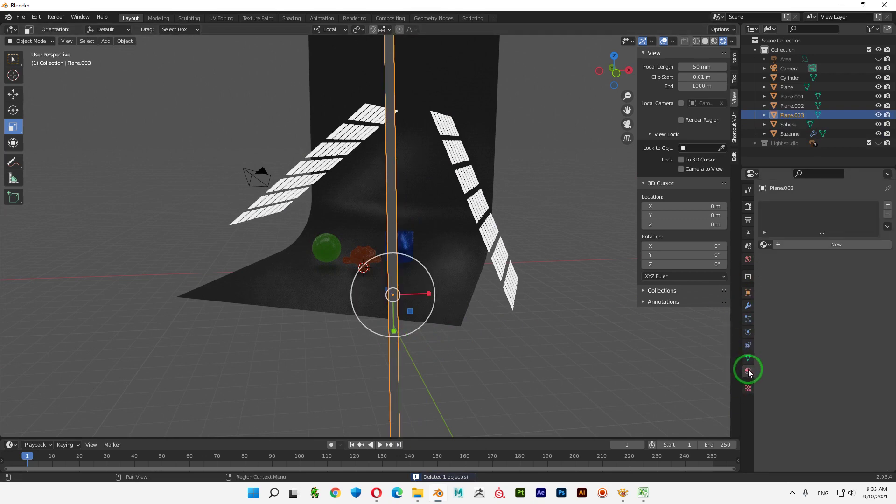
left_click(837, 246)
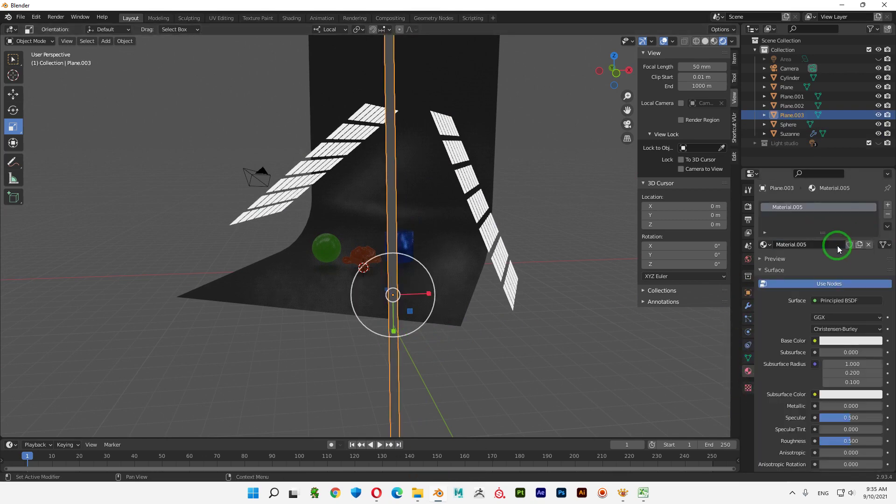
left_click(847, 341)
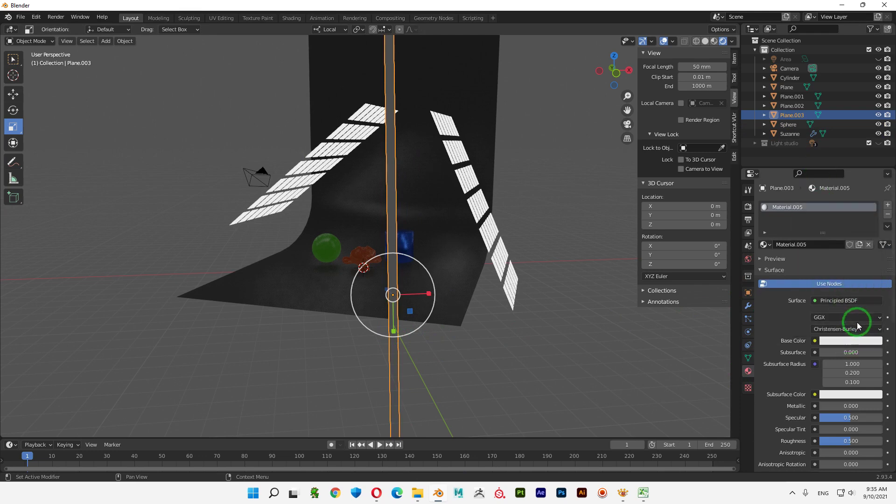
left_click(857, 301)
left_click(786, 116)
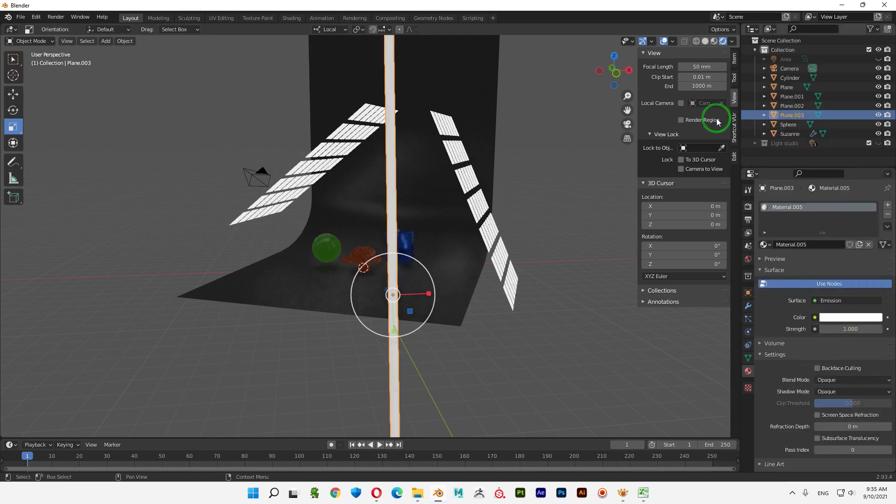
middle_click_drag(458, 340, 534, 344)
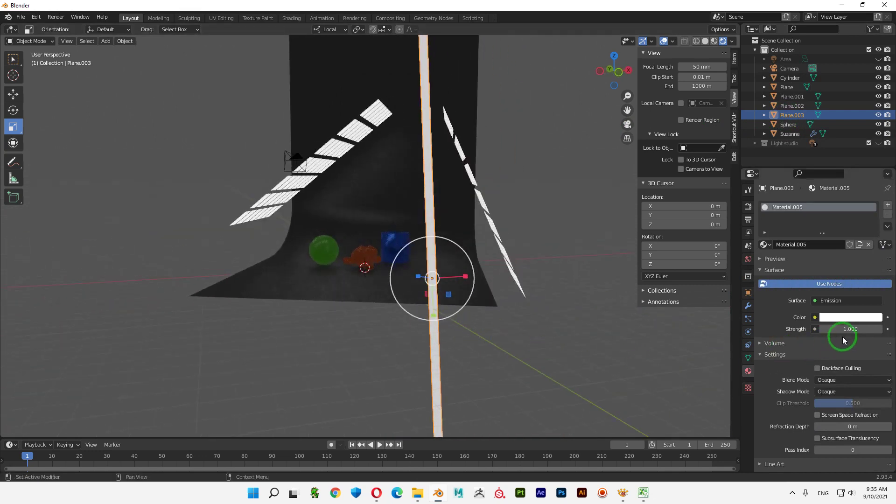
Set the emission strength to 3
double_click(858, 329)
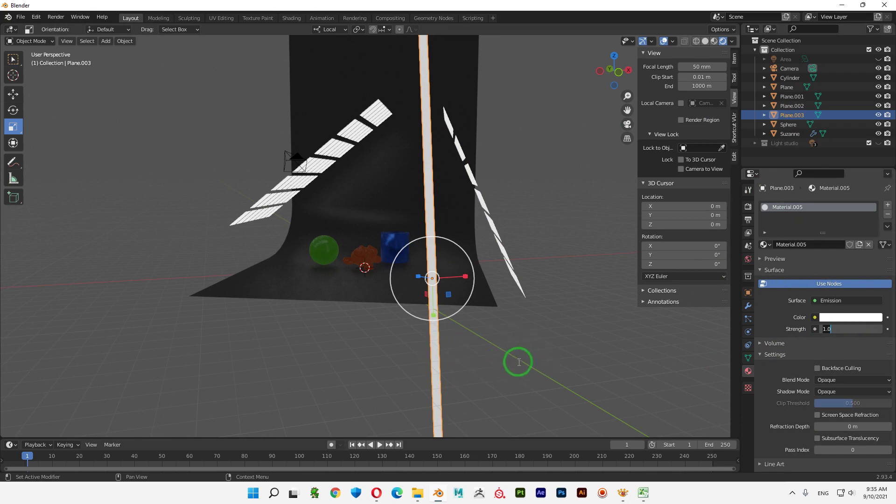
key("Return")
middle_click_drag(533, 336, 424, 278)
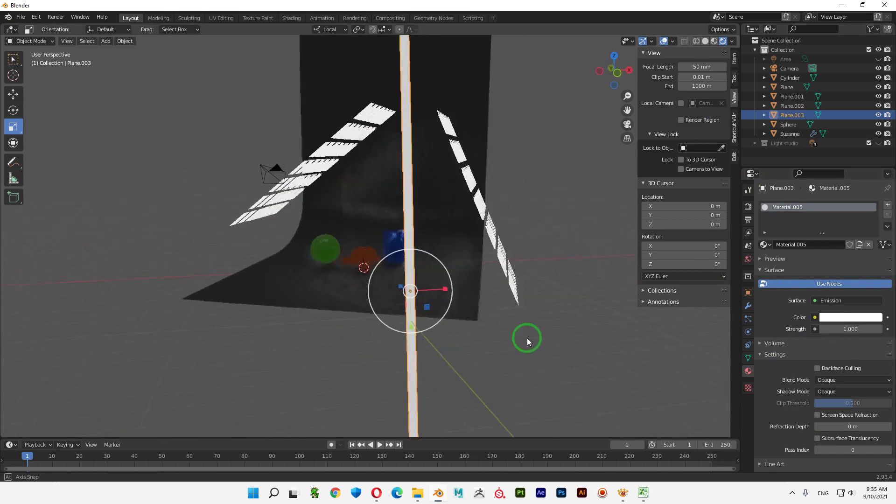
left_click(850, 330)
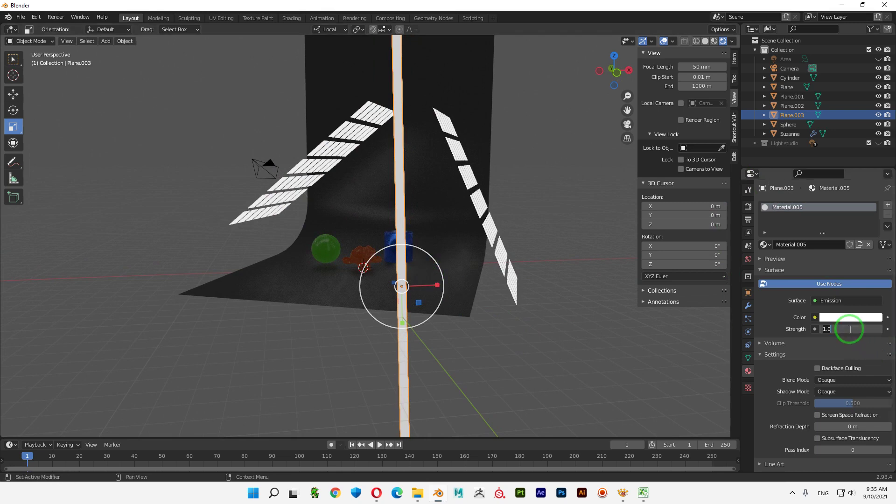
type("3")
key("Return")
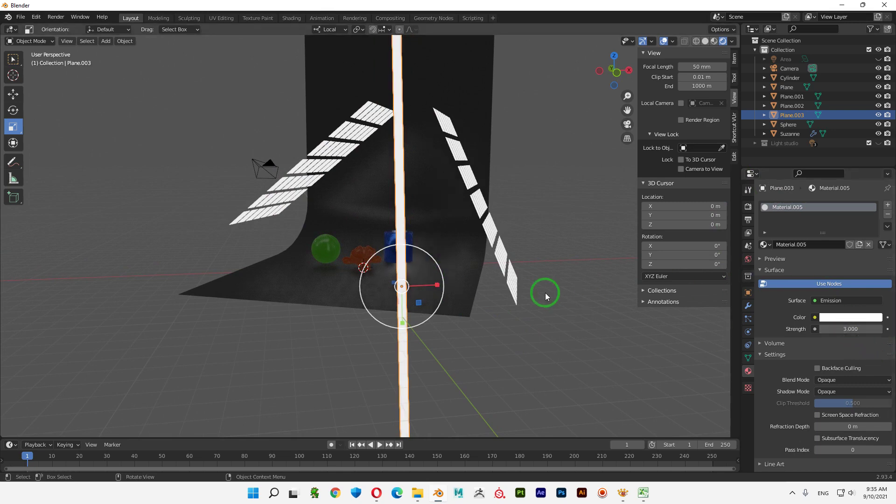
left_click(457, 314)
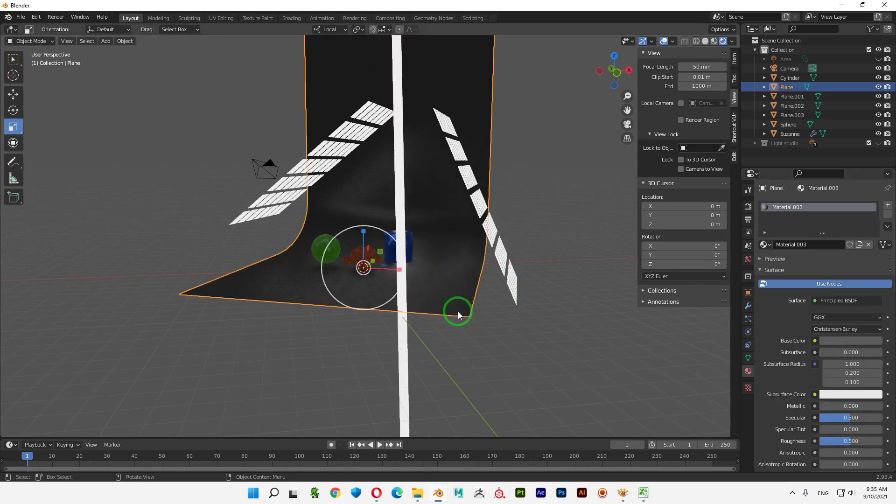
Duplicate the glowing strip along local X as a much narrower copy beside it
left_click(402, 335)
key("shift+d")
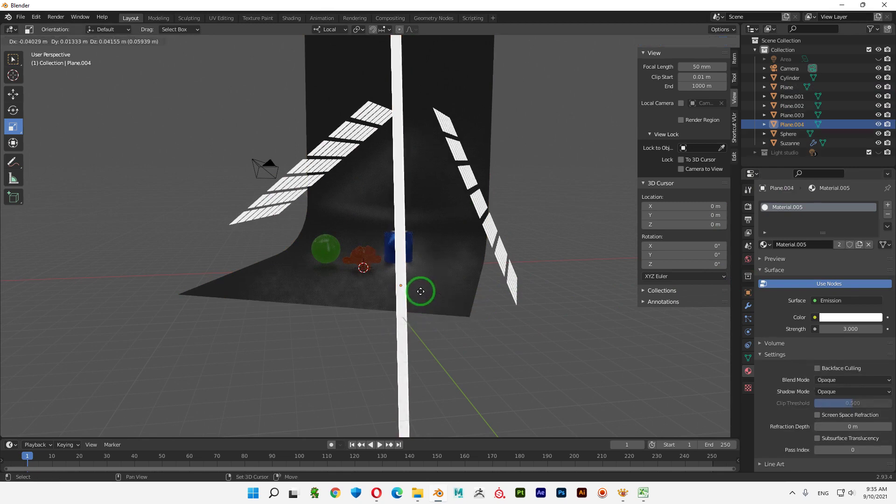
key("x")
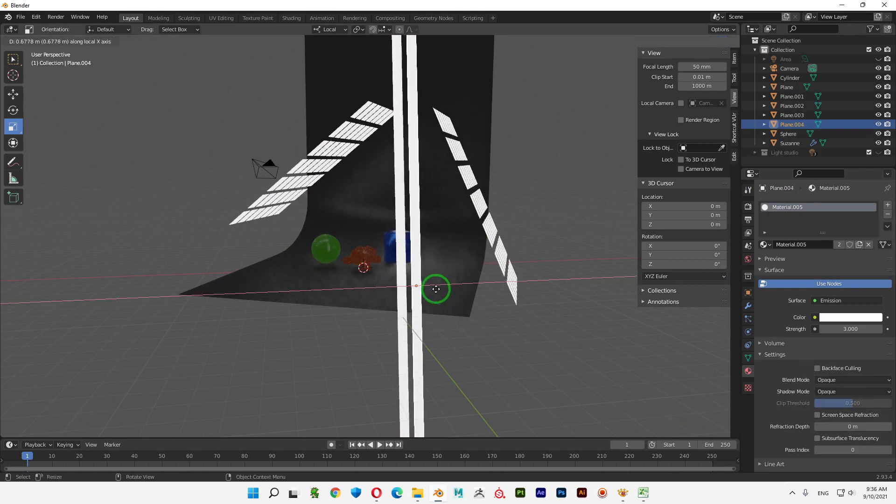
left_click(454, 284)
left_click_drag(454, 285, 441, 287)
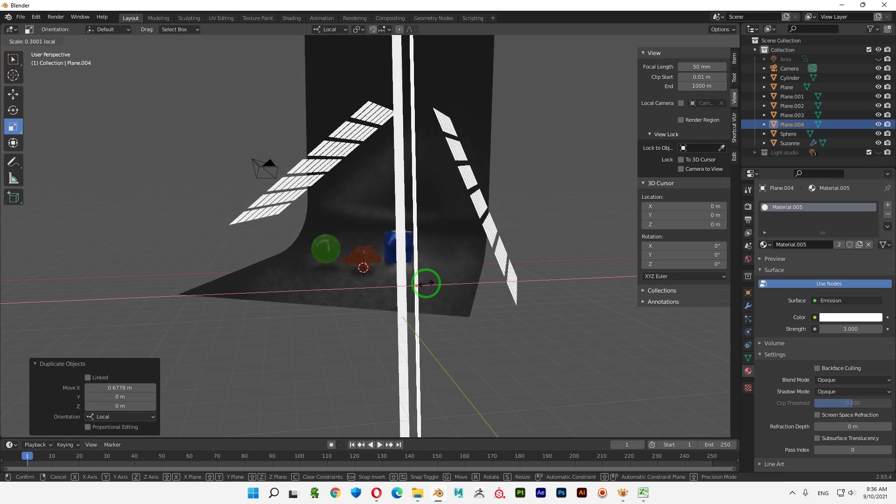
key("shift+space")
key("g")
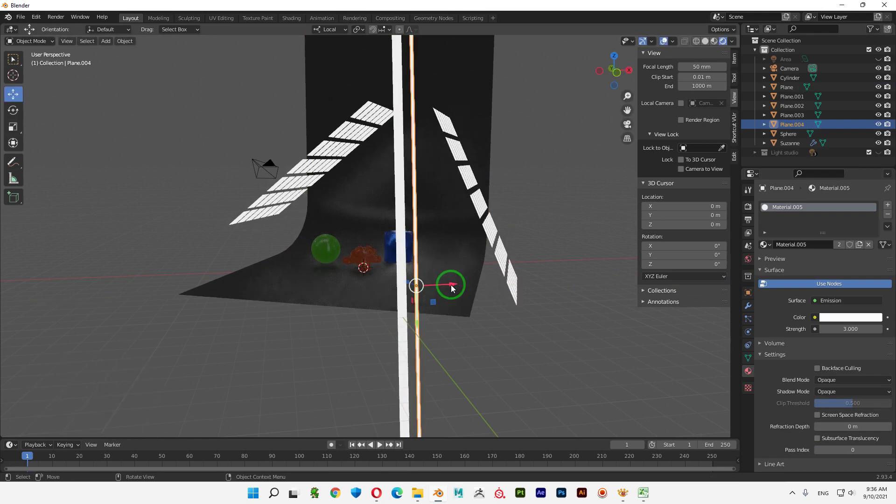
left_click_drag(452, 286, 445, 287)
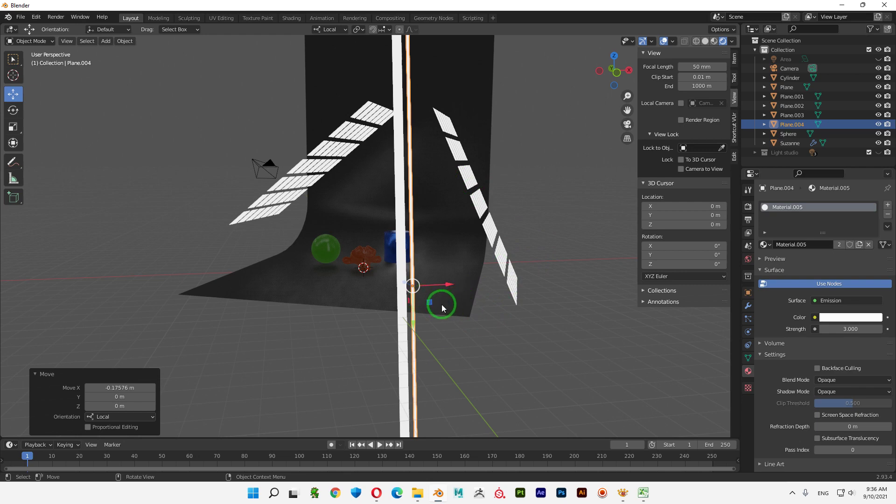
Duplicate the narrow strip to the right and widen it about three times
key("shift+d")
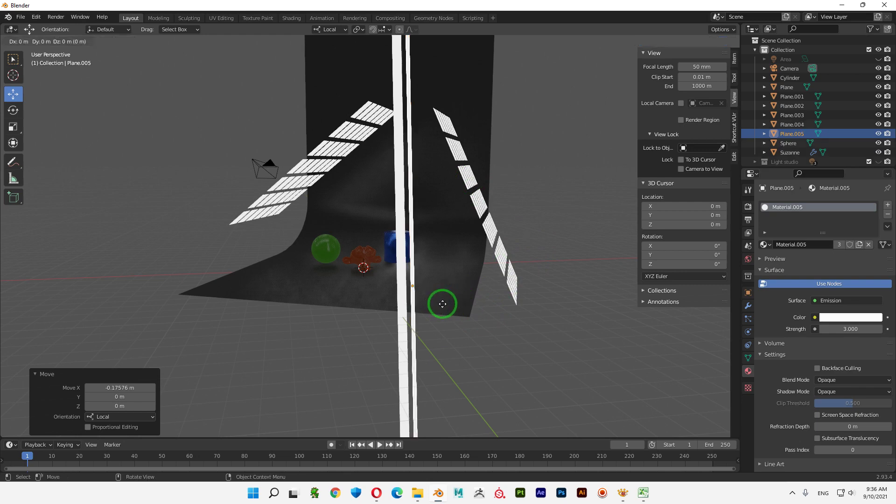
key("x")
left_click(452, 303)
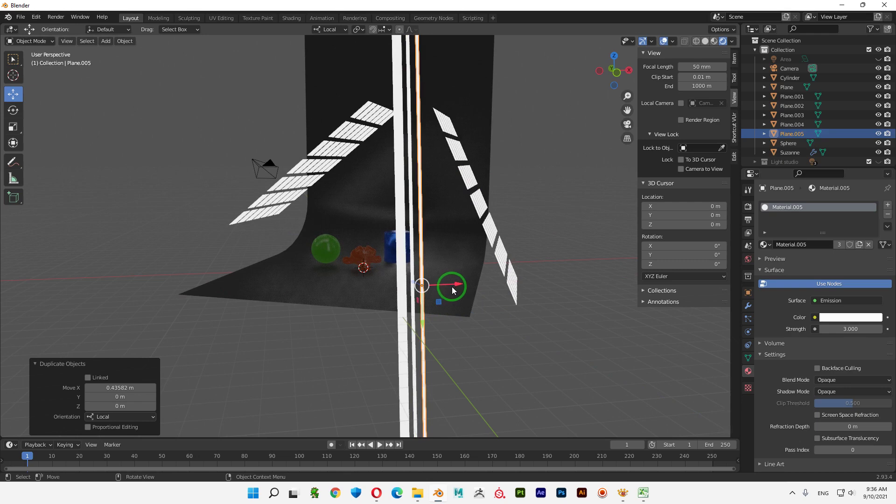
key("shift+space")
key("s")
left_click_drag(456, 282, 538, 290)
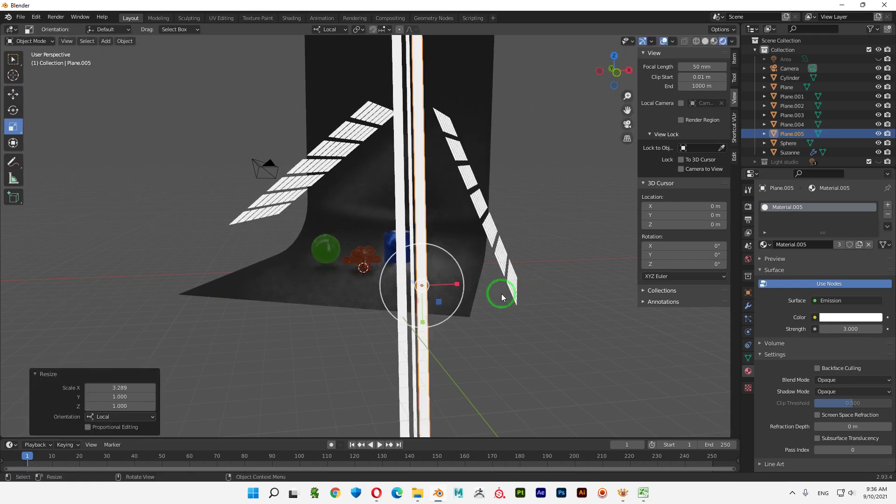
Add two more strip copies further right along local X, one made narrower
key("shift+d")
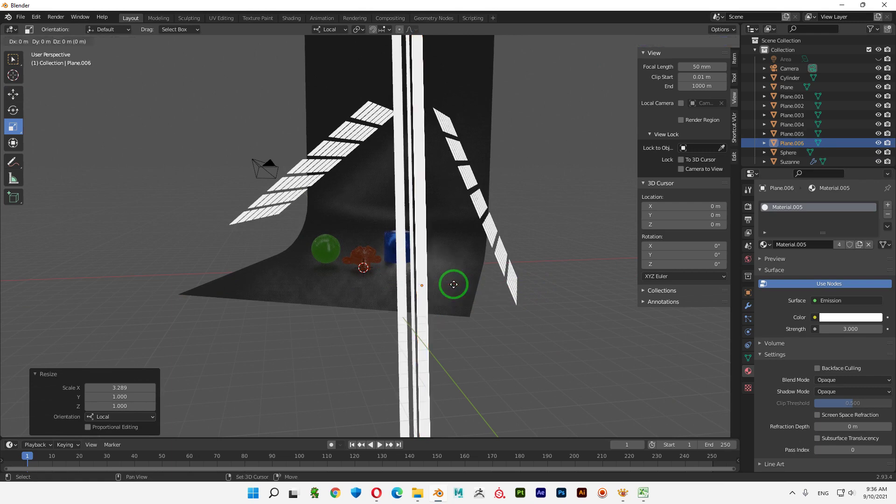
key("x")
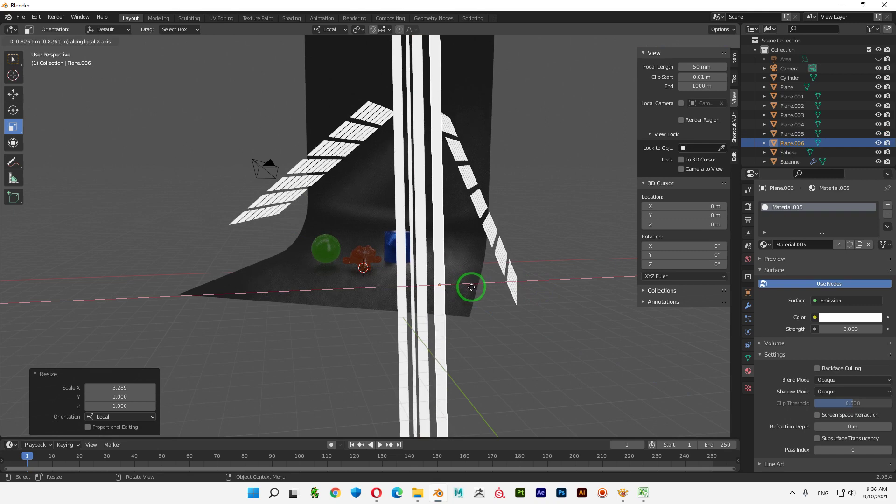
left_click(471, 284)
key("s")
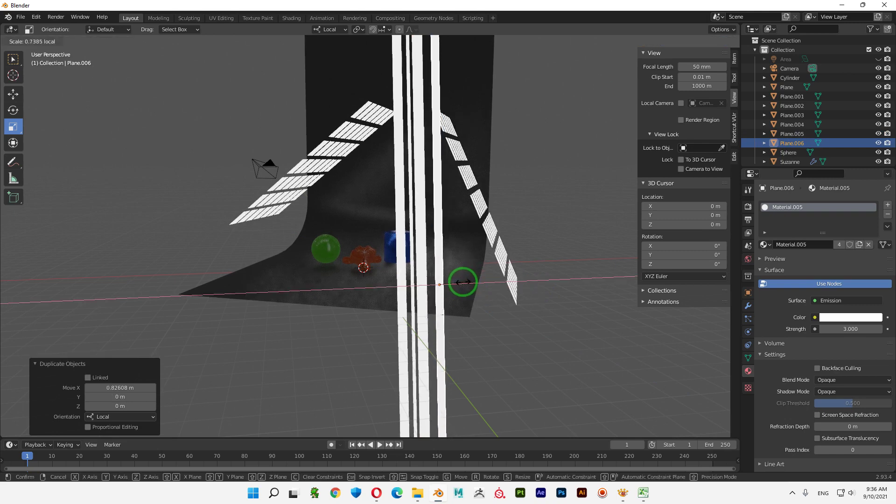
left_click(460, 283)
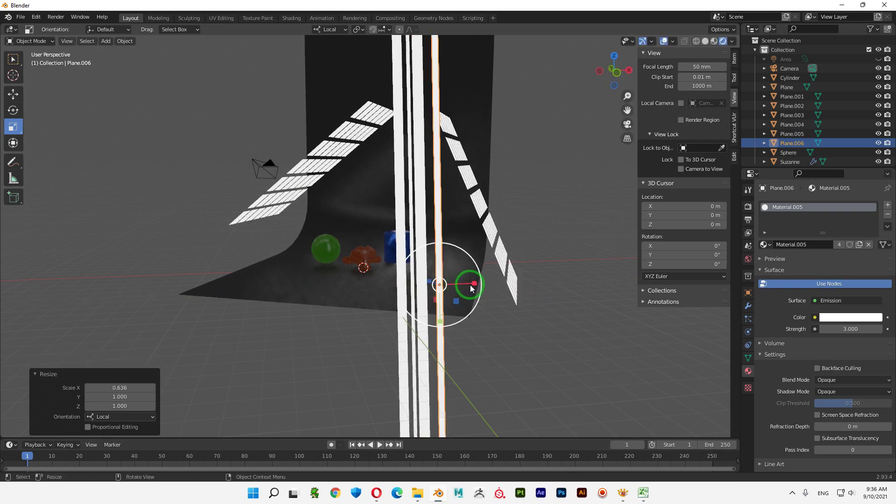
key("shift+d")
key("x")
left_click(467, 283)
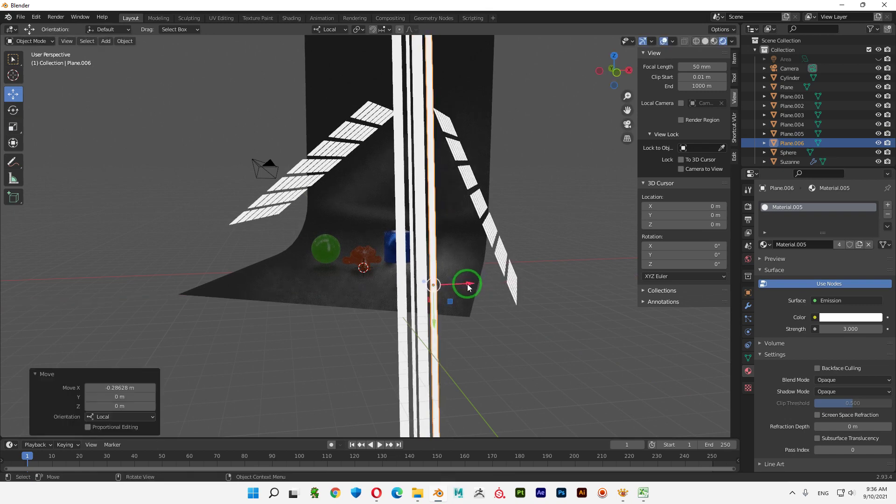
Box-select the four strips and duplicate the group along local X
left_click_drag(379, 343, 500, 388)
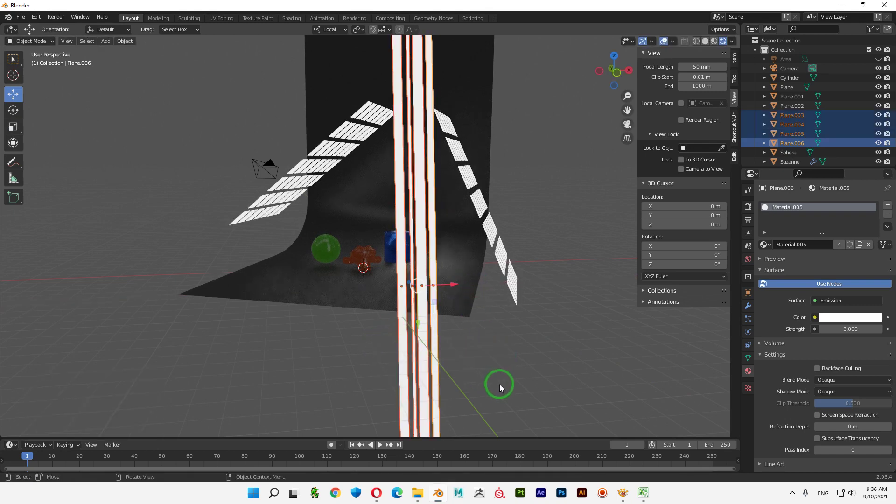
key("shift+d")
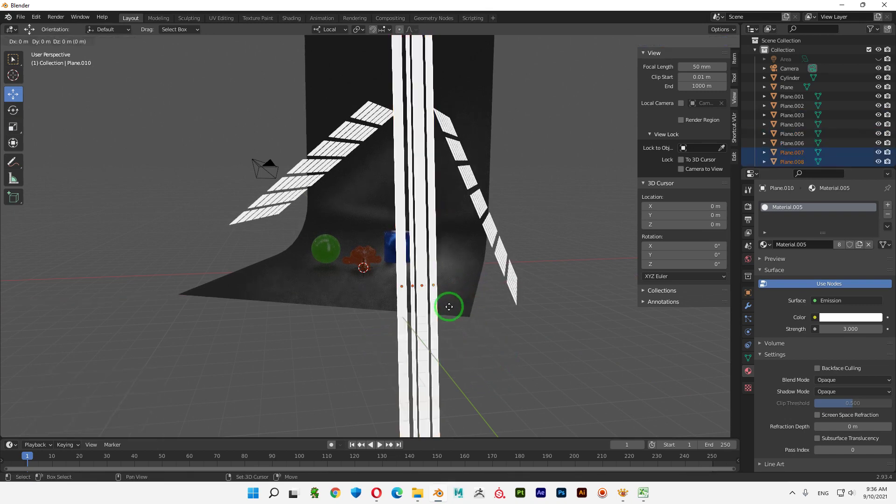
key("x")
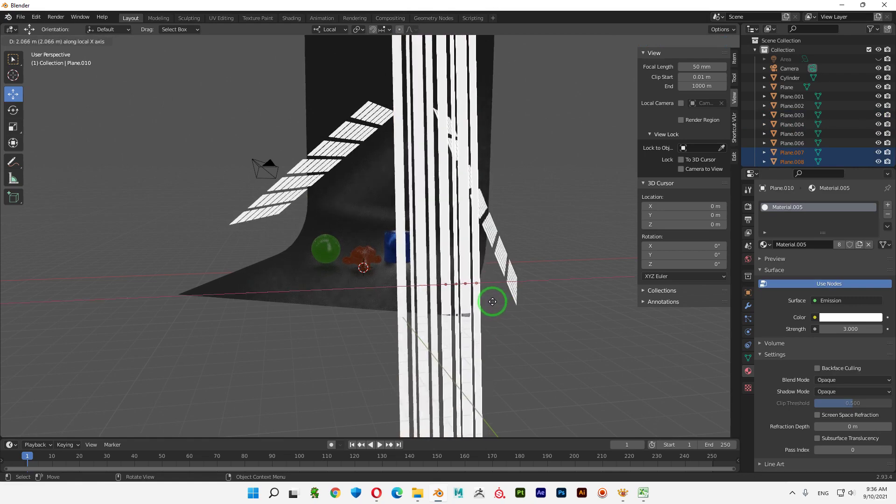
Place the copied strips to the right, check the camera view, then box-select strips Plane.003–Plane.010
left_click(493, 301)
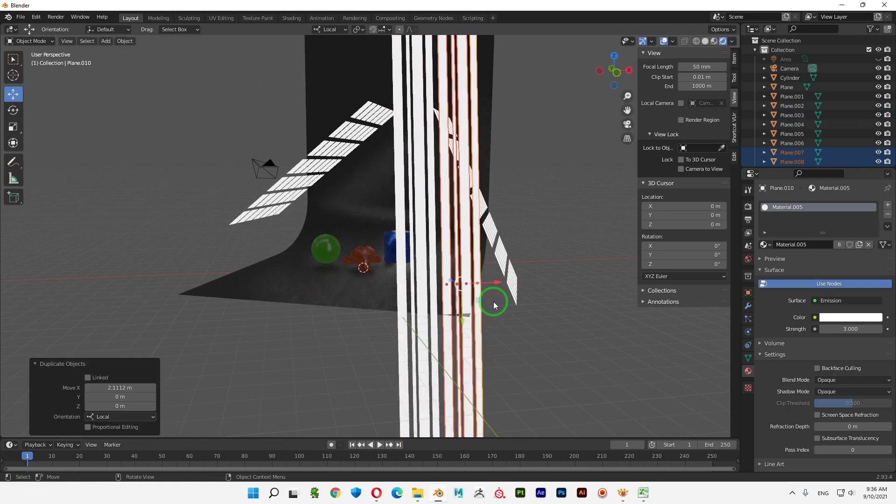
mouse_move(525, 356)
middle_mouse_down()
mouse_move(590, 366)
mouse_move(391, 270)
middle_mouse_up()
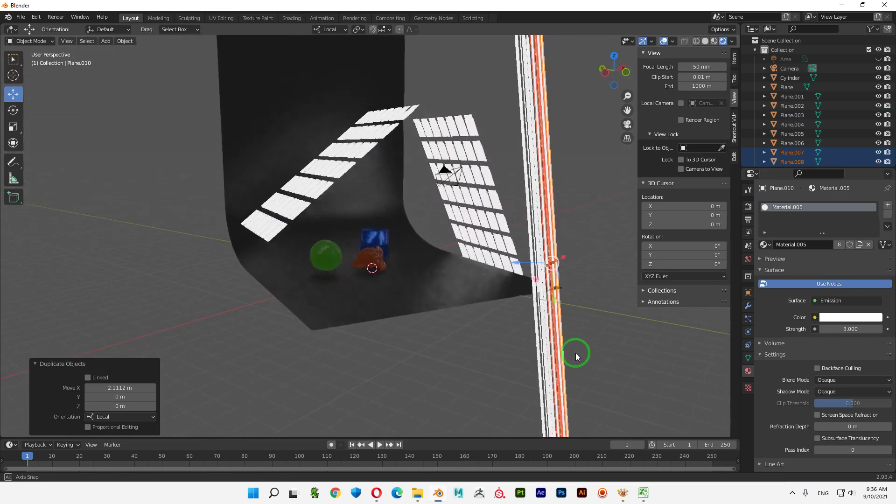
left_click(626, 125)
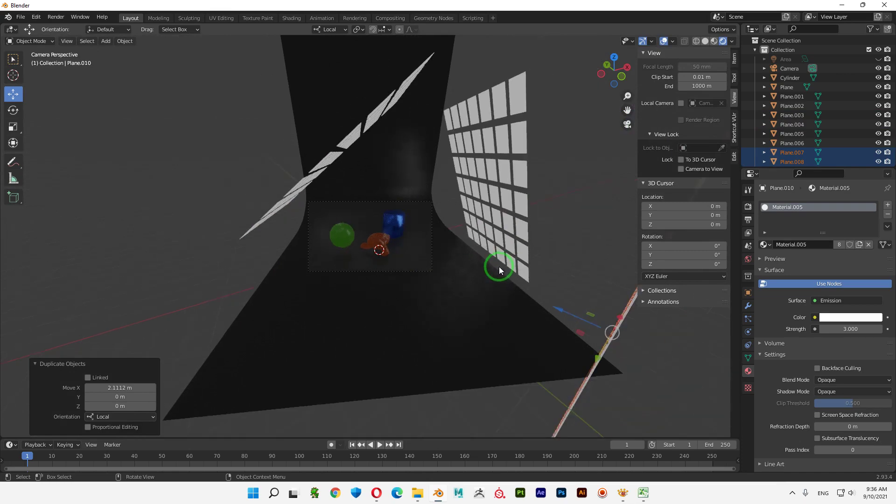
left_click(627, 125)
mouse_move(424, 228)
middle_mouse_down()
mouse_move(505, 288)
mouse_move(450, 309)
middle_mouse_up()
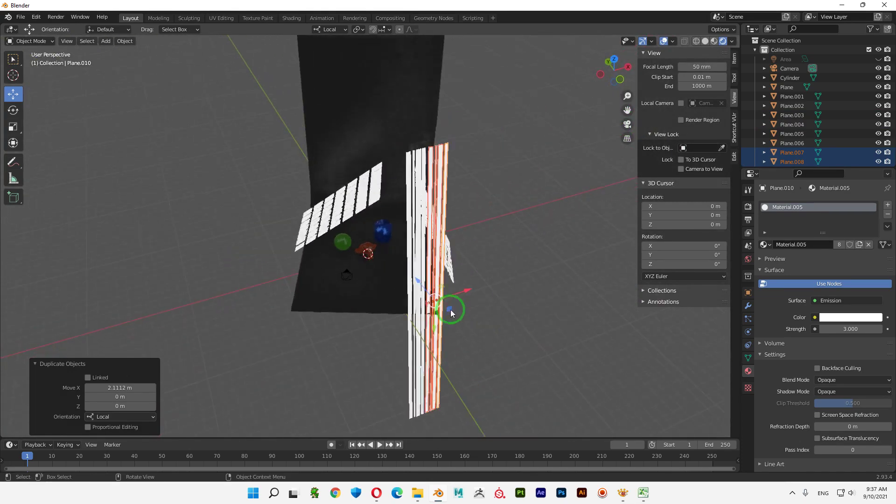
left_click_drag(382, 387, 466, 425)
mouse_move(507, 289)
middle_mouse_down()
mouse_move(515, 322)
mouse_move(422, 149)
middle_mouse_up()
Set the pivot to bounding box centre and tilt the selected strips 30° about Y
left_click(358, 29)
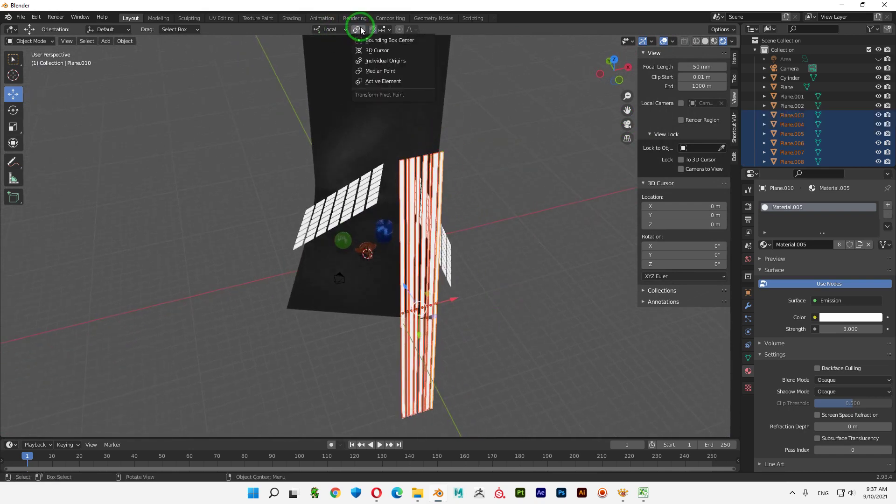
left_click(383, 38)
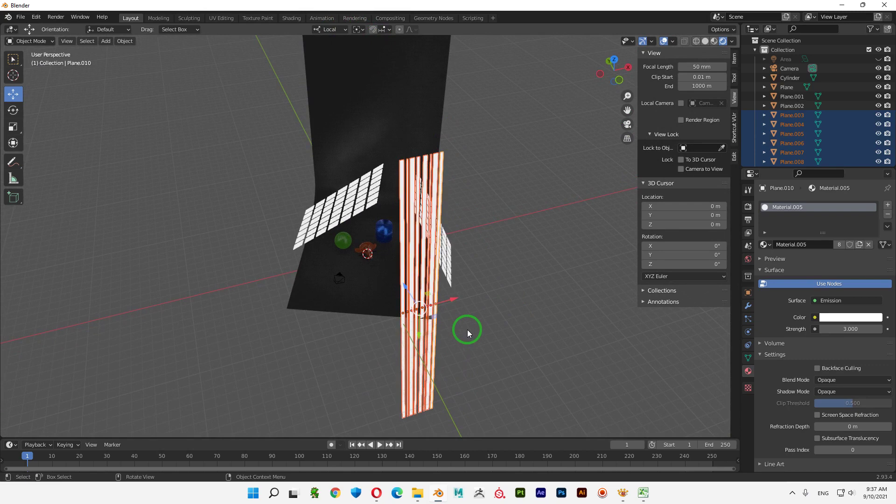
key("shift+space")
key("r")
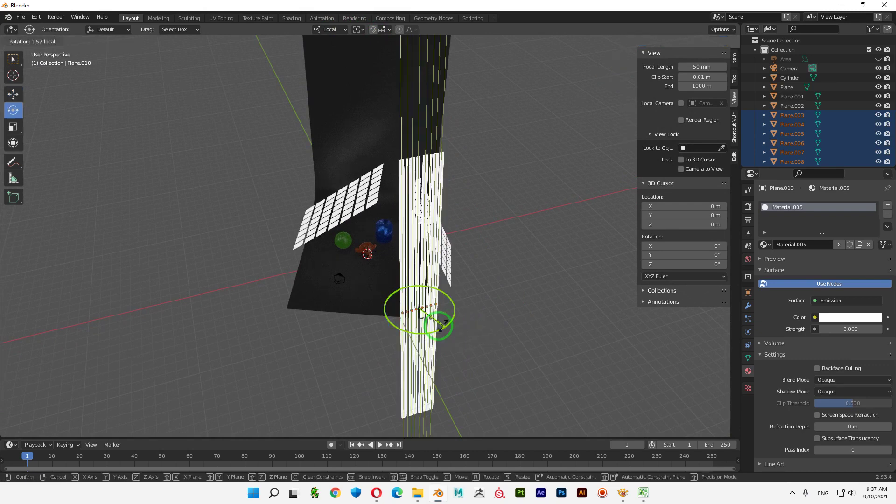
left_click_drag(447, 325, 427, 322)
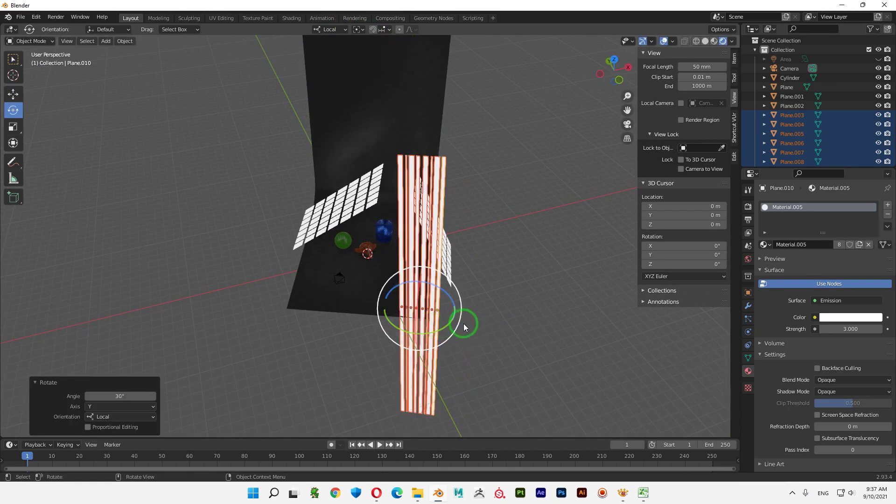
Move the strips -8.3794 m along local X and check the framing through the camera
key("shift+space")
key("g")
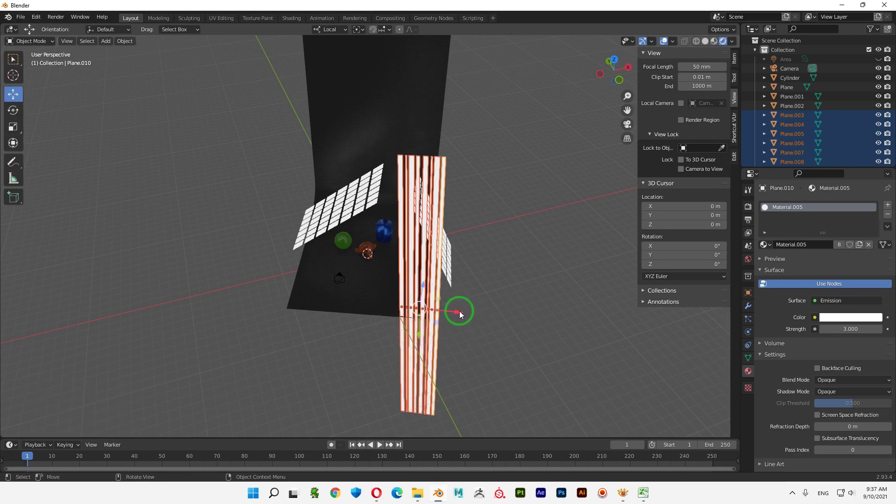
left_click_drag(459, 311, 376, 287)
mouse_move(396, 307)
middle_mouse_down()
mouse_move(449, 301)
mouse_move(403, 307)
middle_mouse_up()
scroll(404, 303, "up", 3)
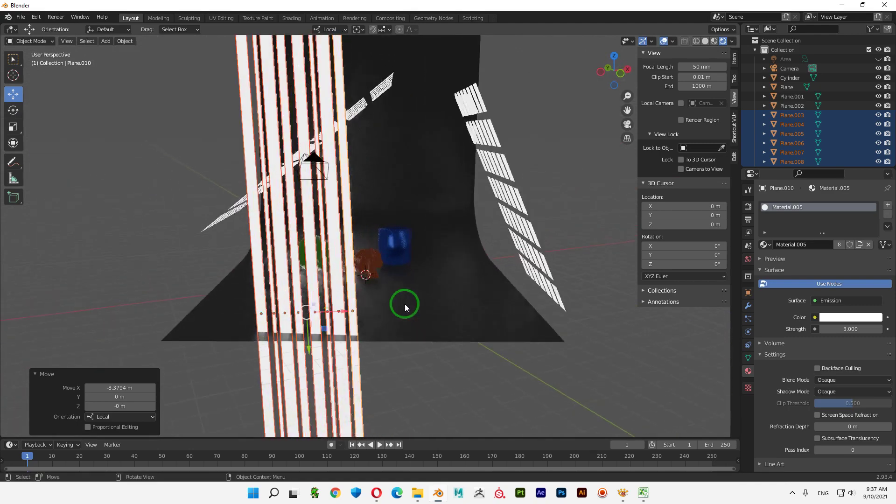
scroll(416, 315, "up", 4)
scroll(428, 324, "down", 5)
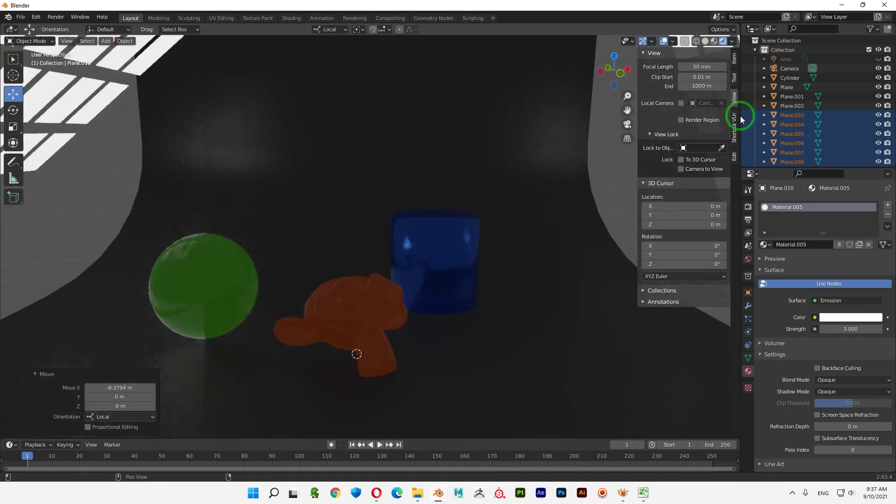
left_click(627, 124)
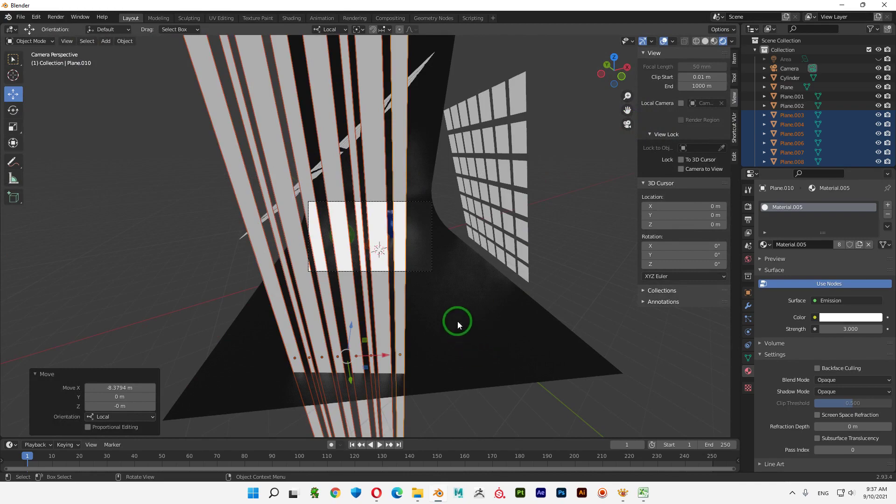
scroll(457, 321, "up", 2)
scroll(449, 301, "up", 2)
scroll(451, 301, "up", 2)
scroll(452, 304, "down", 1)
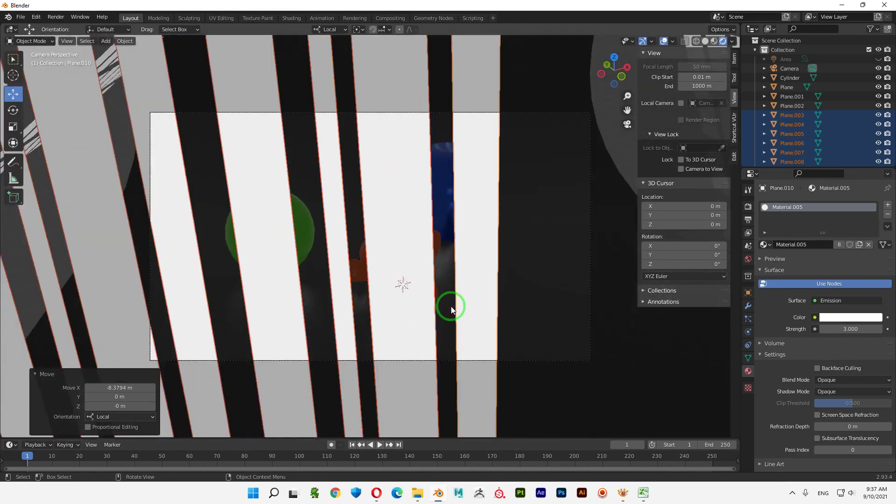
mouse_move(451, 306)
middle_mouse_down()
mouse_move(491, 309)
mouse_move(495, 320)
mouse_move(513, 316)
middle_mouse_up()
left_click(627, 124)
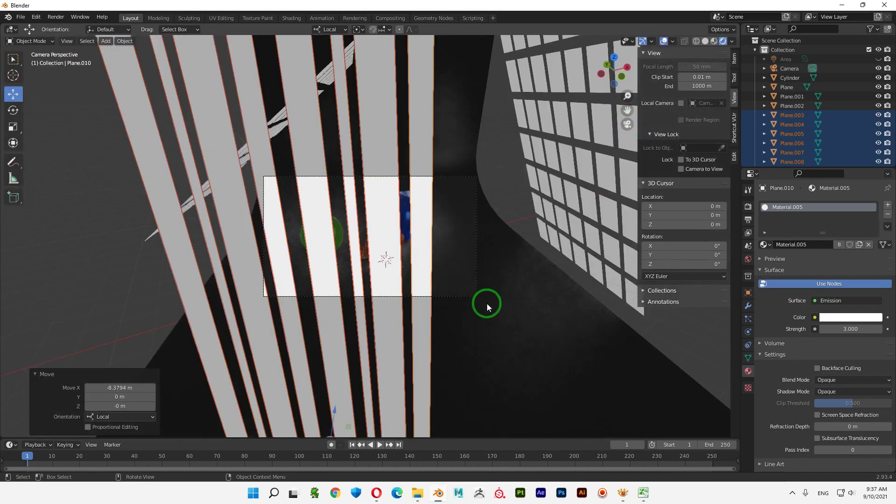
scroll(489, 320, "down", 3)
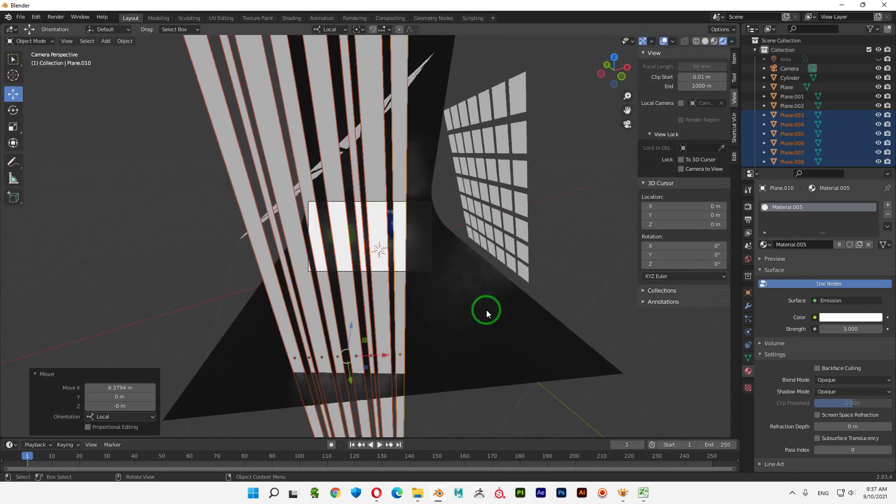
left_click(628, 124)
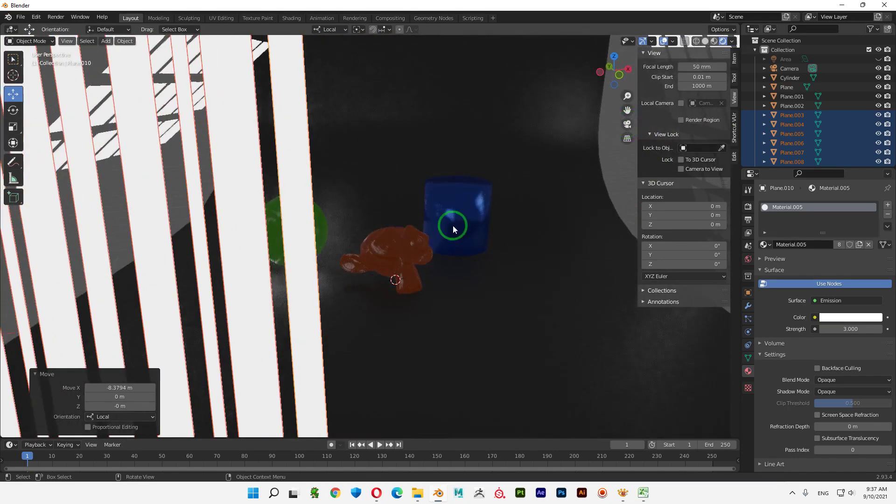
scroll(439, 256, "down", 5)
mouse_move(438, 256)
middle_mouse_down()
mouse_move(464, 283)
mouse_move(437, 268)
middle_mouse_up()
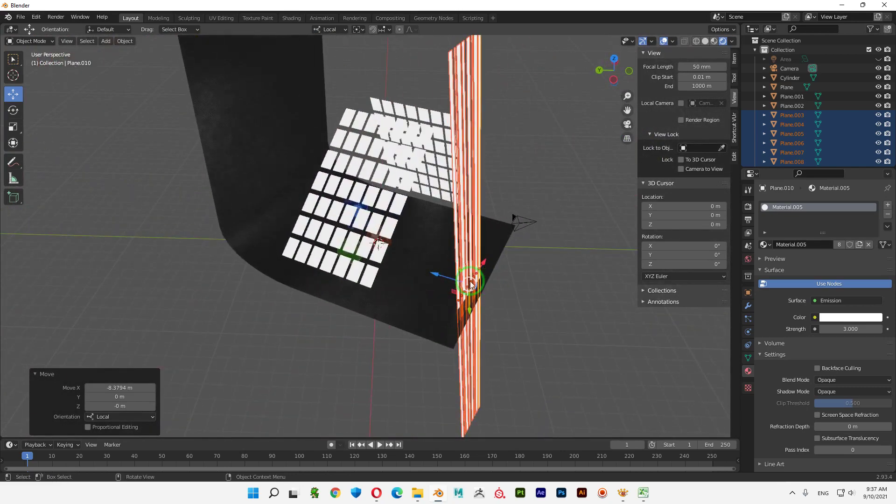
Move the strips 6.3812 m along local Z, clearing them from the camera frame
key("g")
key("z")
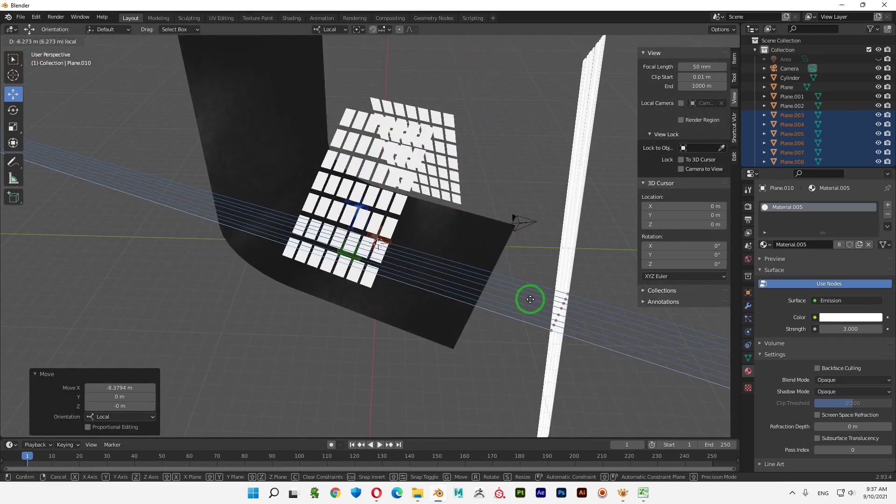
left_click(530, 300)
middle_click_drag(530, 300, 489, 321)
left_click(628, 124)
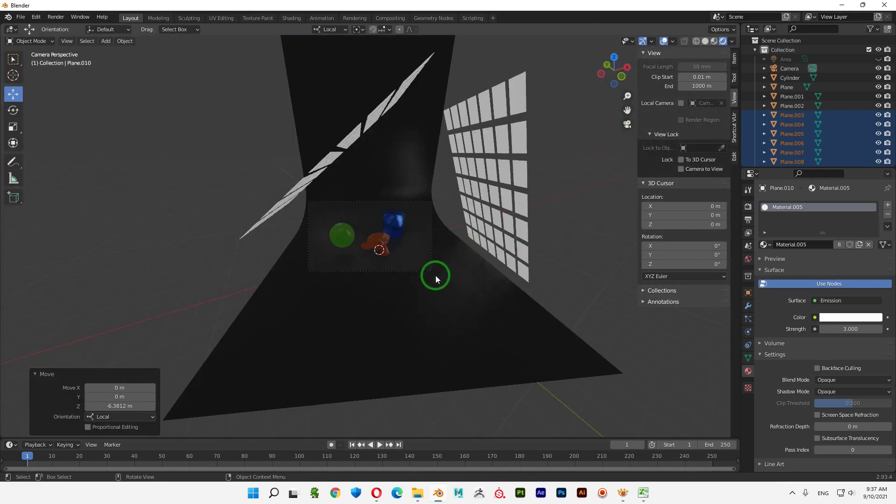
scroll(435, 275, "up", 4)
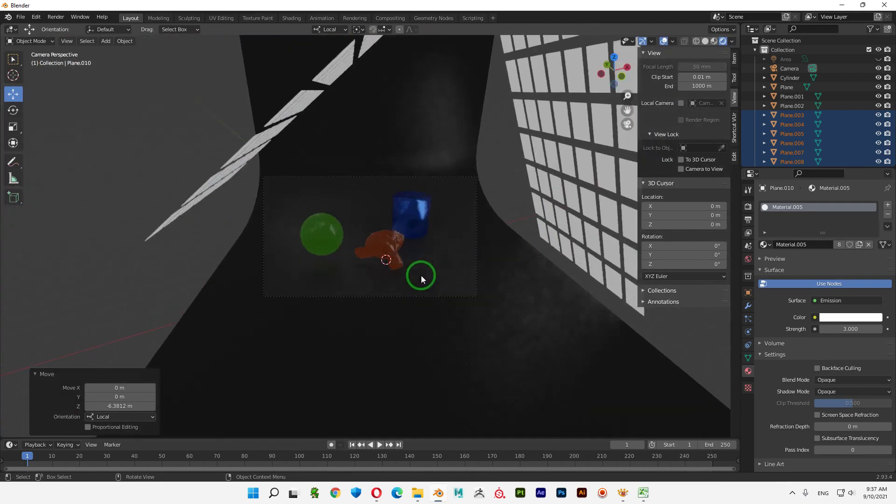
scroll(430, 275, "up", 2)
scroll(430, 274, "up", 2)
scroll(435, 271, "up", 2)
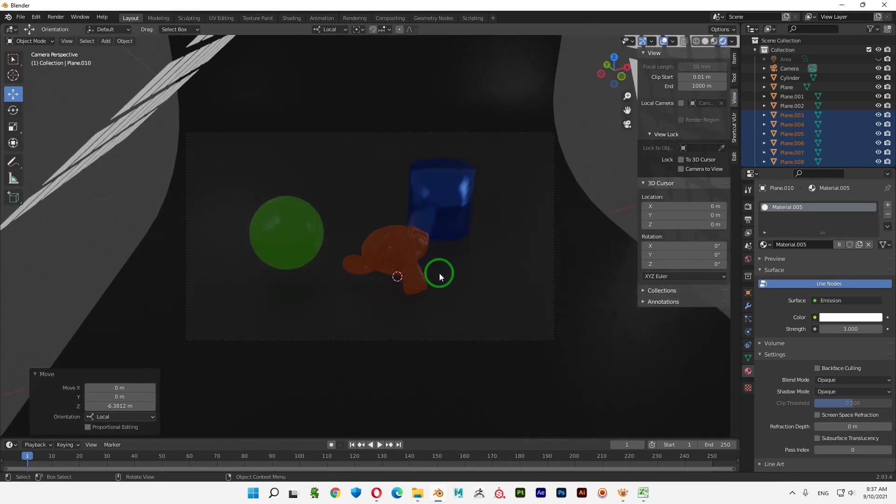
Choose Cycles as the render engine in Render Properties to preview the camera view
left_click(748, 206)
left_click(854, 205)
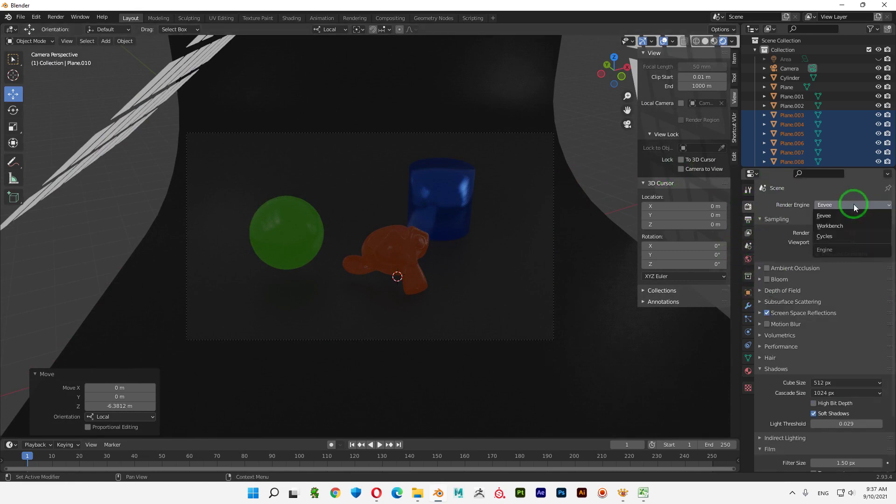
left_click(840, 235)
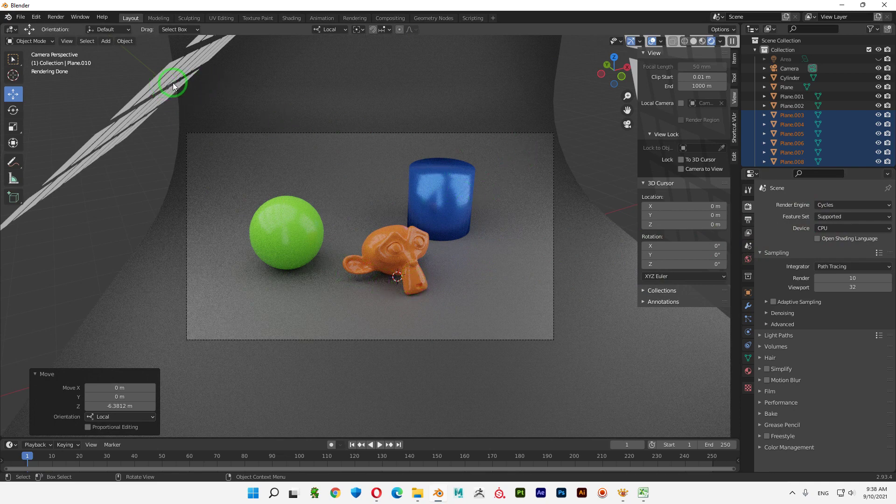
Adjust Material.004's emission strength on Plane.002 and Plane.001, settling on a value of 5
left_click(635, 73)
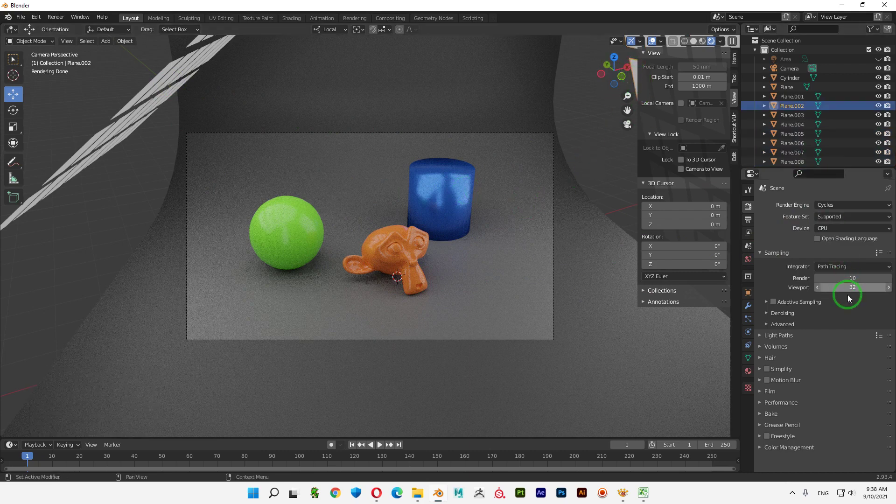
left_click(748, 371)
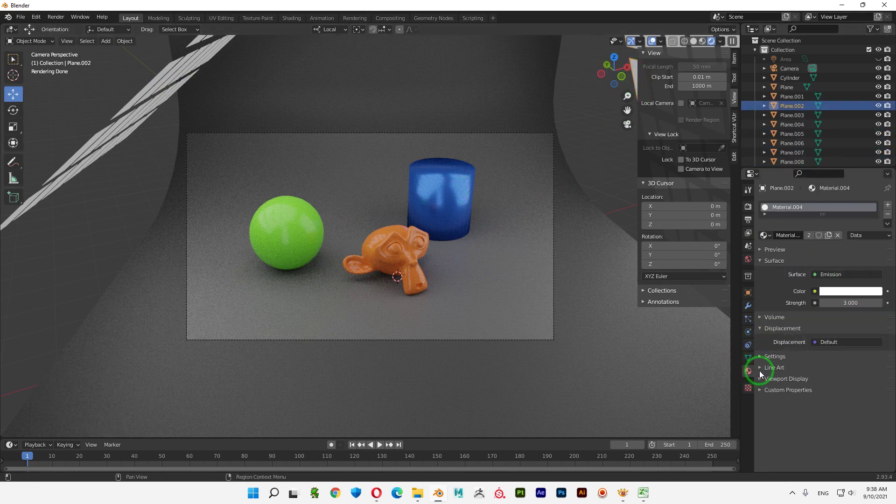
left_click(852, 302)
type("1")
key("Return")
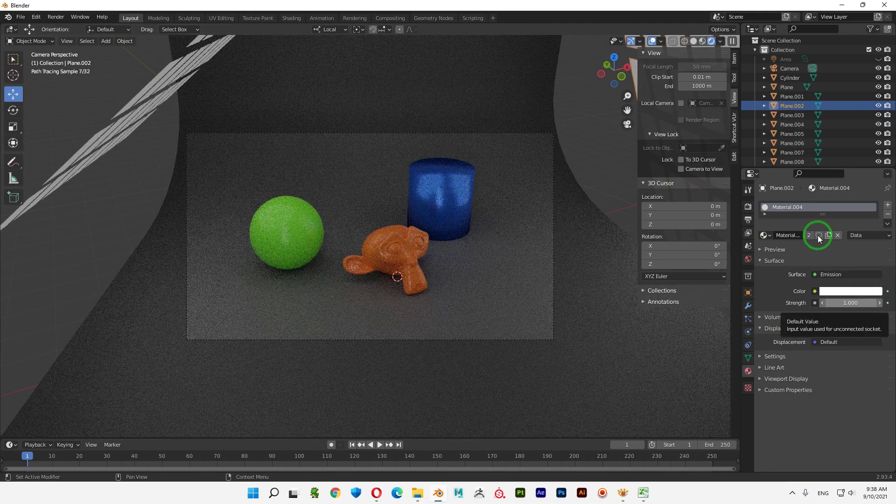
left_click(167, 92)
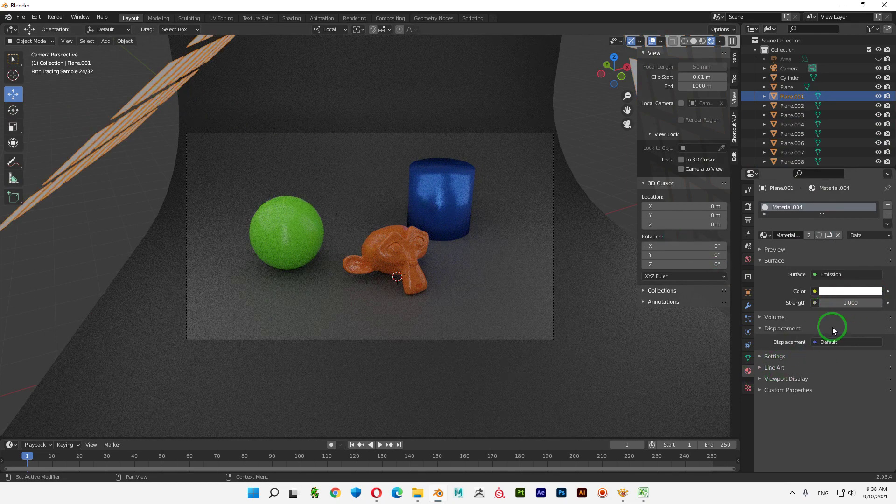
left_click(840, 302)
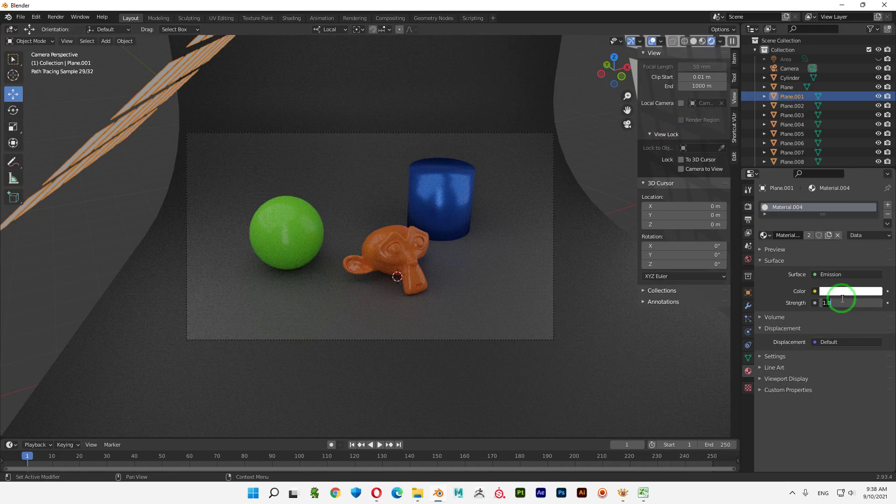
type("5")
key("Return")
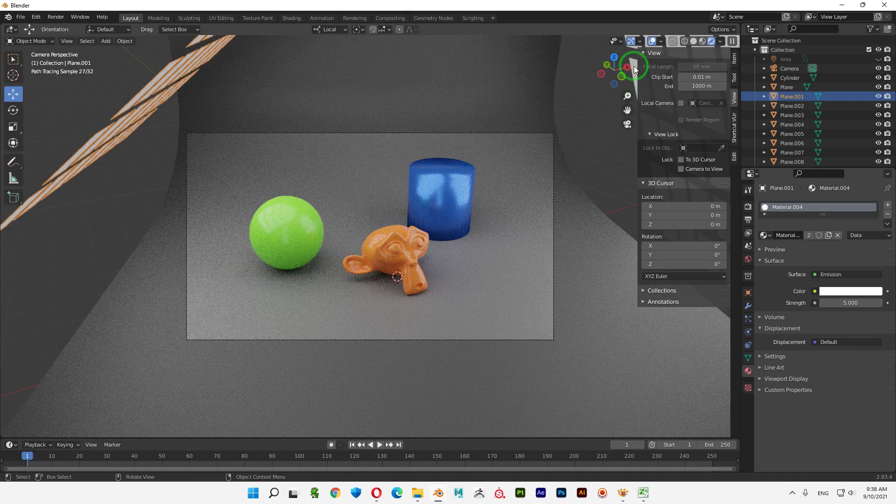
left_click(407, 88)
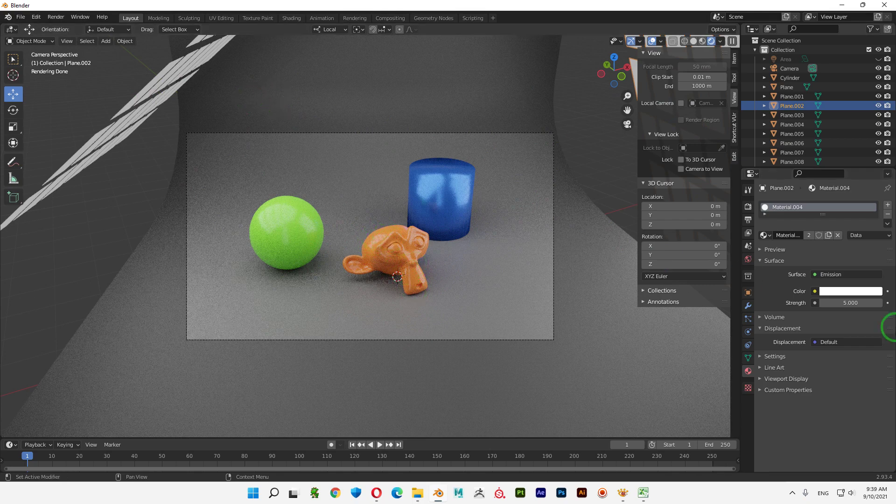
left_click(748, 206)
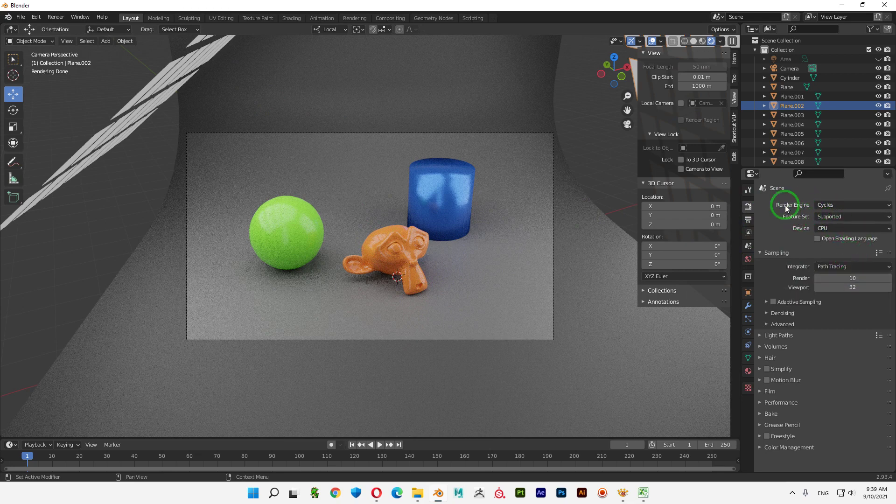
Switch to Material Preview and set Cycles to 128 render samples with render denoising on
left_click(702, 41)
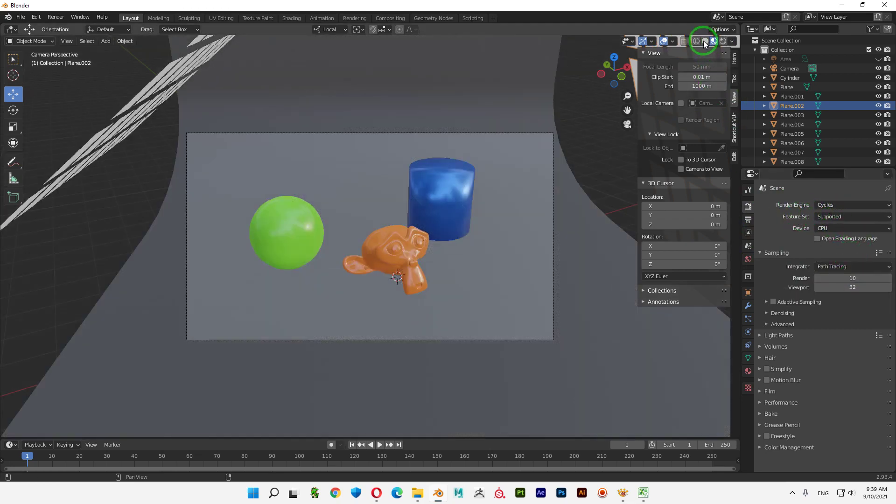
left_click(851, 278)
type("125")
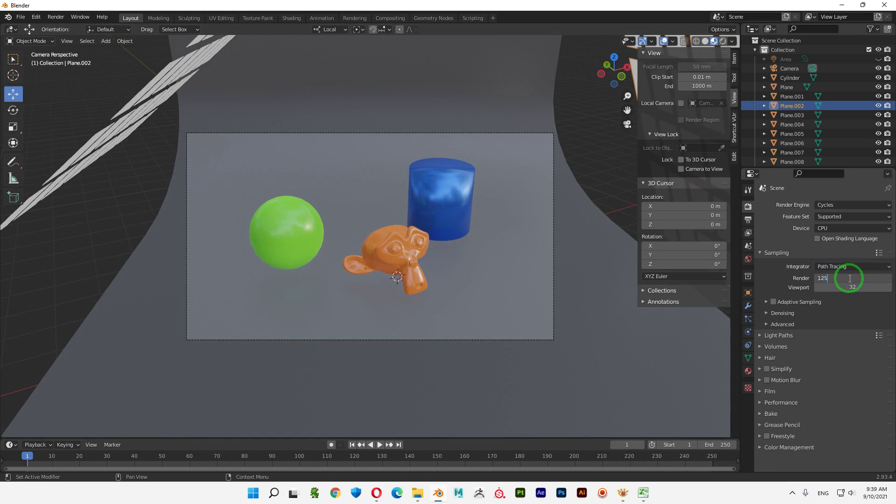
type("8")
key("Return")
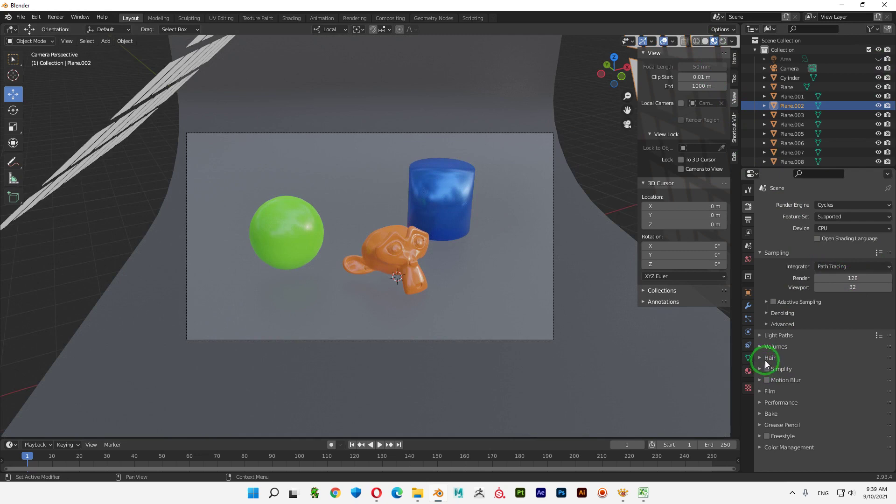
left_click(772, 314)
left_click(818, 327)
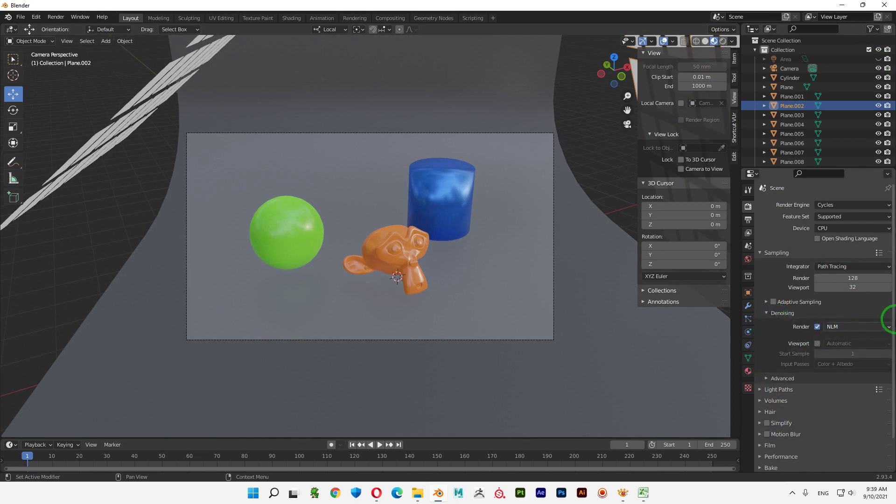
Render a test image of the current frame, then close the render window
left_click(57, 17)
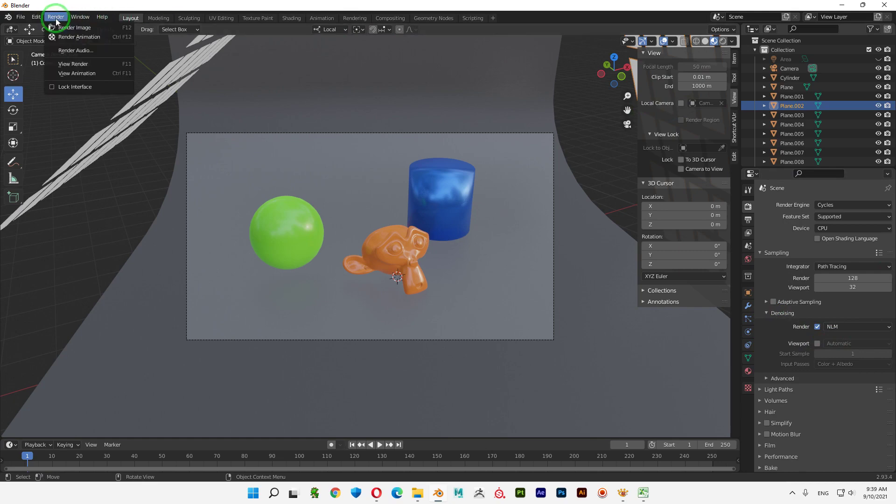
left_click(84, 29)
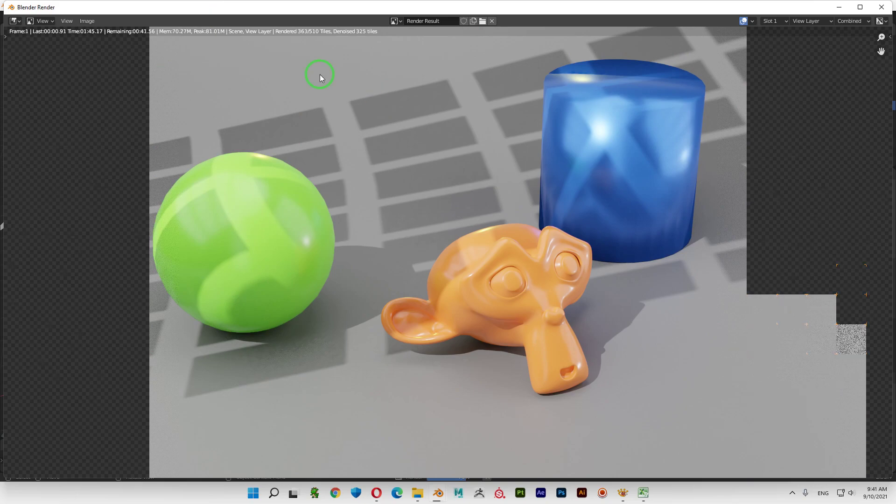
key("Escape")
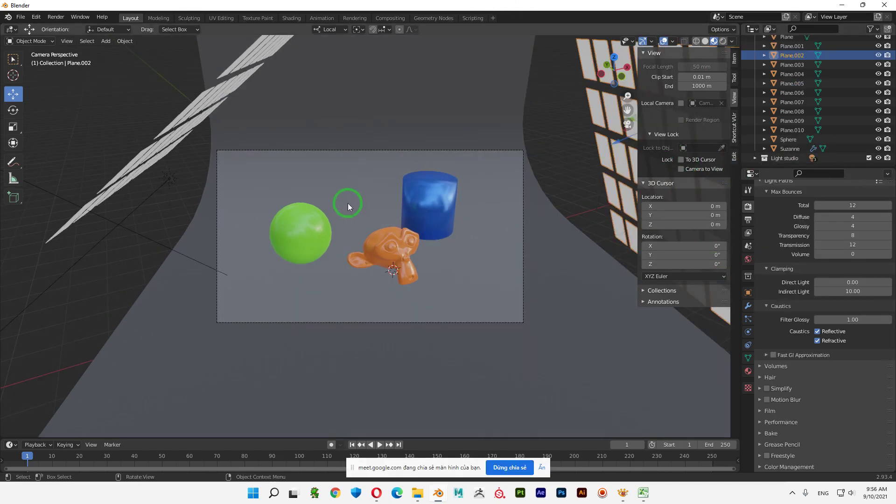
Disable rendering of the Light studio collection, exclude it from the scene, and render with F12
left_click(889, 160)
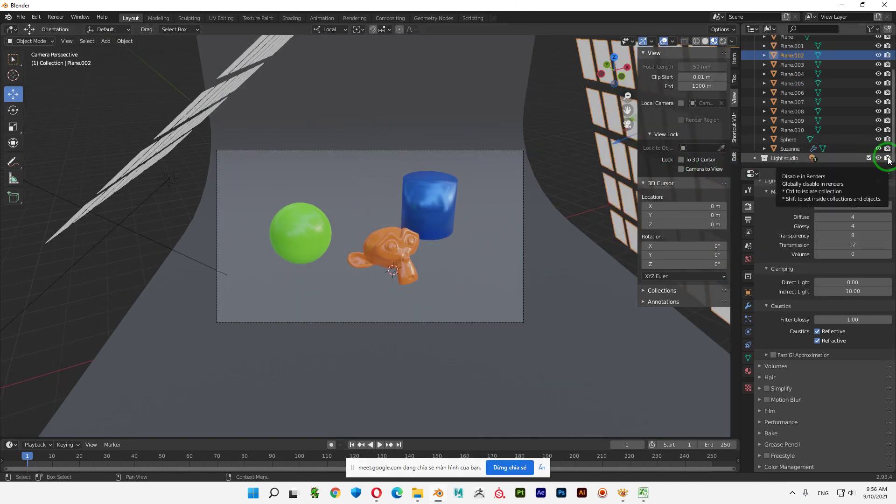
left_click(888, 159)
left_click(869, 157)
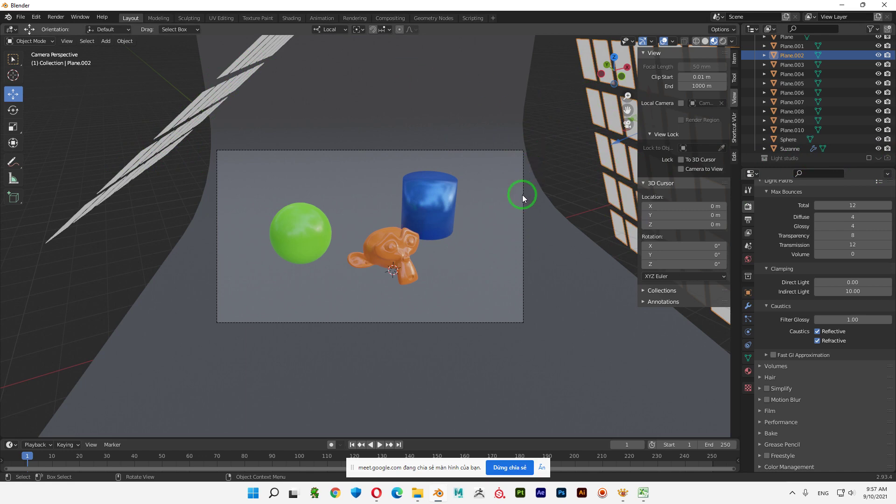
key("F12")
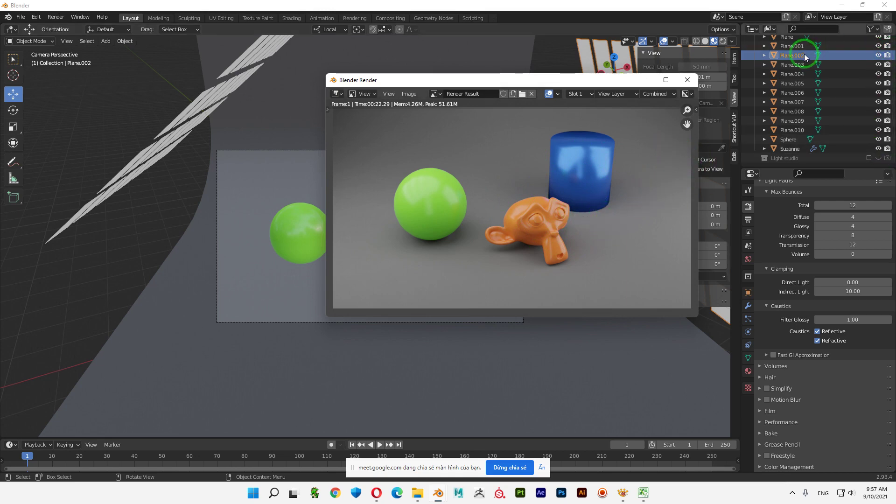
Hide Plane.002 in the viewport, re-render, unhide Plane.001 and render once more
left_click(878, 52)
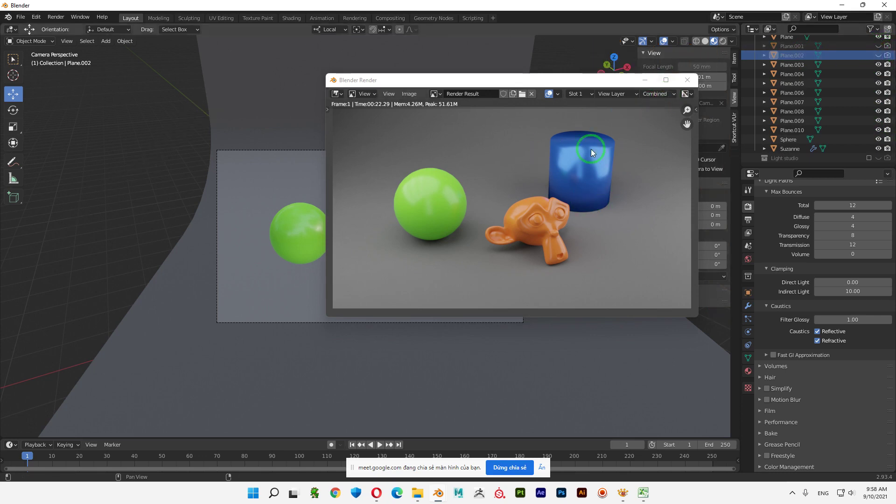
key("F12")
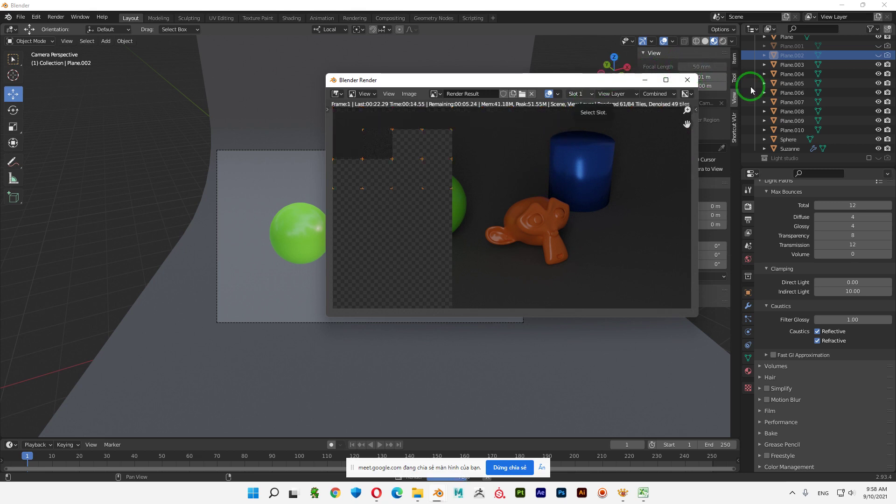
left_click(878, 46)
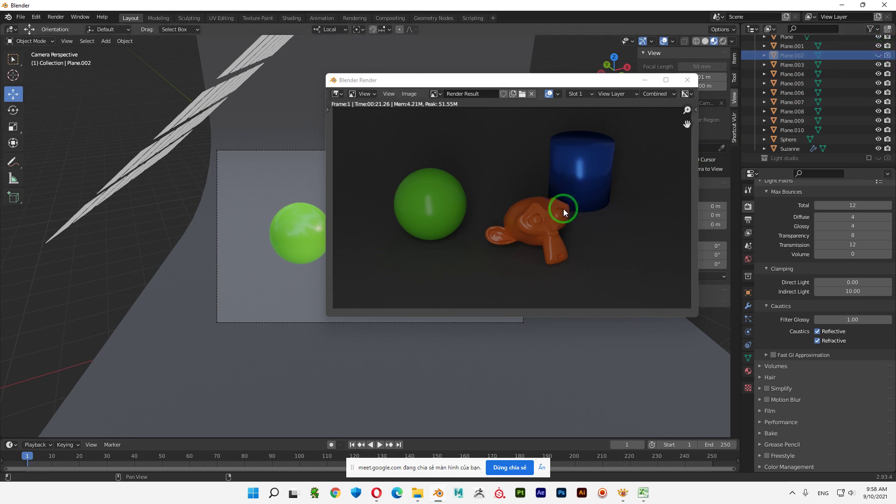
key("F12")
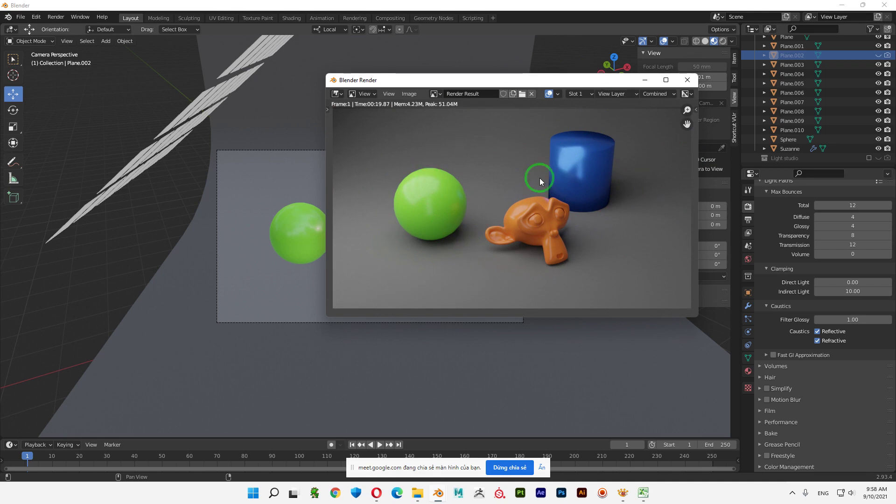
left_click(688, 80)
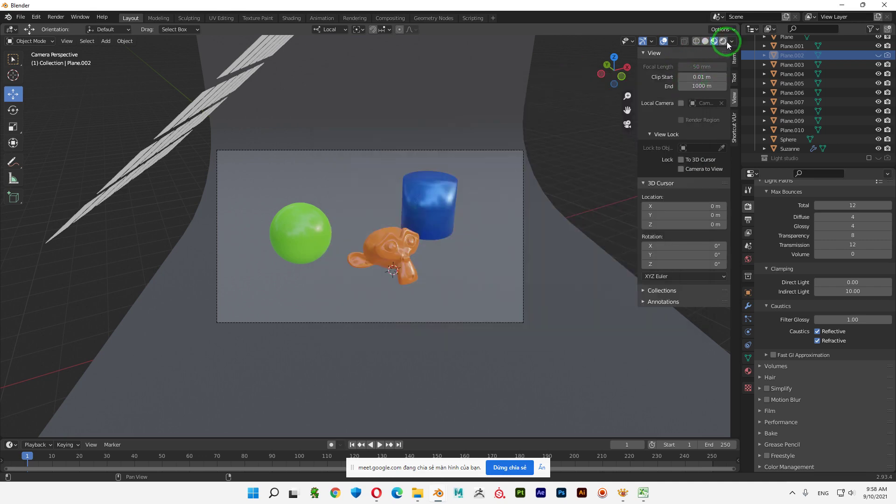
Light the viewport preview with the Scene World and render the frame again
left_click(731, 41)
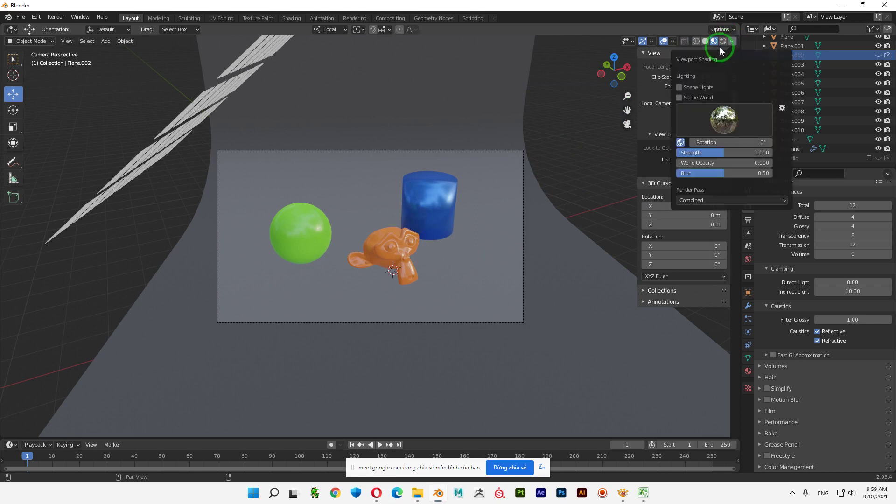
left_click(679, 98)
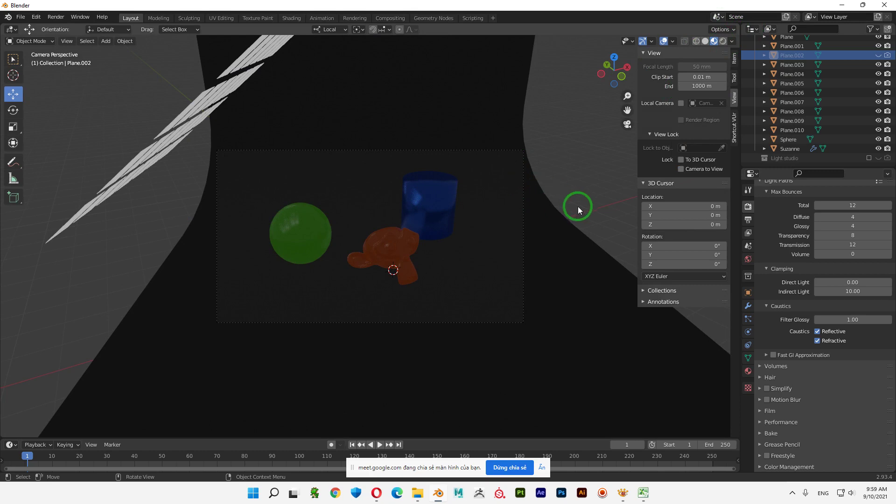
key("F12")
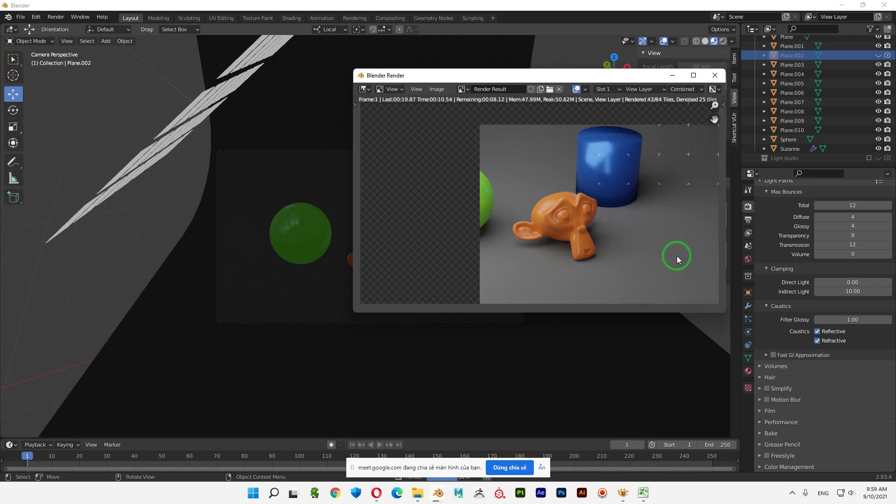
Move the render window aside while the grey-world render of the three objects finishes
left_click_drag(627, 79, 449, 80)
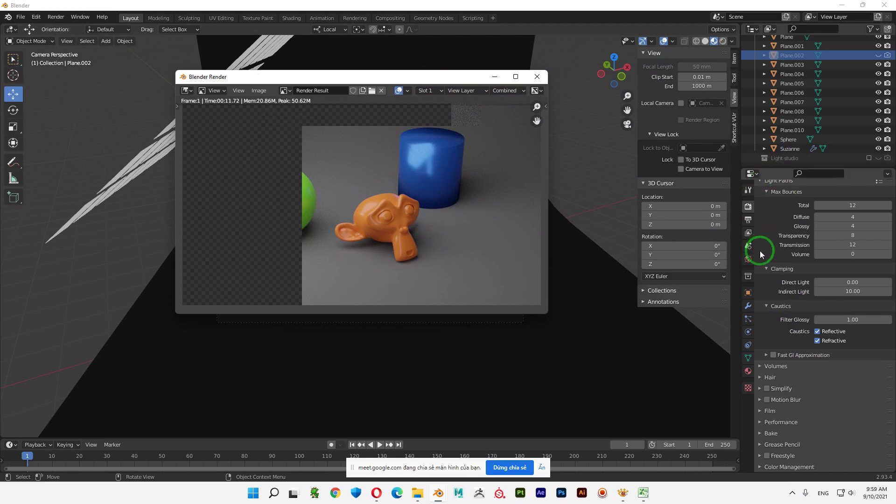
Drive the World Color from an Environment Texture and close the render window
left_click(748, 259)
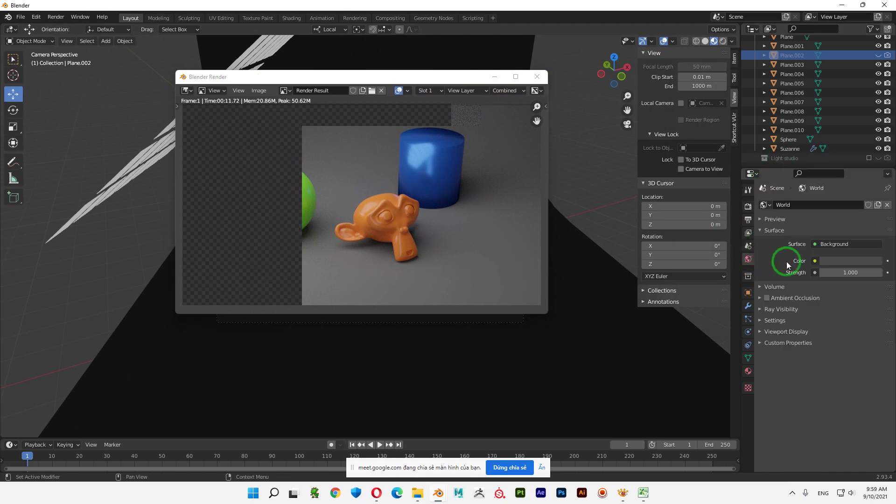
left_click(815, 262)
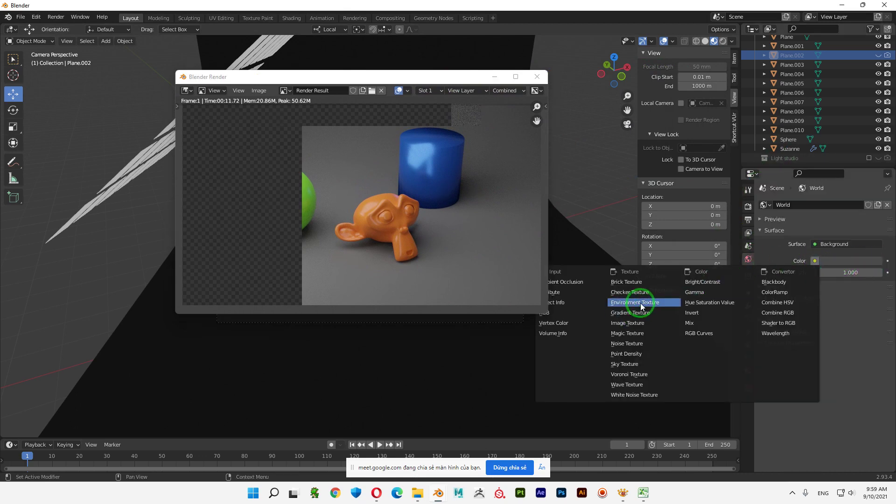
left_click(641, 307)
left_click(534, 80)
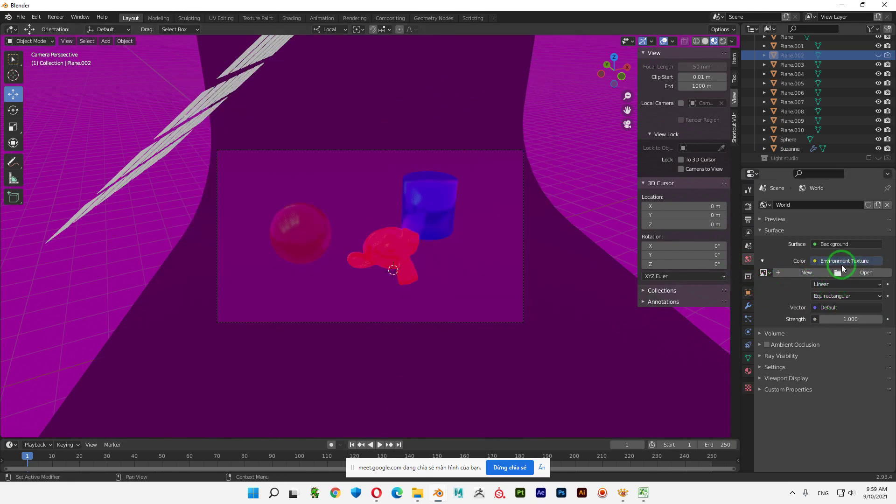
Load studio_small_02_2k.exr from Downloads into the world's Environment Texture
left_click(881, 270)
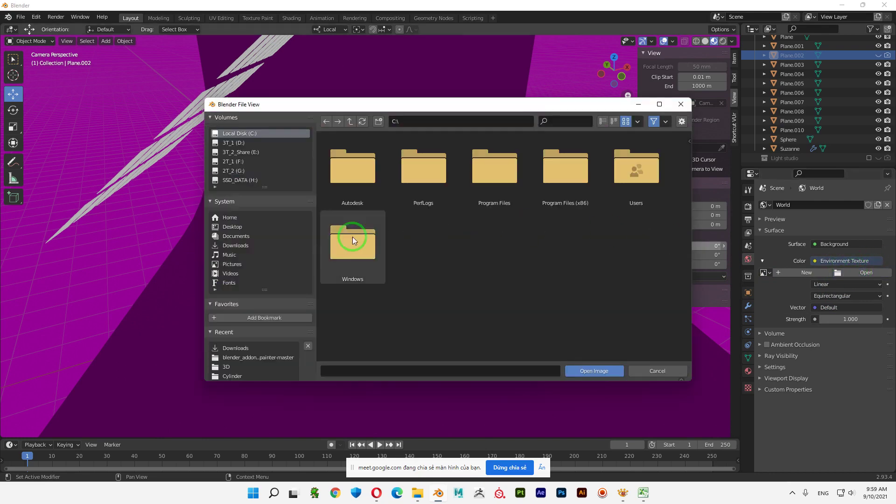
left_click(242, 245)
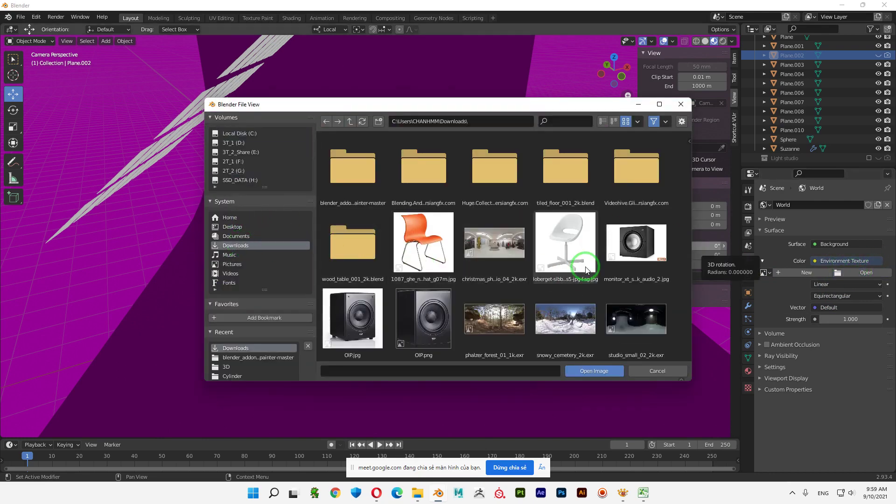
scroll(626, 302, "down", 1)
scroll(626, 302, "down", 1)
left_click(626, 295)
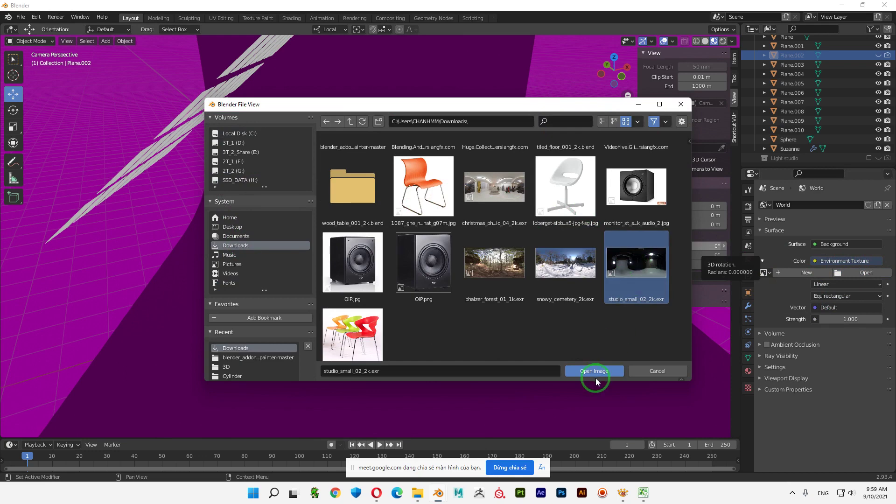
left_click(600, 371)
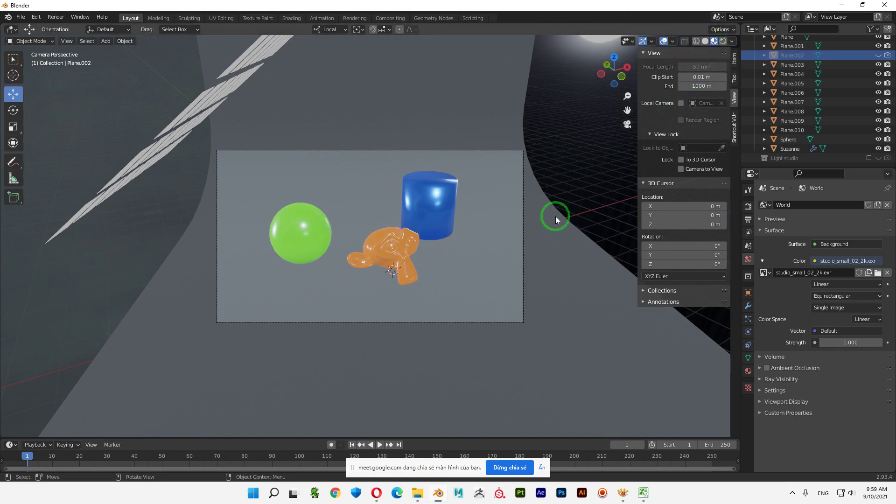
Render the frame with F12 under the studio HDRI lighting
key("F12")
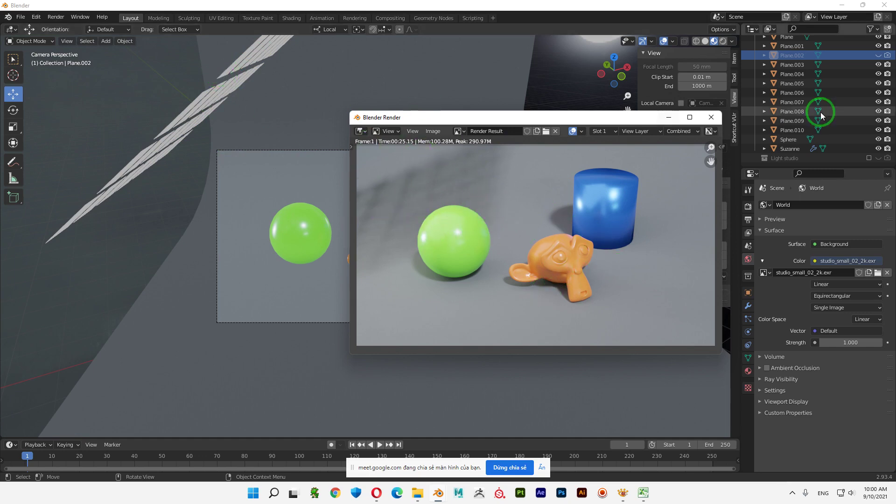
Hide Plane.001 in the viewport, start a new render, then cancel it with Esc
scroll(834, 110, "up", 2)
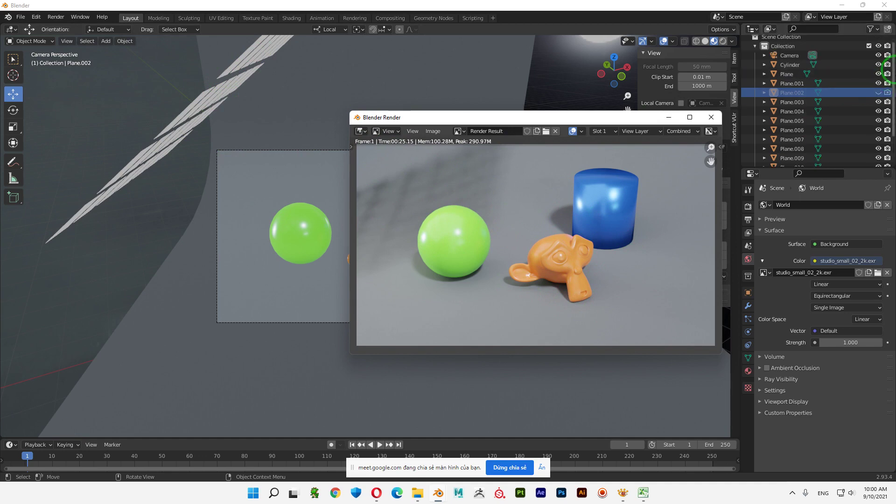
scroll(830, 98, "up", 2)
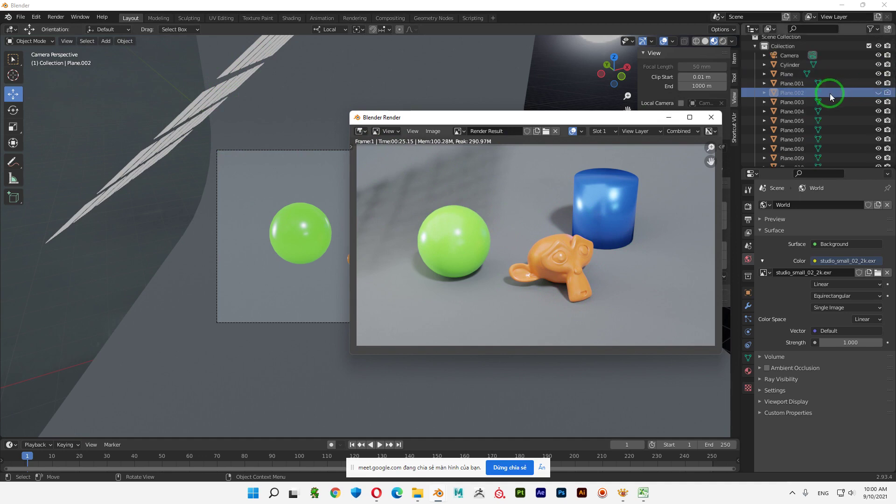
left_click(879, 83)
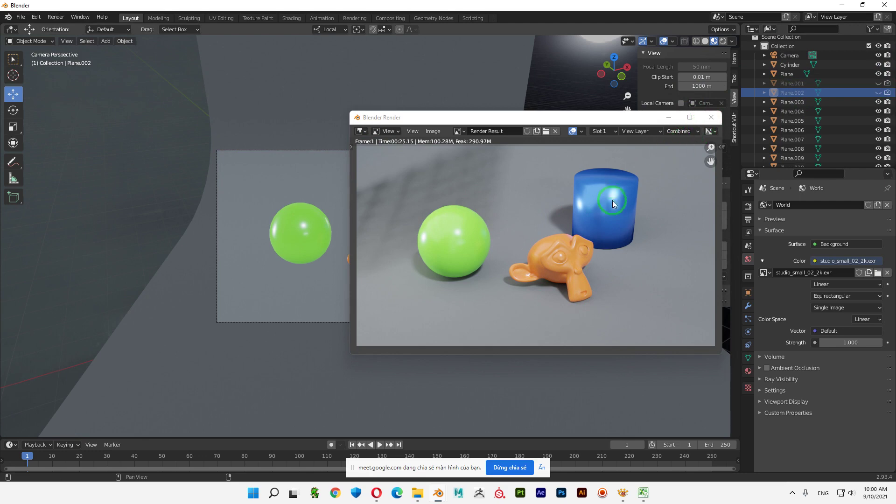
key("F12")
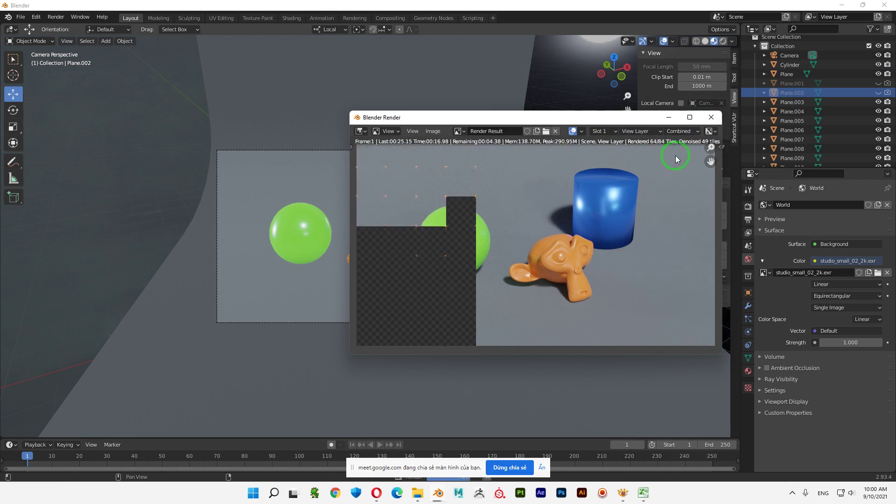
key("Escape")
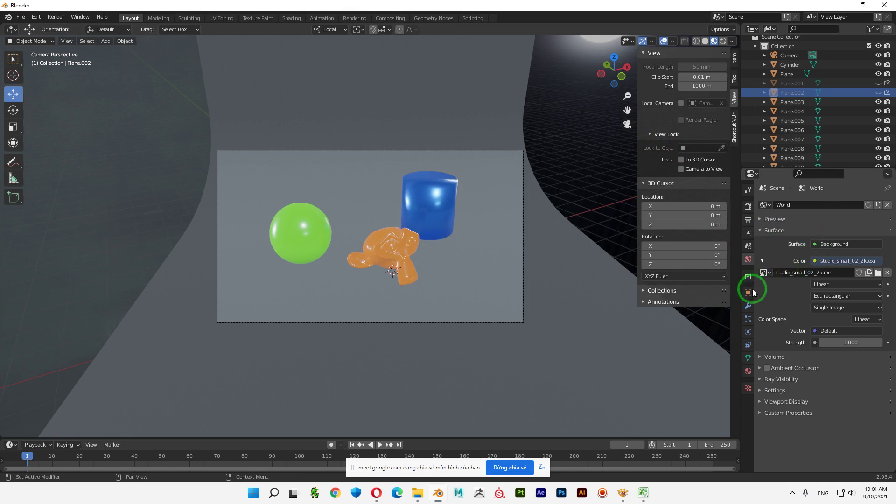
Re-include Light studio with Plane.004–Plane.010 hidden from render, then render the frame
scroll(850, 151, "down", 2)
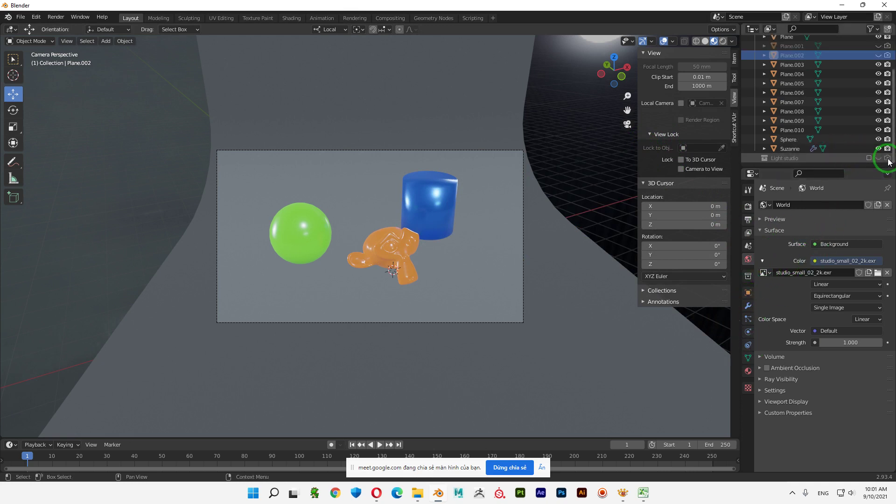
left_click(869, 159)
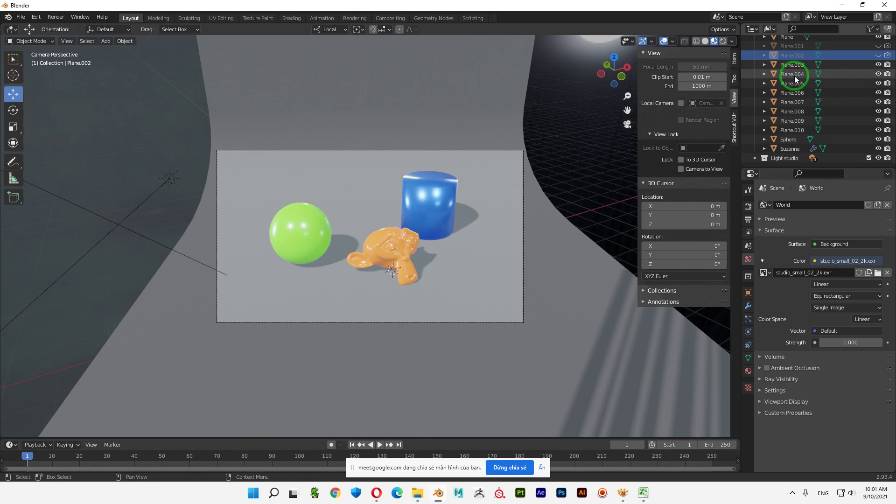
left_click(888, 74)
left_click(889, 84)
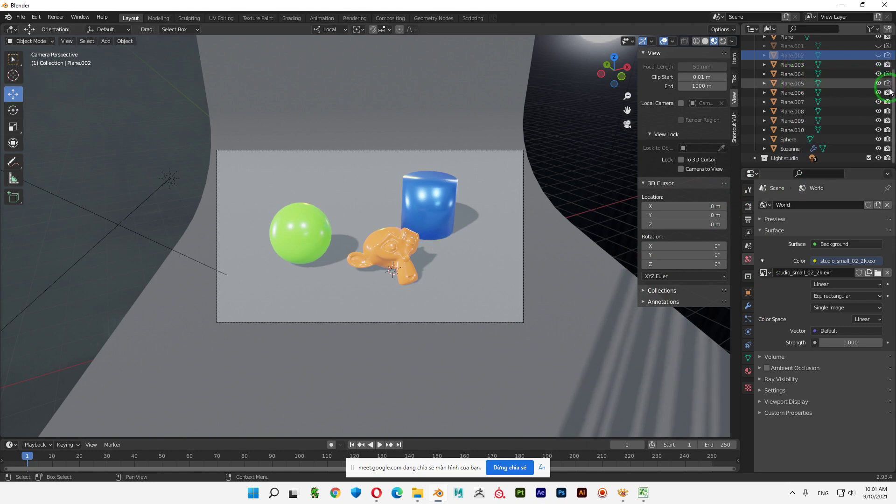
mouse_move(889, 91)
left_mouse_down()
mouse_move(888, 130)
mouse_move(878, 74)
mouse_move(877, 97)
mouse_move(877, 70)
mouse_move(888, 67)
left_mouse_up()
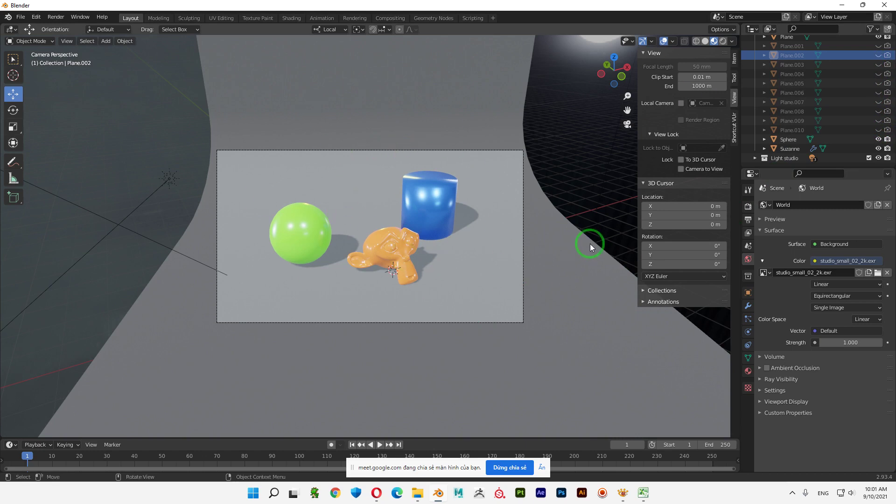
key("F12")
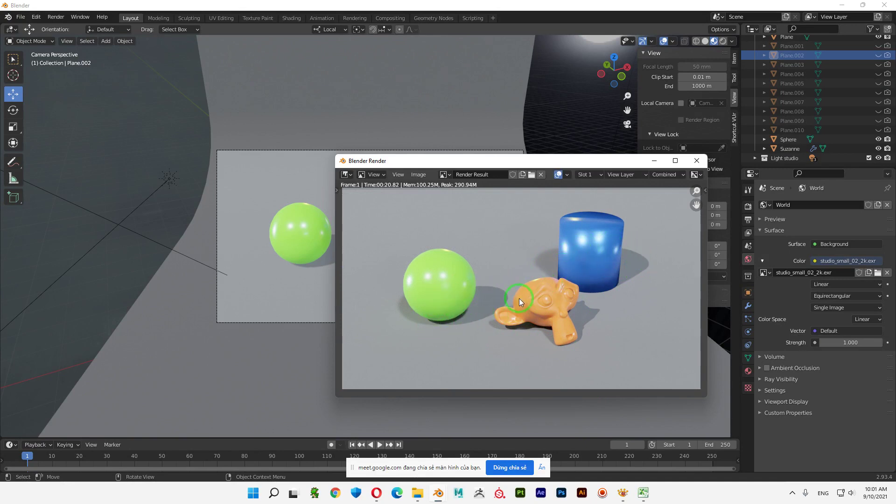
mouse_move(597, 163)
left_mouse_down()
mouse_move(561, 110)
mouse_move(512, 75)
left_mouse_up()
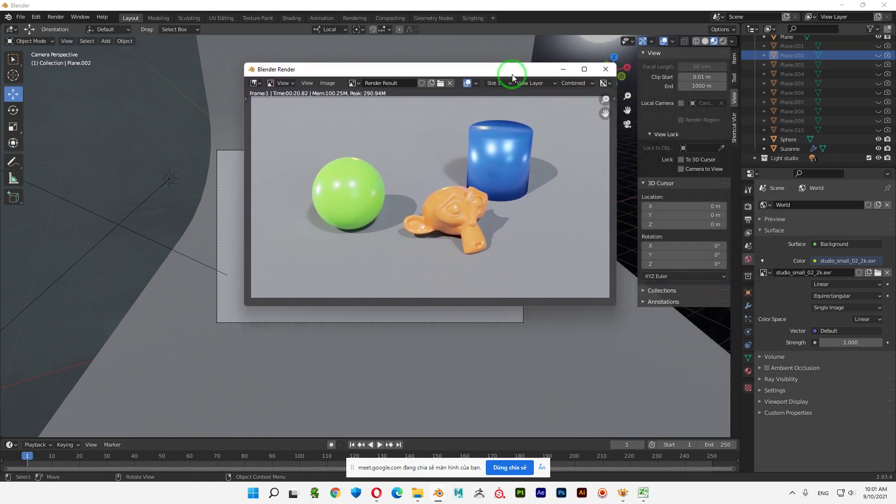
In the Shading workspace, switch the node editor to the World node tree
left_click(293, 19)
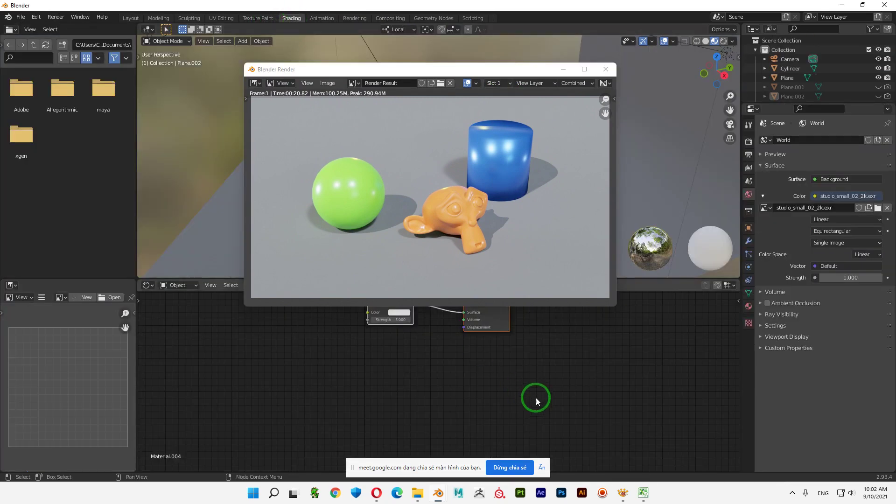
mouse_move(441, 350)
middle_mouse_down()
mouse_move(501, 392)
mouse_move(523, 392)
mouse_move(464, 372)
middle_mouse_up()
scroll(522, 387, "up", 2)
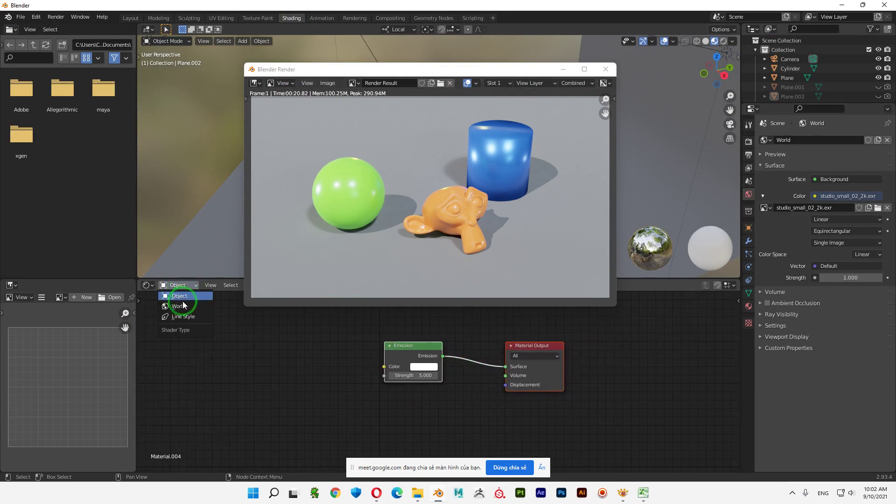
left_click(182, 306)
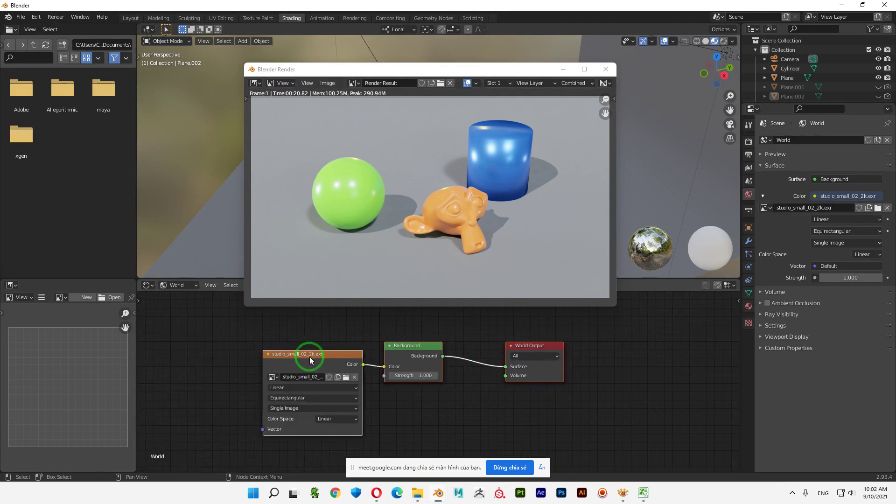
mouse_move(310, 357)
left_mouse_down()
mouse_move(310, 345)
mouse_move(458, 342)
left_mouse_up()
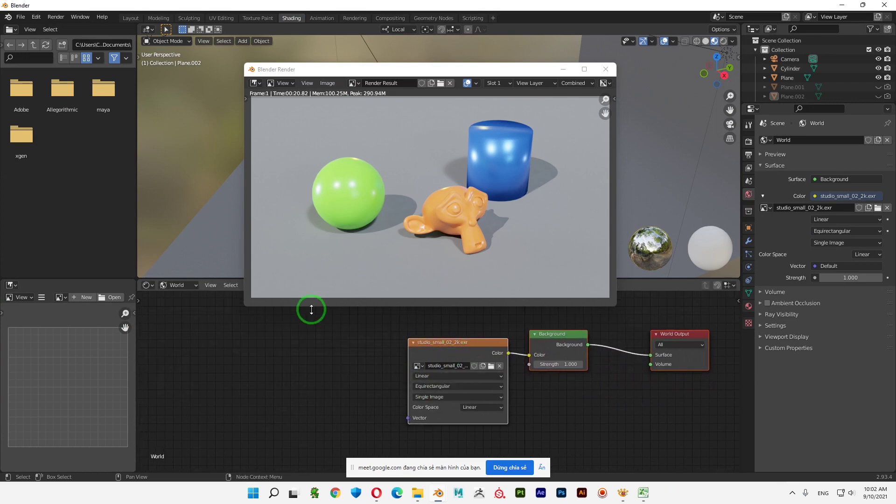
left_click_drag(511, 70, 644, 50)
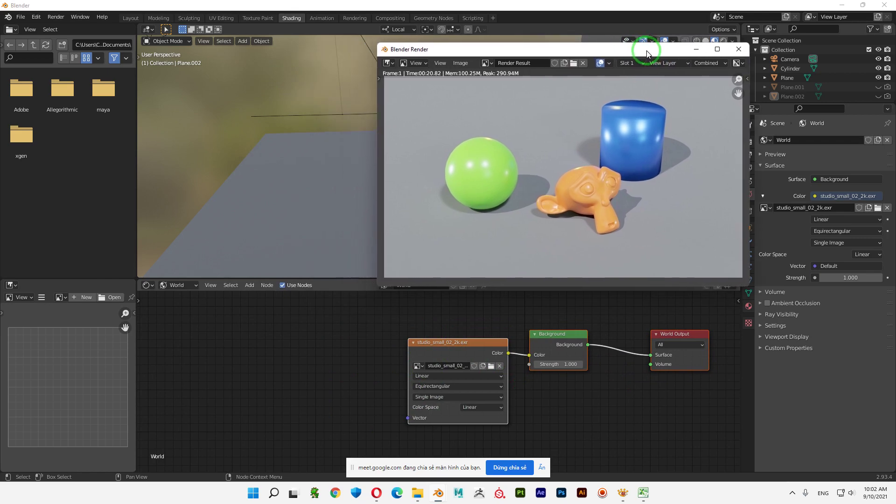
Add a Mapping node and link it to the studio_small_02_2k.exr texture's Vector input
left_click(251, 287)
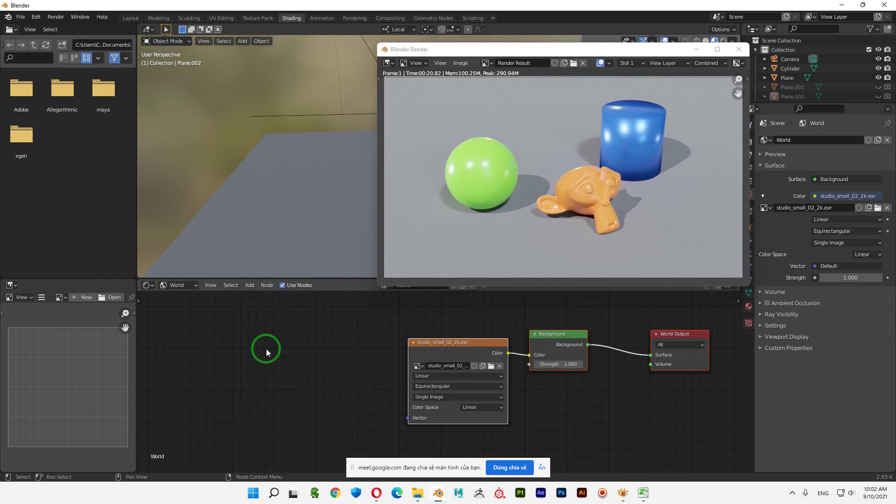
left_click(256, 288)
mouse_move(267, 355)
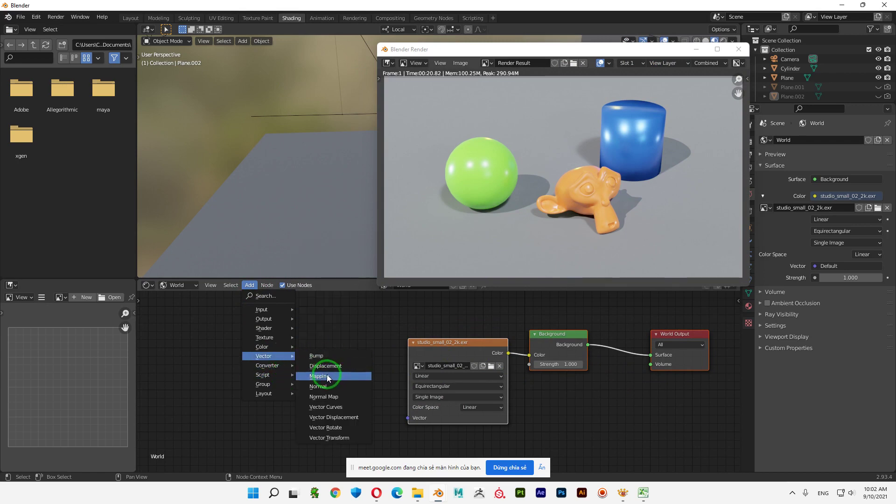
left_click(324, 374)
left_click(306, 317)
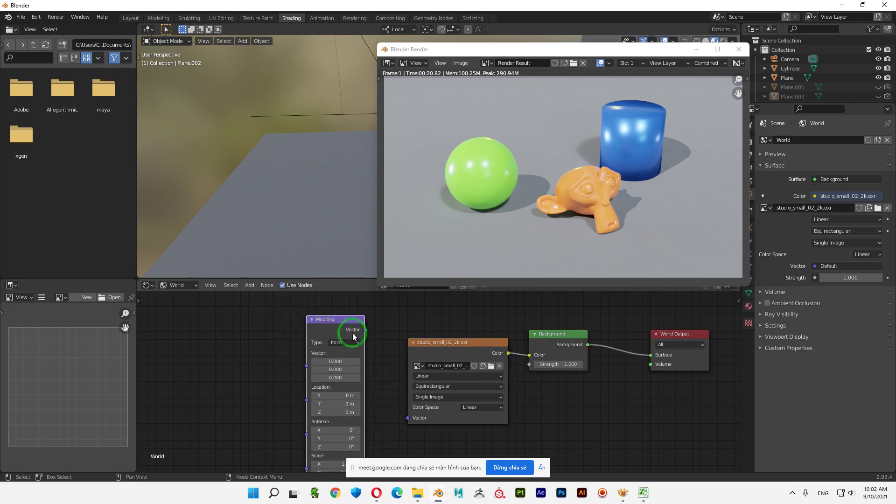
left_click_drag(365, 329, 408, 418)
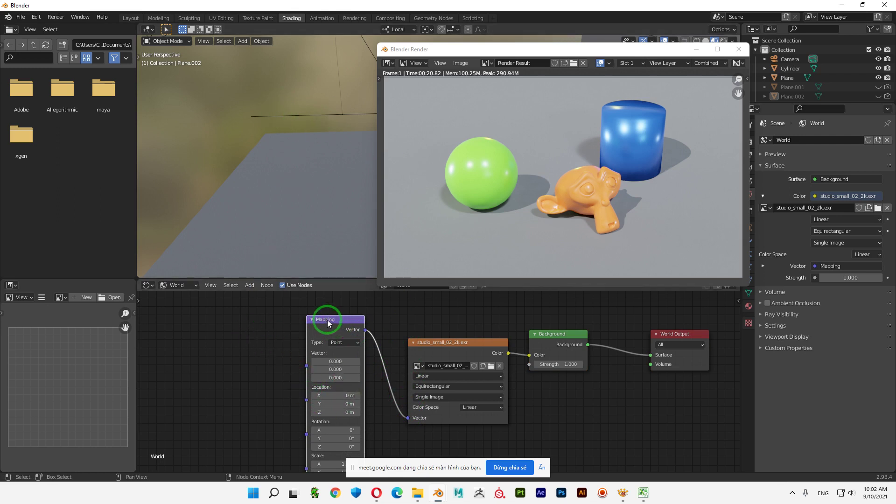
left_click_drag(326, 320, 332, 340)
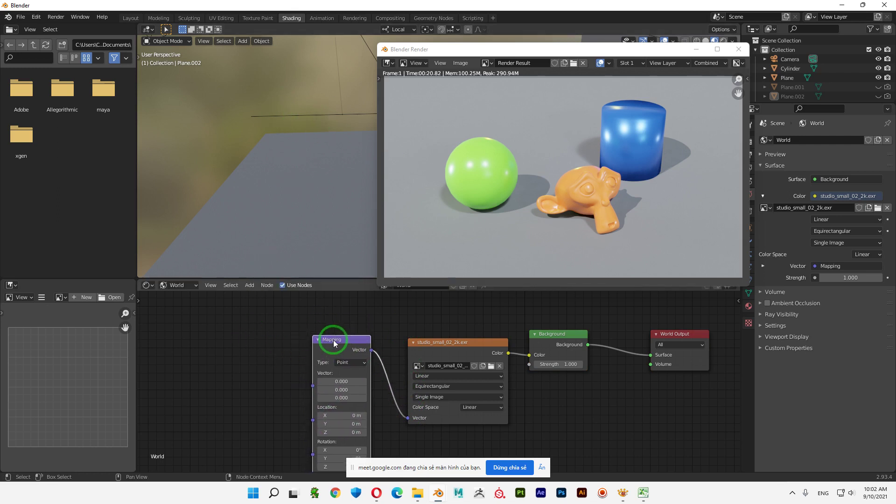
Add a Texture Coordinate node to the left of the Mapping node
left_click(249, 285)
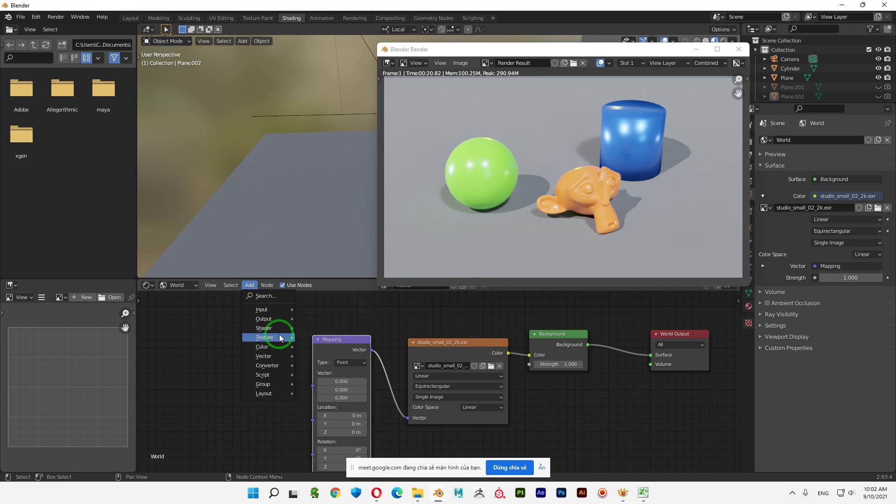
mouse_move(265, 337)
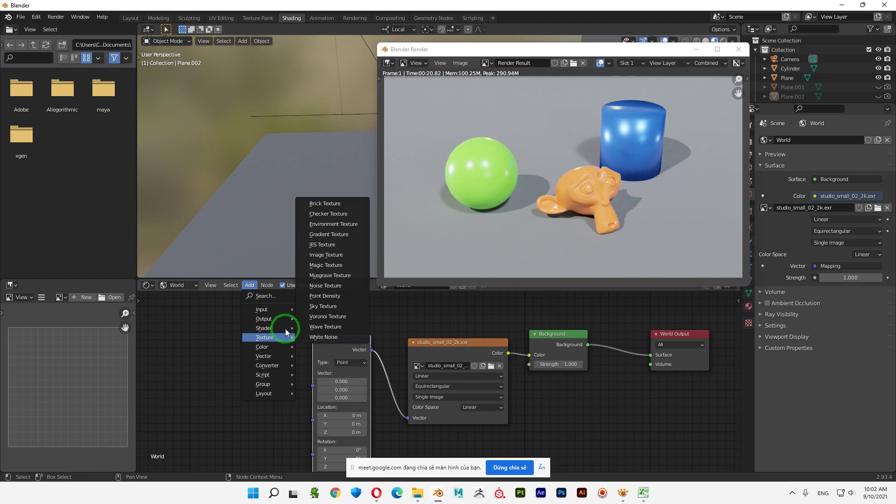
left_click(228, 343)
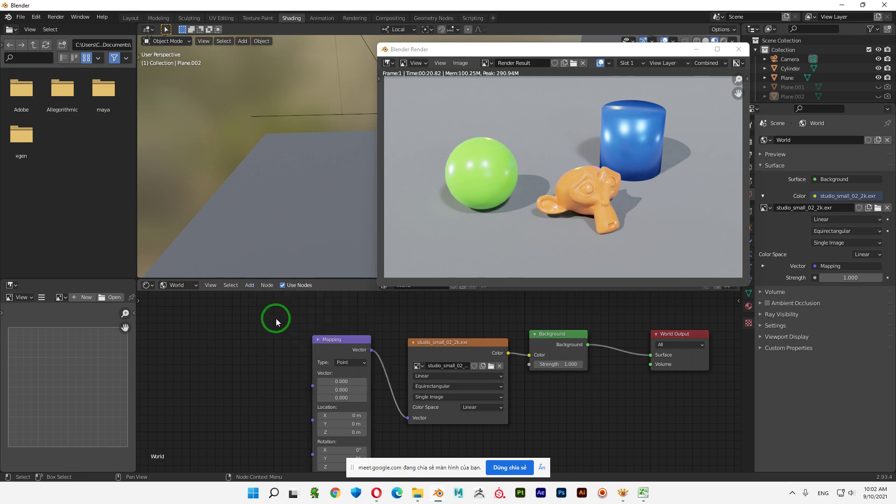
key("shift+a")
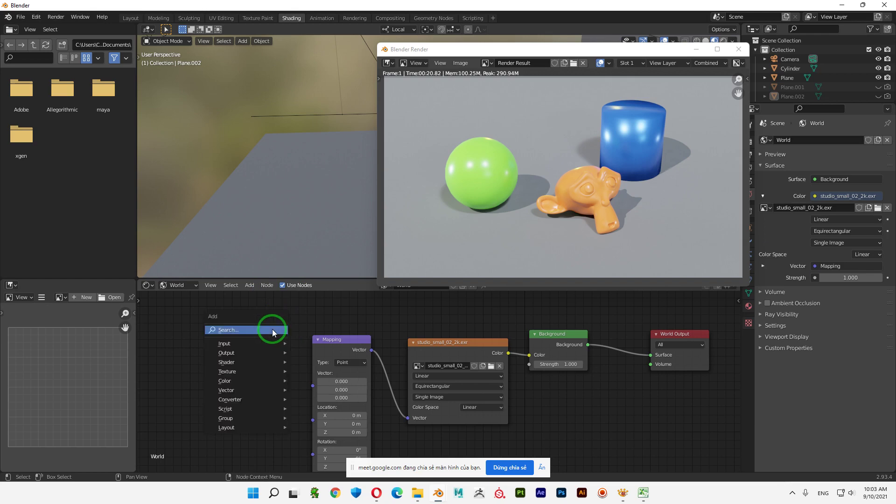
left_click(273, 332)
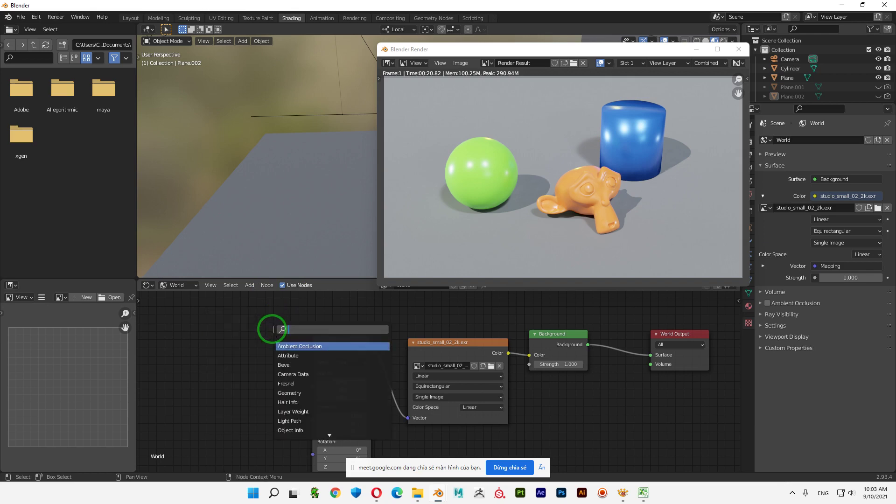
type("cor")
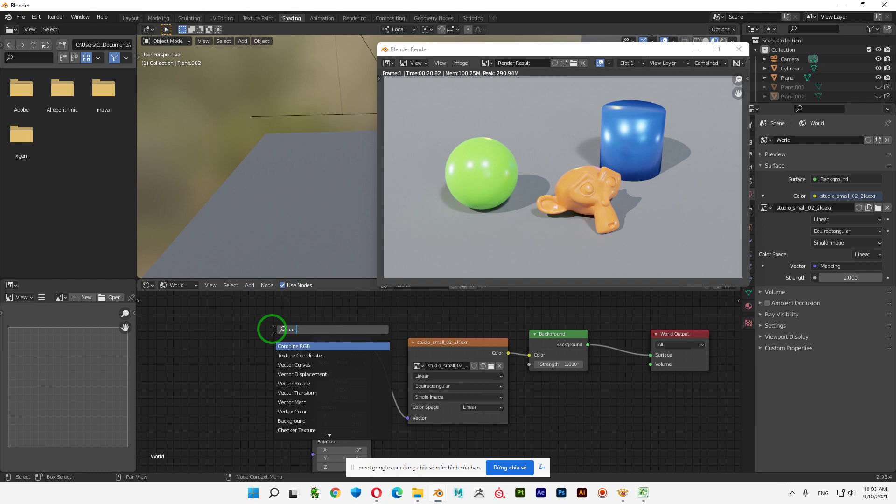
left_click(316, 356)
left_click(271, 345)
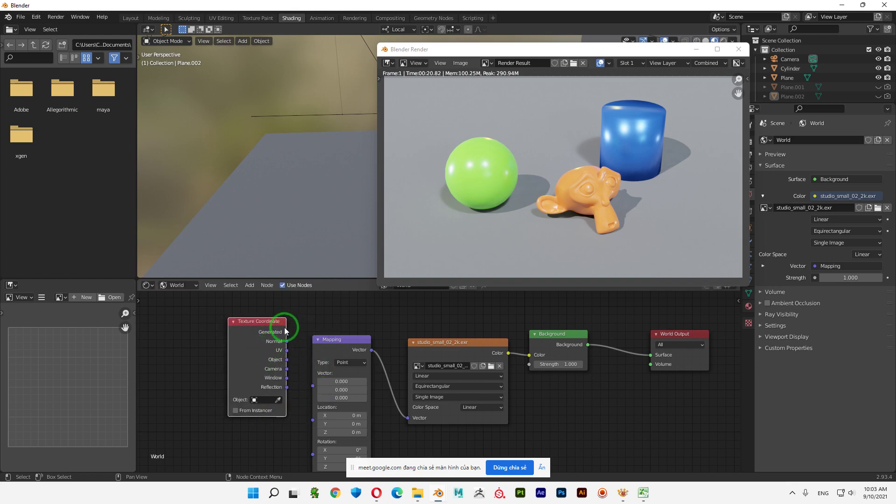
left_click_drag(263, 321, 252, 321)
left_click(248, 323)
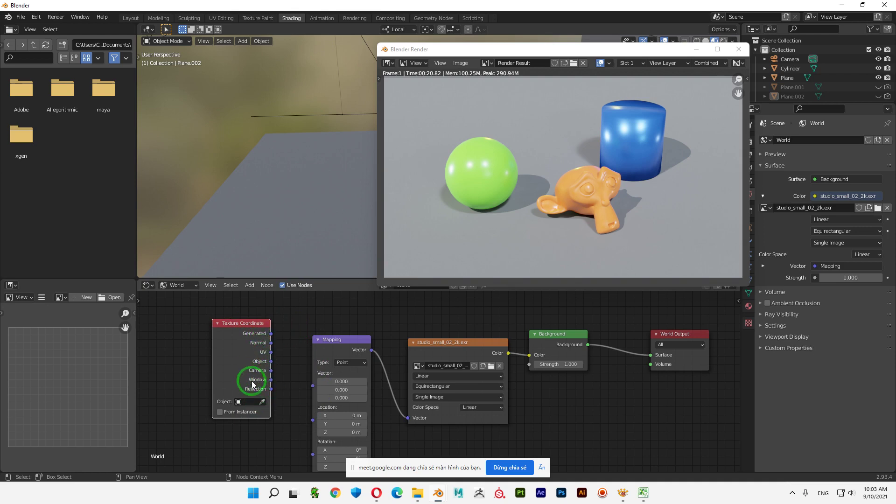
Connect Generated coordinates to the Mapping Vector input and set Rotation Z to 47°
left_click_drag(270, 334, 288, 343)
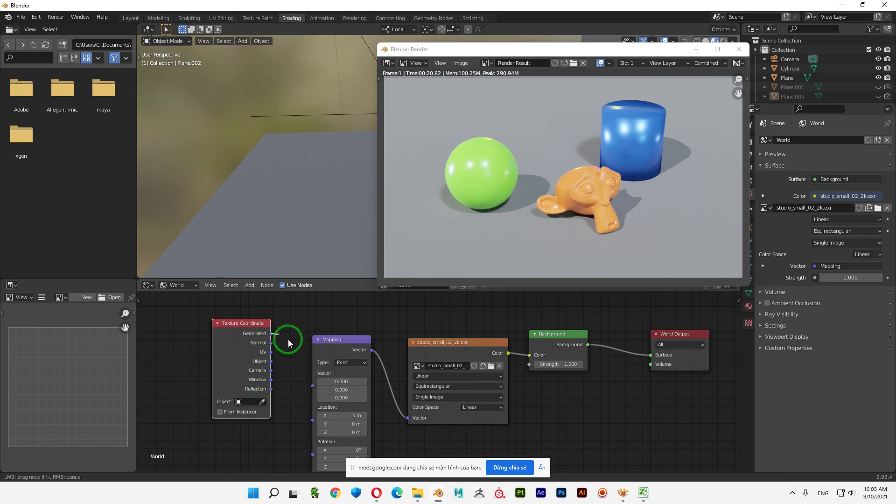
left_click_drag(305, 432, 312, 385)
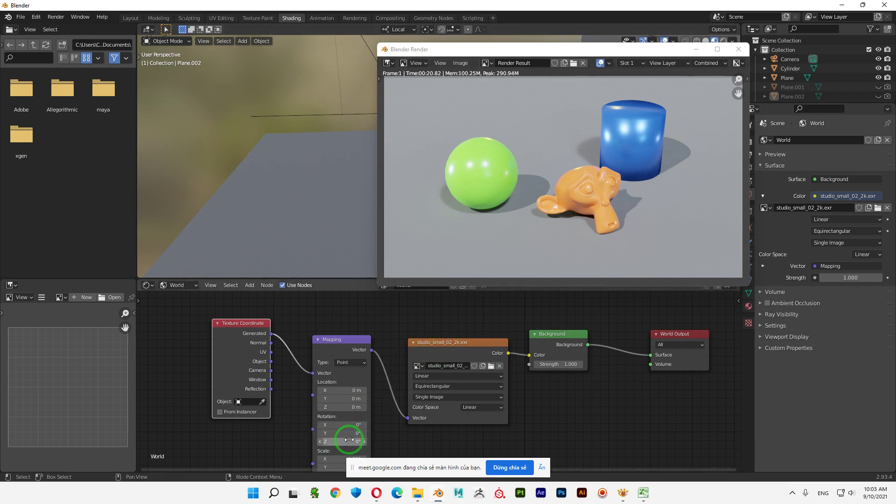
left_click_drag(340, 444, 561, 436)
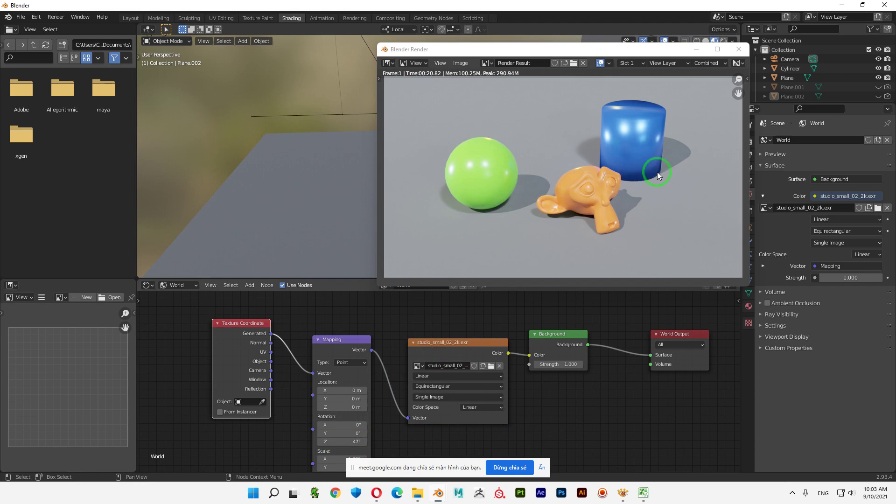
Render the rotated HDRI, lower the Background strength to 0.5, then re-render
key("F12")
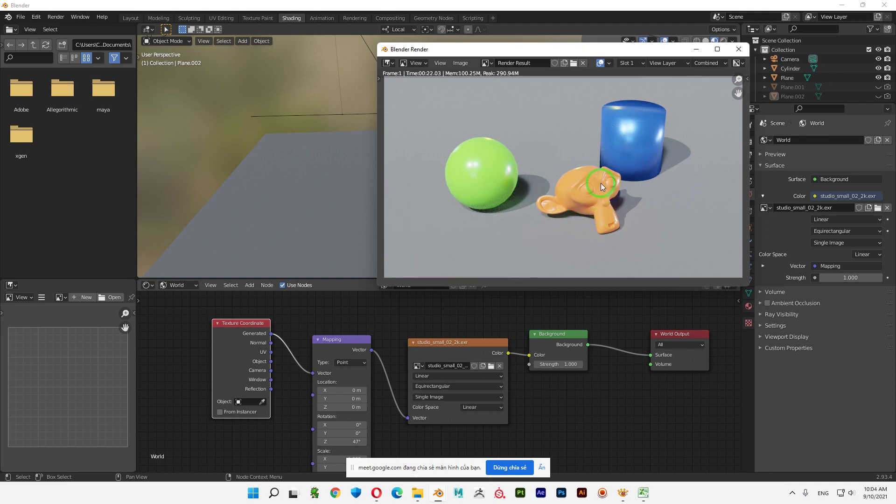
left_click(567, 365)
type("0.100")
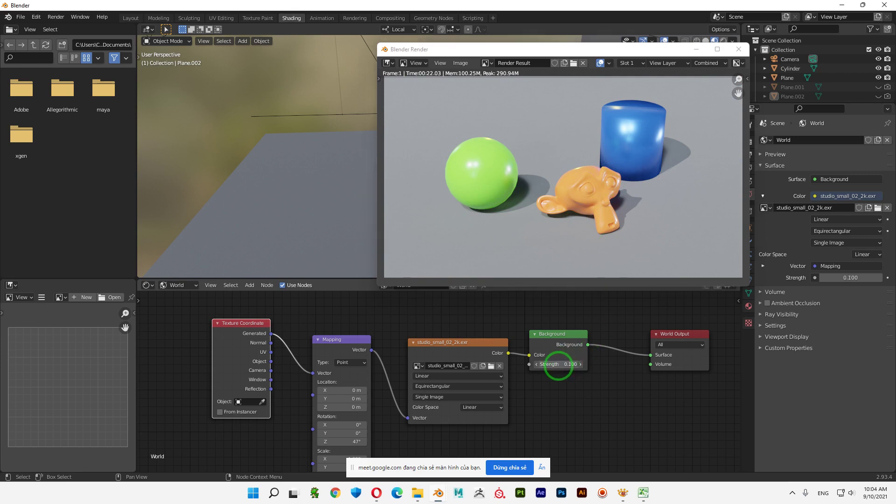
type("1.5")
key("Return")
left_click(553, 365)
key("F12")
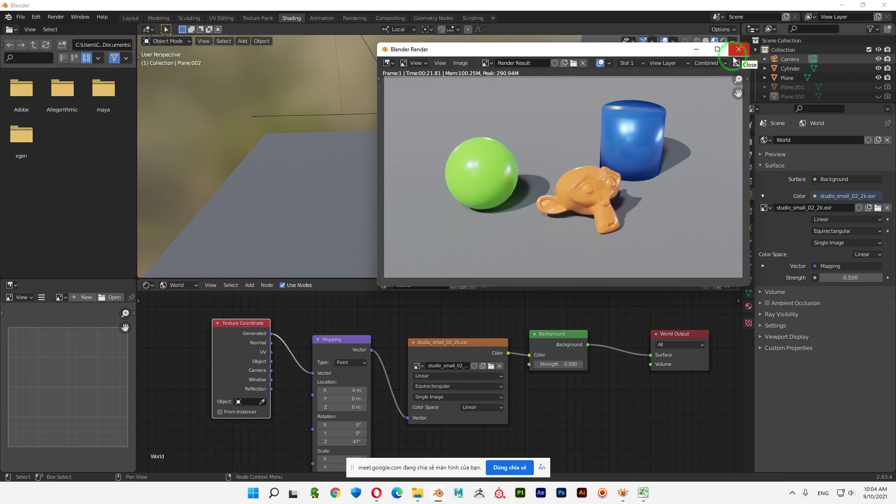
left_click(523, 469)
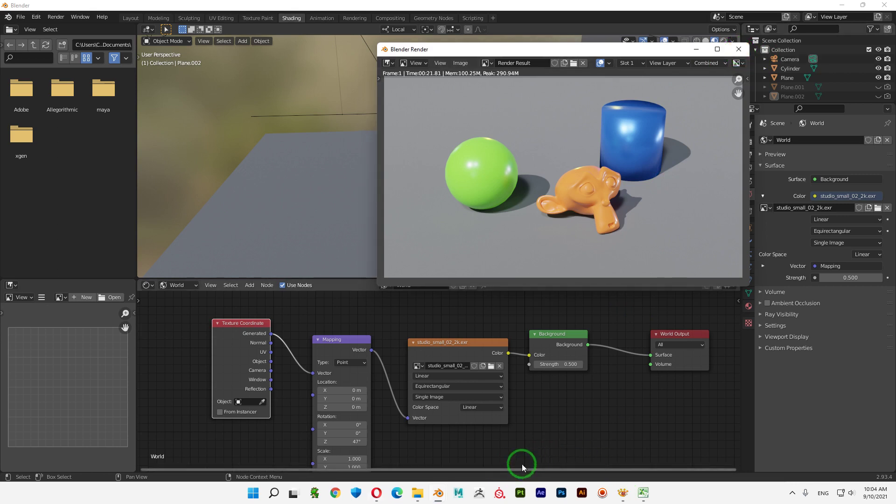